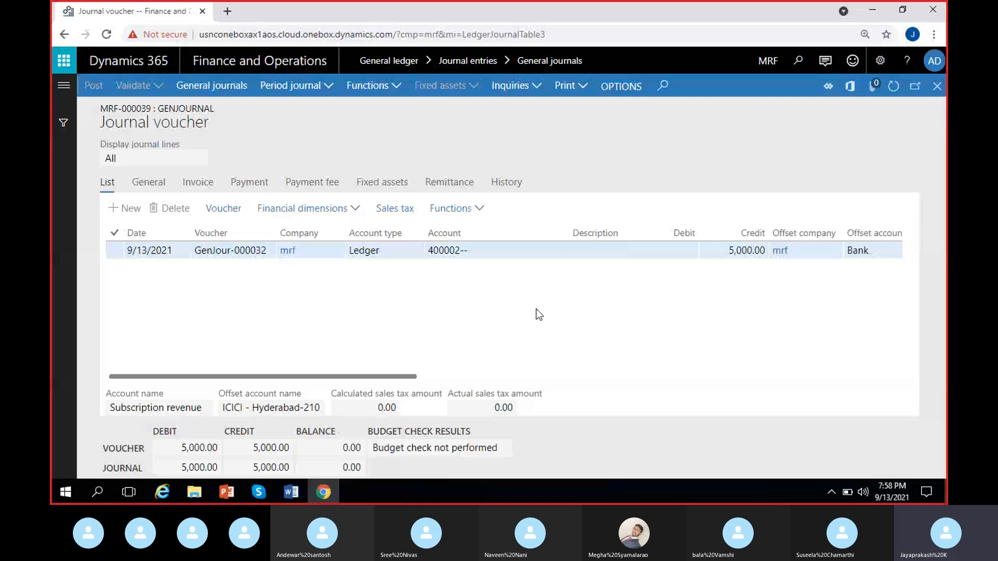
pyautogui.click(851, 105)
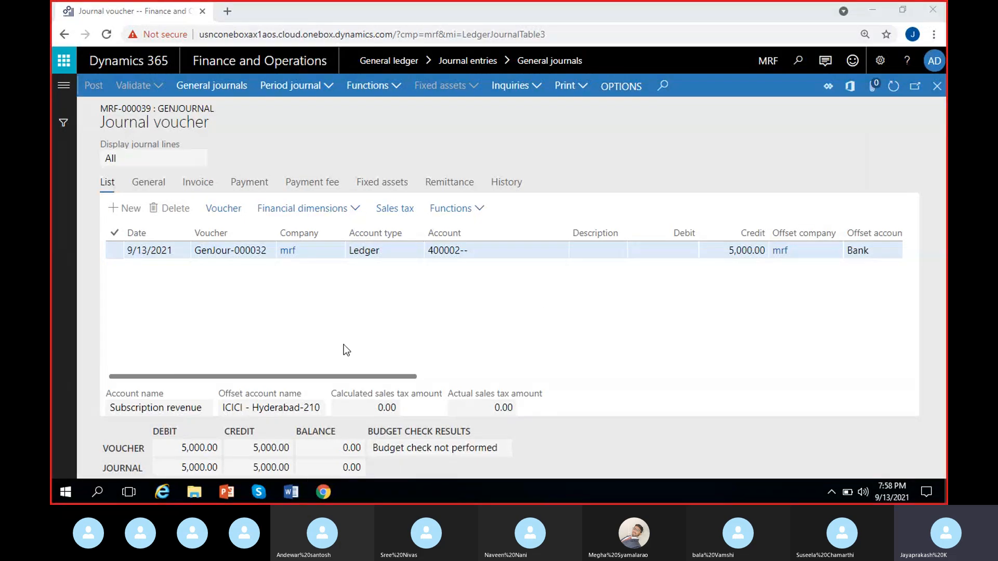
pyautogui.click(510, 85)
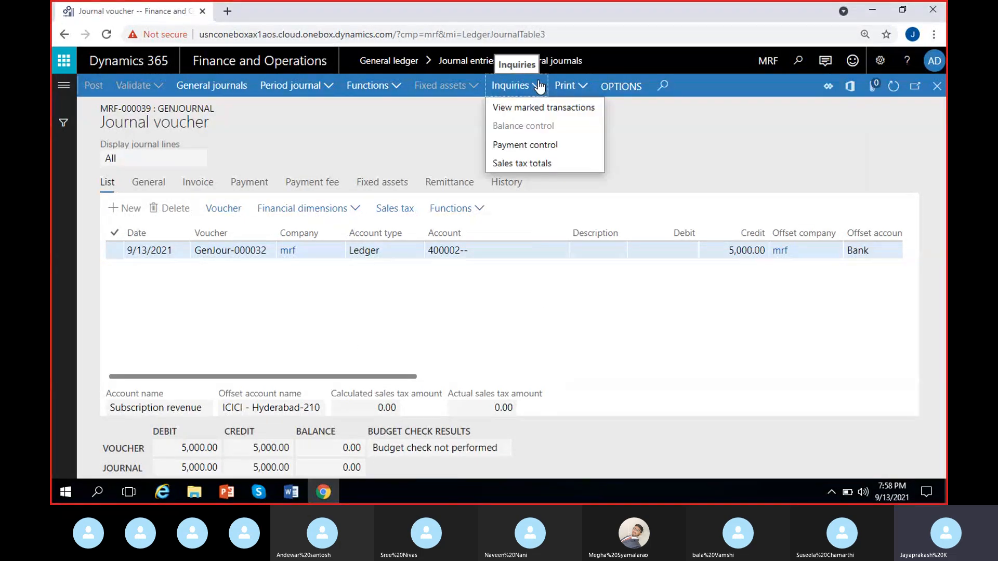
pyautogui.click(396, 86)
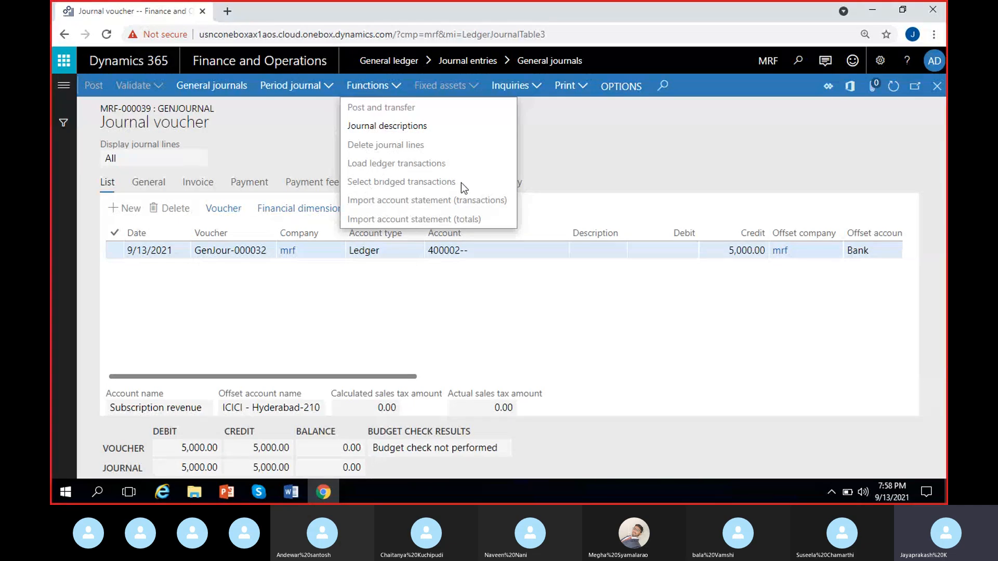
pyautogui.click(424, 289)
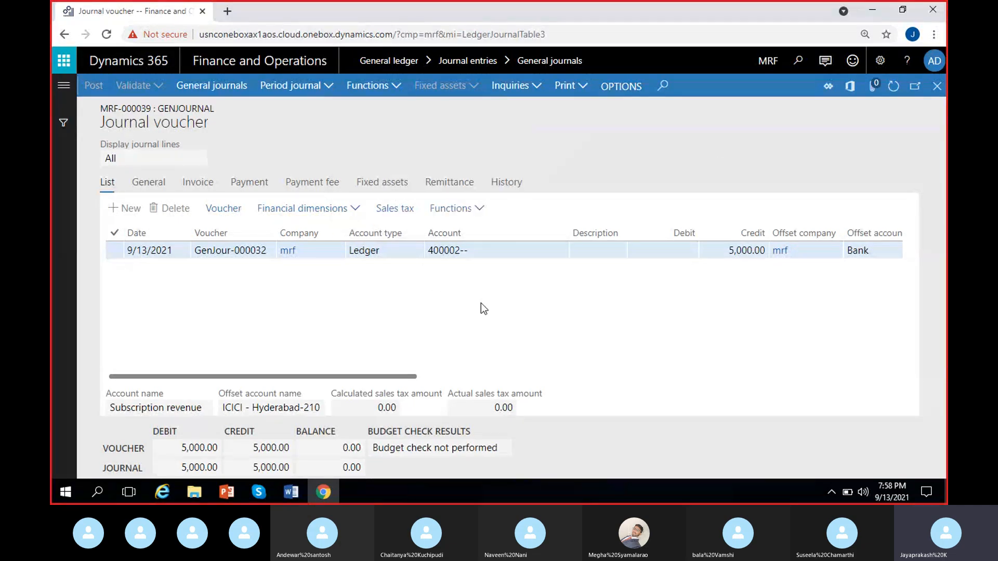
# Close the journal voucher and open the Vendor postdated checks list in Accounts payable.
pyautogui.click(937, 86)
pyautogui.click(64, 89)
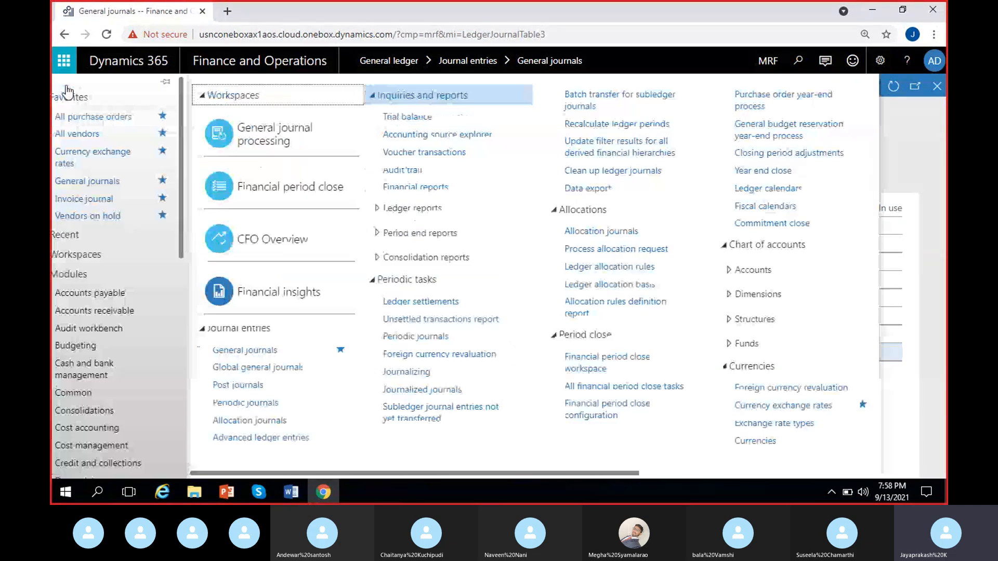
pyautogui.click(130, 301)
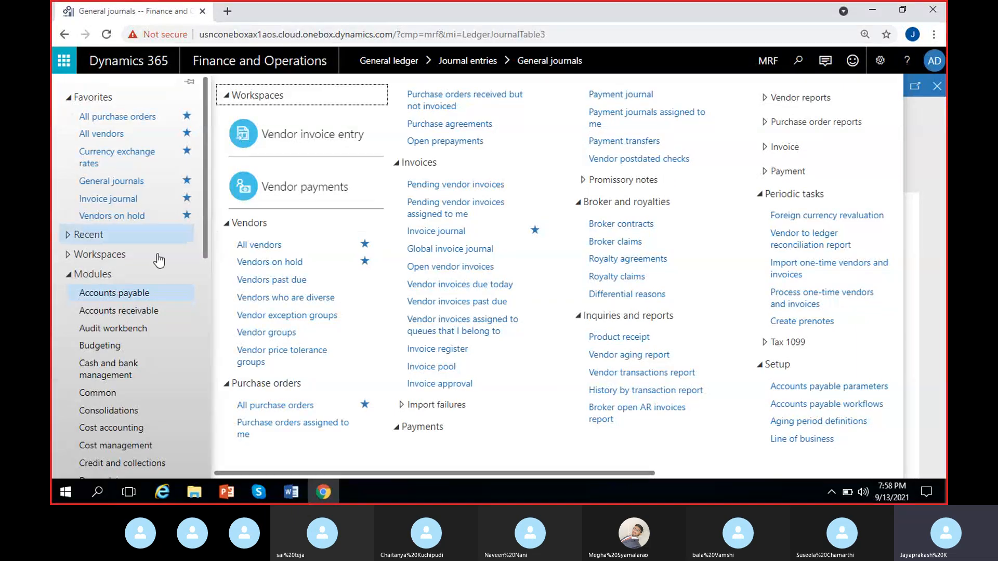
pyautogui.click(644, 161)
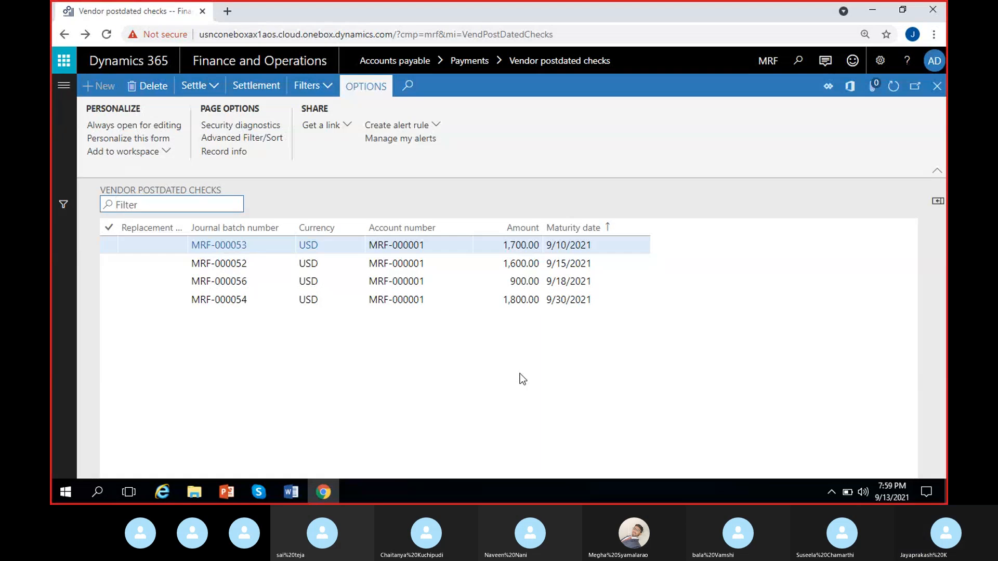
# Settle the clearing entries for the 1,700.00 vendor postdated check with maturity date 9/10/2021.
pyautogui.click(564, 246)
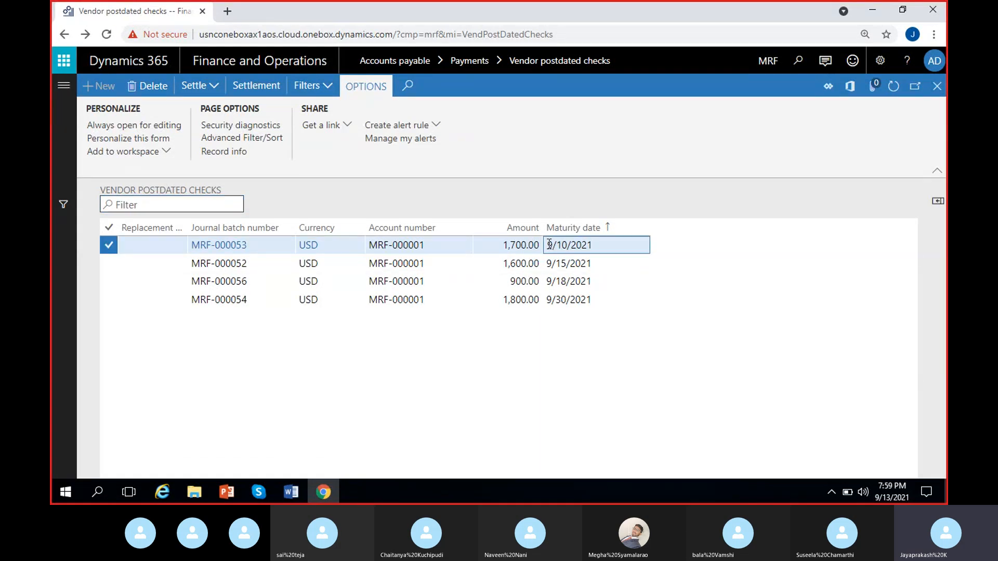
pyautogui.moveTo(549, 244); pyautogui.dragTo(592, 245)
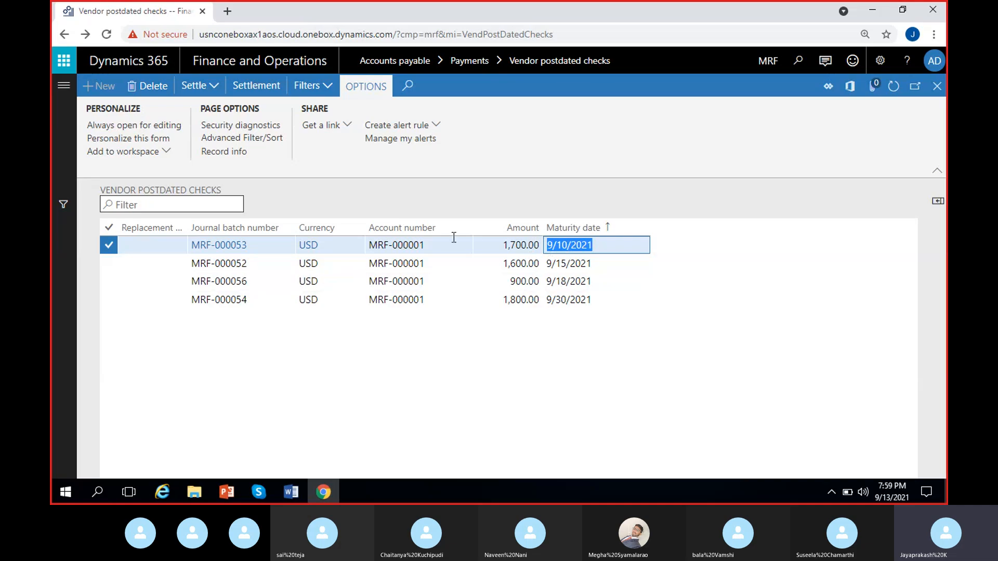
pyautogui.click(217, 86)
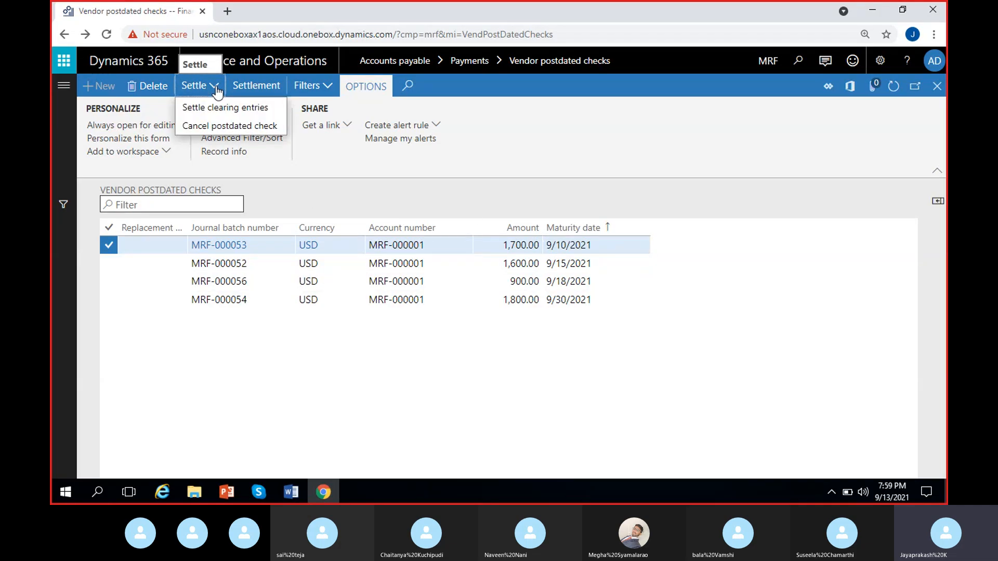
pyautogui.click(222, 110)
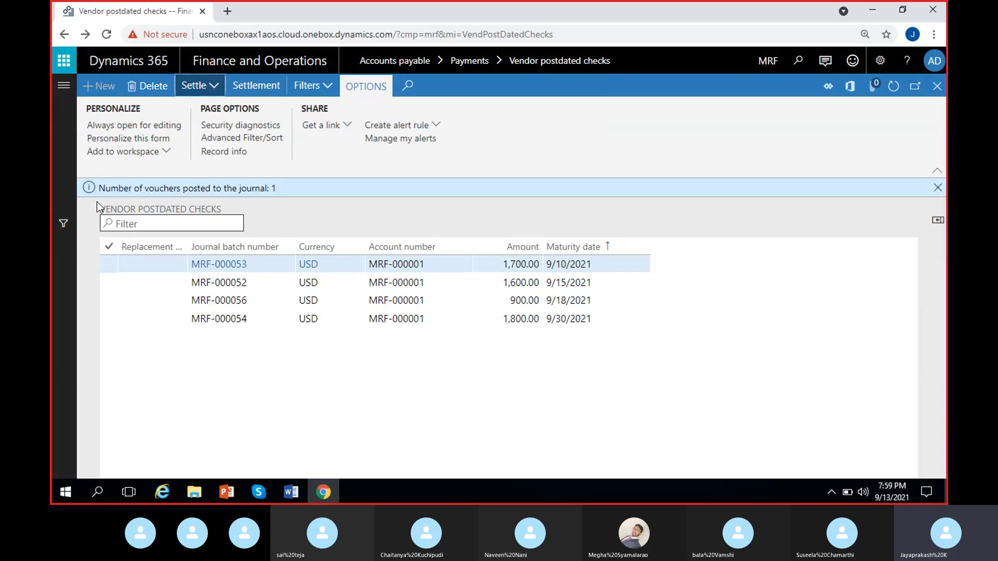
pyautogui.moveTo(99, 190); pyautogui.dragTo(289, 190)
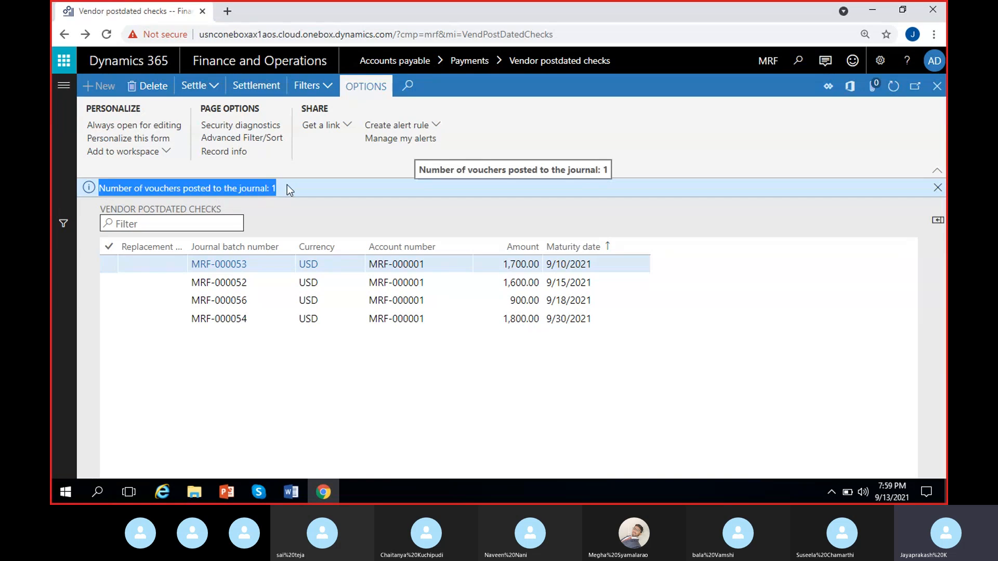
pyautogui.click(280, 208)
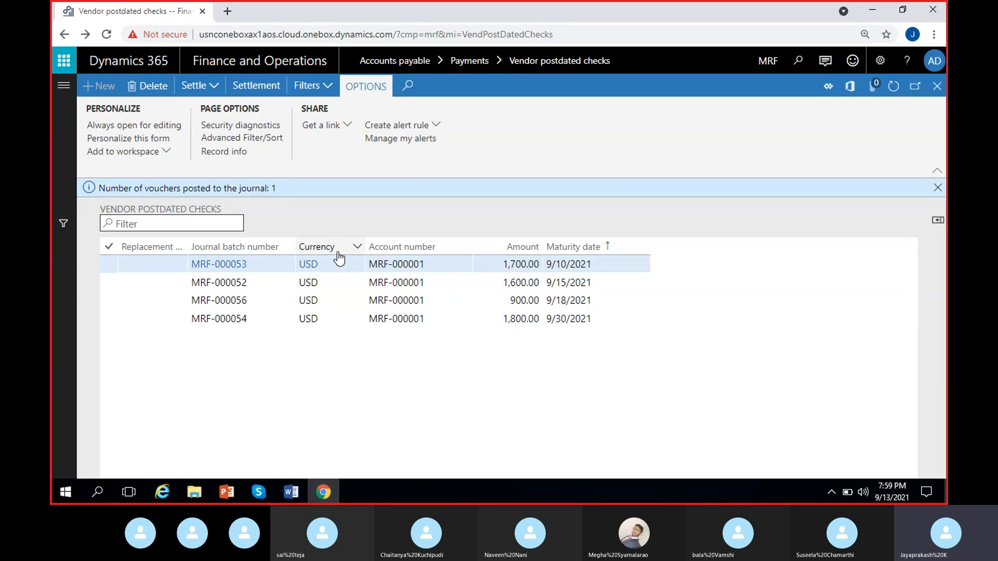
pyautogui.click(376, 263)
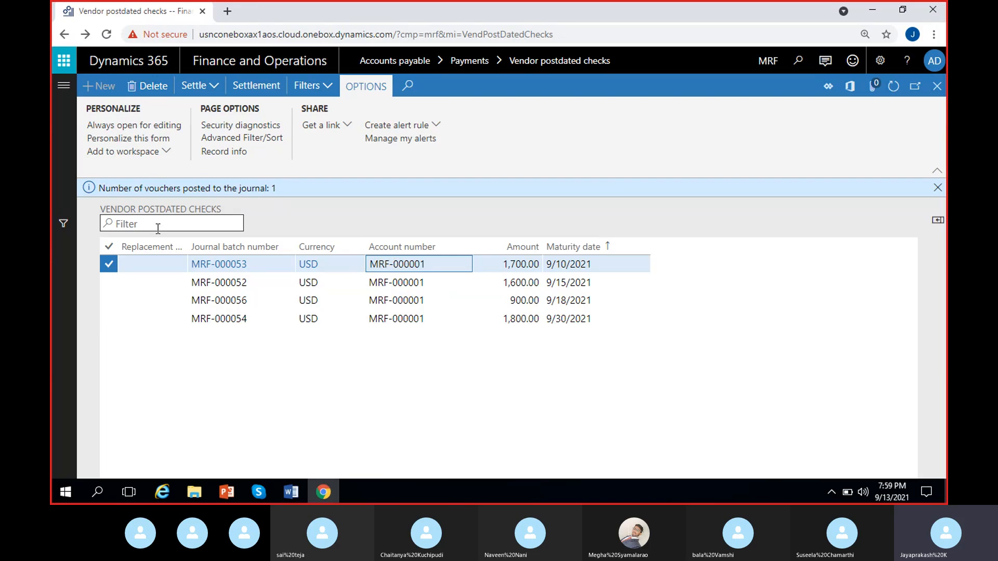
# Duplicate the current browser page and open the General ledger's General journals list in the copy.
pyautogui.rightClick(139, 6)
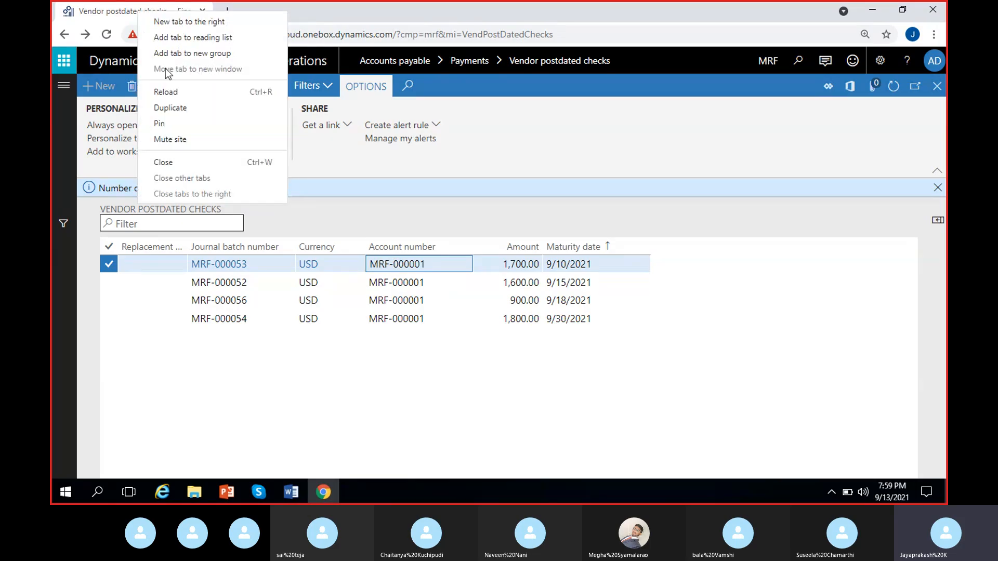
pyautogui.click(182, 105)
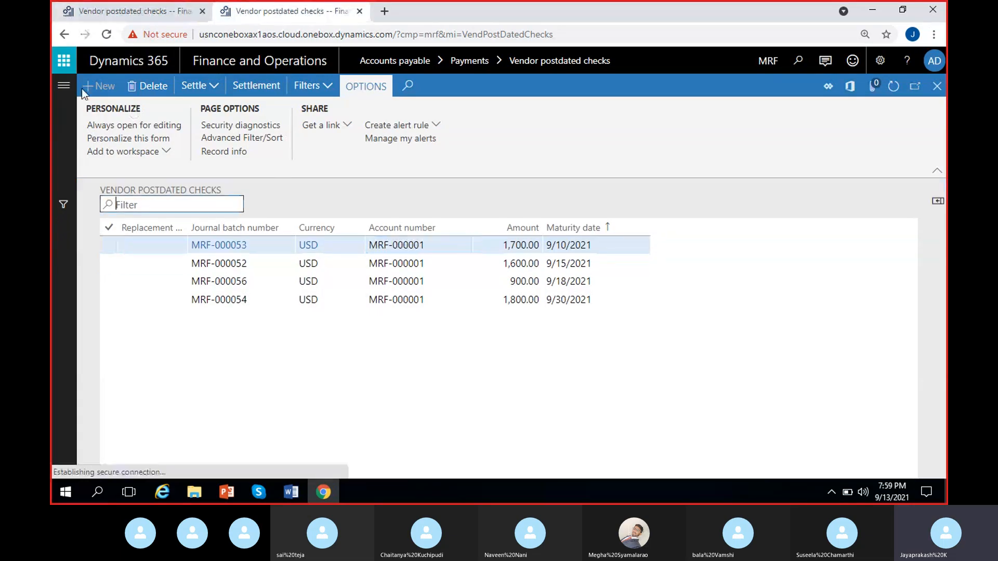
pyautogui.click(63, 86)
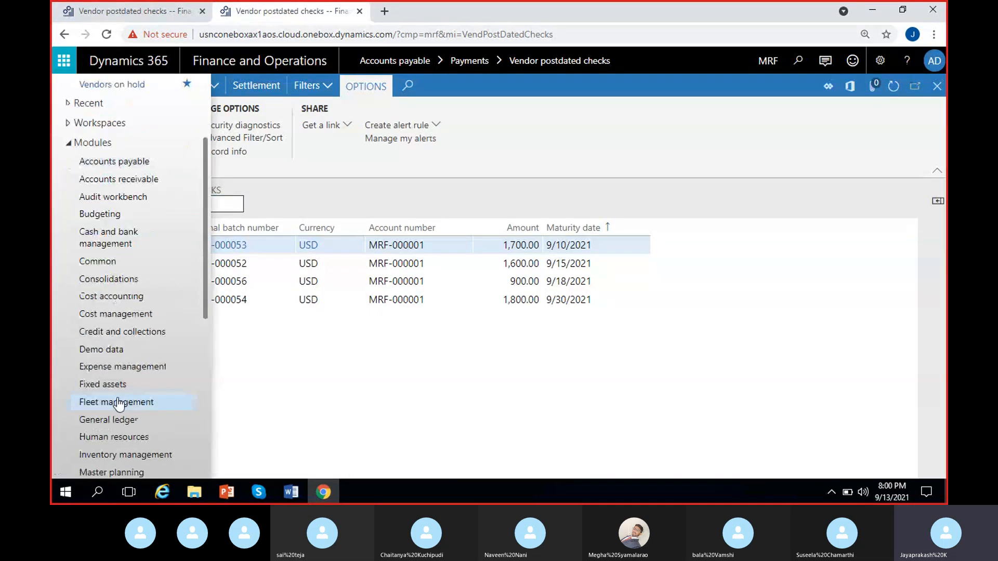
pyautogui.click(119, 421)
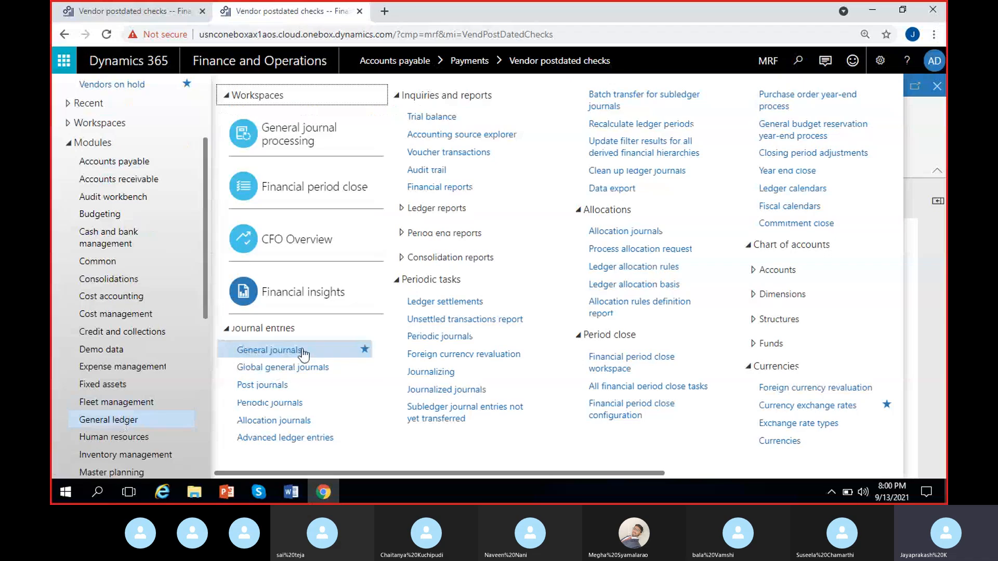
pyautogui.click(325, 349)
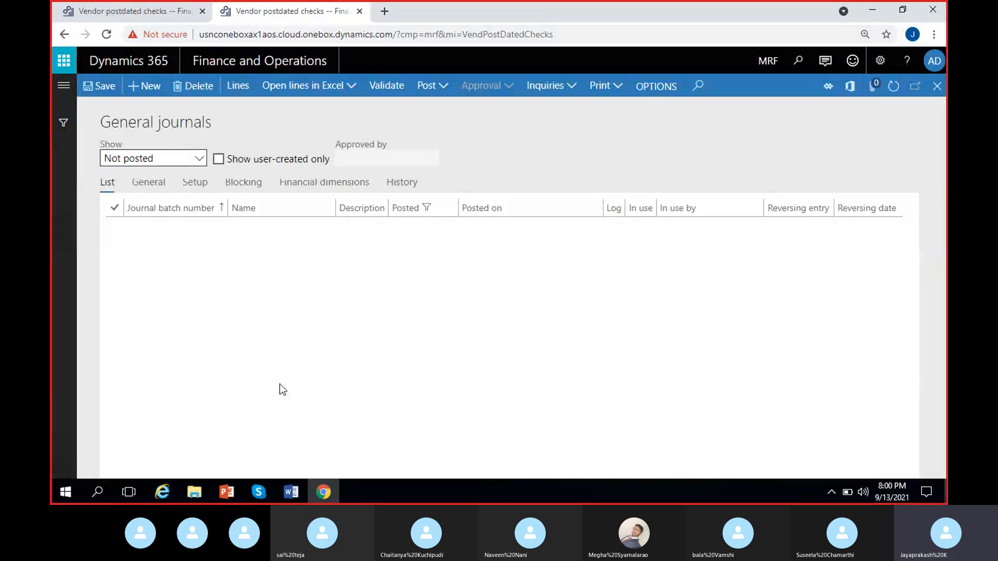
# Show only posted general journals and sort them by journal batch number from Z to A.
pyautogui.click(200, 159)
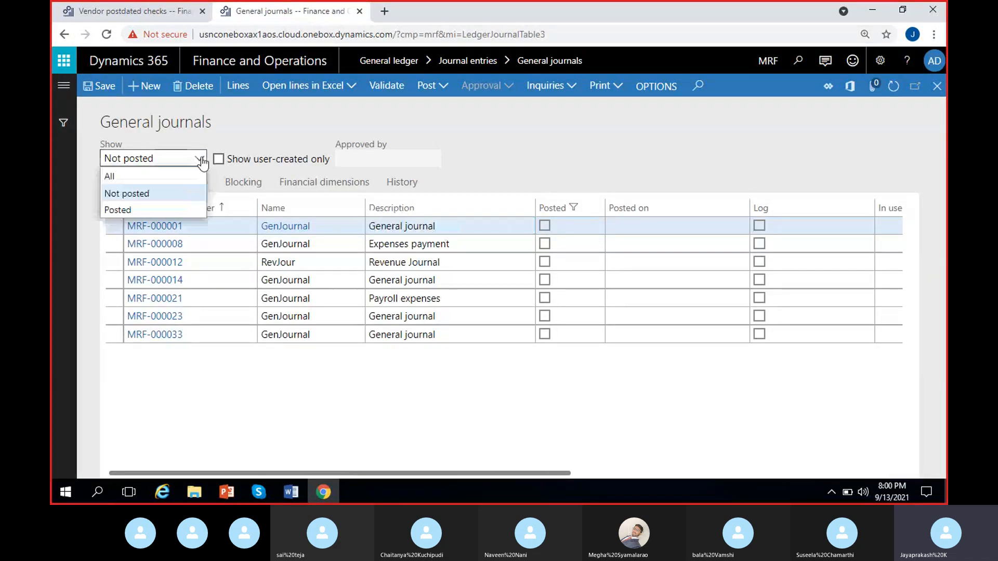
pyautogui.click(124, 209)
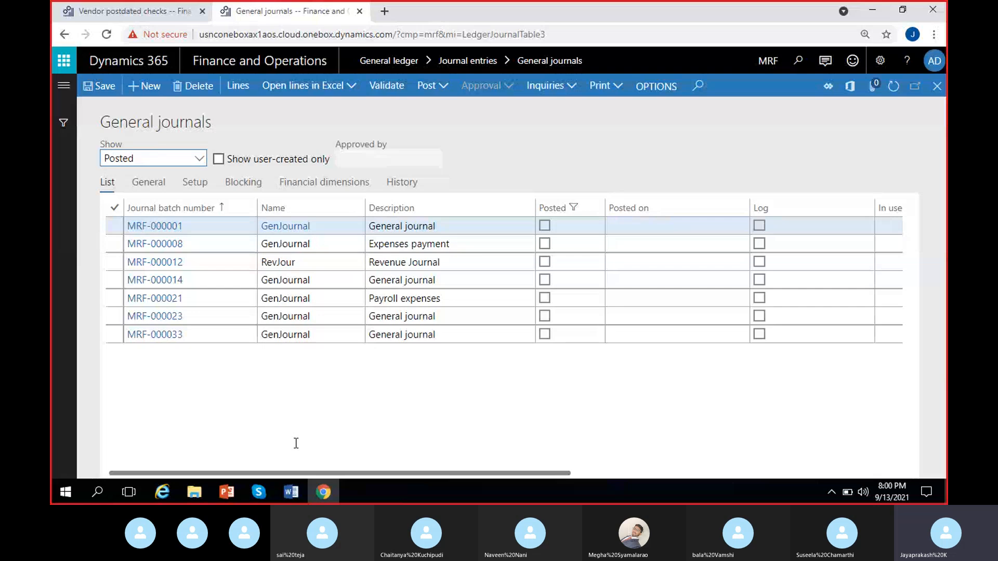
pyautogui.click(660, 212)
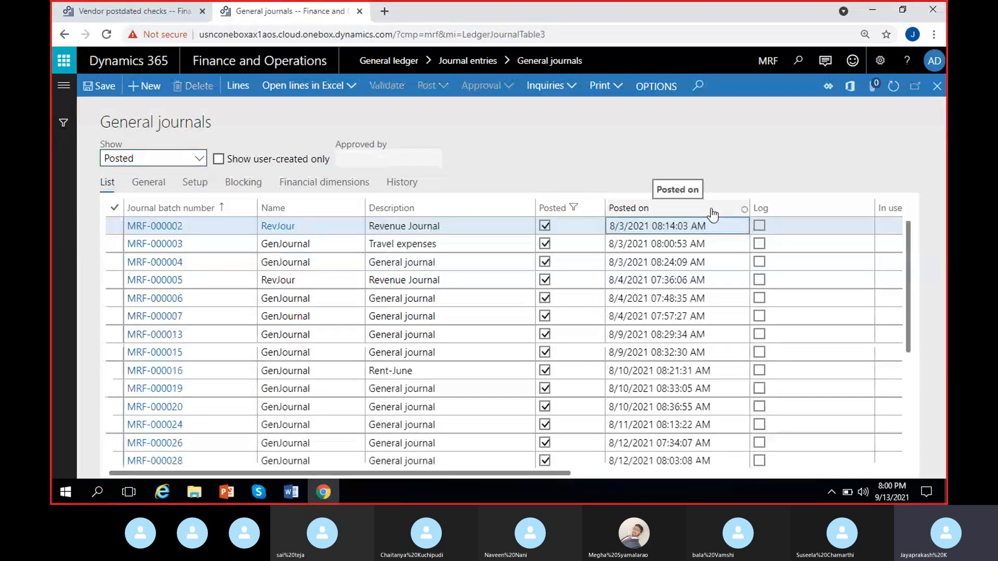
pyautogui.click(216, 211)
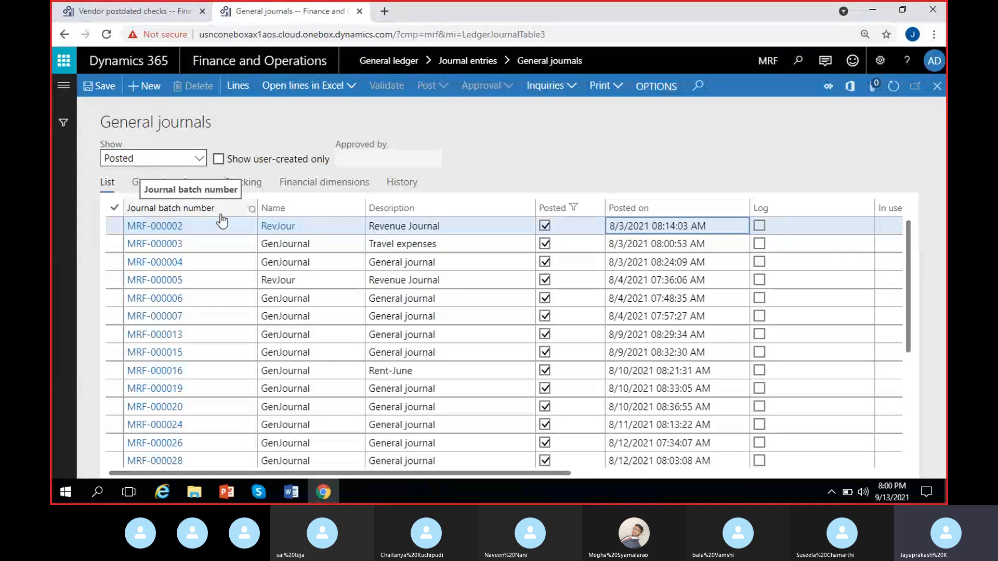
pyautogui.click(642, 144)
pyautogui.click(246, 209)
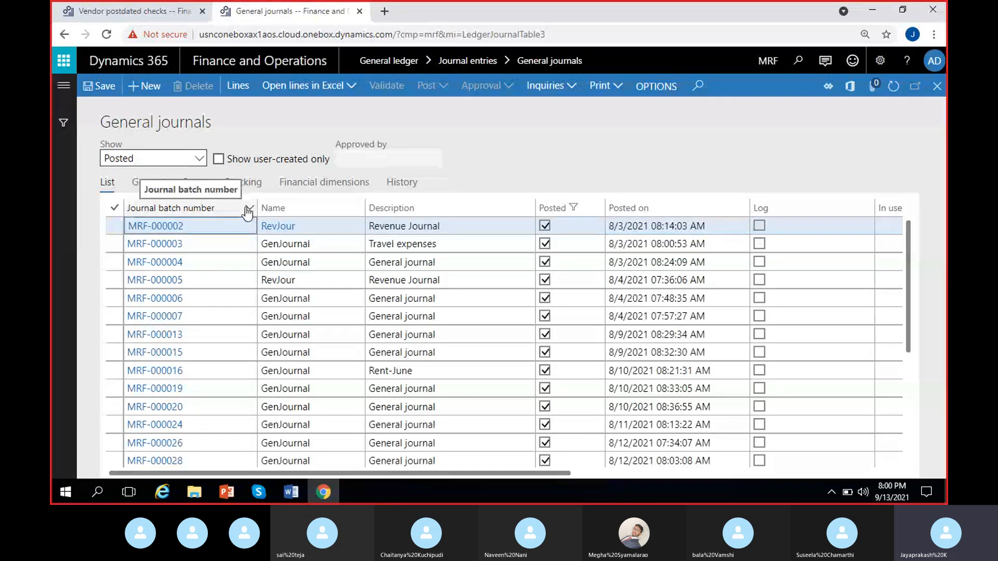
pyautogui.click(246, 211)
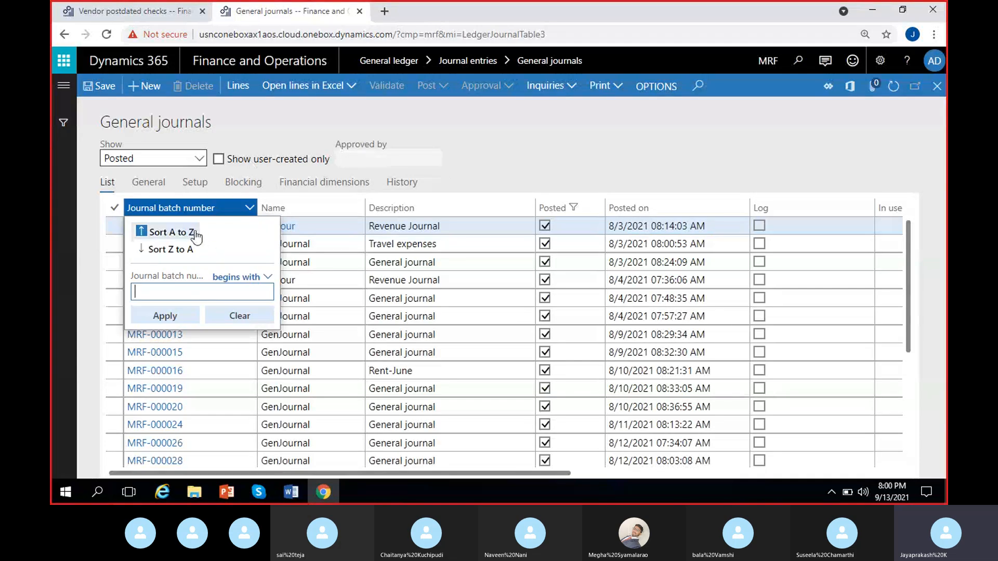
pyautogui.click(186, 250)
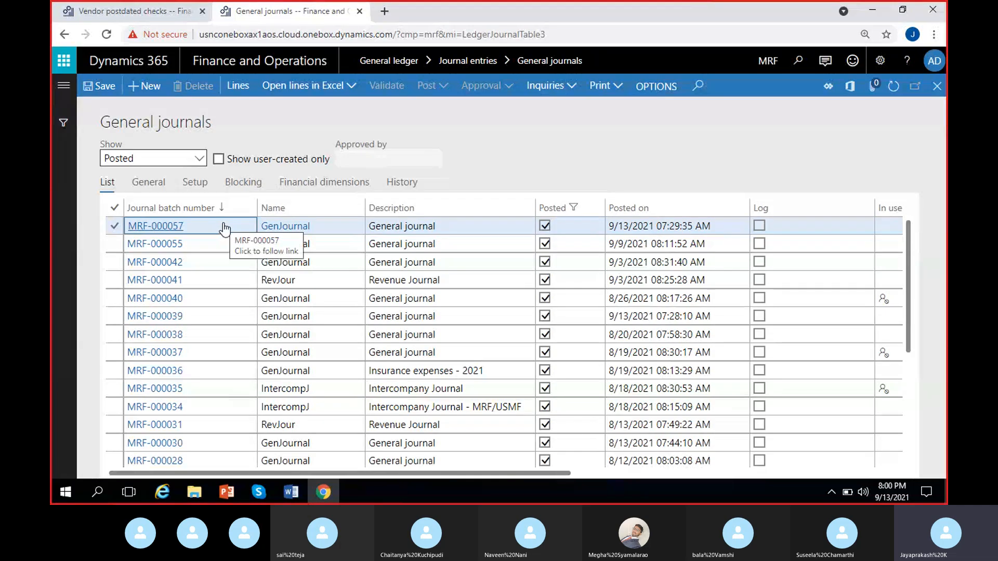
# Open posted journal MRF-000057 and examine the ledger account, debit, credit and offset account details of its voucher line.
pyautogui.click(686, 229)
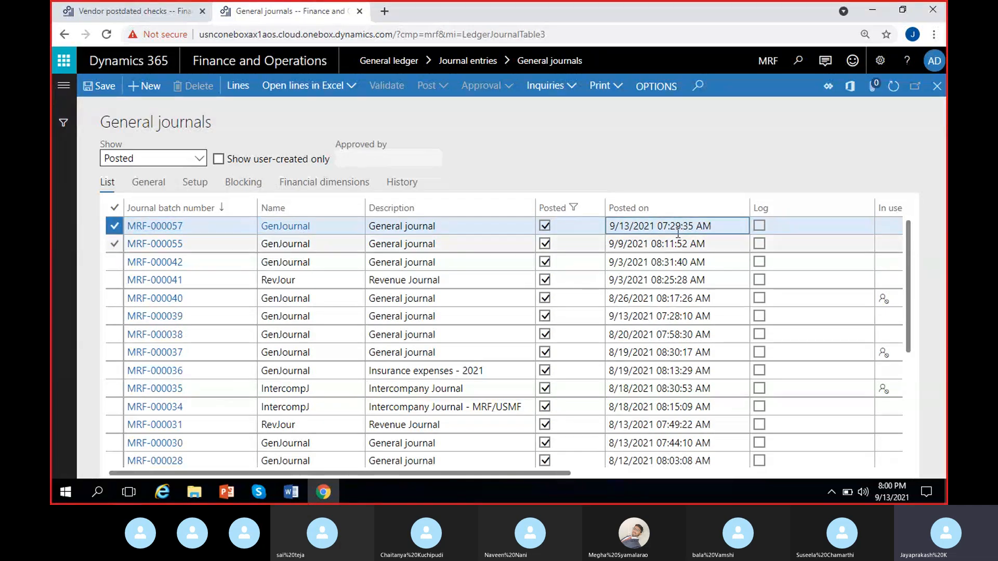
pyautogui.click(162, 227)
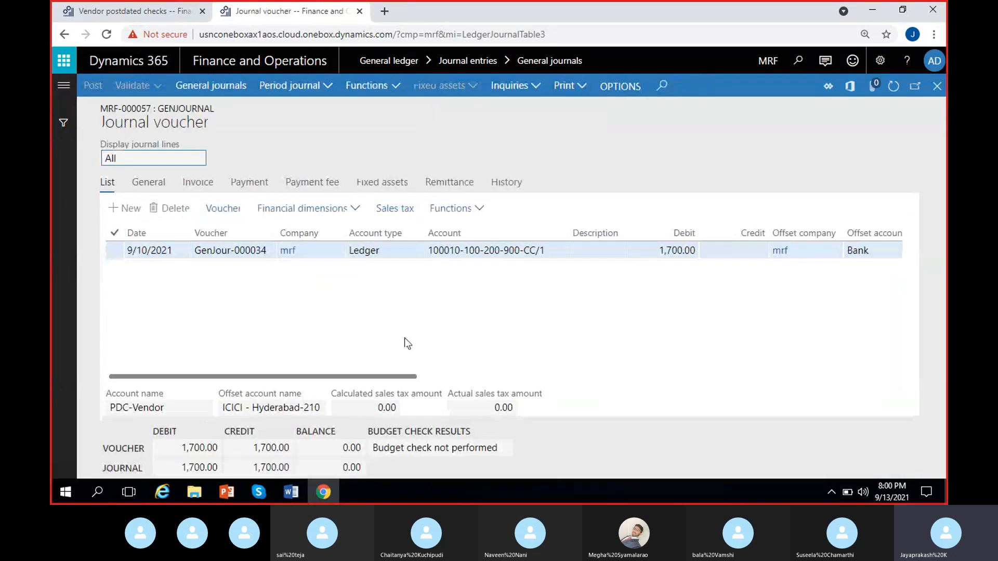
pyautogui.hscroll(2, 410, 332)
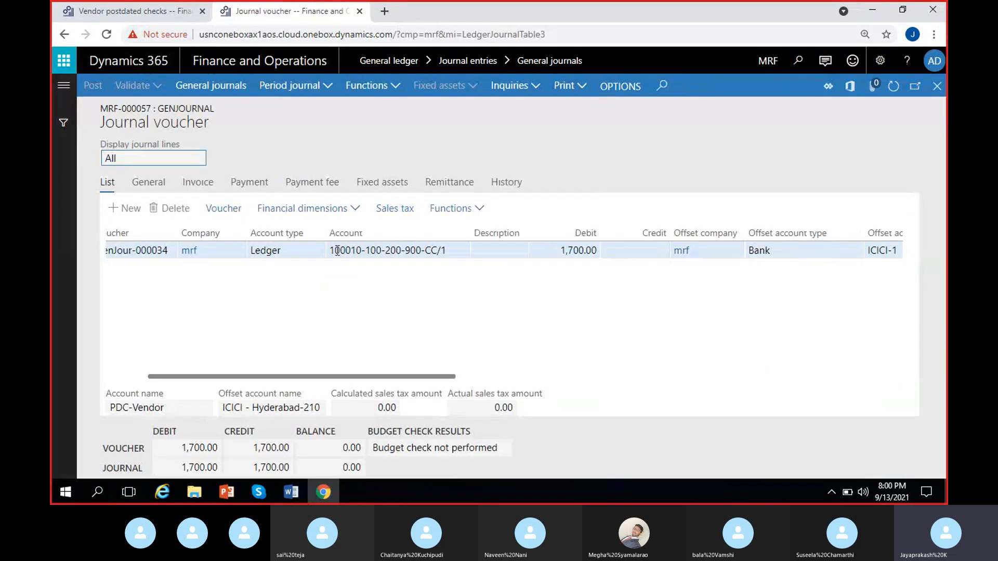
pyautogui.moveTo(333, 248)
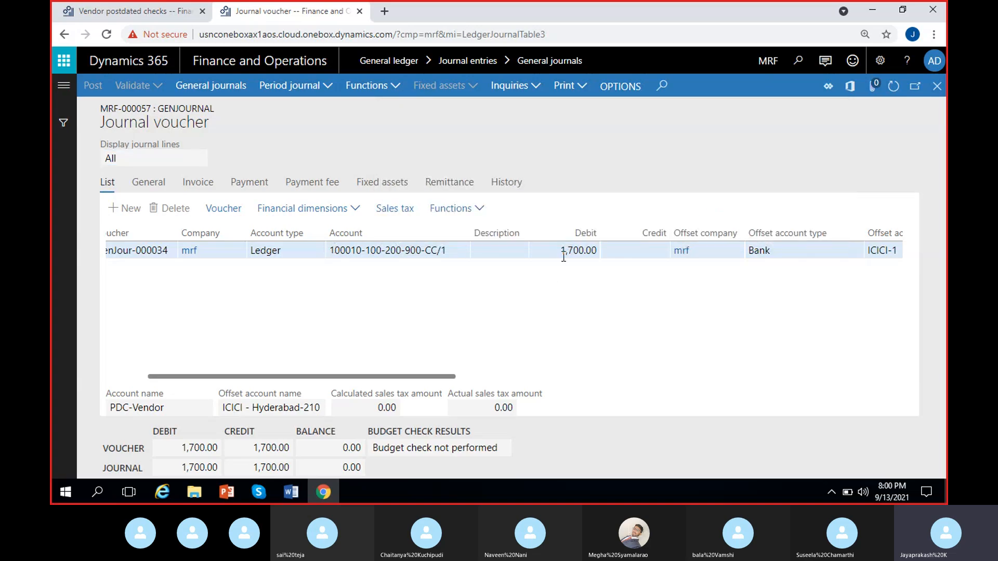
pyautogui.click(563, 256)
pyautogui.hscroll(4, 607, 300)
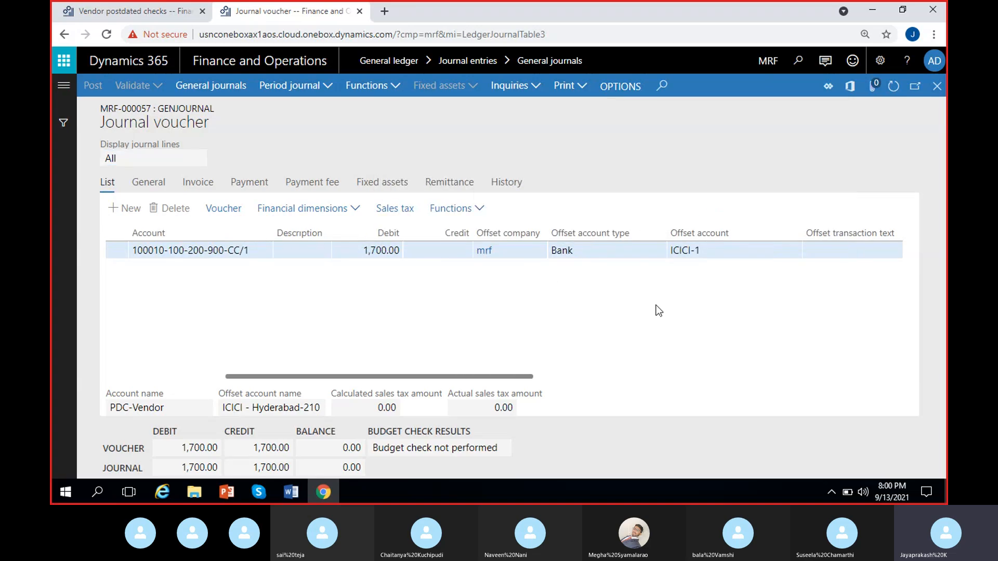
pyautogui.hscroll(4, 656, 310)
pyautogui.hscroll(2, 709, 298)
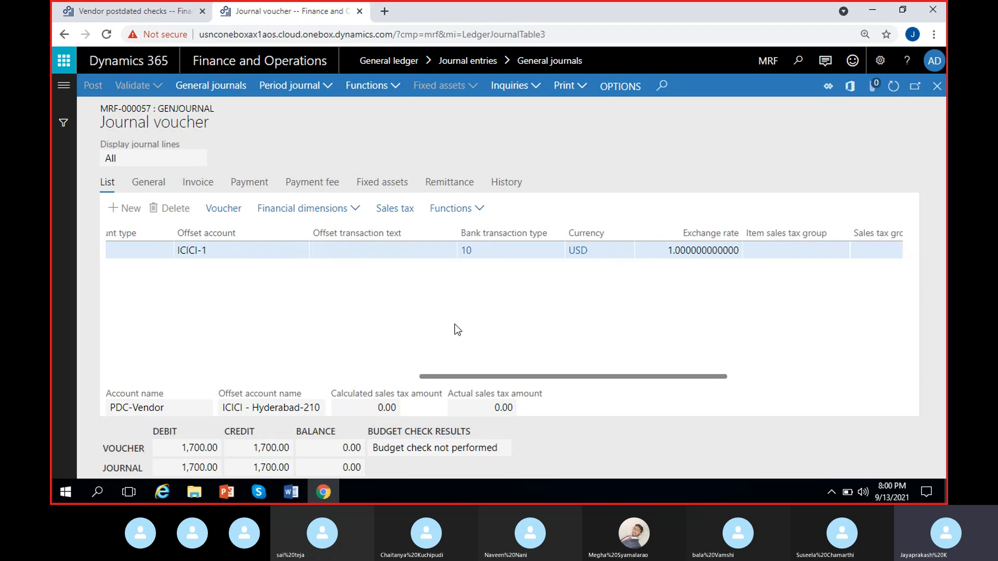
pyautogui.hscroll(-5, 448, 330)
pyautogui.click(284, 251)
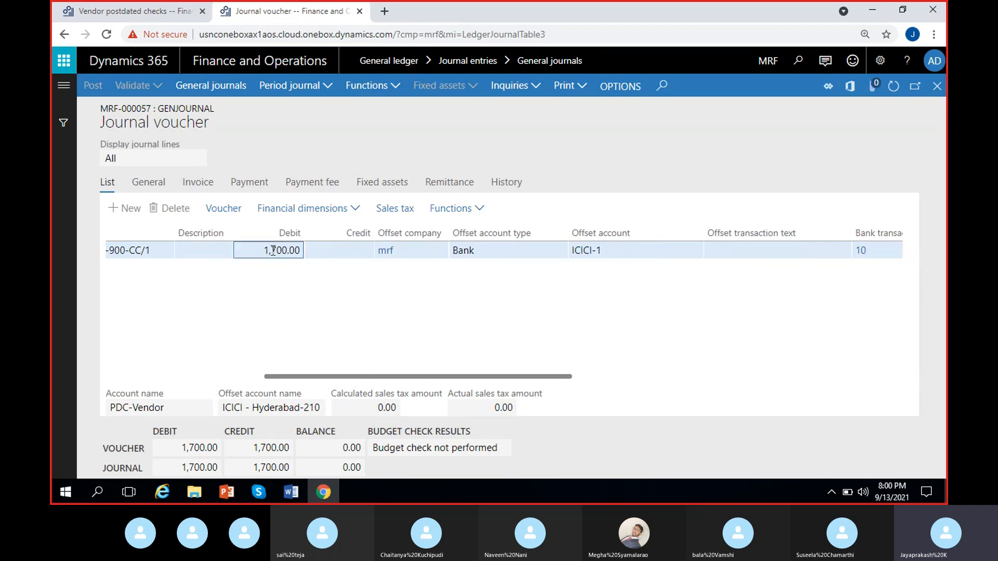
pyautogui.click(346, 252)
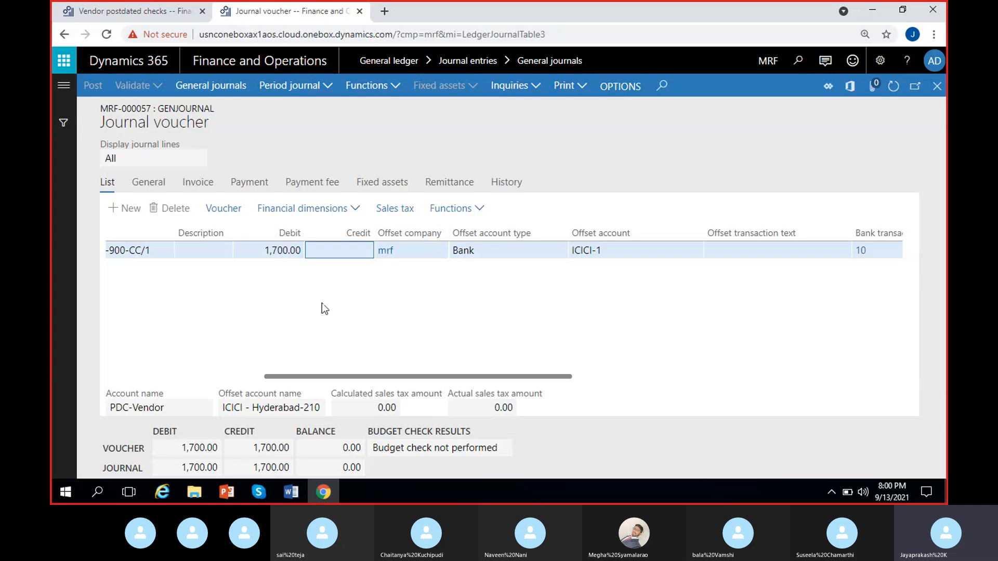
pyautogui.hscroll(-5, 323, 304)
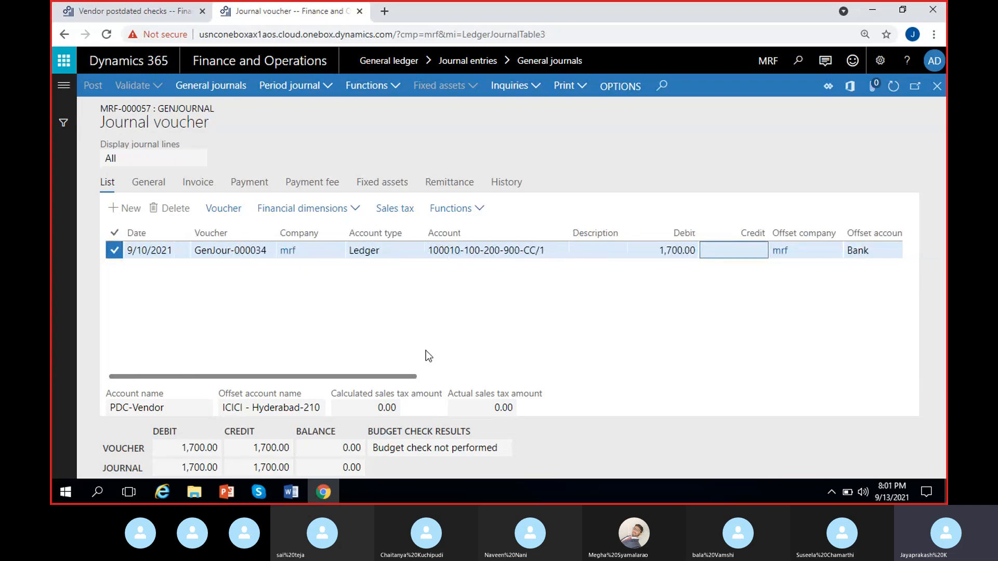
# Return to the vendor postdated checks page and examine the settle options and the voucher posting message for the 1,700.00 check.
pyautogui.click(418, 313)
pyautogui.click(151, 12)
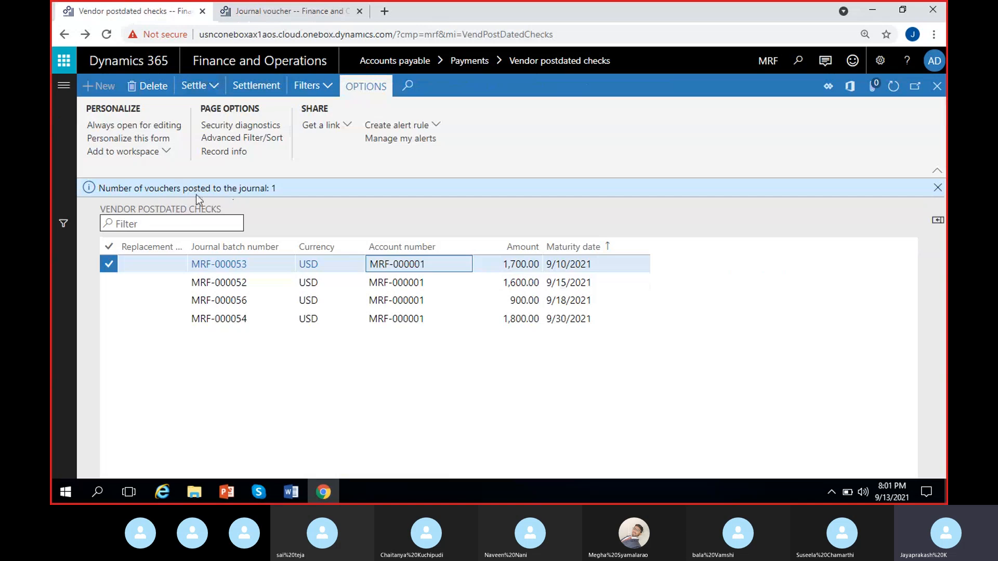
pyautogui.click(223, 88)
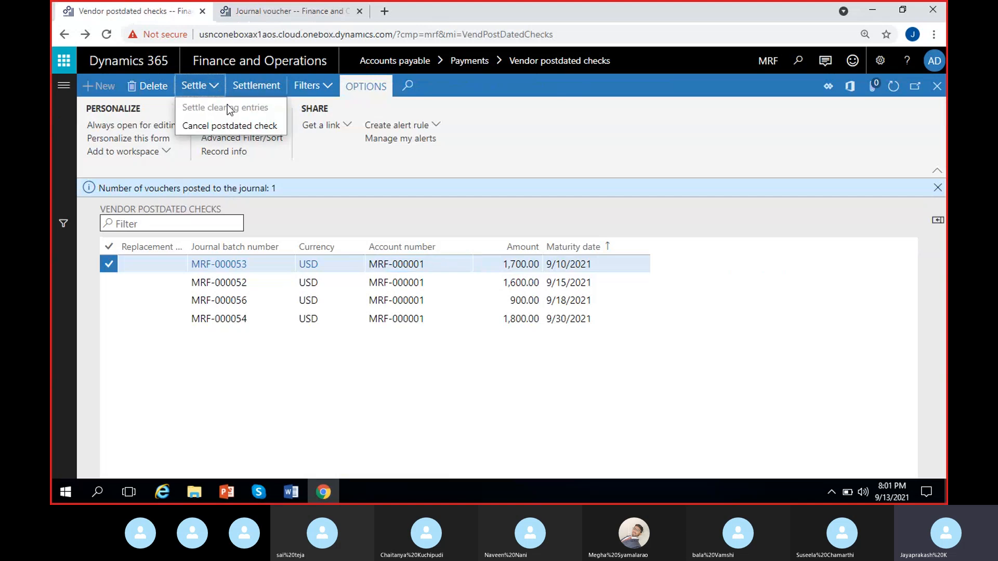
pyautogui.click(292, 213)
pyautogui.moveTo(97, 192); pyautogui.dragTo(276, 192)
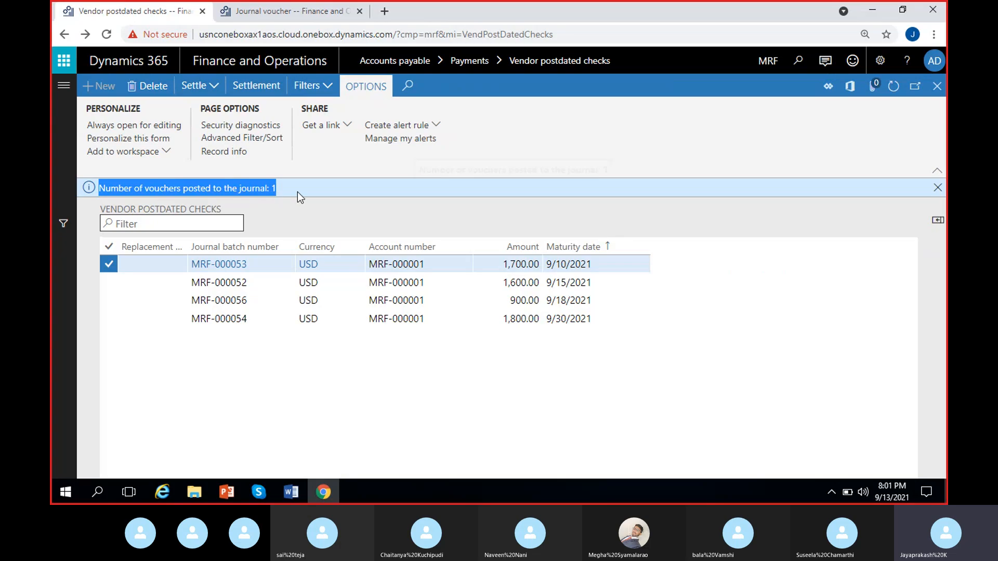
pyautogui.click(298, 214)
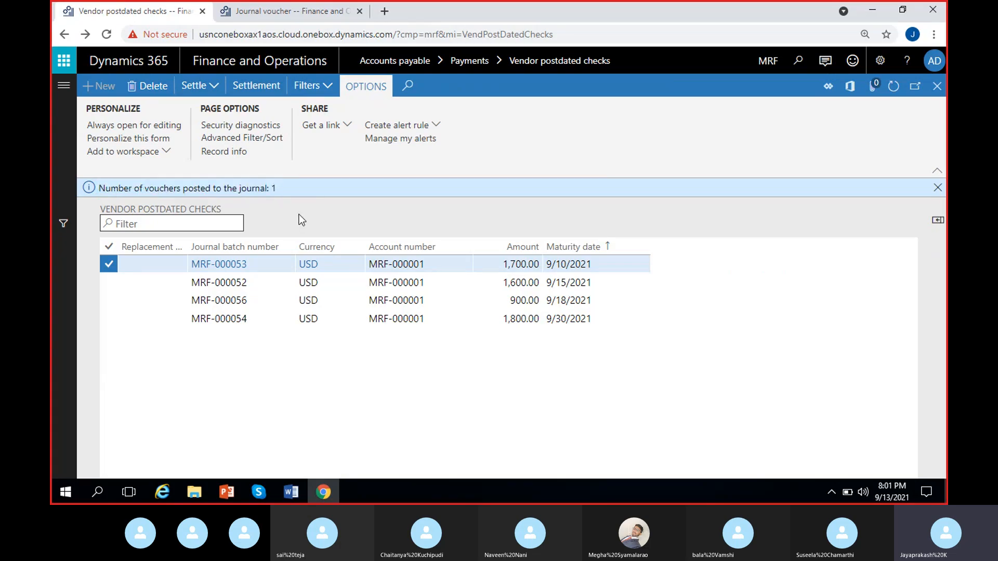
# In the duplicate browser page, open the Cash and bank management parameters and examine the postdated checks setup, including the general journal for clearing entries.
pyautogui.click(274, 9)
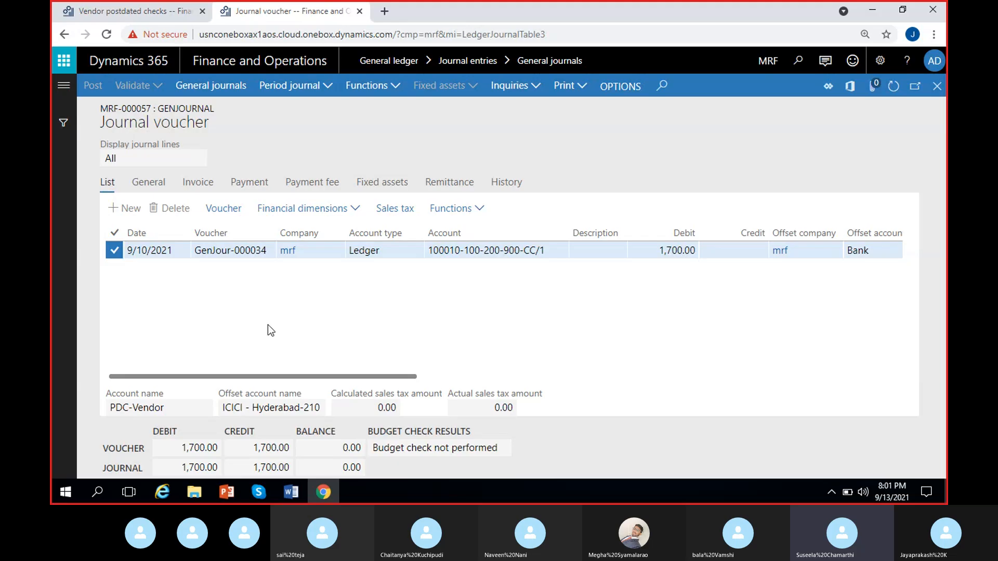
pyautogui.click(65, 94)
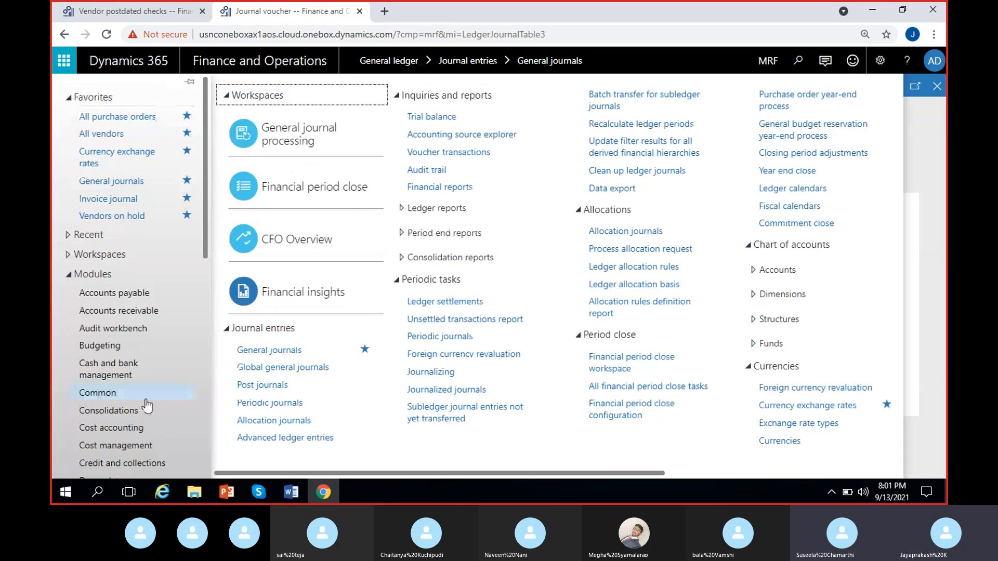
pyautogui.moveTo(119, 364); pyautogui.dragTo(127, 375)
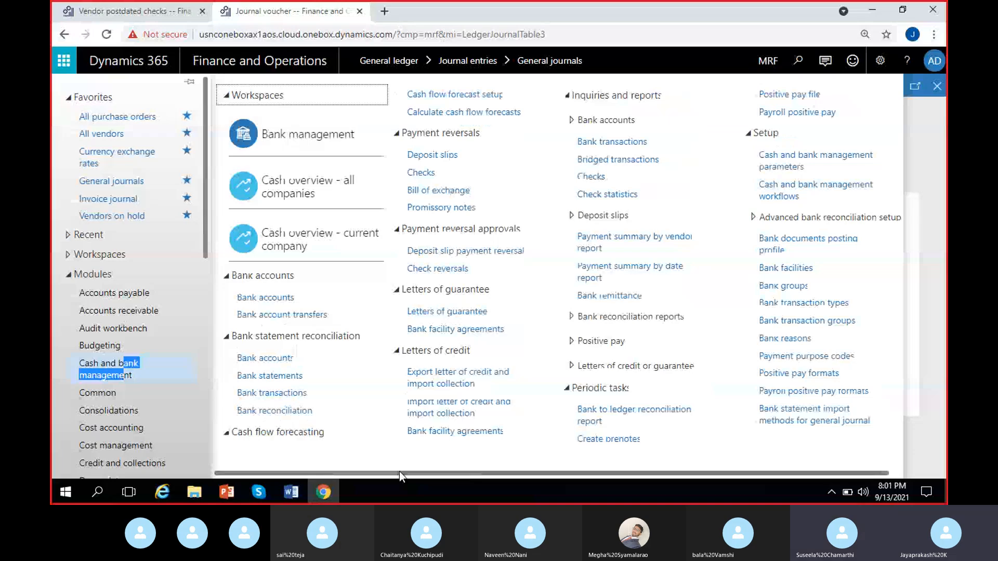
pyautogui.moveTo(529, 474); pyautogui.dragTo(539, 474)
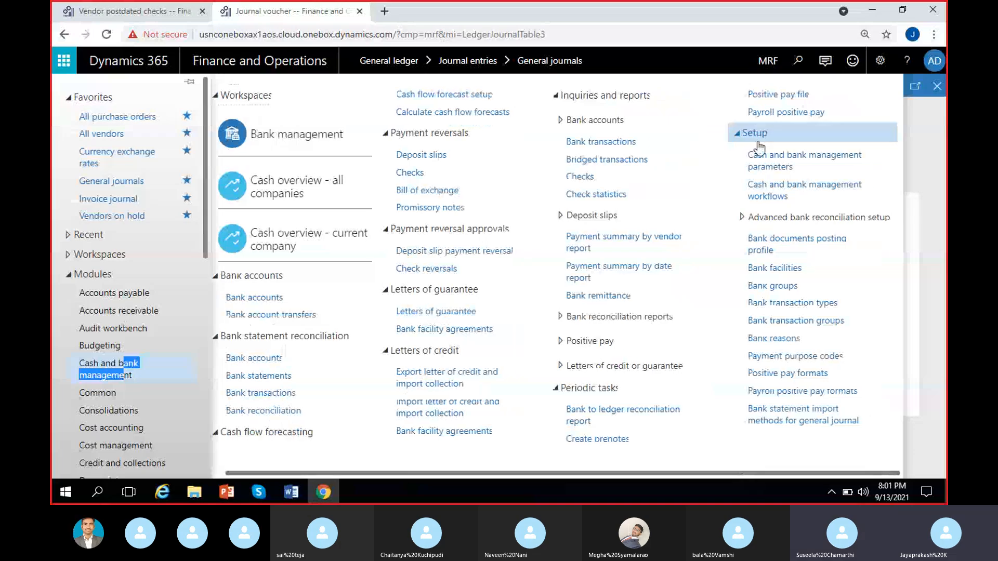
pyautogui.click(780, 165)
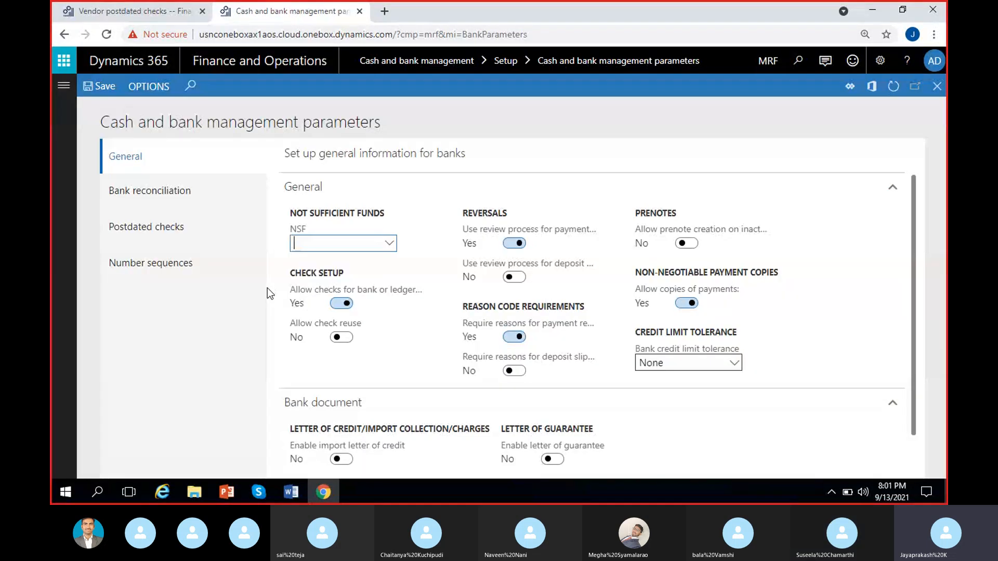
pyautogui.click(156, 228)
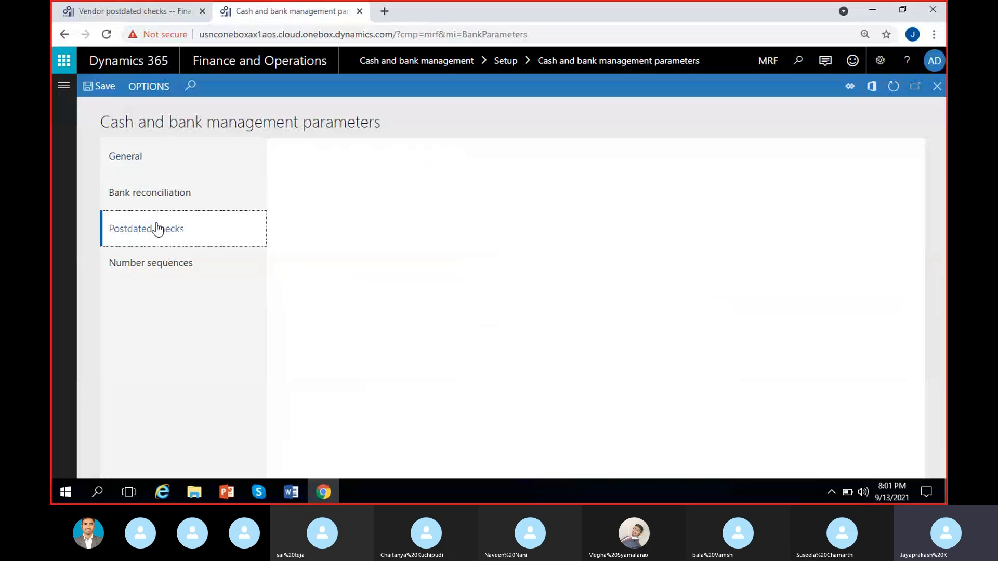
pyautogui.moveTo(603, 186)
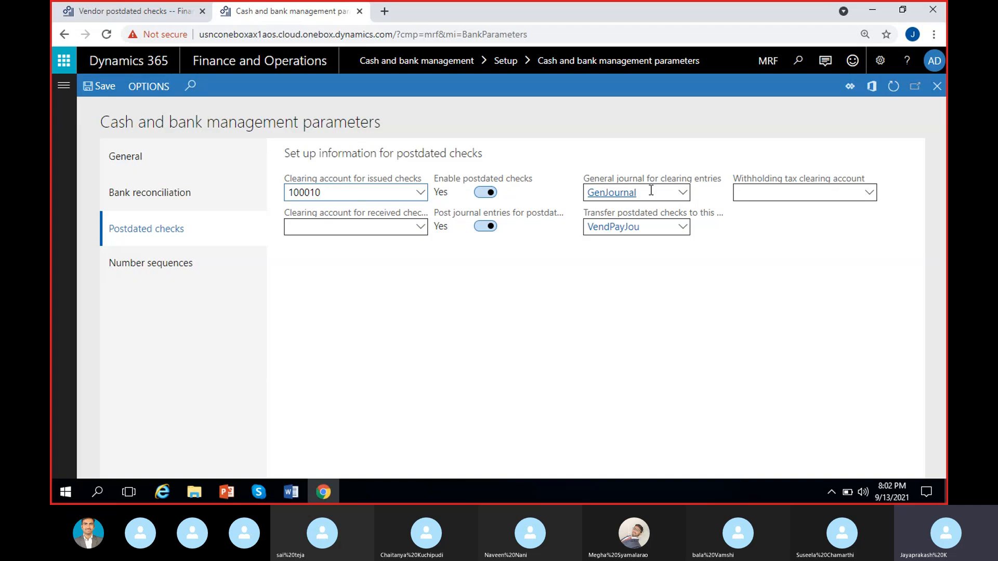
pyautogui.moveTo(653, 185)
# Recheck the settle options for the 1,700.00 vendor postdated check, dismiss the posting message and close the vendor postdated checks page.
pyautogui.click(134, 11)
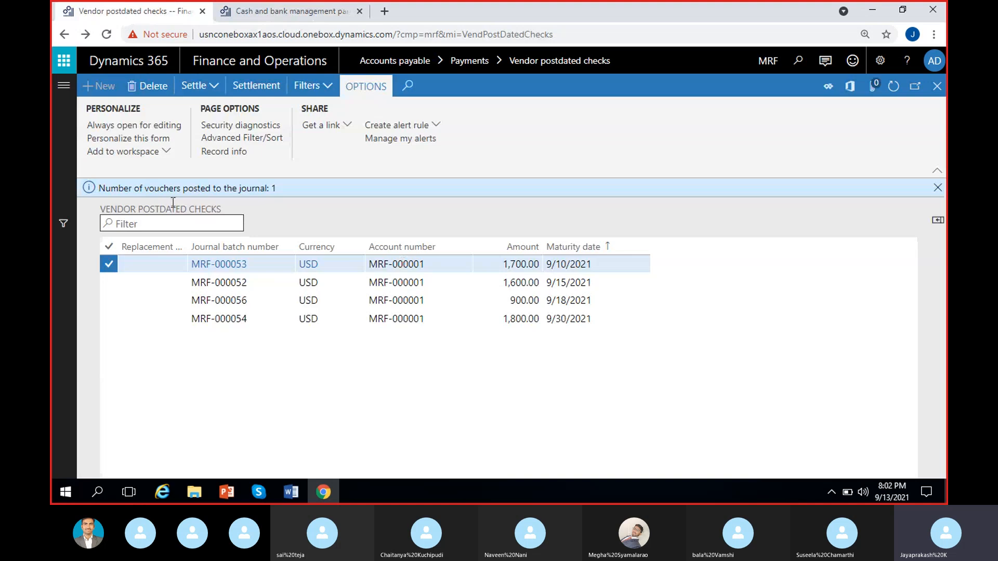
pyautogui.click(217, 87)
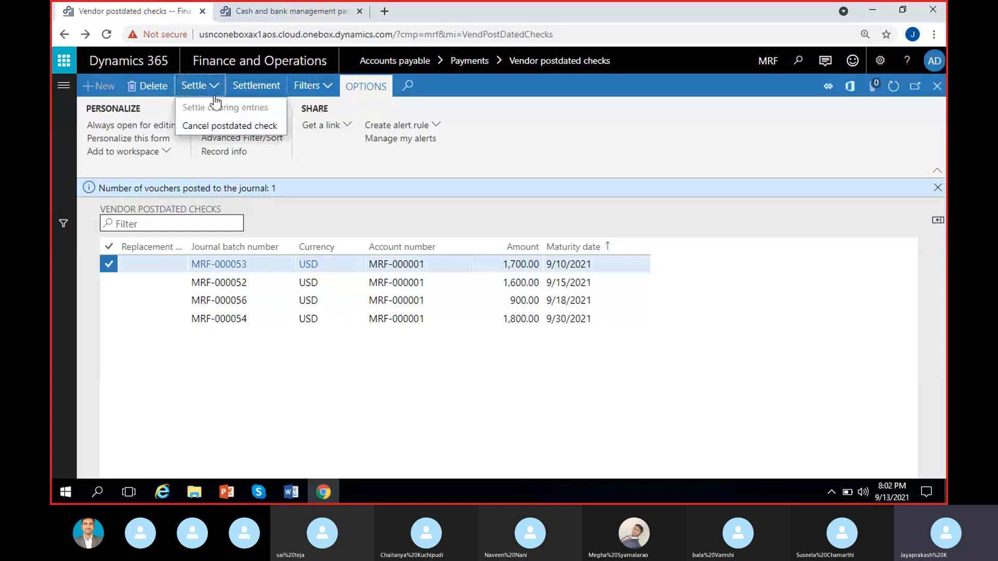
pyautogui.click(520, 232)
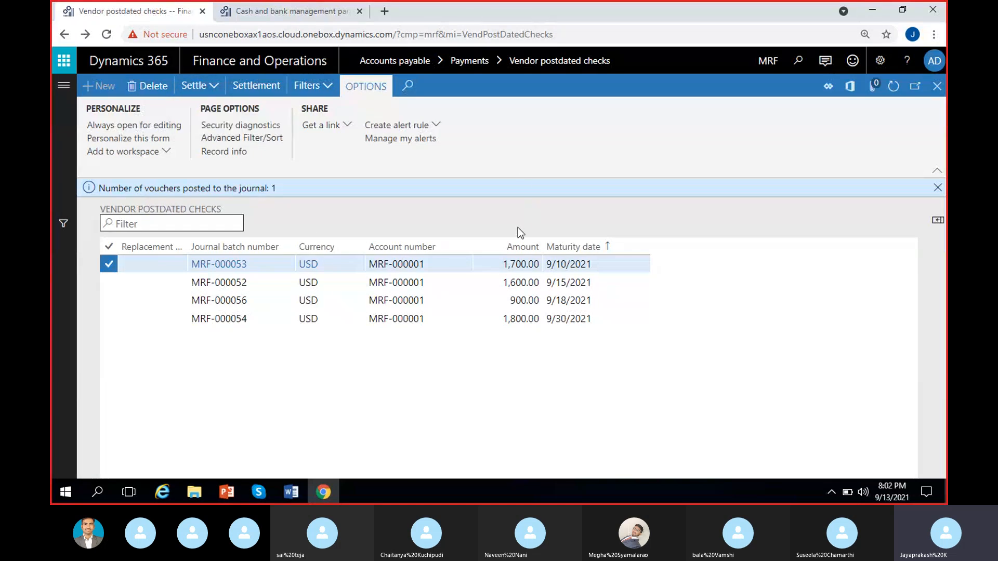
pyautogui.click(937, 187)
pyautogui.click(519, 250)
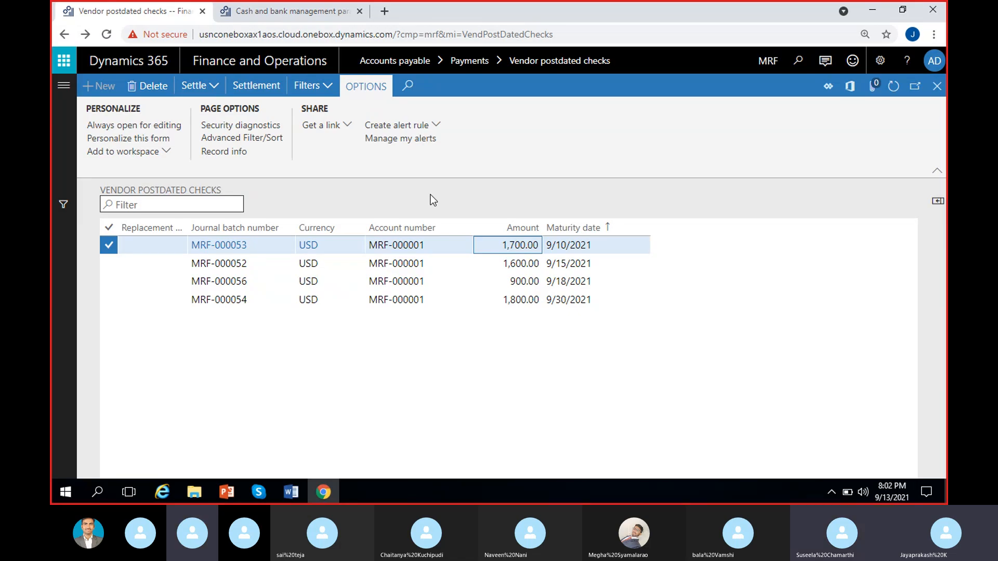
pyautogui.click(728, 245)
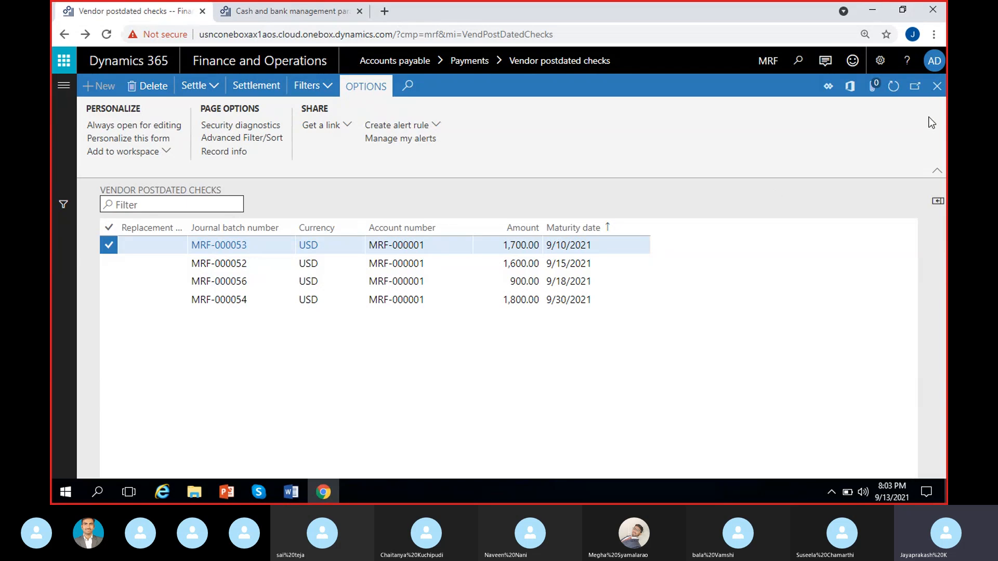
pyautogui.click(937, 86)
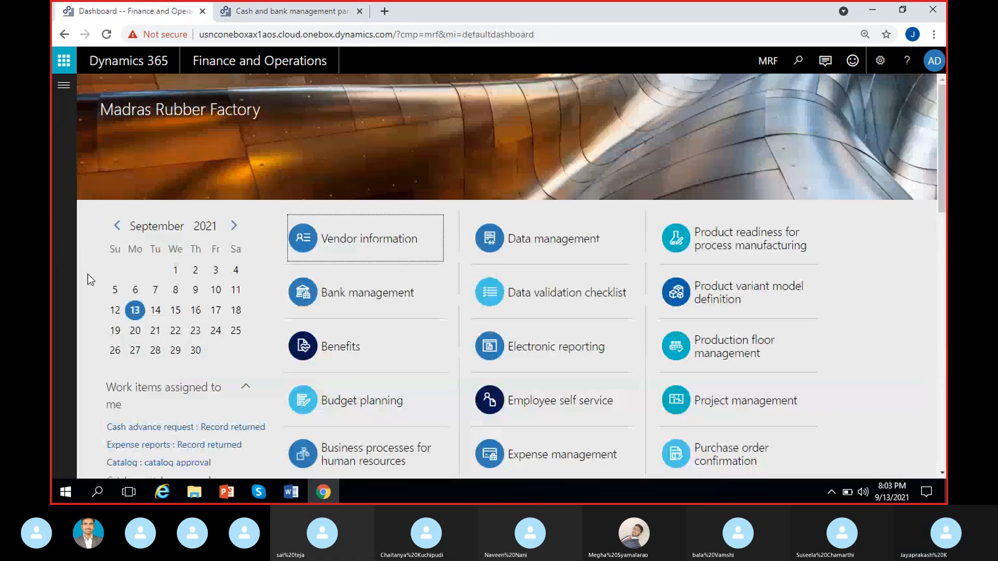
# Switch to the AX Functional course content document in Word and review the "Deposit slips, PDC" topic in the list above Accounts payable.
pyautogui.click(299, 493)
pyautogui.click(312, 416)
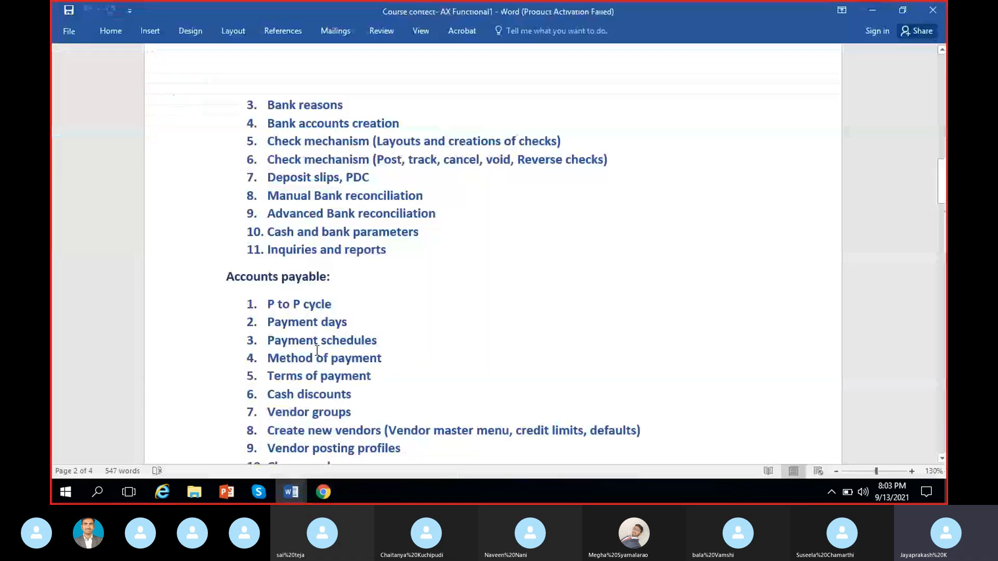
pyautogui.scroll(3, 314, 328)
pyautogui.scroll(-1, 314, 328)
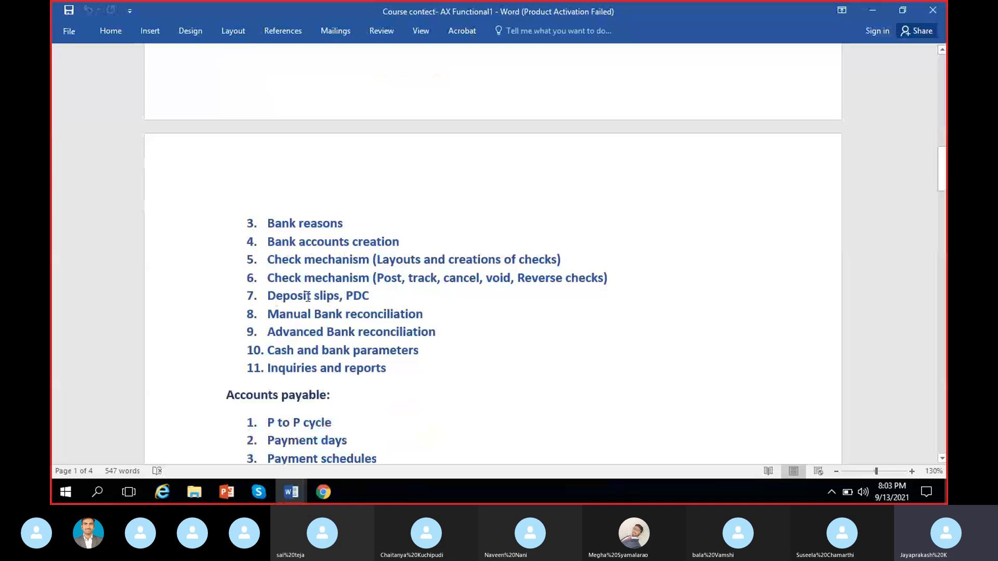
pyautogui.tripleClick(374, 295)
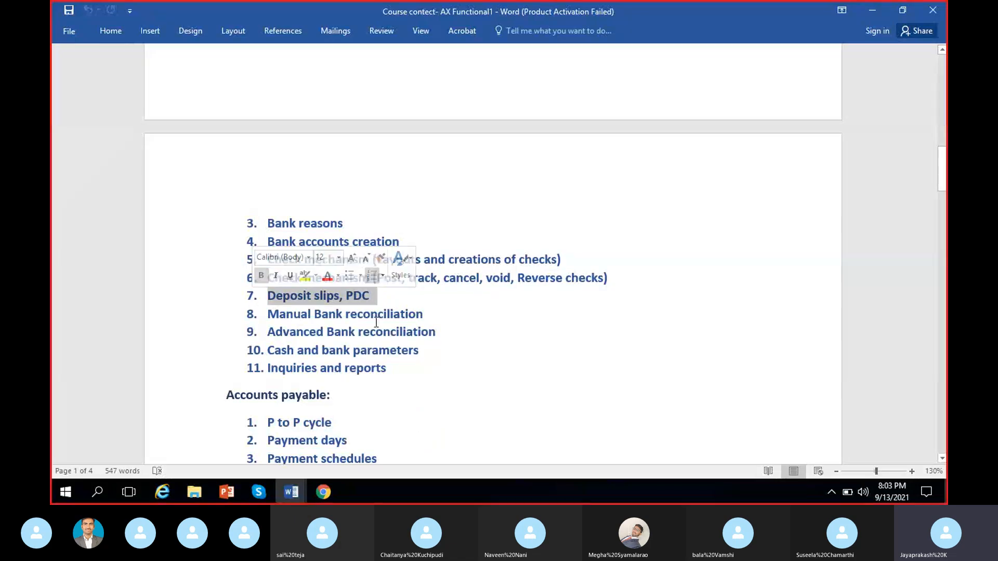
pyautogui.click(363, 296)
pyautogui.doubleClick(358, 295)
pyautogui.click(364, 295)
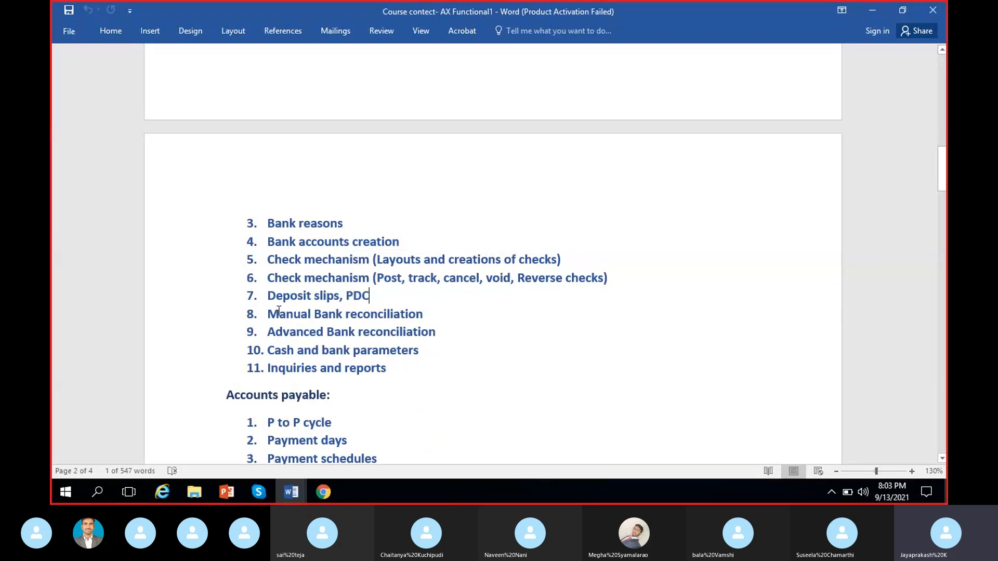
pyautogui.moveTo(265, 298); pyautogui.dragTo(339, 298)
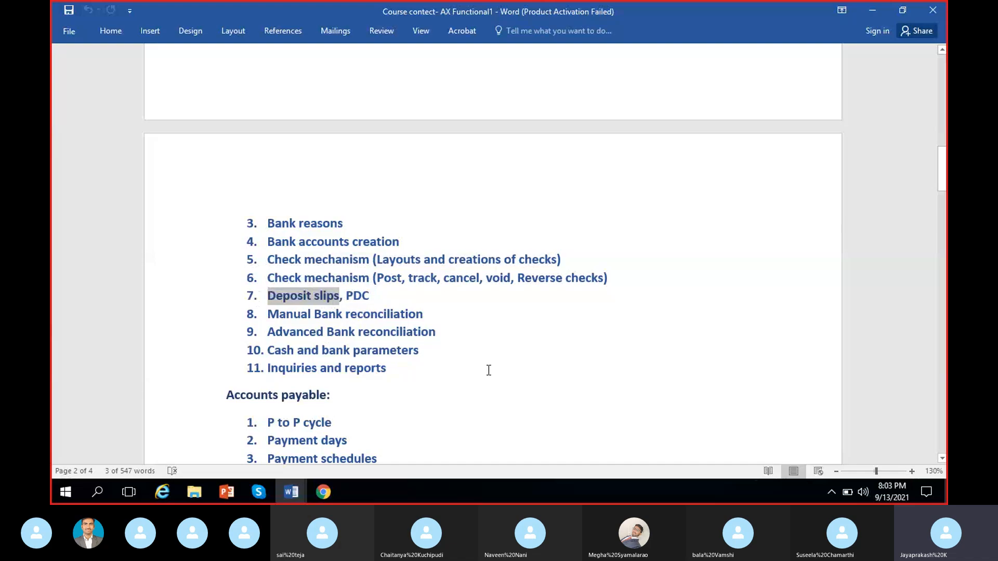
pyautogui.click(441, 358)
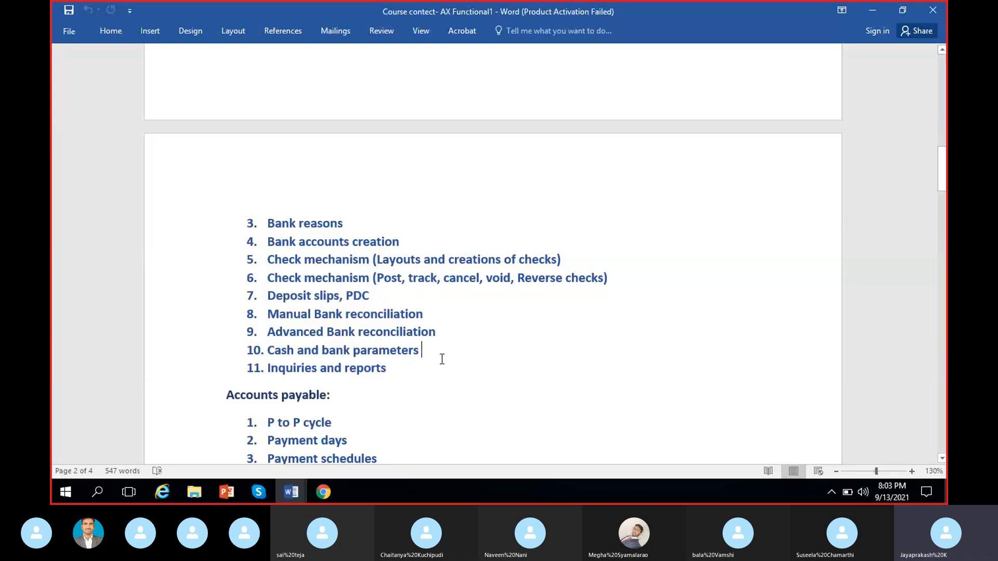
# Highlight the "Manual Bank reconciliation" topic in the course content list to review it.
pyautogui.click(434, 314)
pyautogui.moveTo(434, 314); pyautogui.dragTo(254, 316)
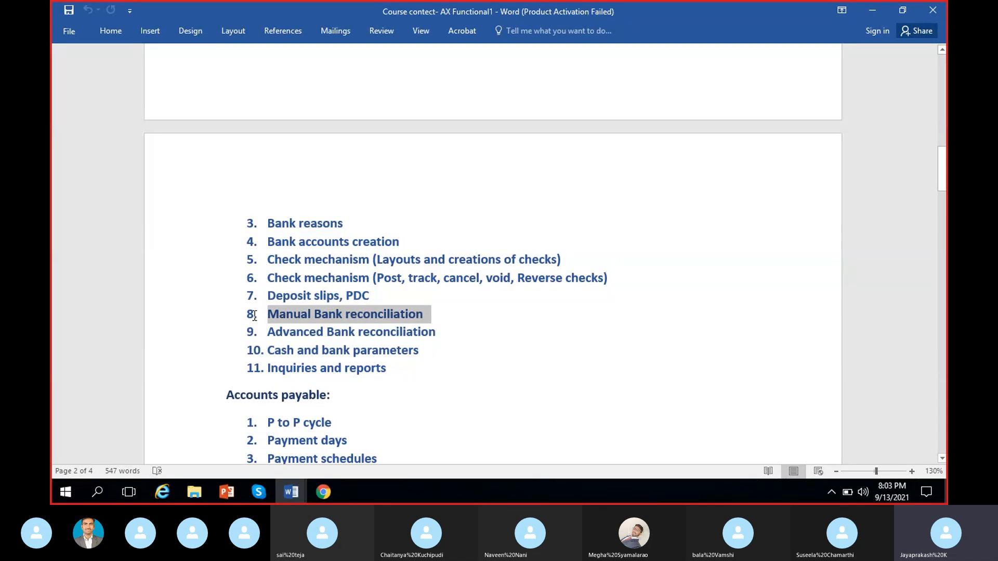
pyautogui.click(459, 318)
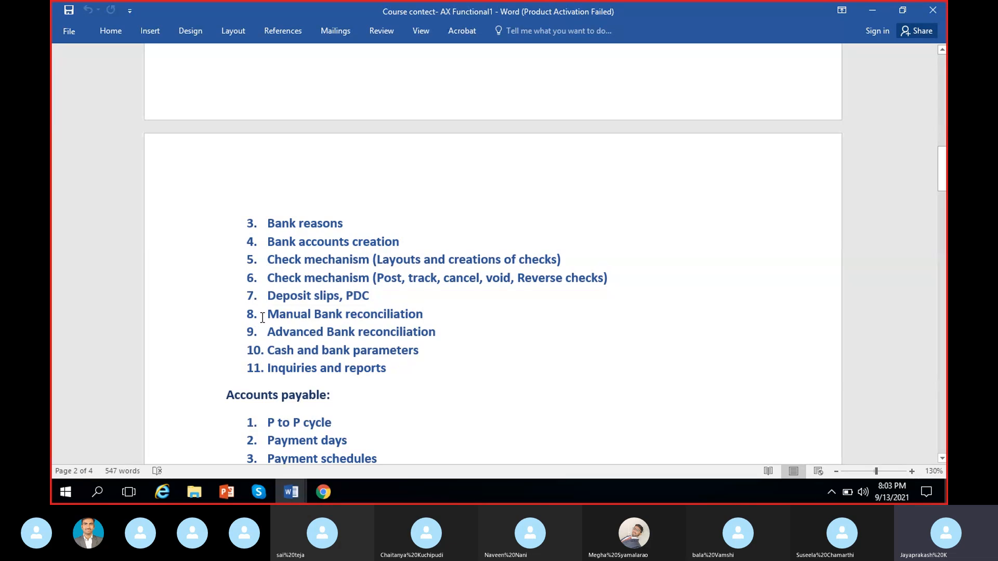
pyautogui.moveTo(265, 315); pyautogui.dragTo(432, 317)
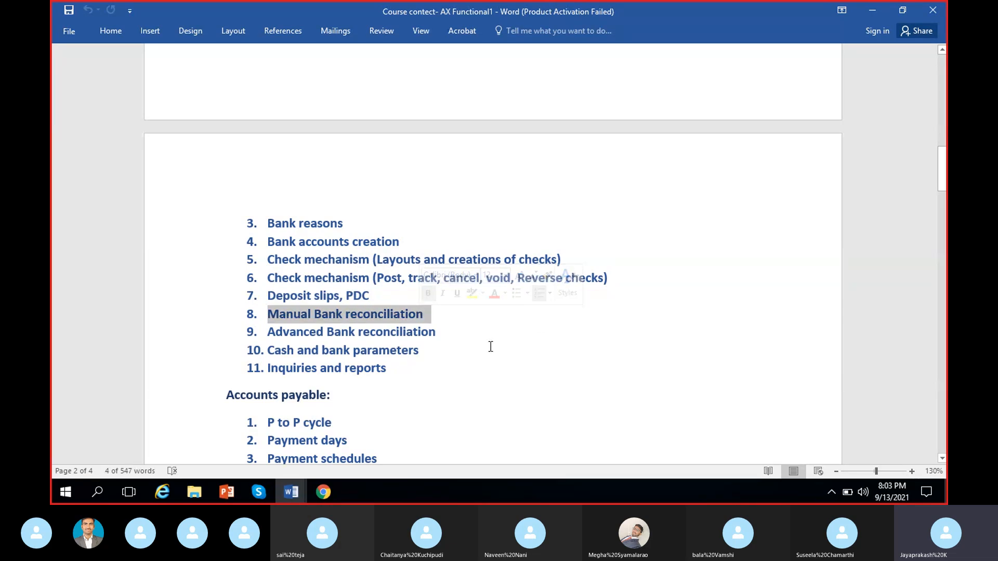
pyautogui.click(462, 322)
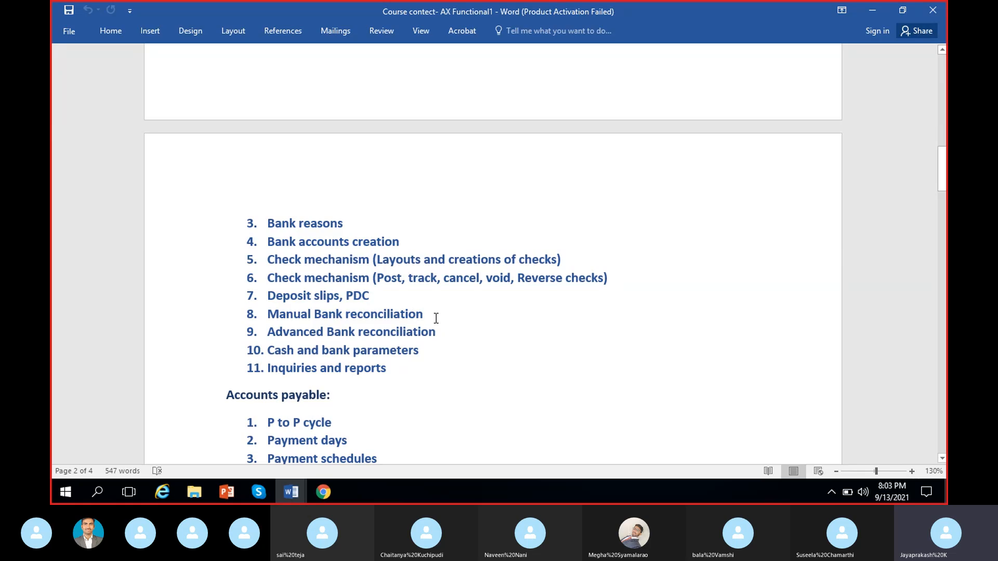
pyautogui.moveTo(437, 316); pyautogui.dragTo(261, 317)
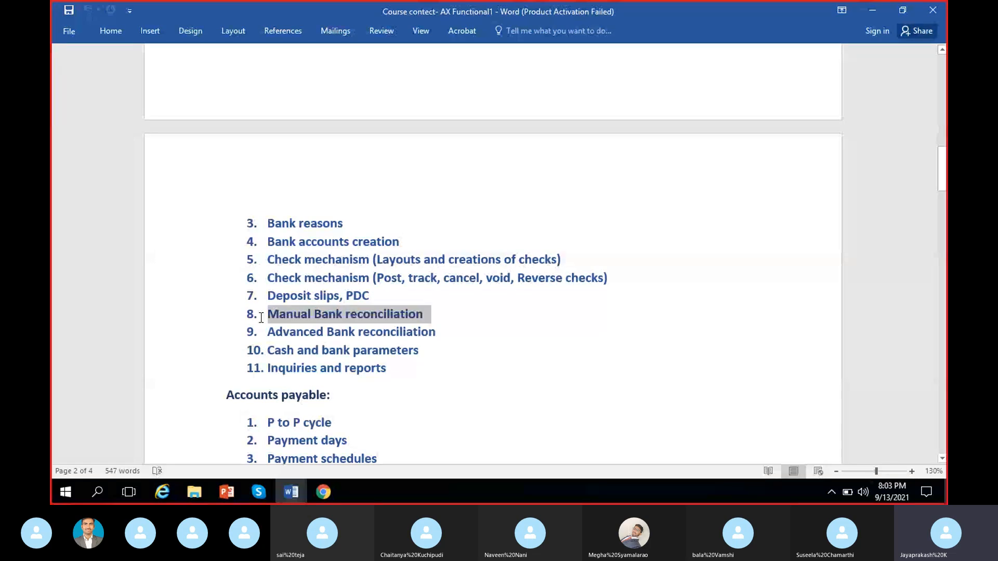
pyautogui.click(457, 320)
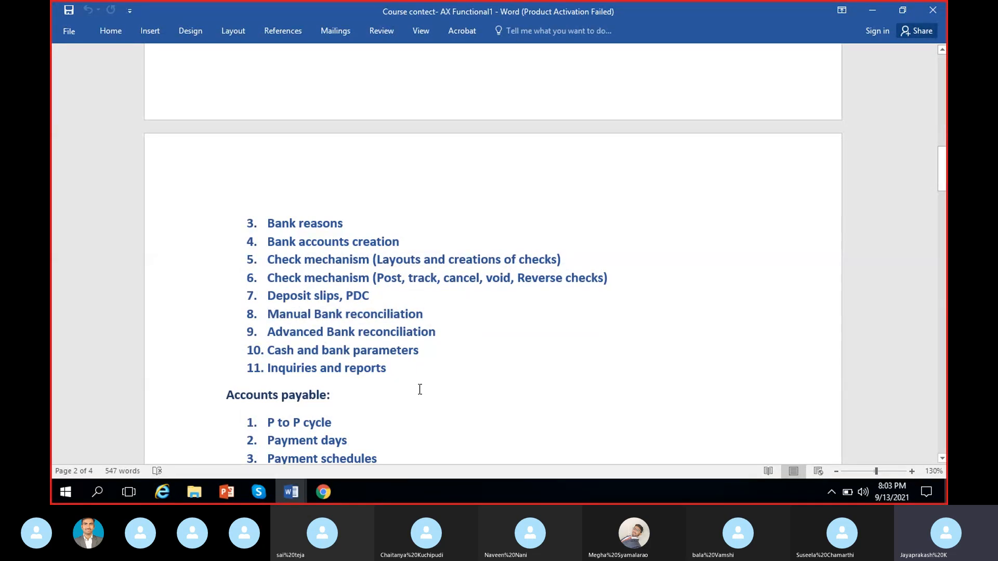
# Switch back to Dynamics 365 in Chrome, open the Bank accounts list of Cash and bank management and select bank account ICICI-1.
pyautogui.click(329, 494)
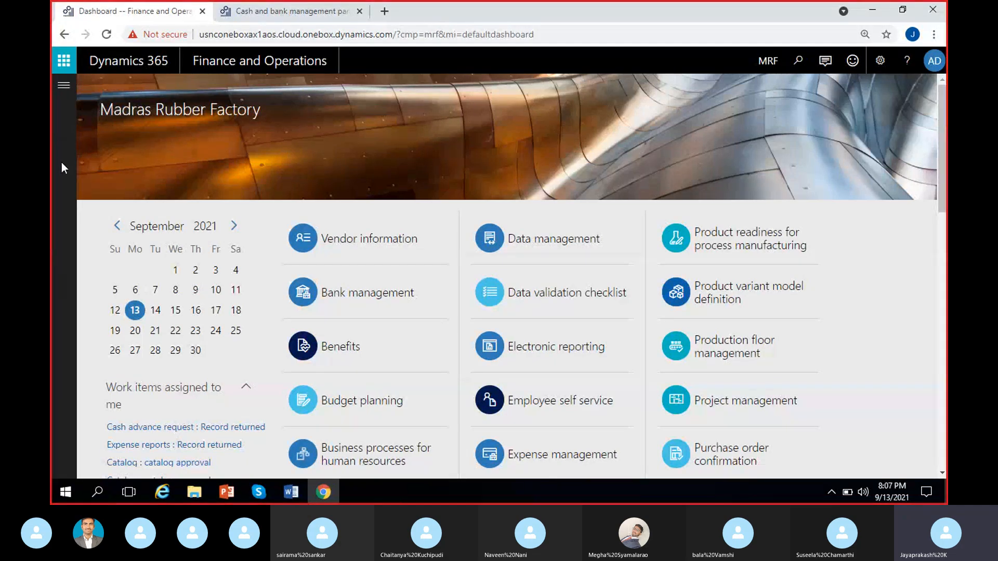
pyautogui.click(63, 92)
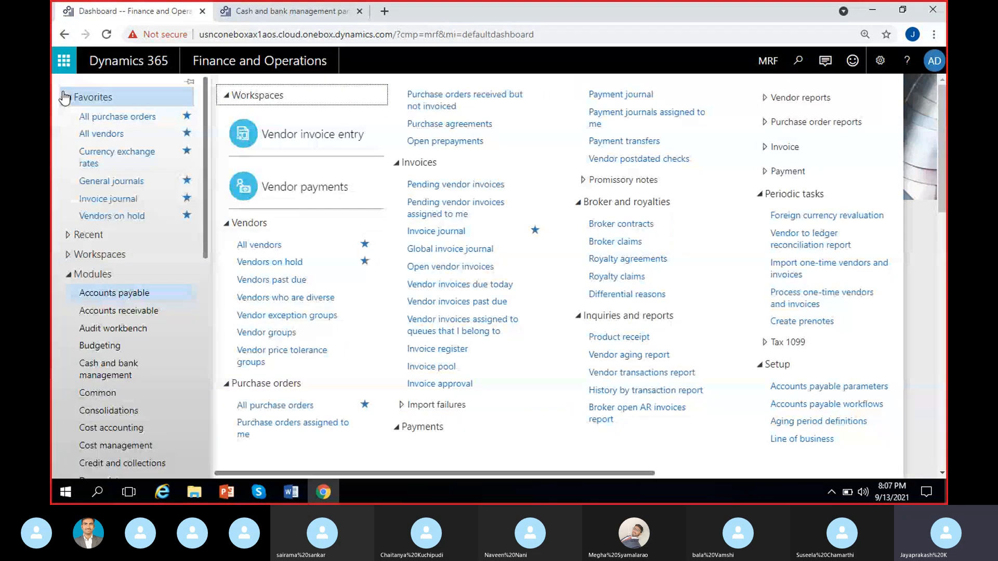
pyautogui.scroll(-5, 149, 326)
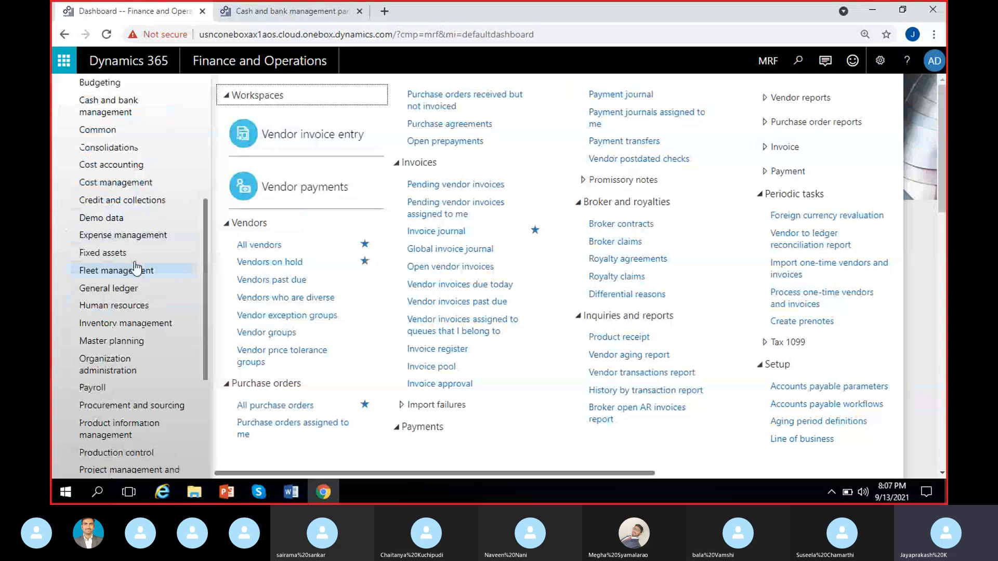
pyautogui.scroll(3, 138, 265)
pyautogui.click(115, 183)
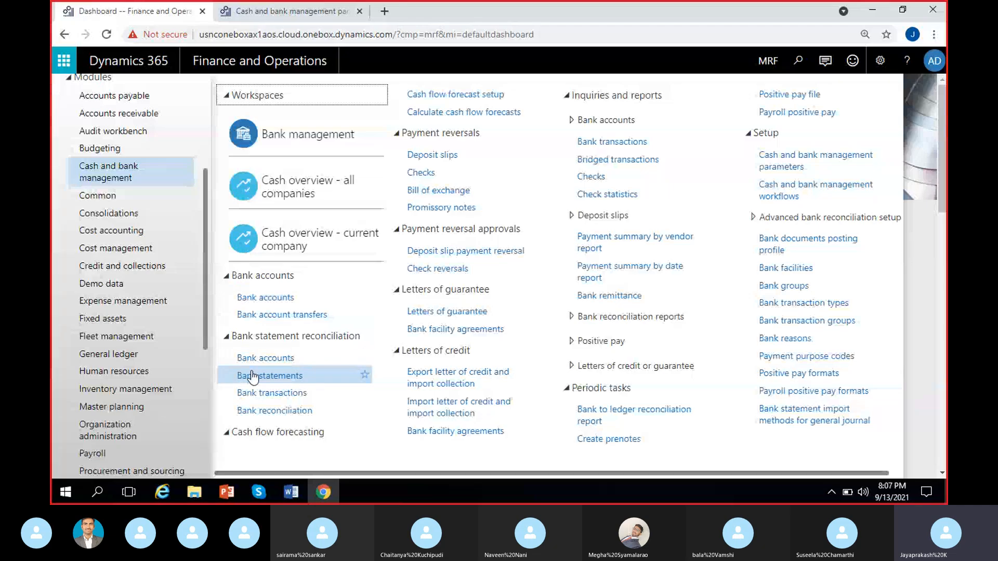
pyautogui.click(280, 298)
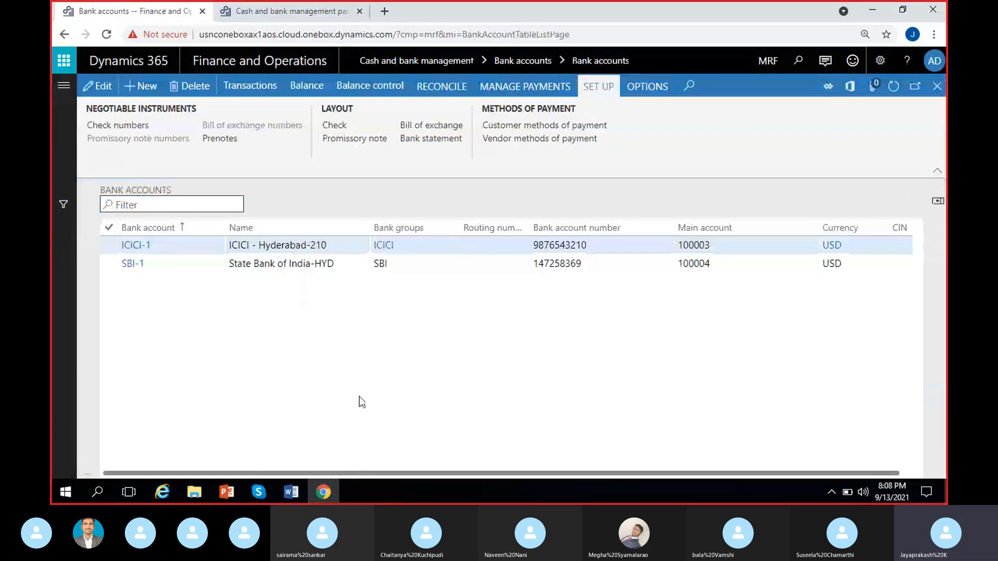
pyautogui.click(474, 247)
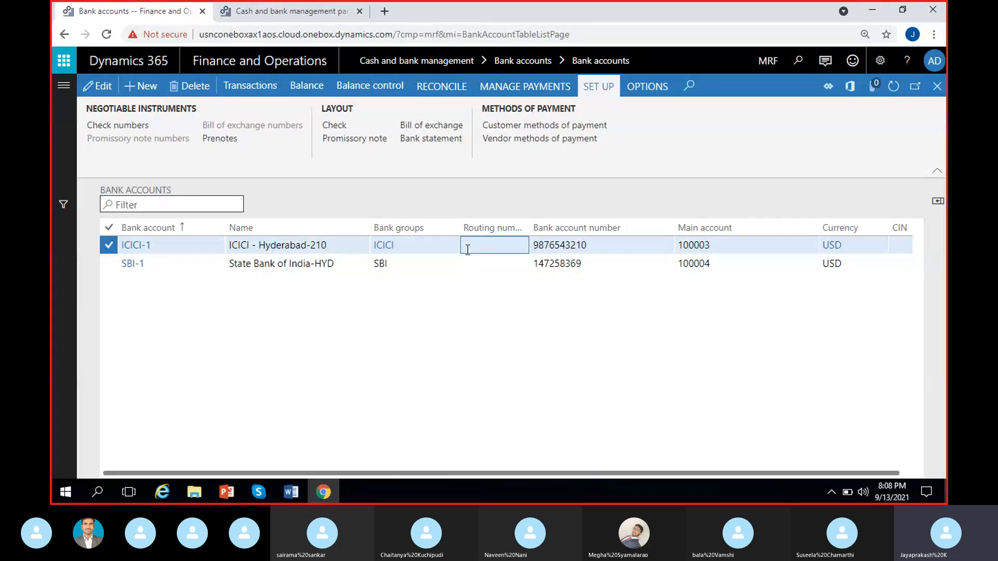
# View the unreconciled bank transactions of account ICICI-1, then return to the bank accounts list.
pyautogui.click(447, 91)
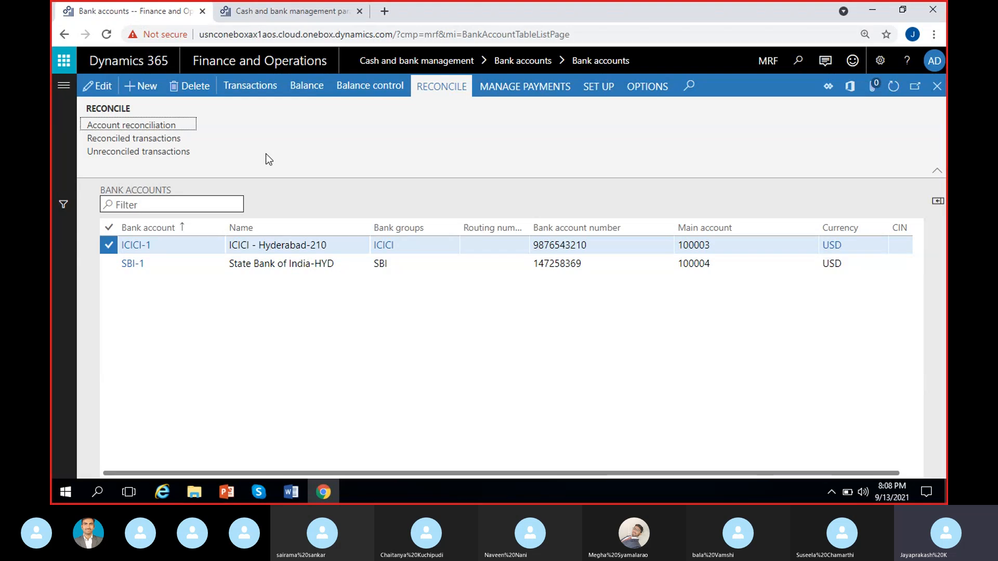
pyautogui.click(140, 154)
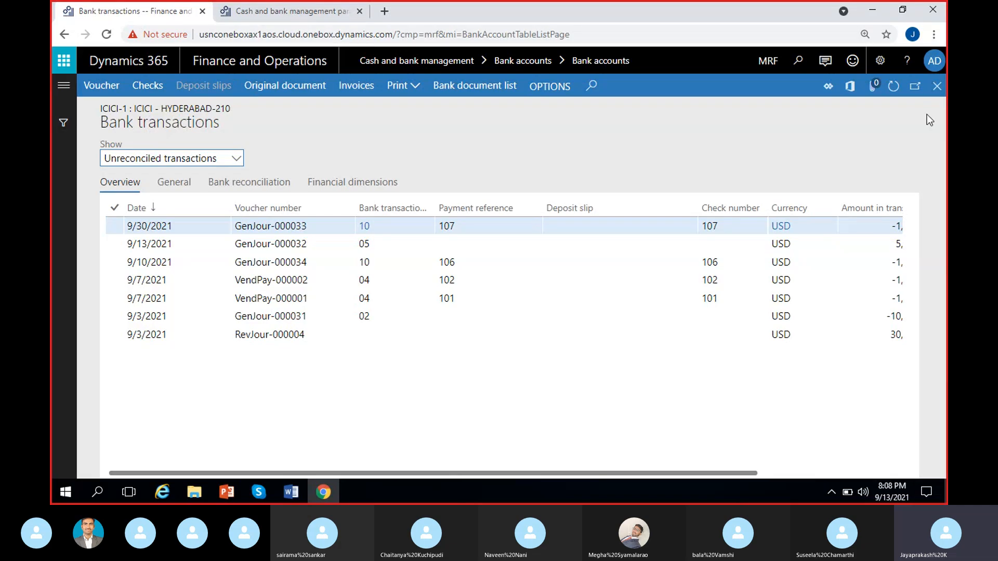
pyautogui.click(936, 86)
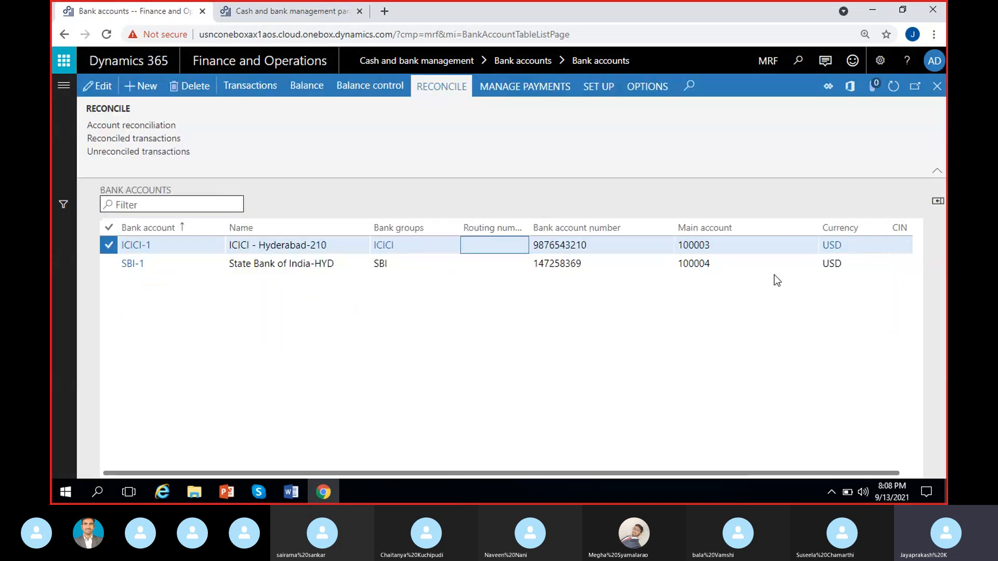
# Review the reconciled bank transactions of ICICI-1, comparing vouchers CheckRev-0001 and VendPay-000005 across all columns, and close the page.
pyautogui.click(156, 139)
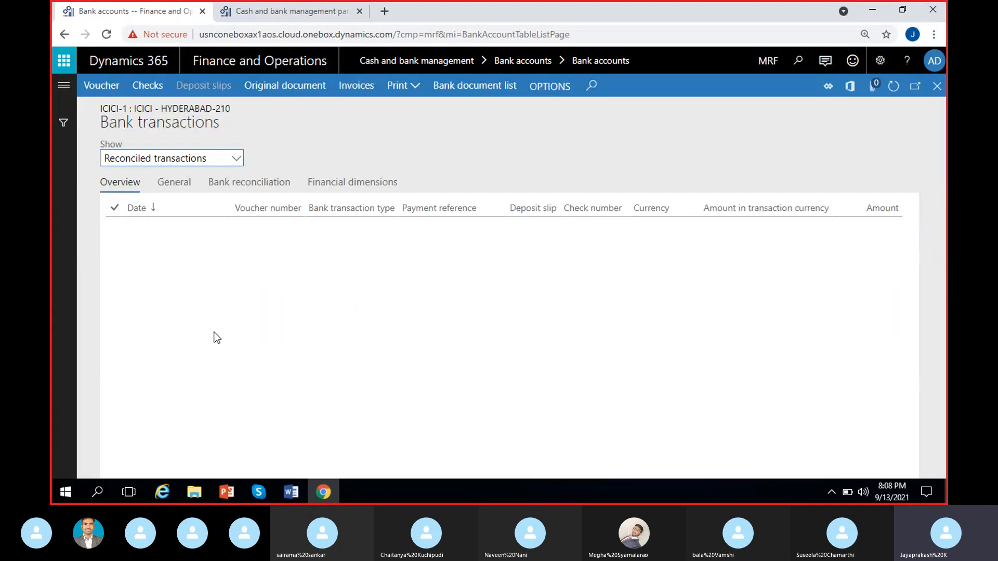
pyautogui.click(378, 226)
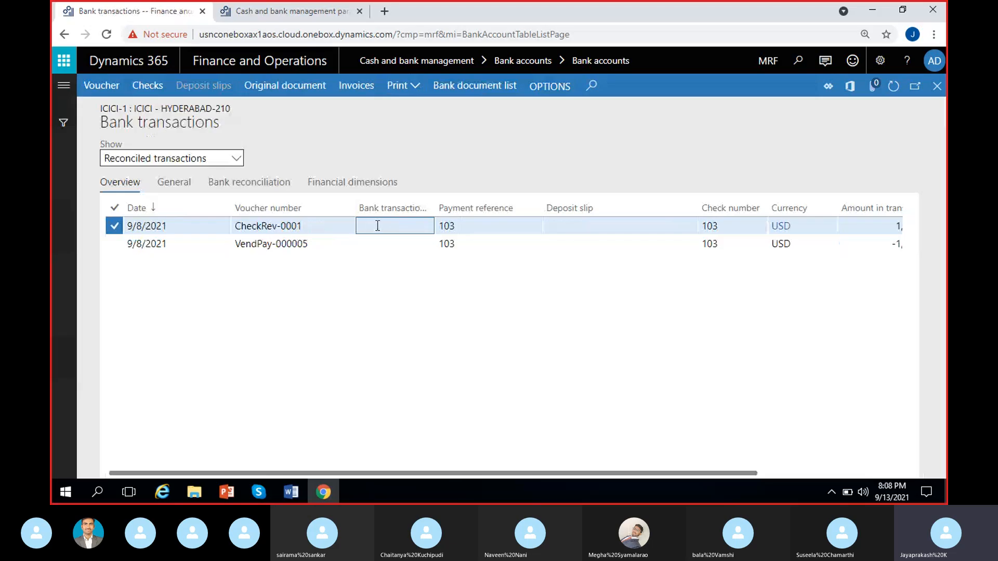
pyautogui.click(387, 243)
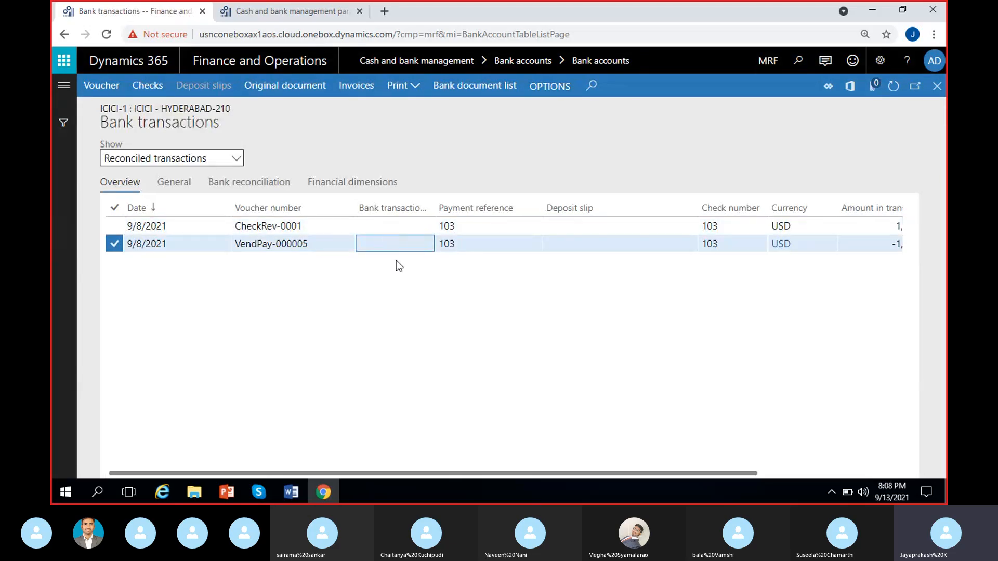
pyautogui.hscroll(2, 597, 289)
pyautogui.click(374, 224)
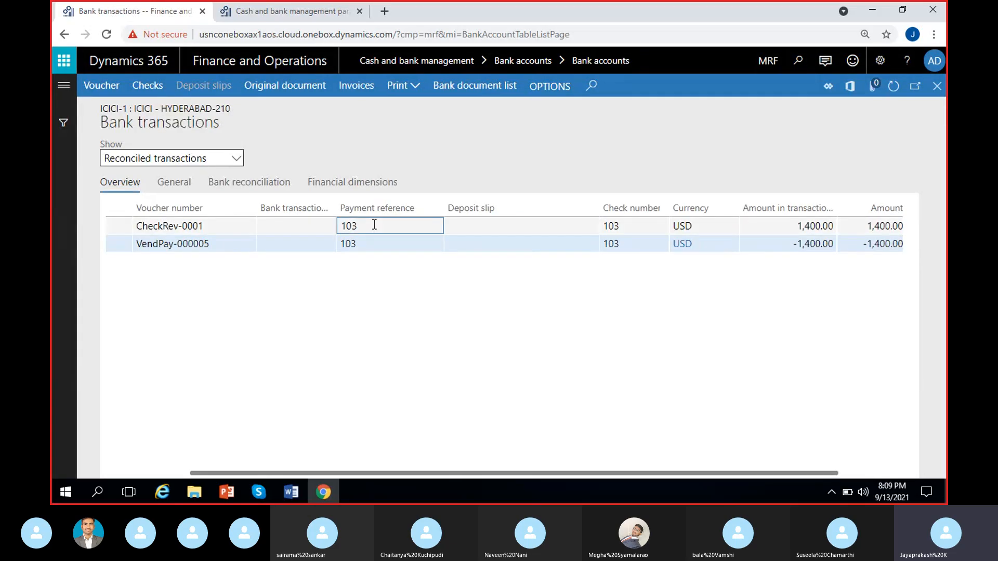
pyautogui.hscroll(2, 374, 224)
pyautogui.click(318, 243)
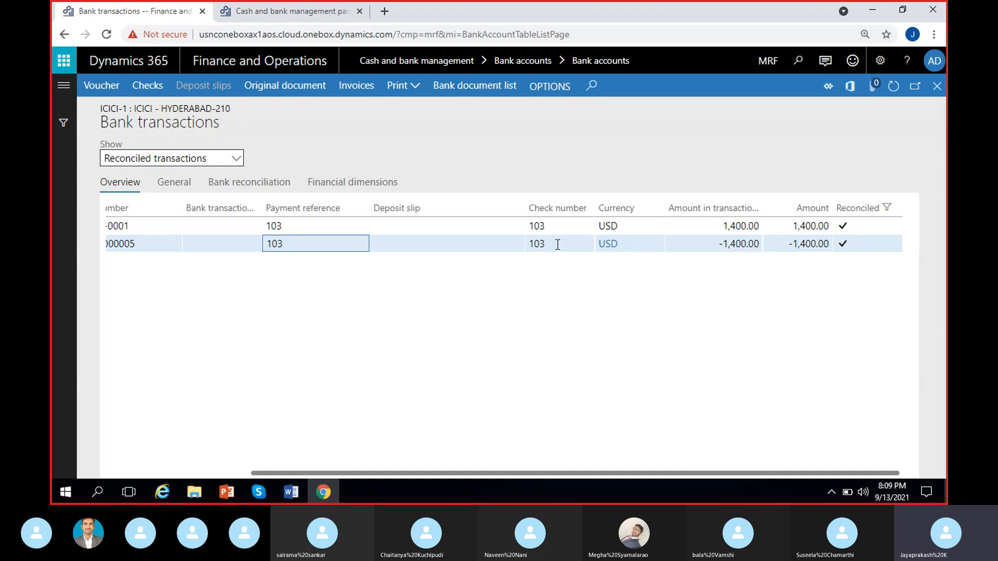
pyautogui.hscroll(-5, 344, 367)
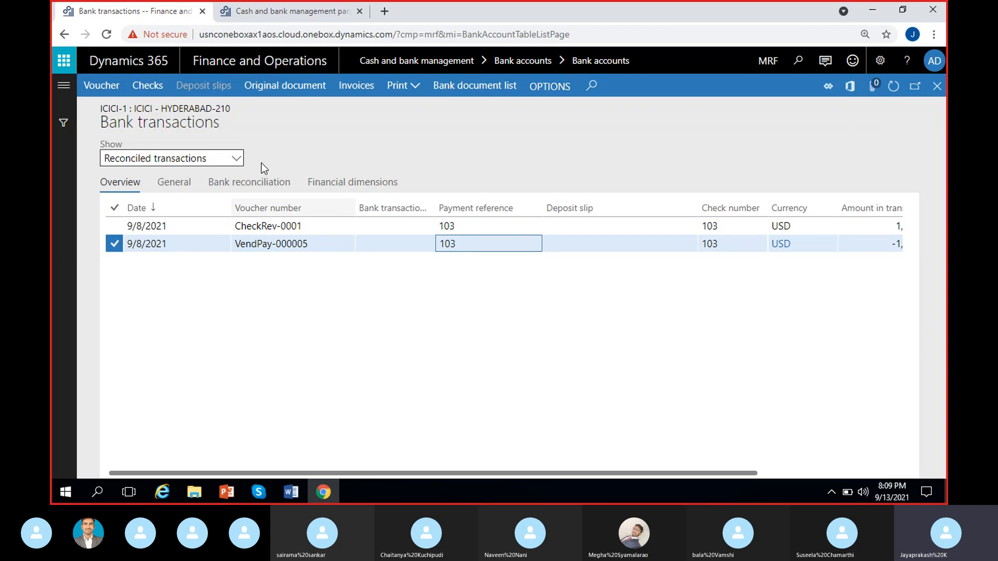
pyautogui.click(936, 87)
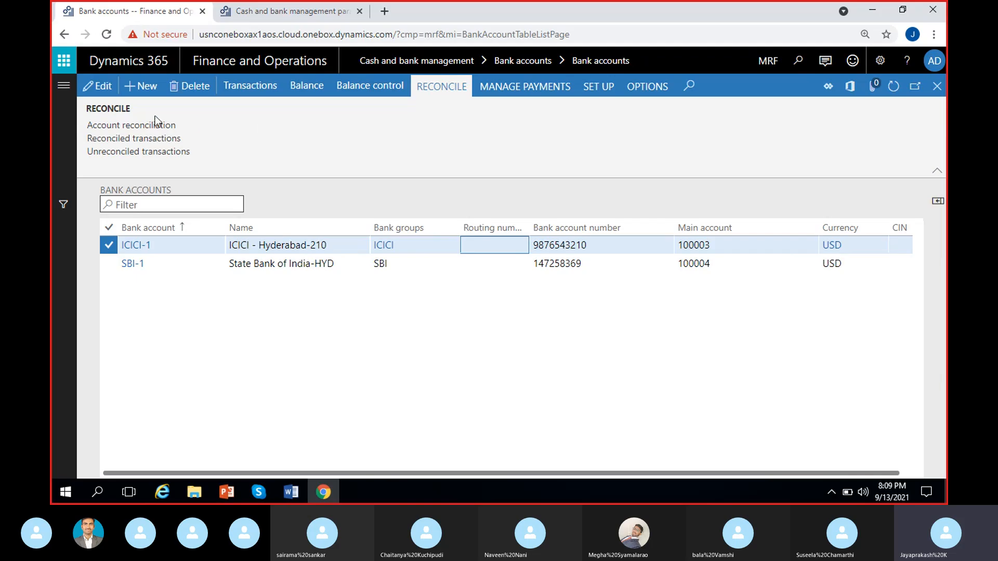
# Check the current USD balance of bank account ICICI-1 and close the balance pane.
pyautogui.click(300, 87)
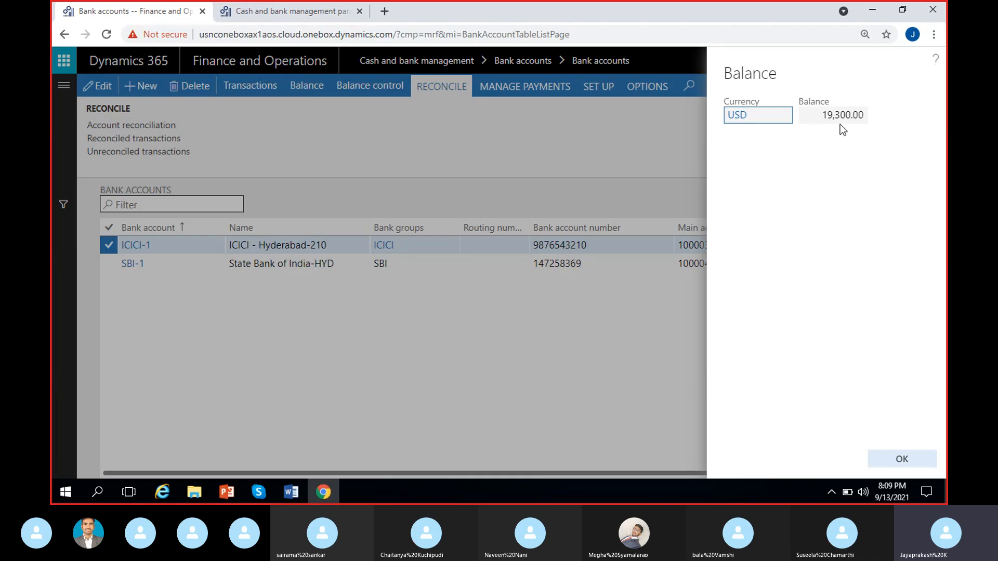
pyautogui.click(842, 118)
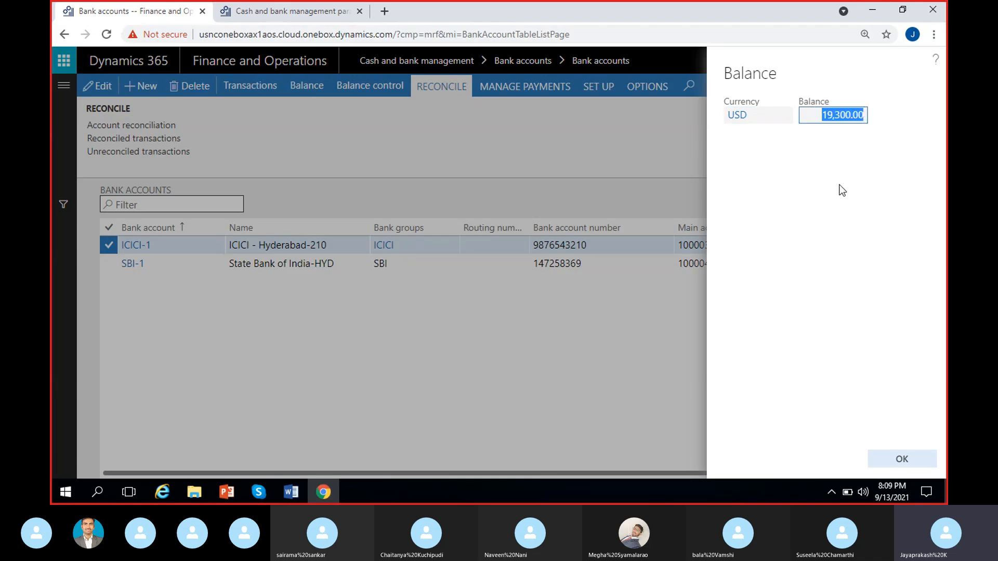
pyautogui.click(840, 155)
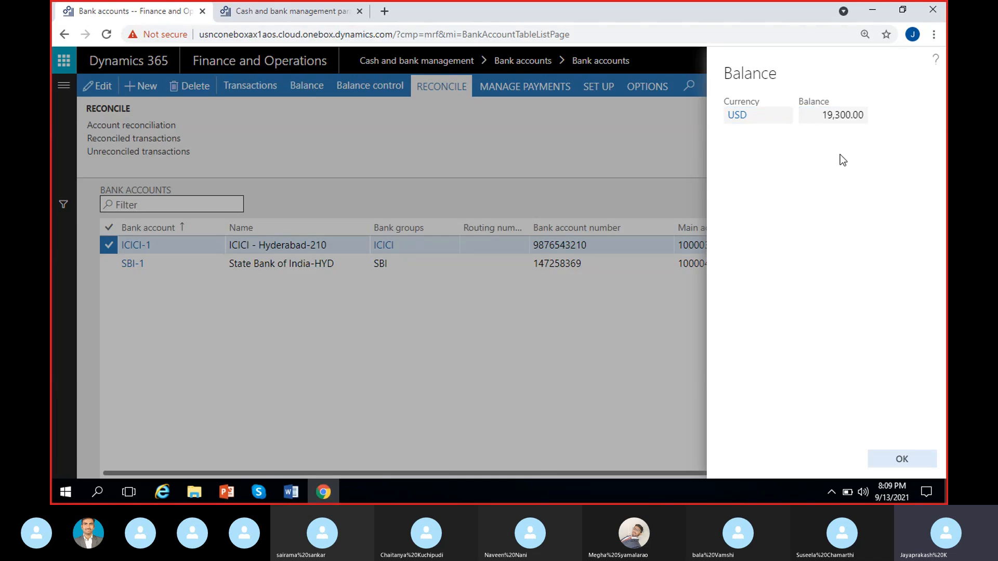
pyautogui.click(835, 115)
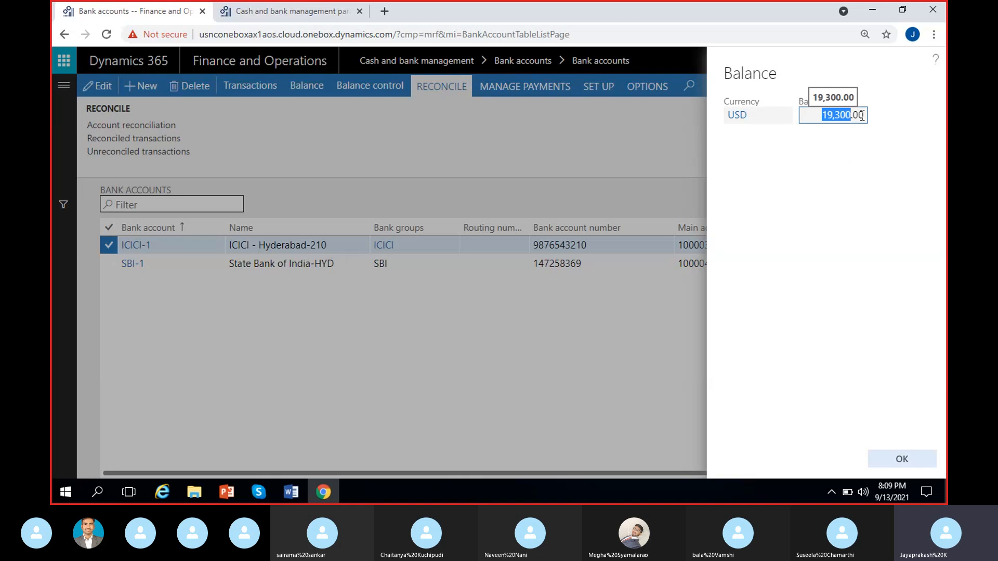
pyautogui.click(870, 168)
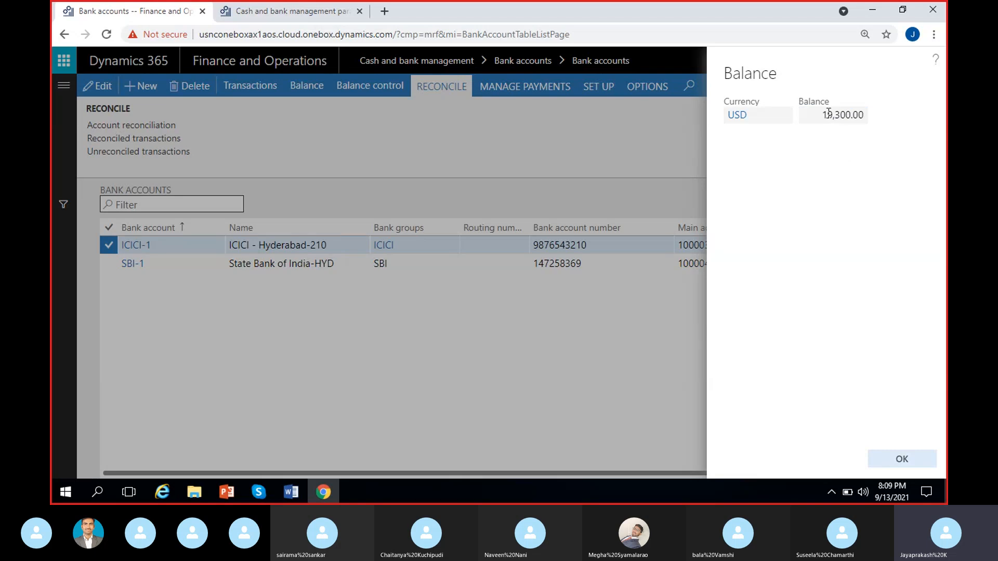
pyautogui.moveTo(822, 113); pyautogui.dragTo(872, 117)
pyautogui.click(853, 295)
pyautogui.click(893, 460)
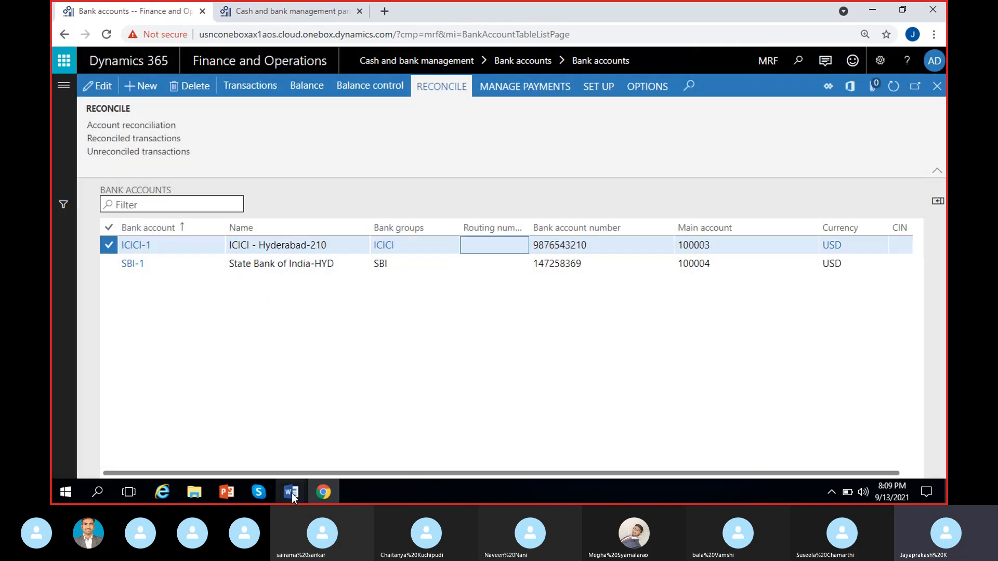
# Switch to the "MS Dynamics 8 PM" document in Word and add the line "Bank balance in D365 = 19300" below the "Bank Cr" entry.
pyautogui.moveTo(291, 492)
pyautogui.click(356, 446)
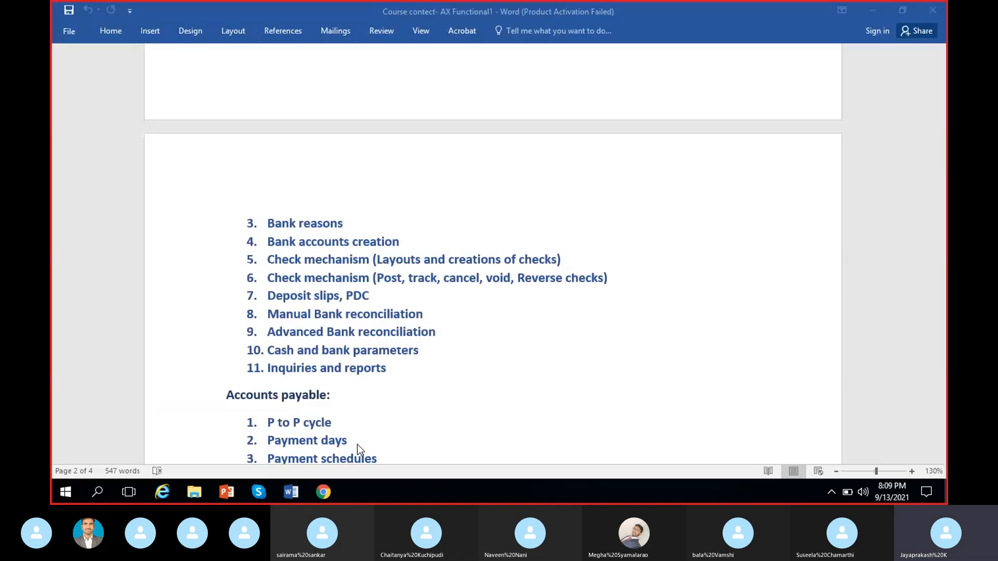
pyautogui.scroll(-8, 357, 445)
pyautogui.rightClick(291, 491)
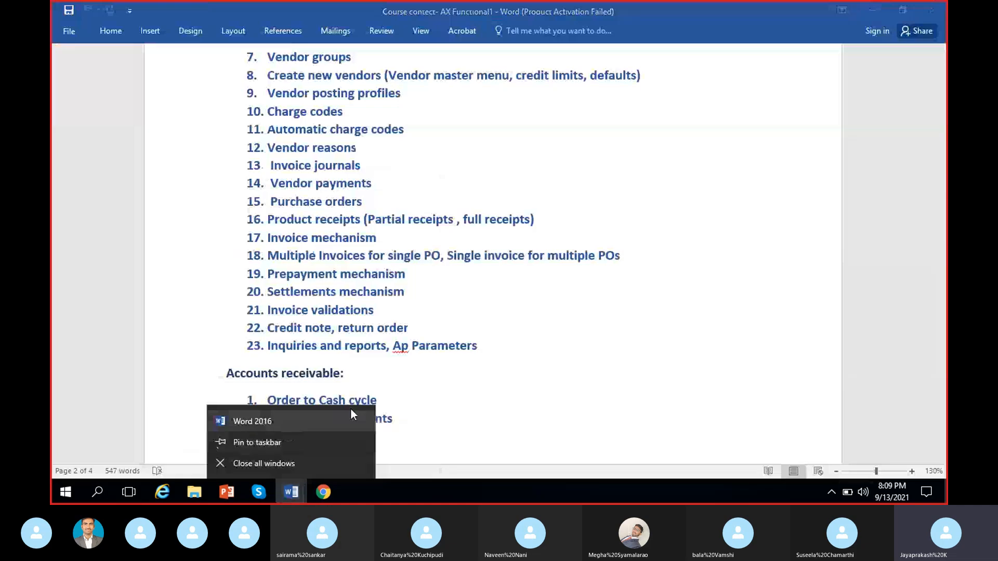
pyautogui.click(294, 495)
pyautogui.click(212, 460)
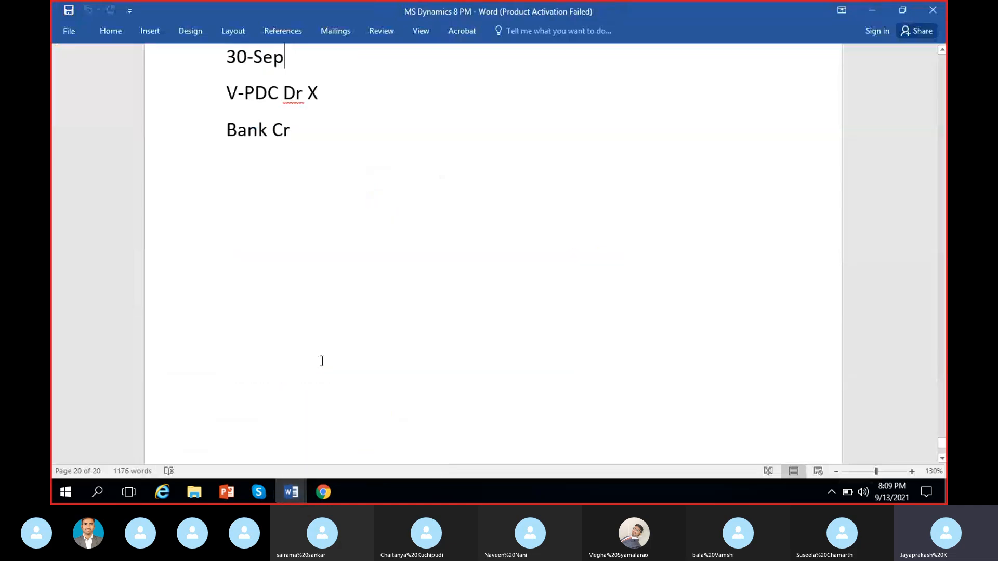
pyautogui.press('Return')
pyautogui.press('Return')
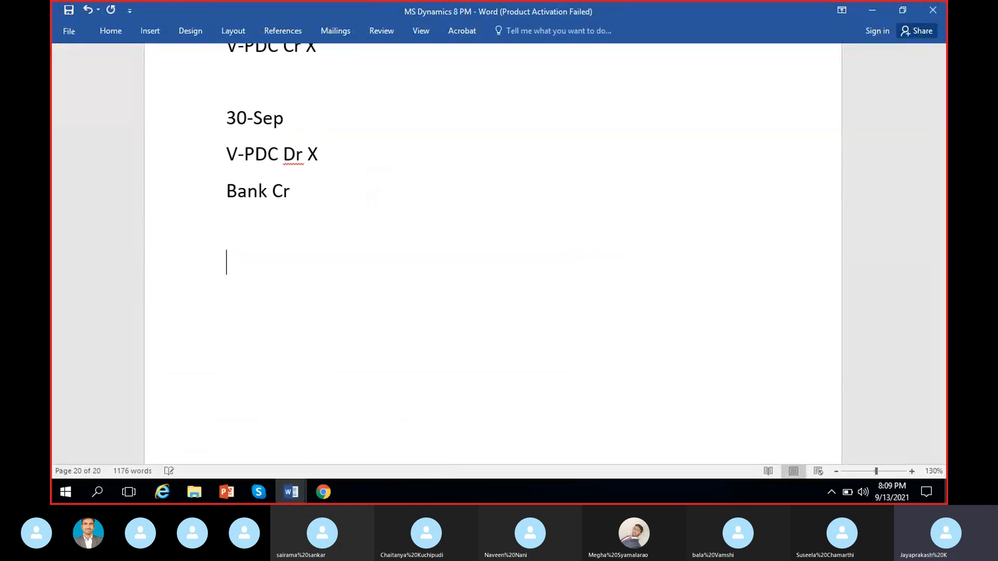
pyautogui.write('Bank balan')
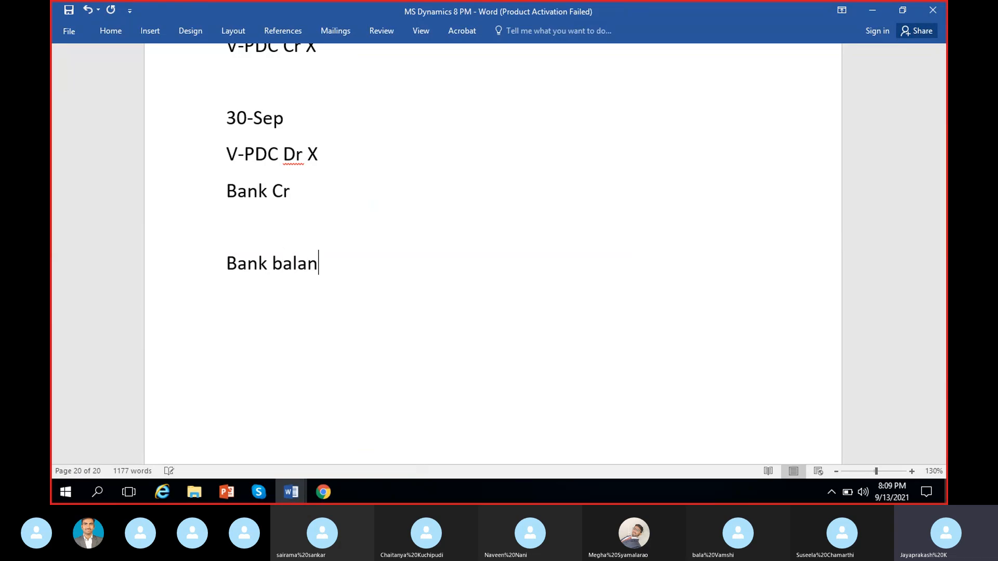
pyautogui.write('ce in D365 ')
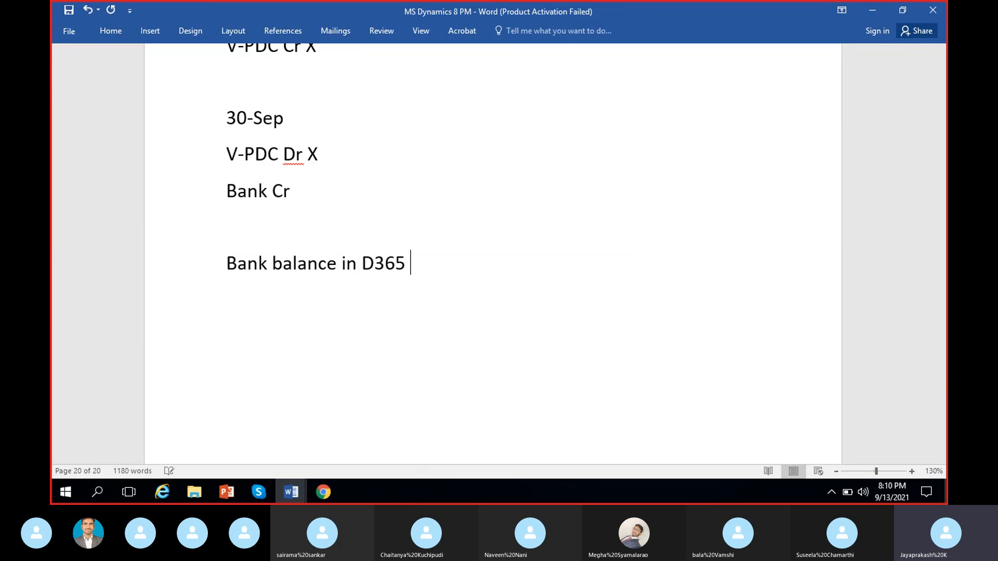
pyautogui.write('= 19300')
# Add the line "Bank balance in ICICI original bank = 19000" beneath the D365 balance line.
pyautogui.press('Return')
pyautogui.write('Bank bala')
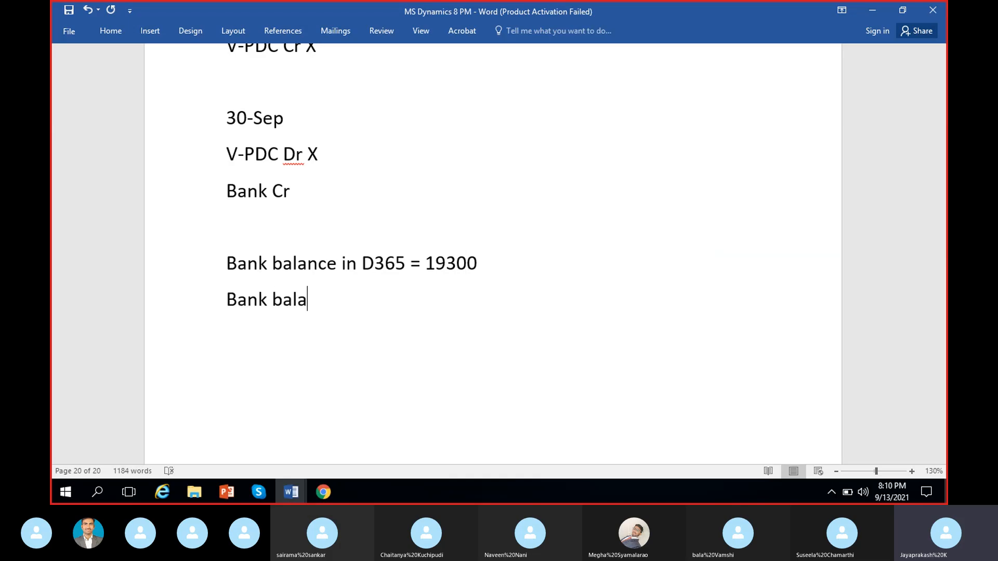
pyautogui.press('BackSpace')
pyautogui.write('am')
pyautogui.press('BackSpace')
pyautogui.write('n')
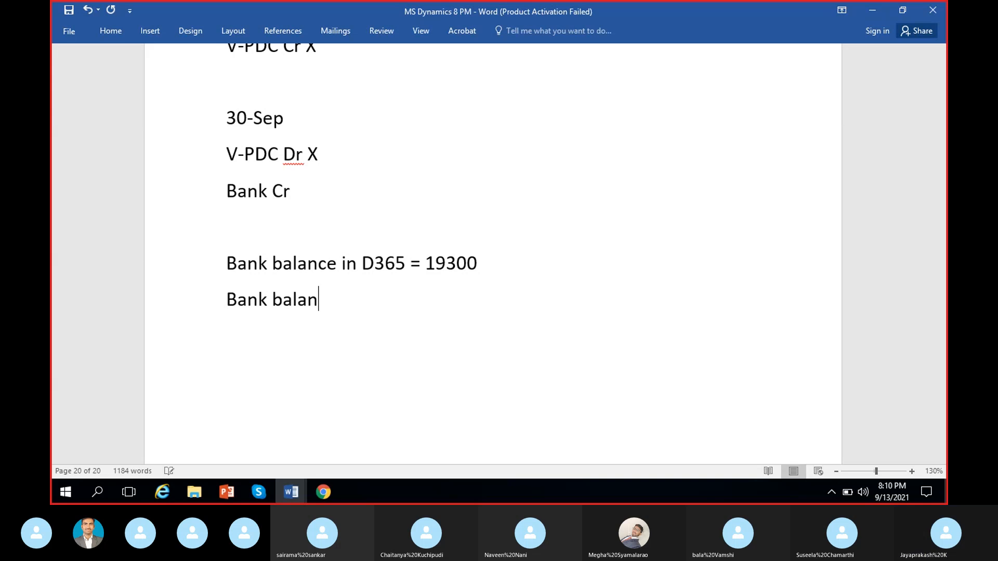
pyautogui.write('ce in ICICI')
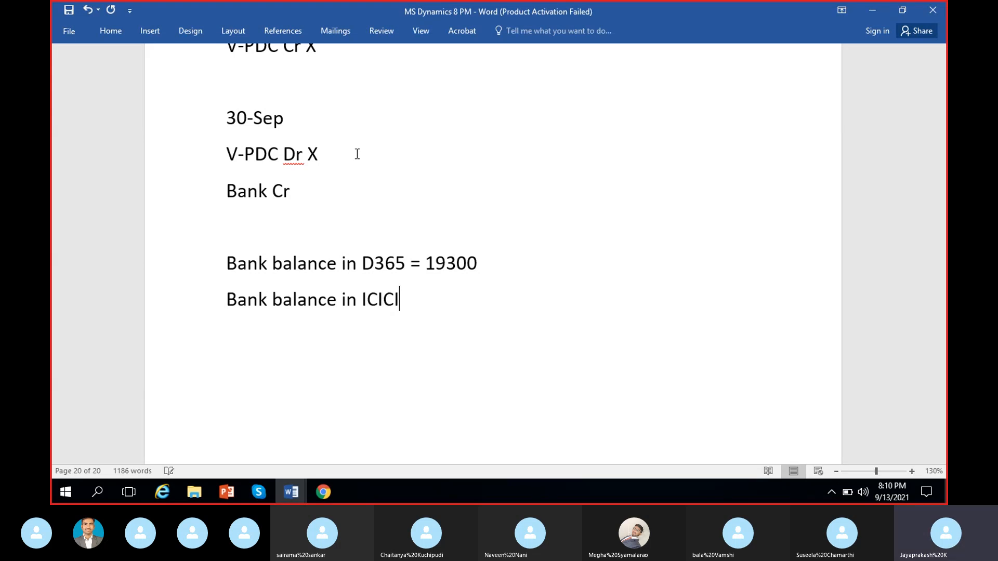
pyautogui.write(' original bank')
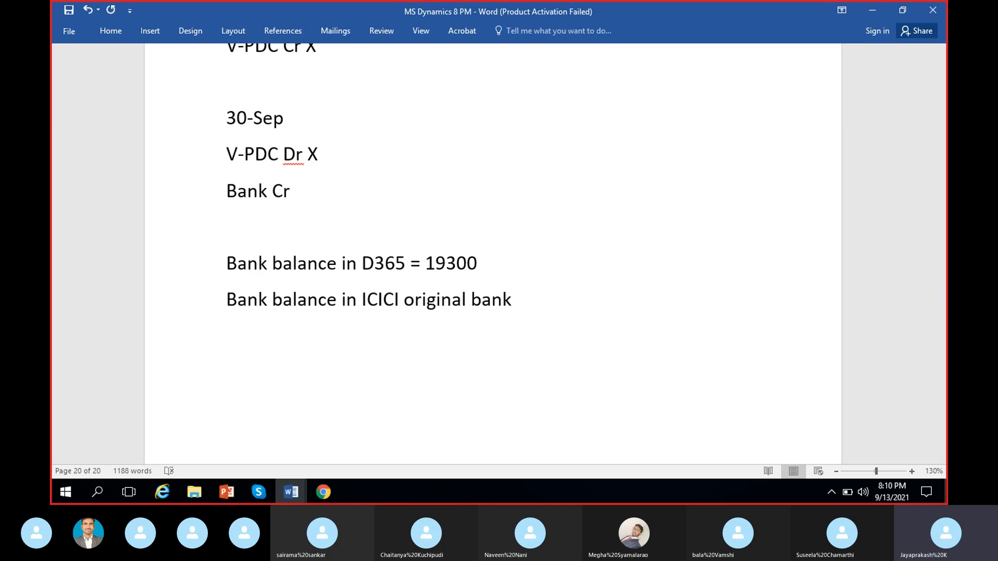
pyautogui.write(' = 19000')
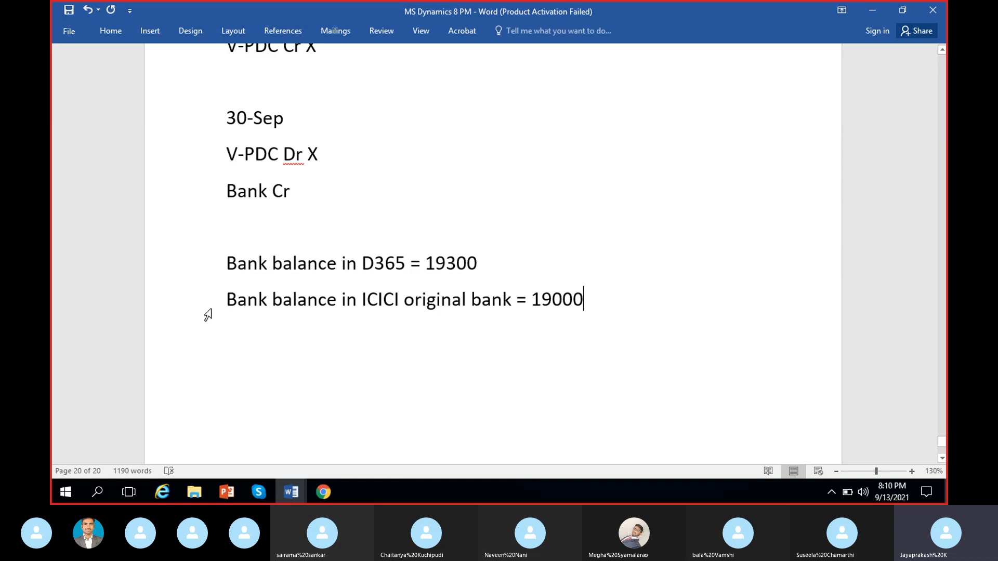
# Highlight the ICICI original bank balance line and the D365 balance line in turn to compare the two amounts.
pyautogui.moveTo(227, 301); pyautogui.dragTo(581, 318)
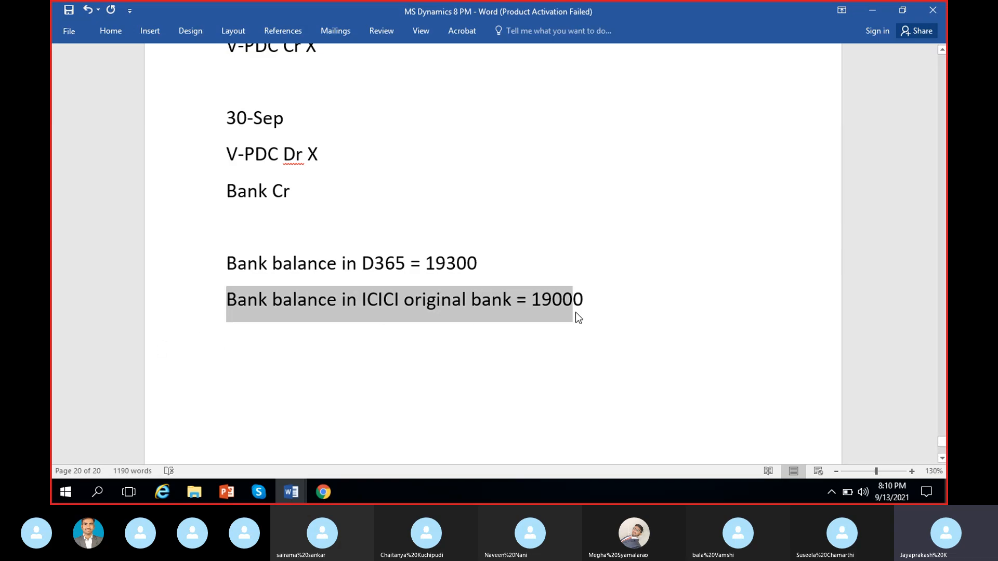
pyautogui.click(575, 378)
pyautogui.click(107, 267)
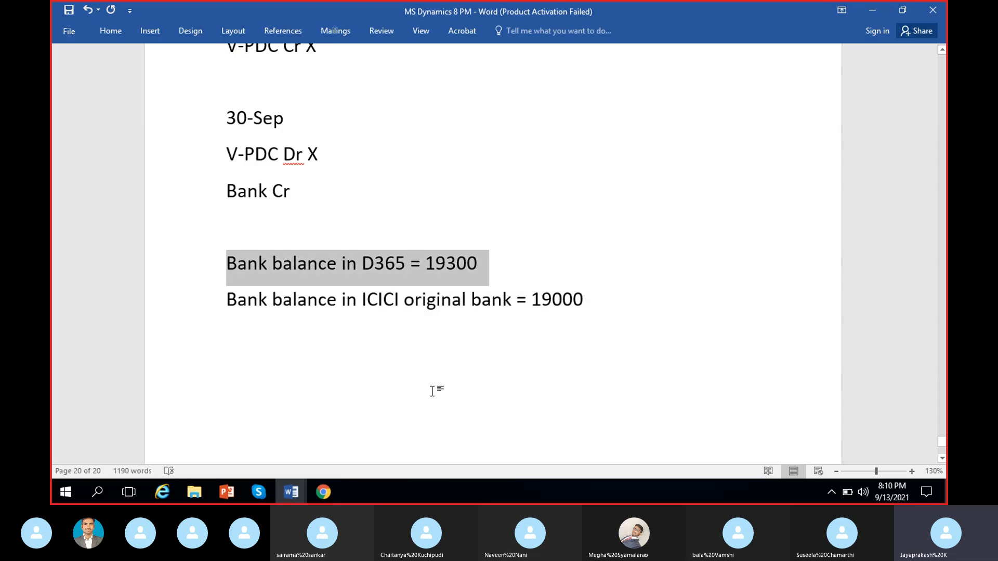
pyautogui.click(579, 374)
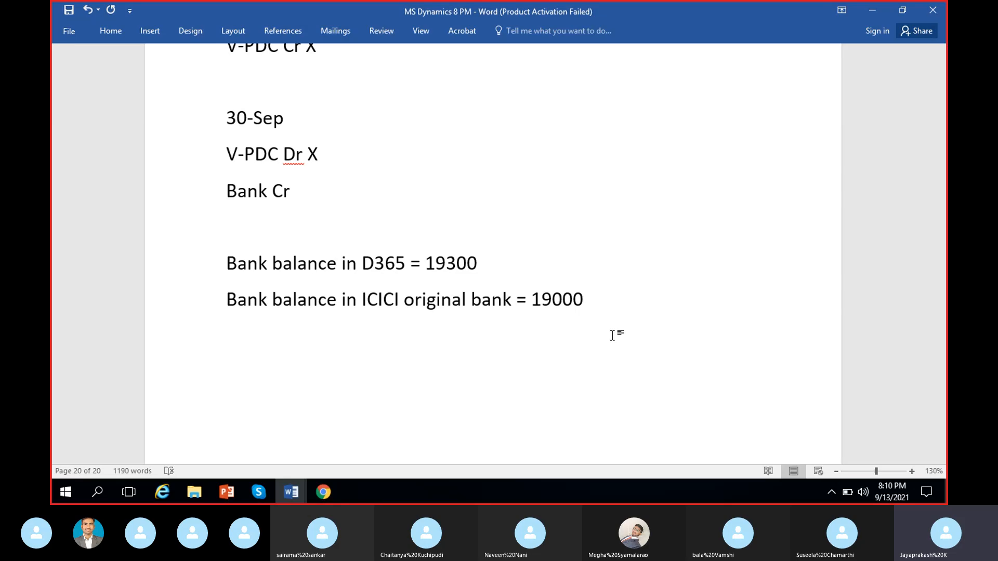
pyautogui.click(591, 307)
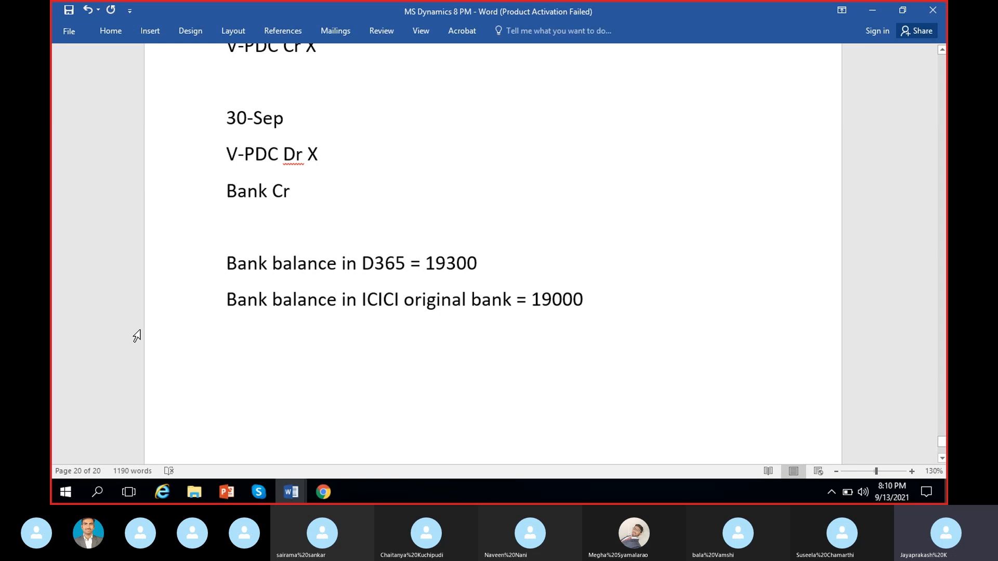
pyautogui.moveTo(226, 298); pyautogui.dragTo(585, 303)
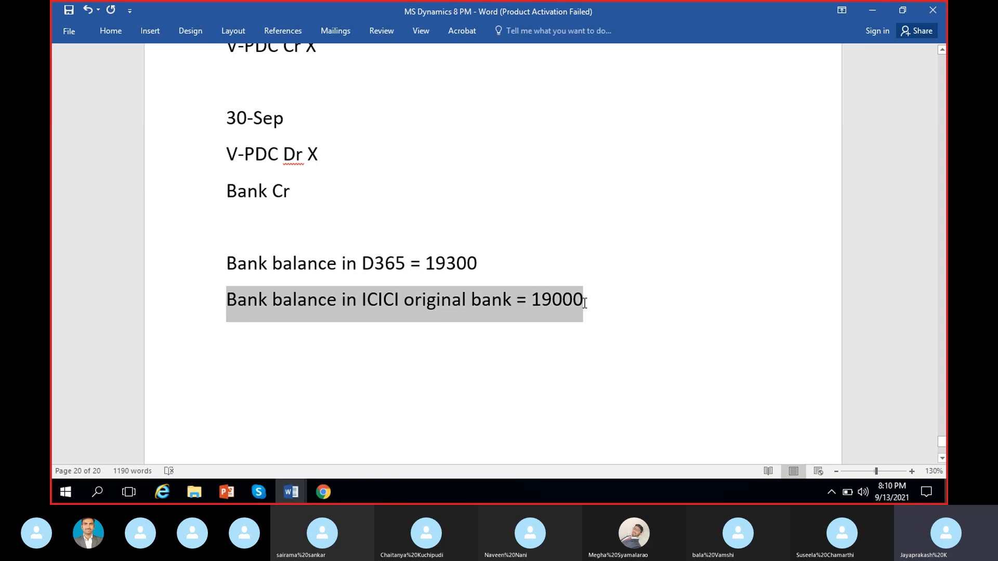
pyautogui.click(563, 312)
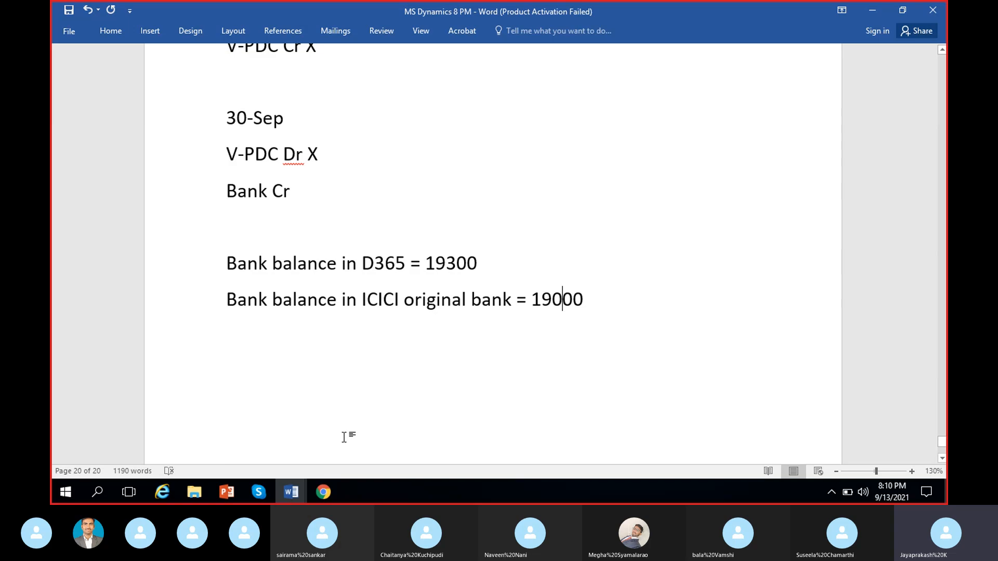
# Switch back to Dynamics 365 in Chrome and open the account reconciliation for bank account ICICI-1.
pyautogui.click(323, 491)
pyautogui.click(514, 246)
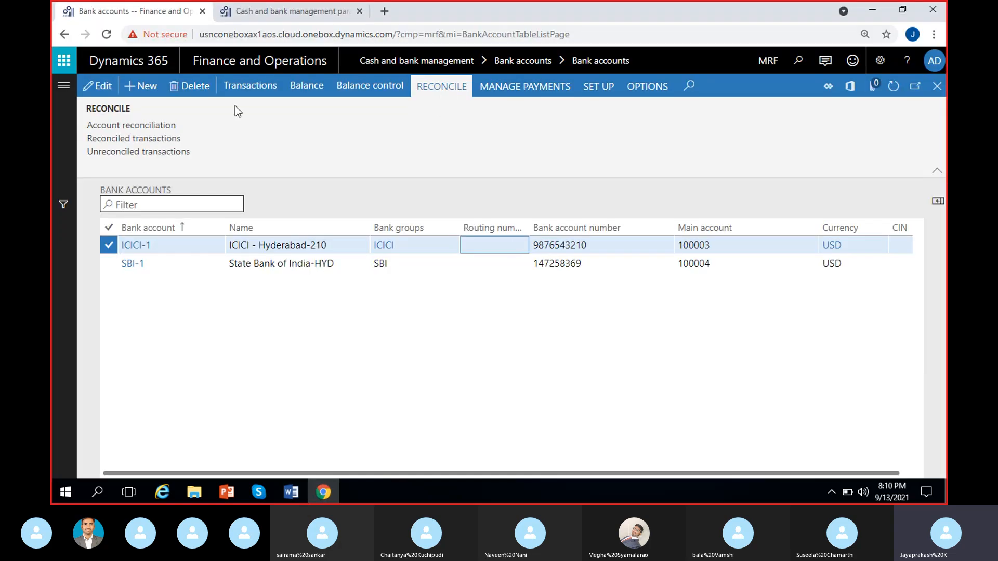
pyautogui.click(134, 128)
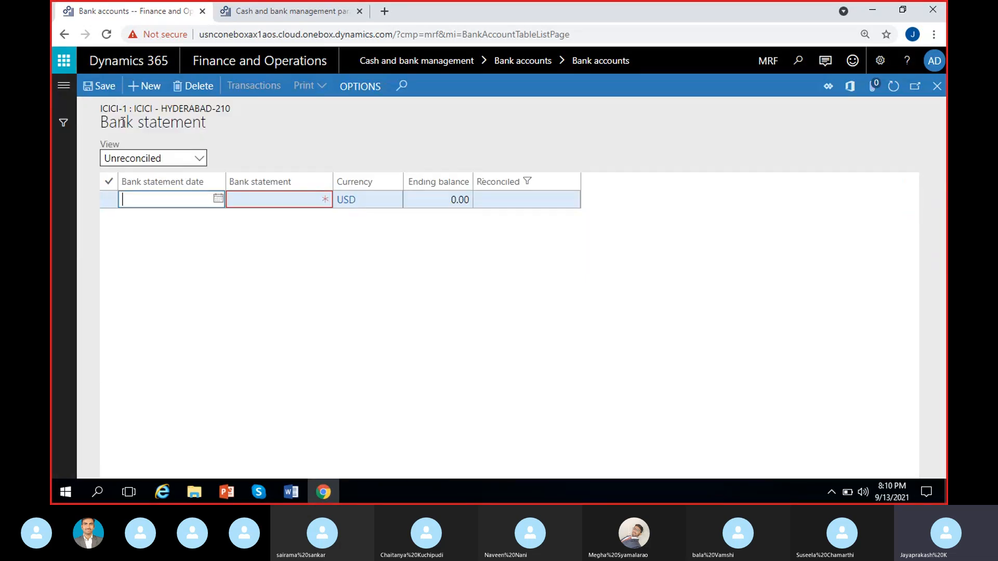
# Set the new bank statement's date to 9/13/2021 and its name to "Reconciliation 13sep".
pyautogui.click(217, 199)
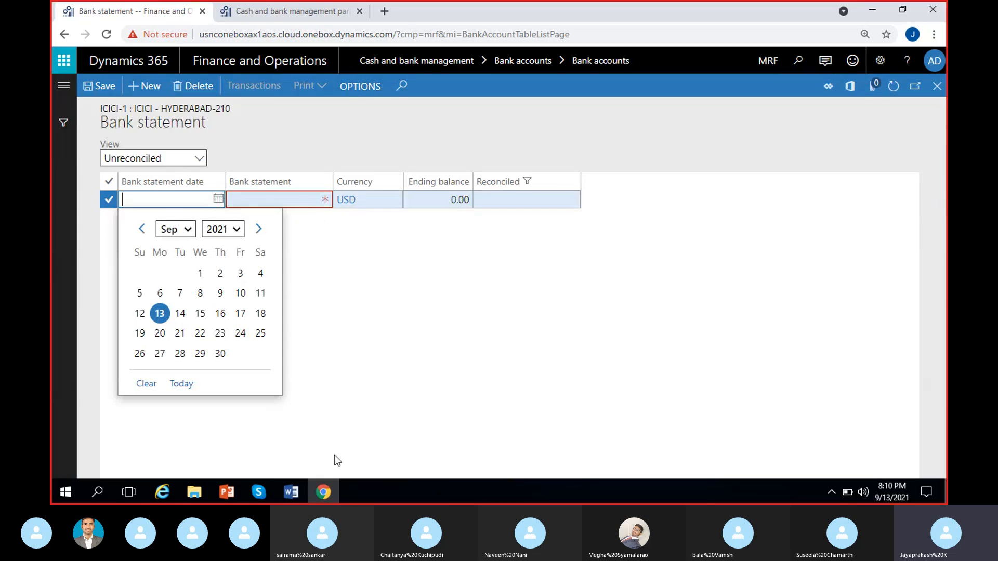
pyautogui.click(158, 313)
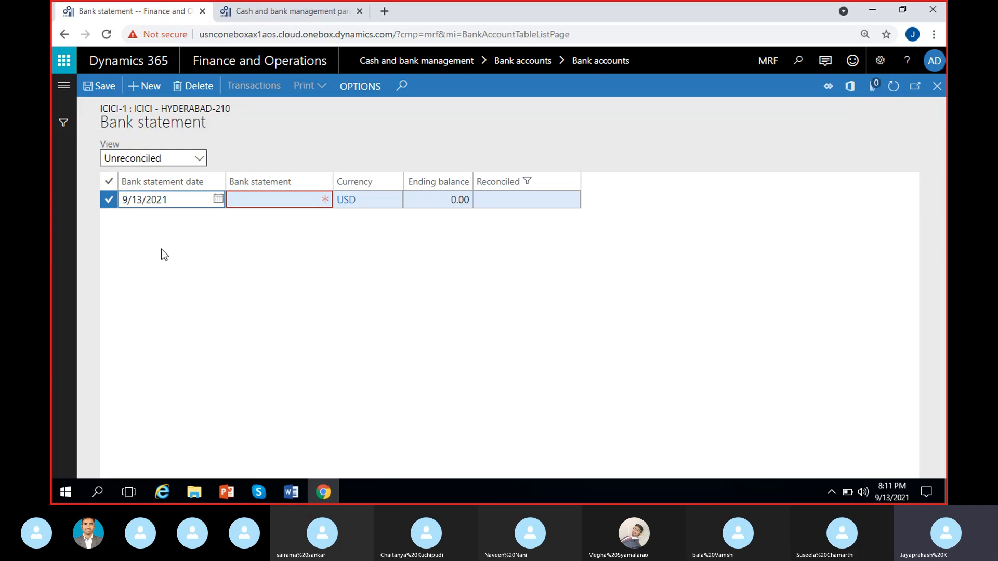
pyautogui.click(284, 201)
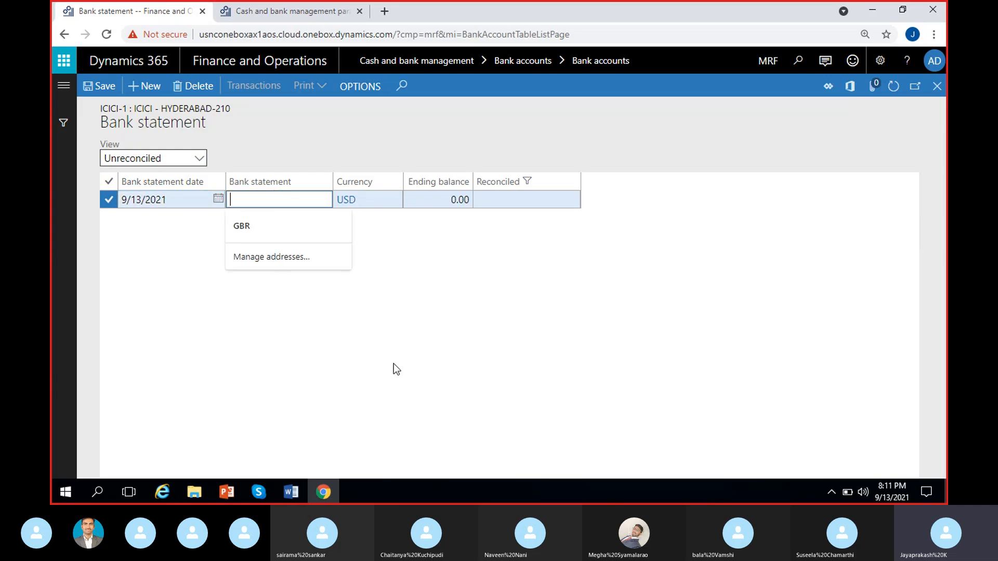
pyautogui.write('Recon')
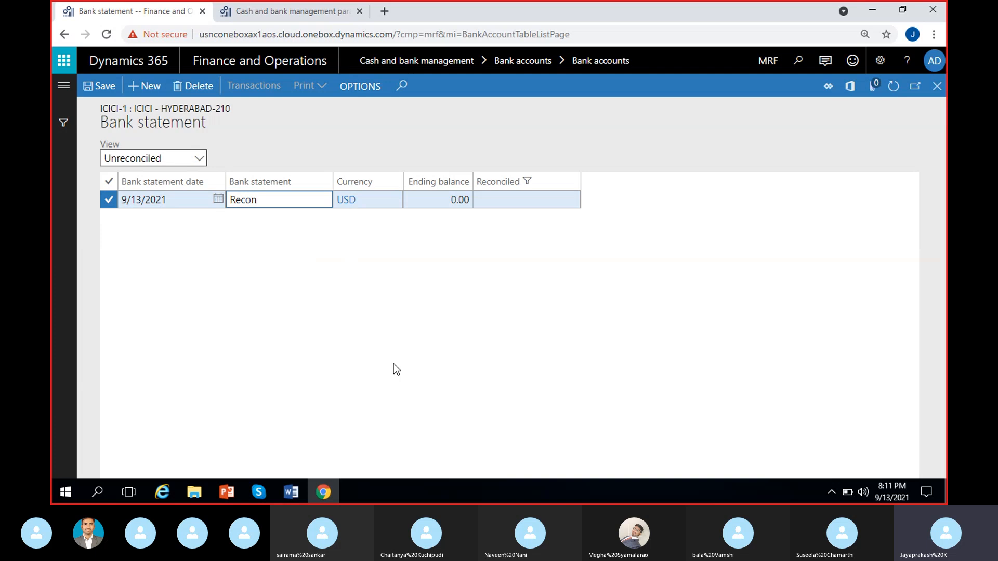
pyautogui.write('cilia')
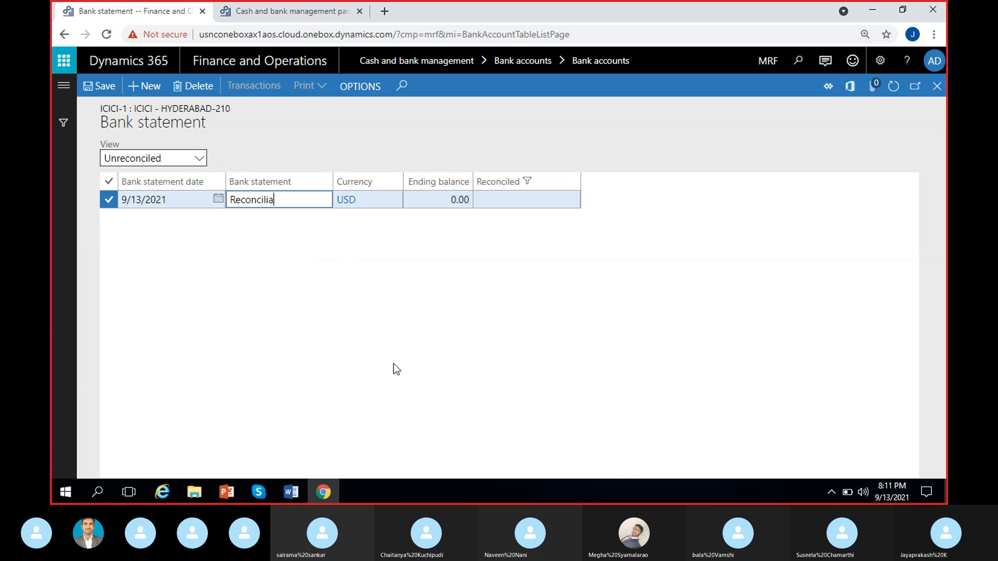
pyautogui.write('tion as of')
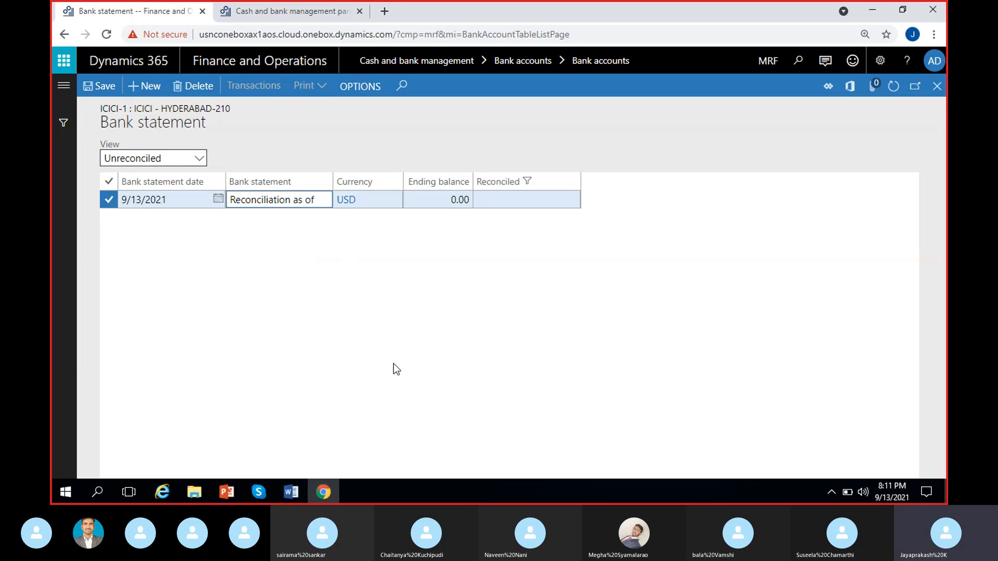
pyautogui.press('BackSpace')
pyautogui.press('BackSpace')
pyautogui.press('BackSpace')
pyautogui.press('BackSpace')
pyautogui.press('BackSpace')
pyautogui.write('13sep')
# Switch to the "MS Dynamics 8 PM" document in Word and highlight the ICICI original bank balance line to read its amount.
pyautogui.click(425, 199)
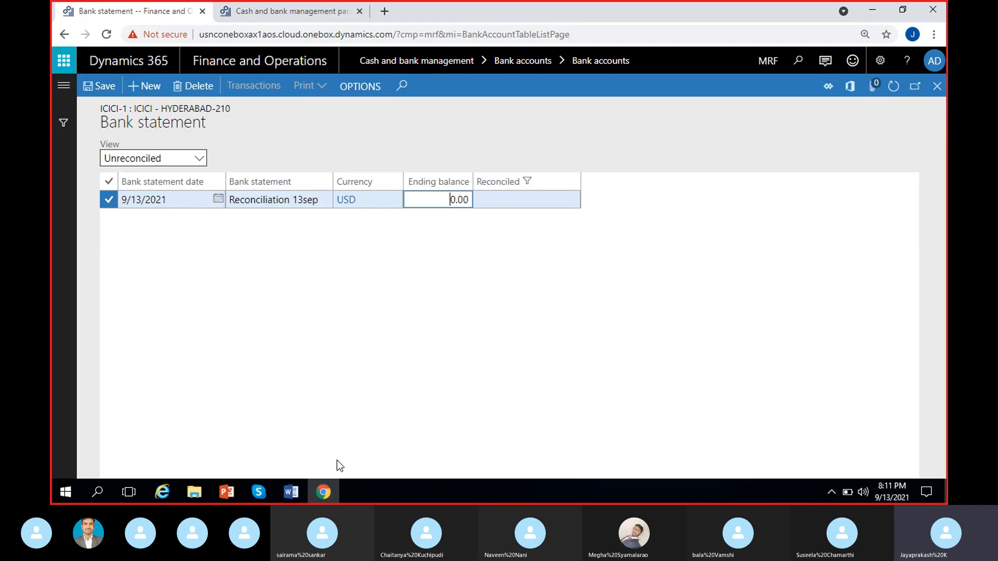
pyautogui.click(290, 494)
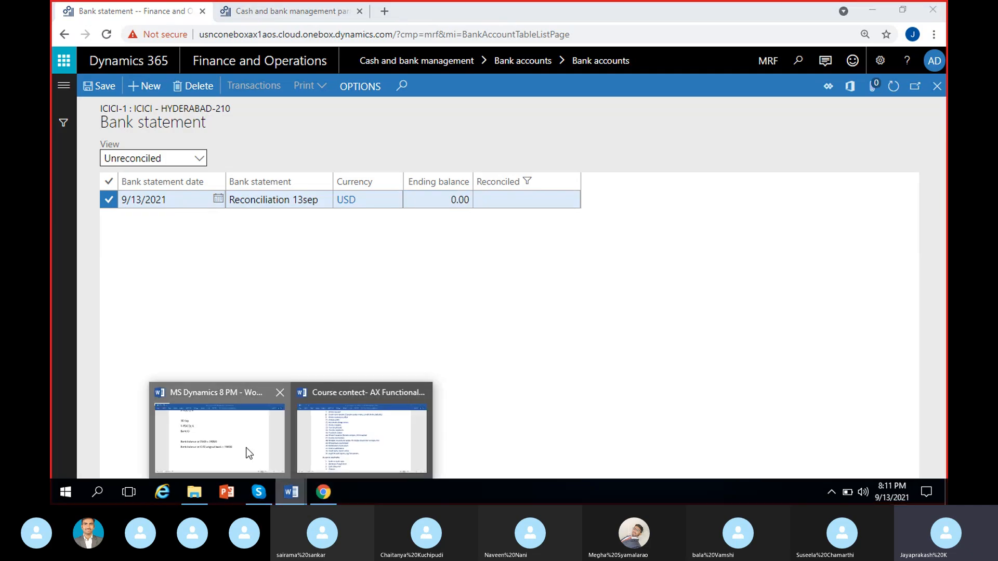
pyautogui.click(250, 453)
pyautogui.moveTo(227, 301); pyautogui.dragTo(582, 285)
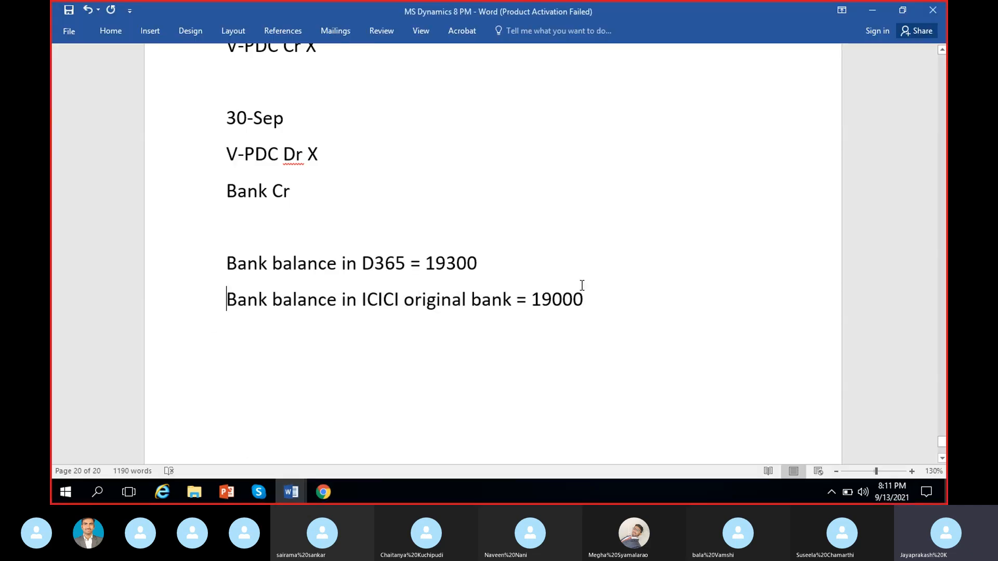
pyautogui.tripleClick(582, 285)
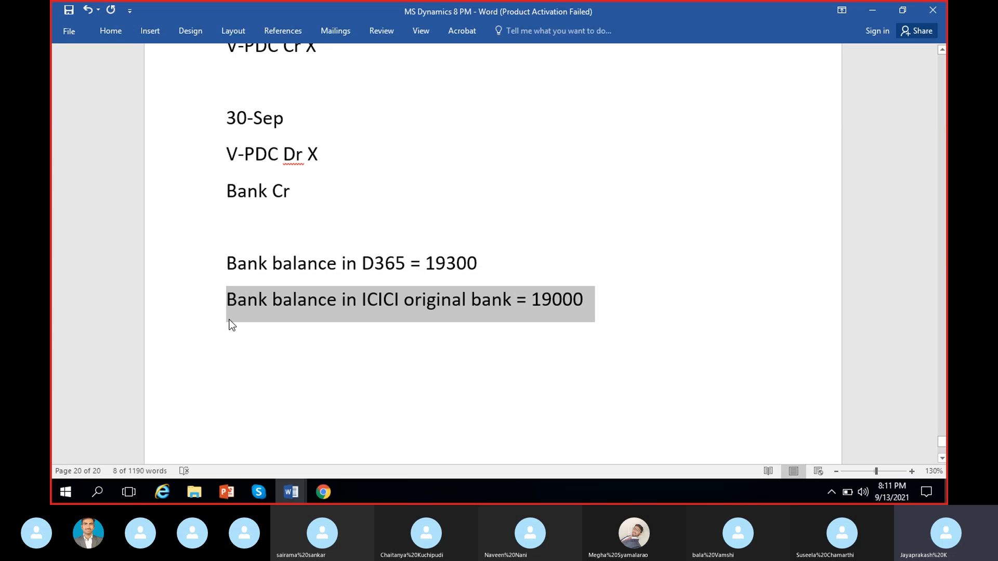
pyautogui.click(227, 300)
pyautogui.moveTo(227, 299); pyautogui.dragTo(568, 301)
pyautogui.moveTo(639, 303); pyautogui.dragTo(585, 305)
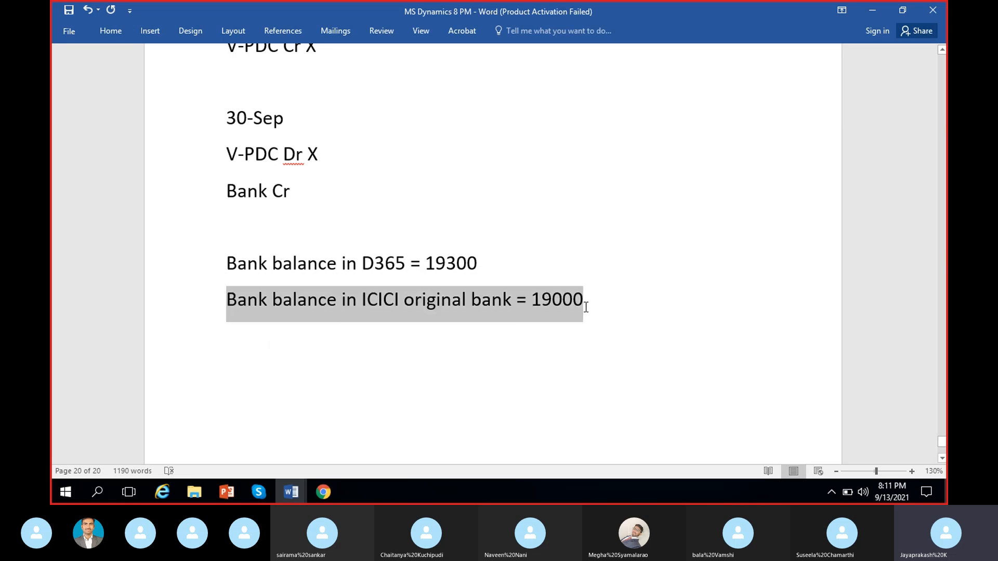
# Switch back to Dynamics 365 in Chrome, set the bank statement's ending balance to 19000 and save the statement.
pyautogui.click(323, 495)
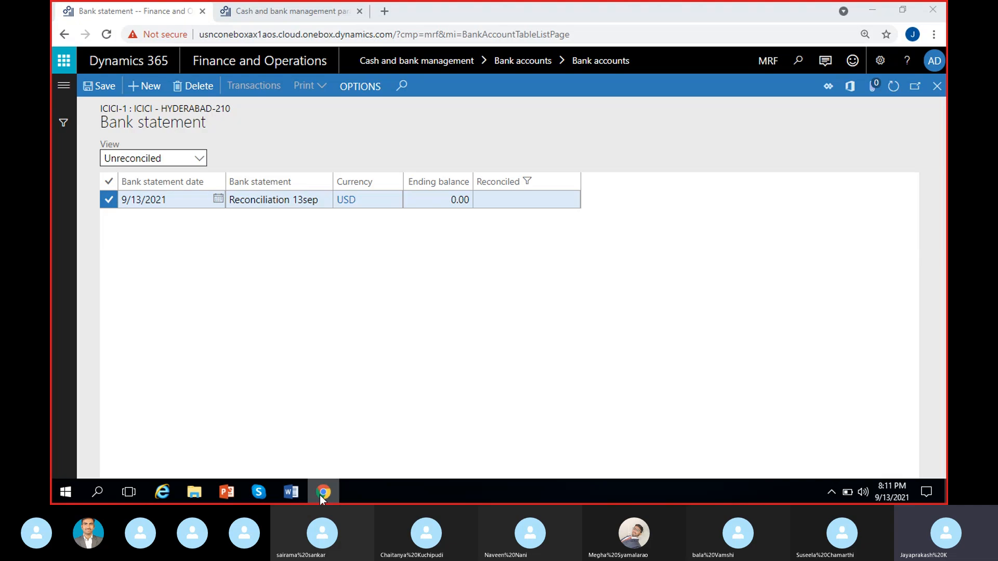
pyautogui.click(450, 199)
pyautogui.write('1900')
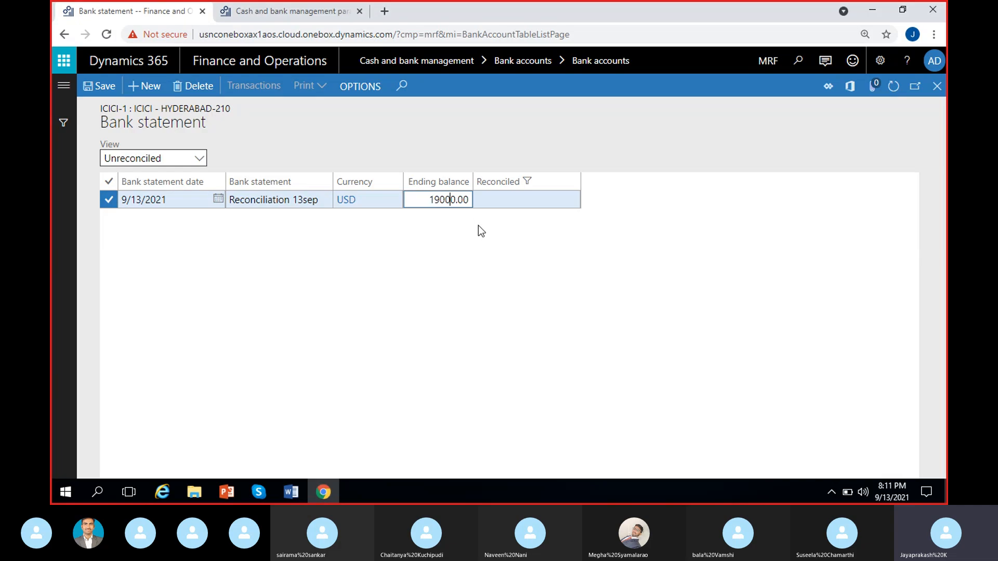
pyautogui.click(451, 278)
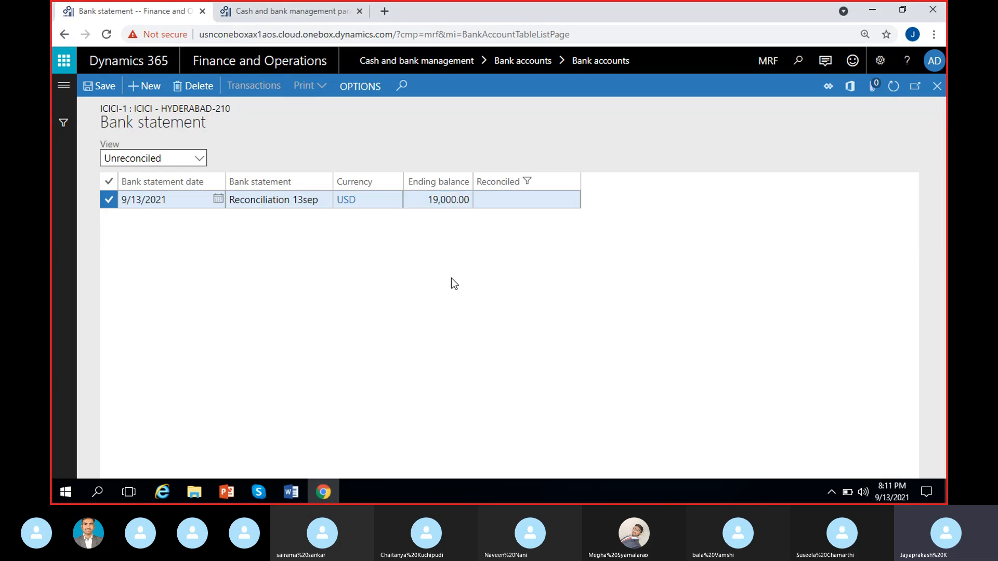
pyautogui.click(102, 89)
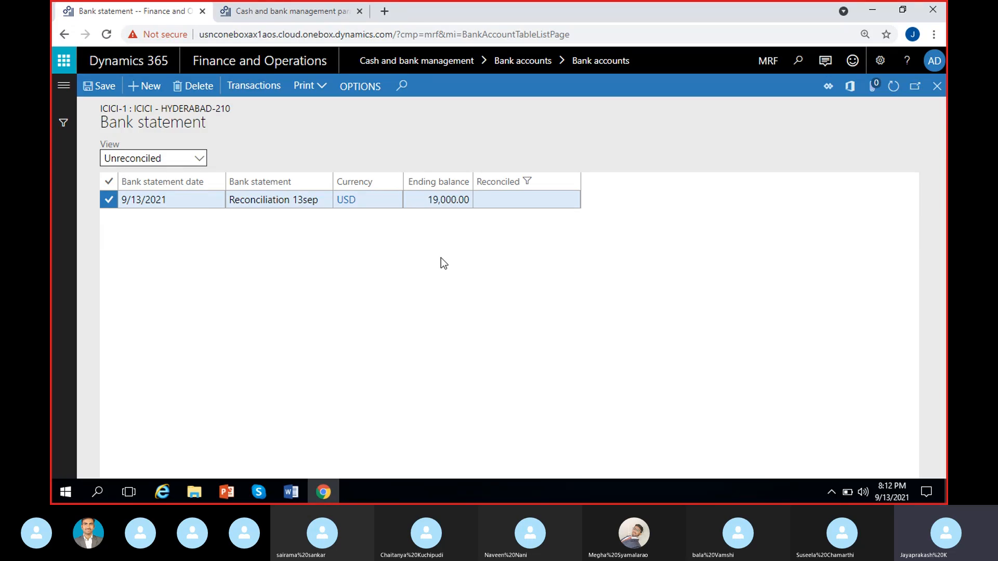
# Open the transactions of the "Reconciliation 13sep" bank statement.
pyautogui.click(540, 199)
pyautogui.click(478, 248)
pyautogui.click(252, 96)
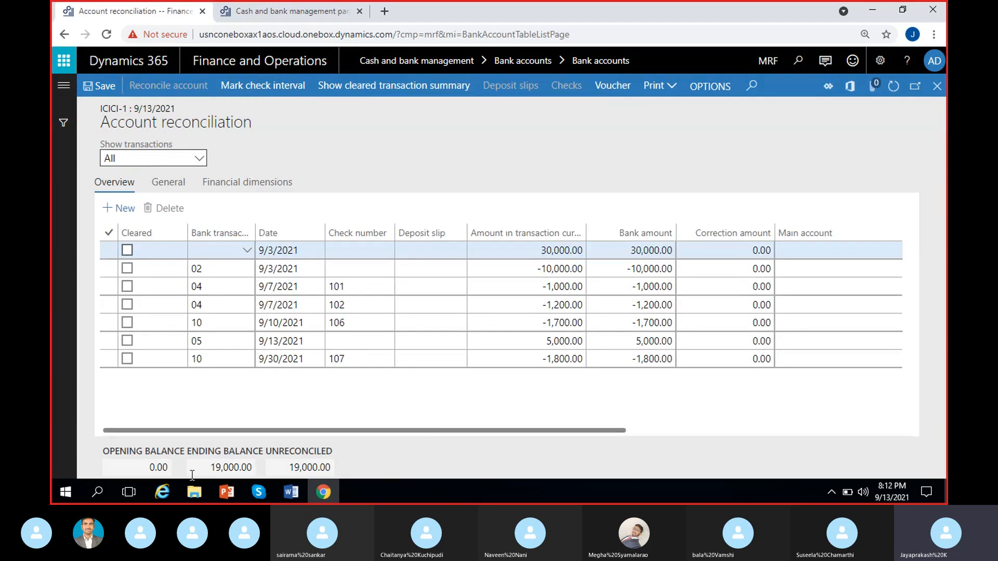
# Examine the ending balance and unreconciled amounts beneath the transaction list and compare the two.
pyautogui.click(208, 467)
pyautogui.moveTo(292, 465); pyautogui.dragTo(348, 475)
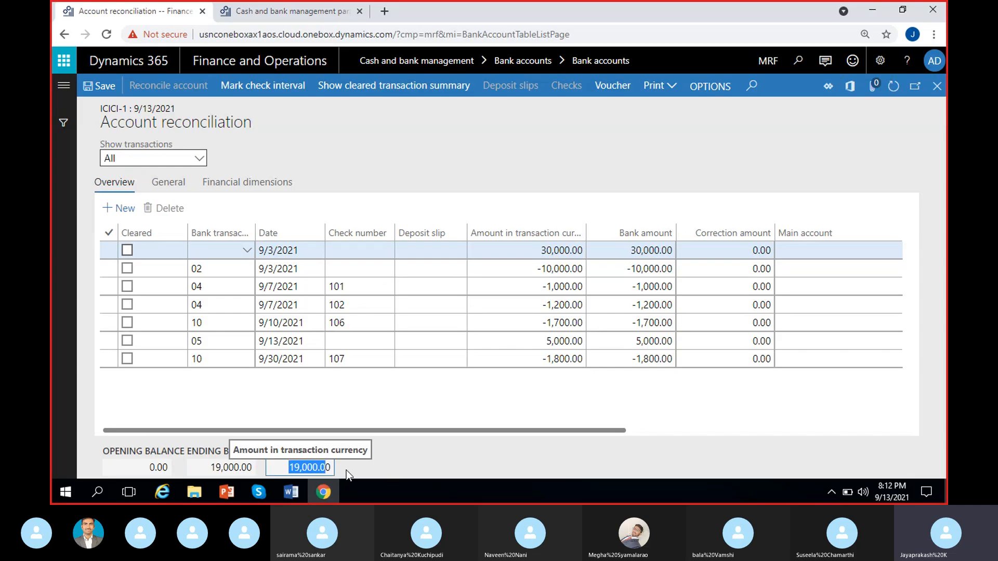
pyautogui.click(399, 464)
pyautogui.click(212, 468)
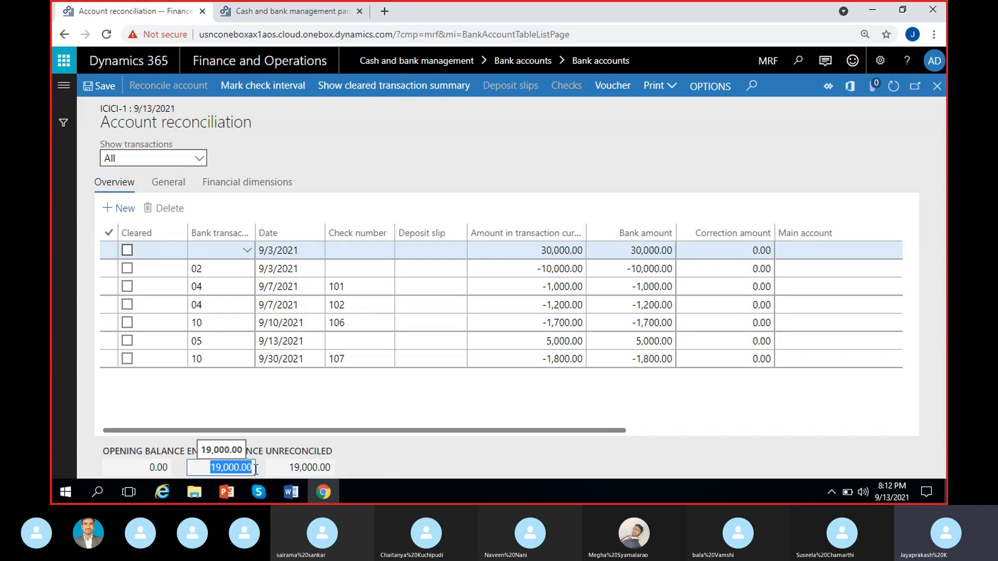
pyautogui.click(221, 467)
pyautogui.moveTo(208, 466); pyautogui.dragTo(372, 473)
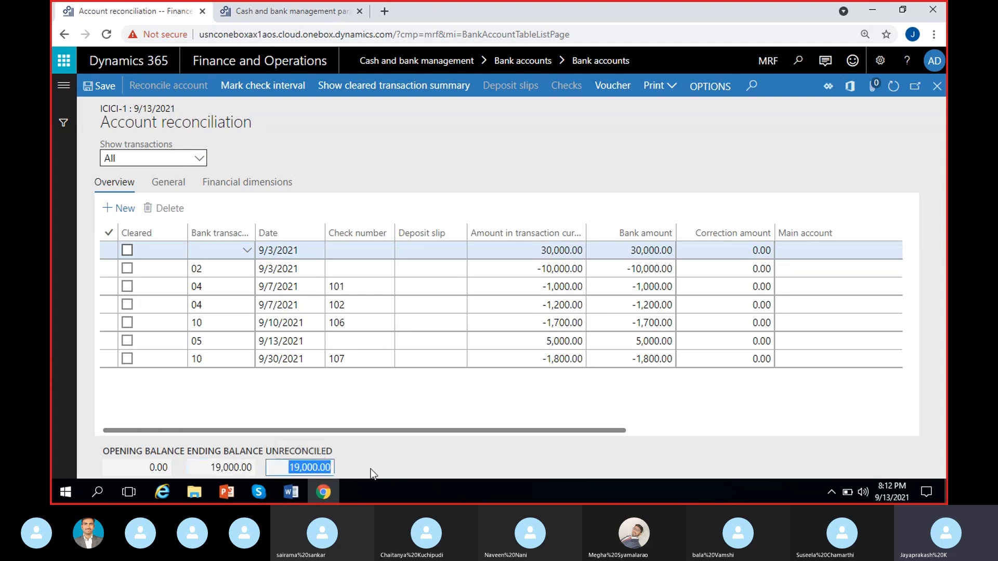
pyautogui.click(407, 461)
pyautogui.moveTo(286, 468); pyautogui.dragTo(350, 465)
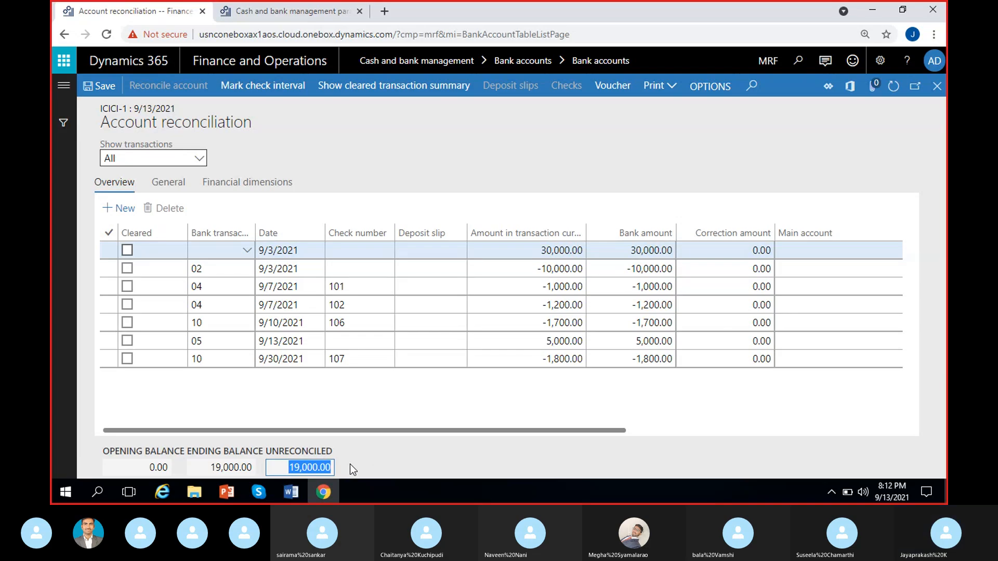
pyautogui.click(229, 465)
pyautogui.moveTo(289, 466); pyautogui.dragTo(340, 470)
pyautogui.click(425, 454)
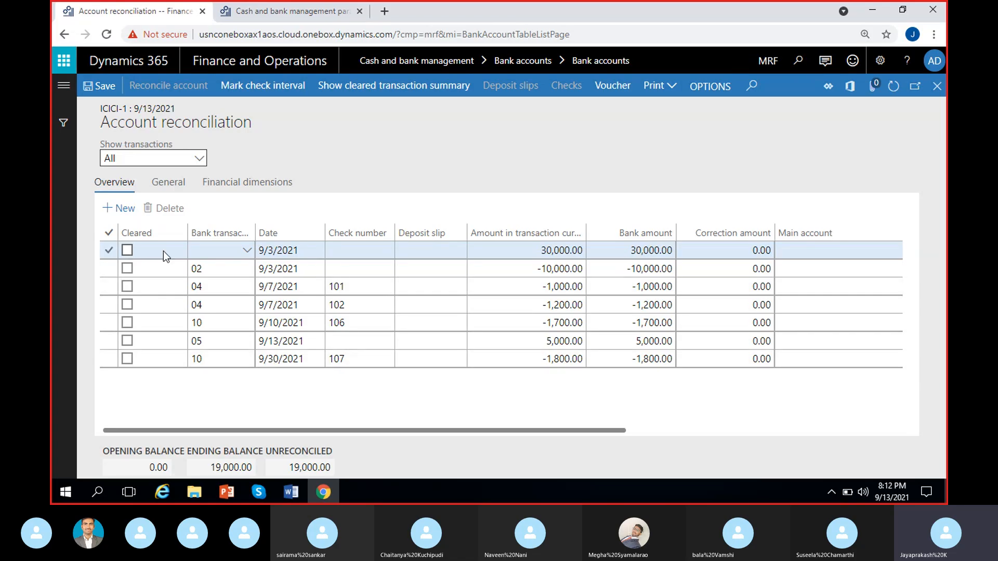
# Mark the 30,000.00 transaction dated 9/3/2021 as cleared and check its effect on the unreconciled amount.
pyautogui.click(127, 251)
pyautogui.click(311, 469)
pyautogui.click(427, 463)
pyautogui.click(212, 467)
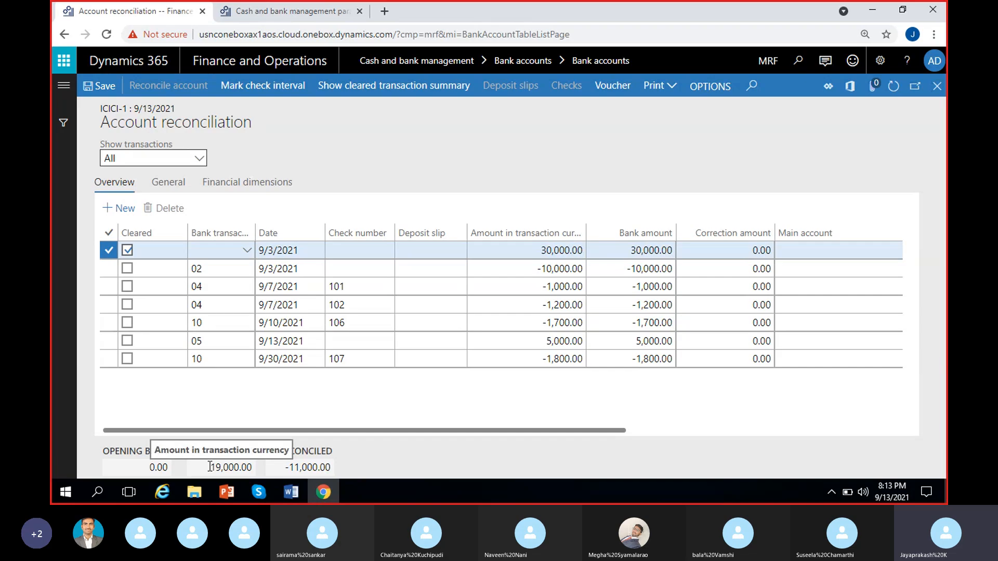
pyautogui.click(369, 490)
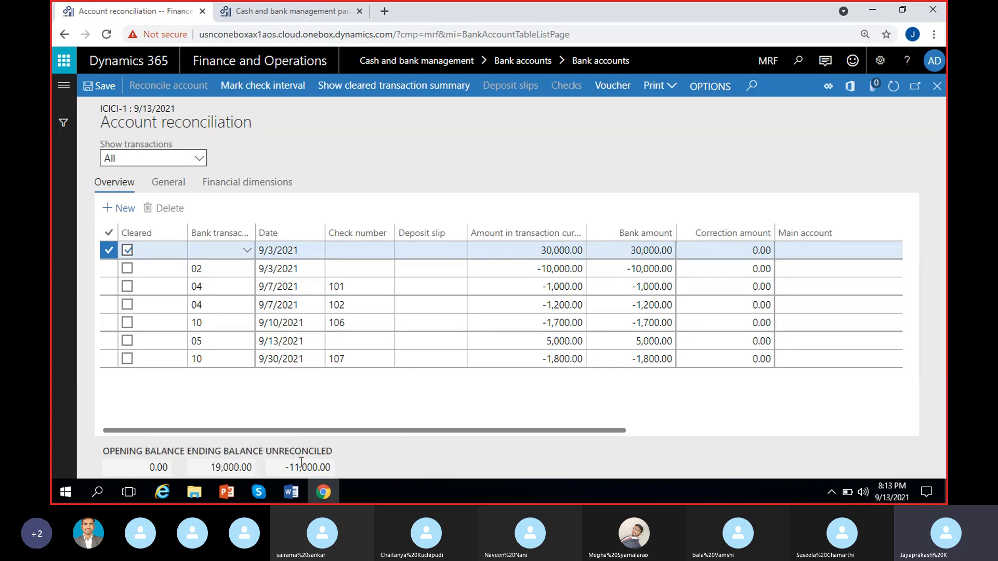
pyautogui.click(287, 467)
pyautogui.click(453, 452)
# Mark the -10,000.00 transaction dated 9/3/2021 and the -1,000.00 transaction for check 101 as cleared.
pyautogui.click(128, 268)
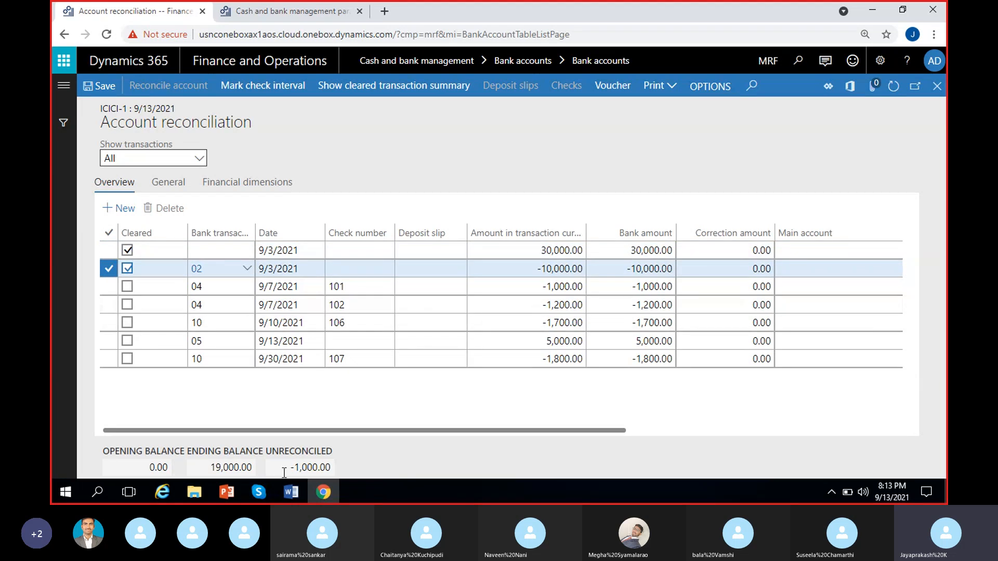
pyautogui.moveTo(285, 468); pyautogui.dragTo(432, 460)
pyautogui.click(432, 460)
pyautogui.click(125, 287)
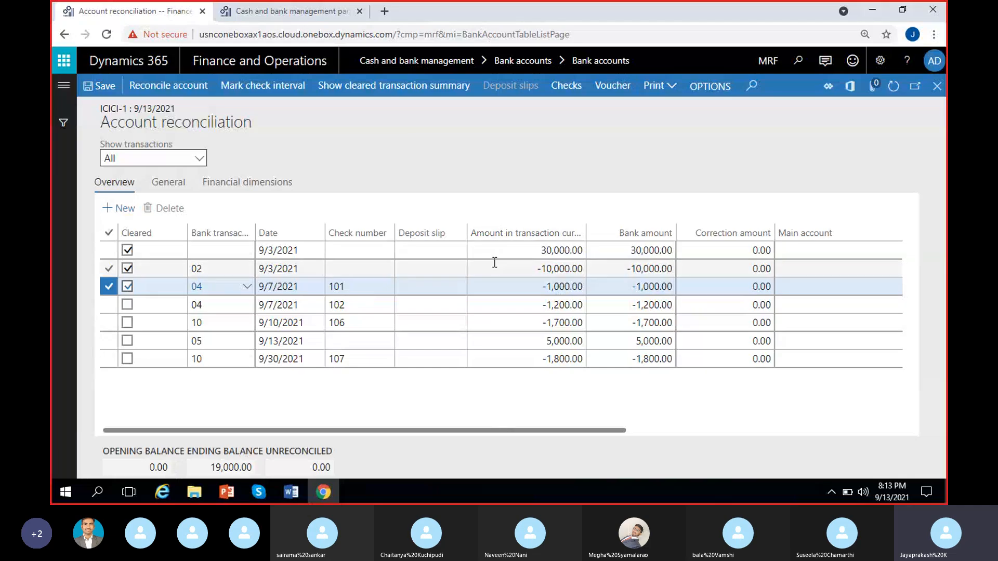
# Mark the transactions for checks 102, 106 and 107 and the 5,000.00 transaction dated 9/13/2021 as cleared.
pyautogui.click(127, 305)
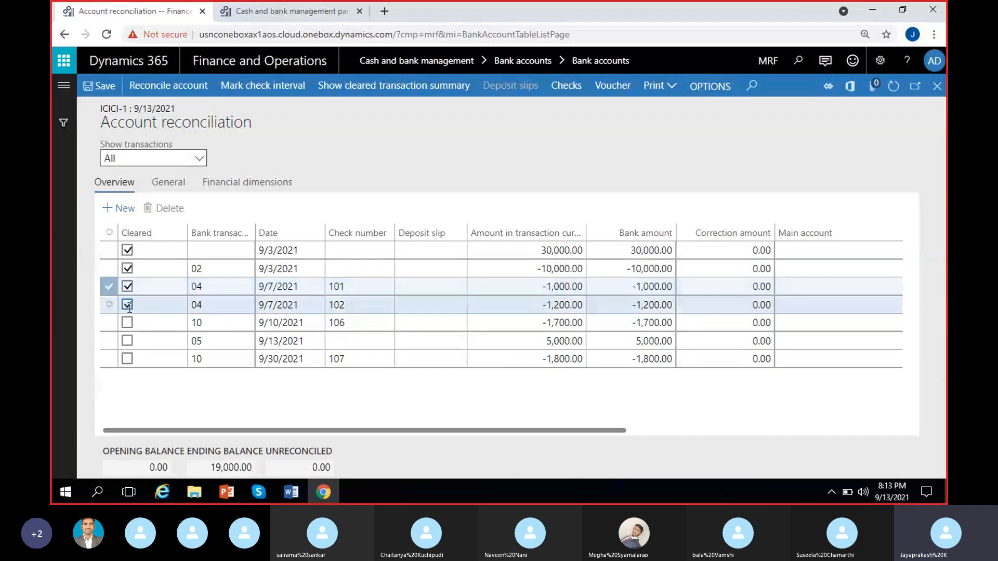
pyautogui.click(128, 325)
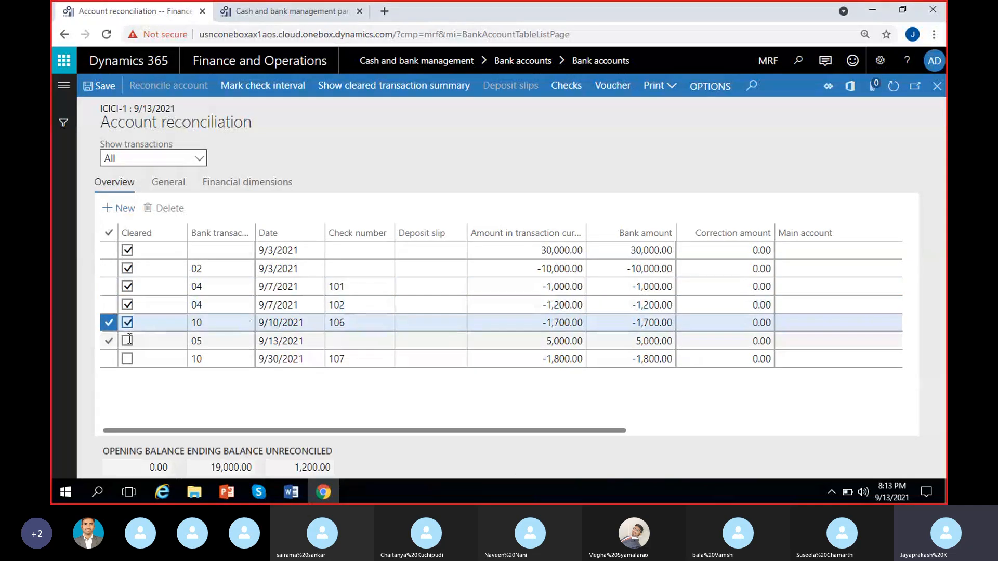
pyautogui.click(127, 341)
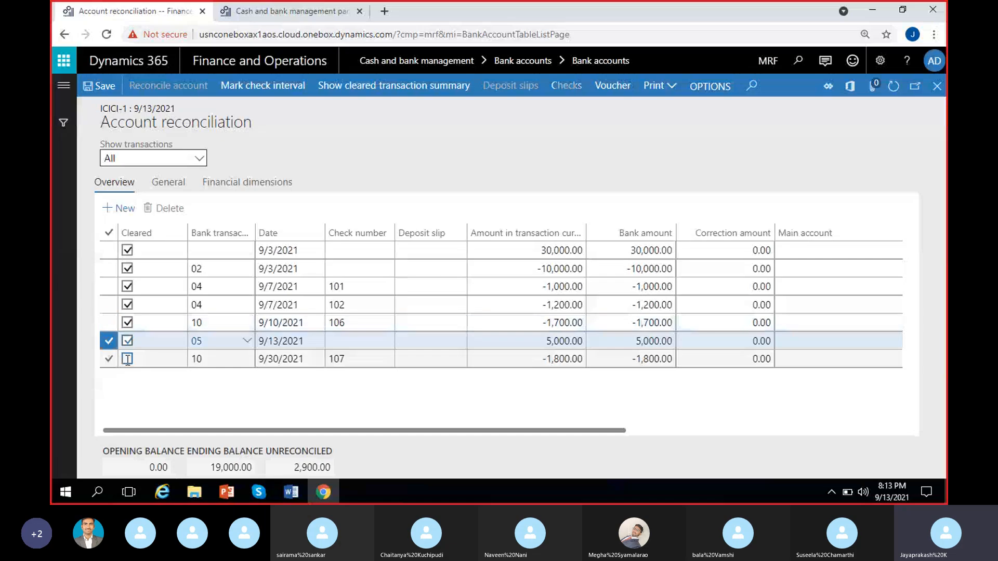
pyautogui.click(128, 358)
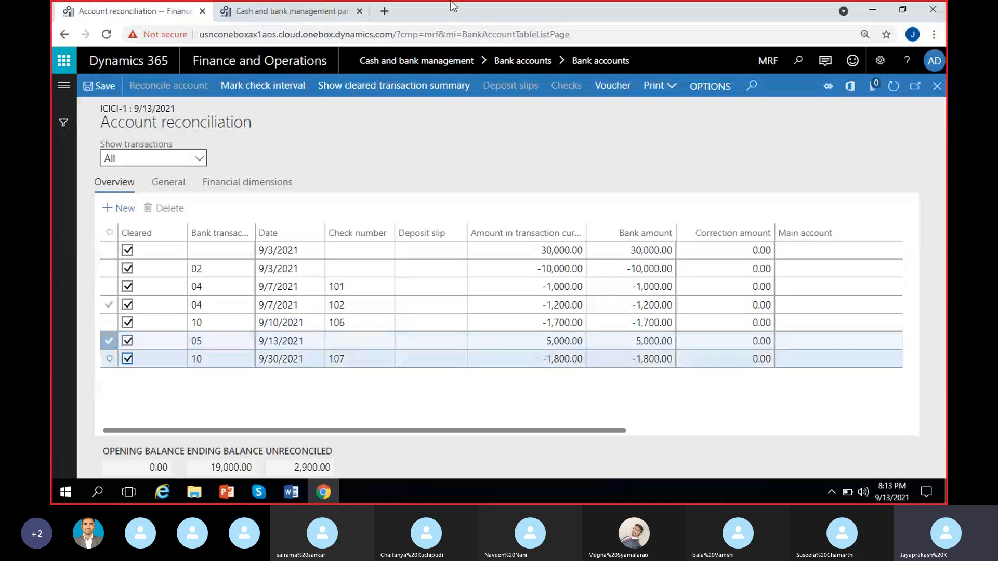
pyautogui.click(273, 363)
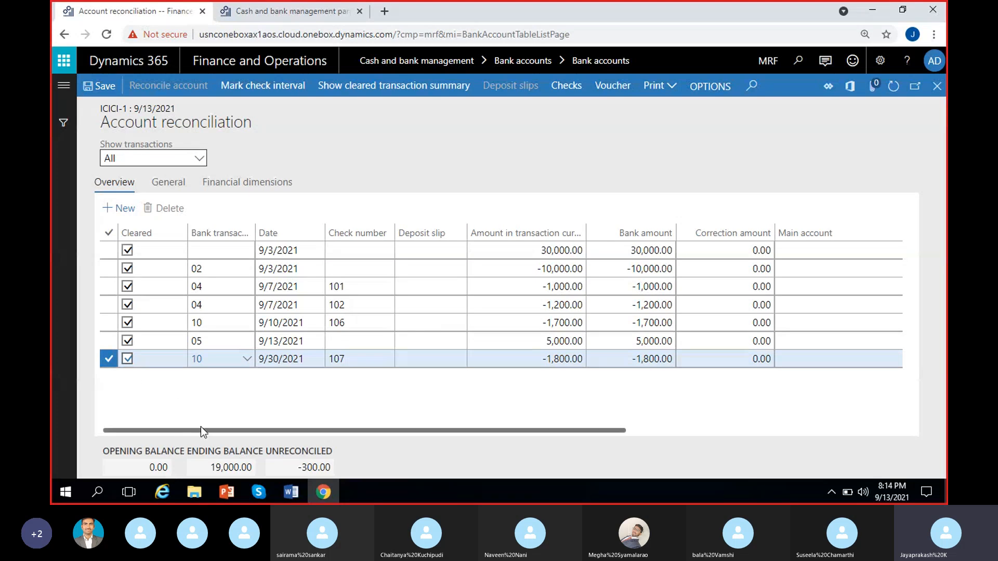
# Unmark the transaction for check 106, examine the effect on the unreconciled amount, and mark it as cleared again.
pyautogui.click(128, 322)
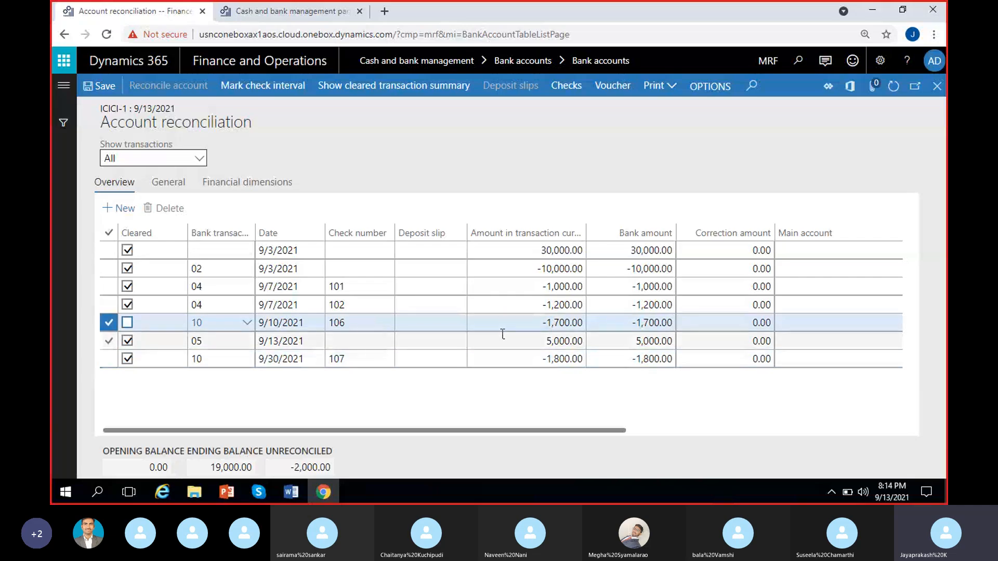
pyautogui.click(292, 468)
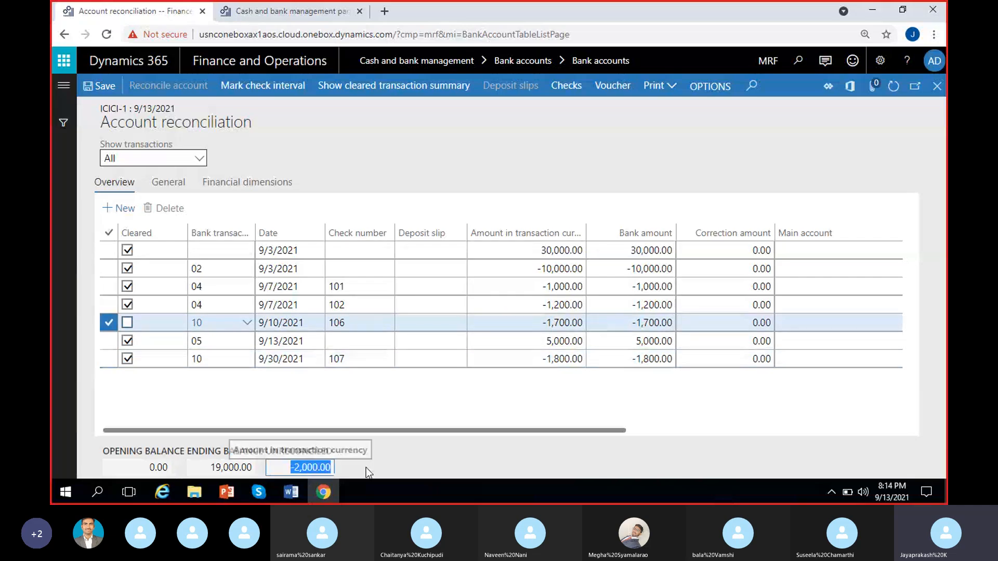
pyautogui.click(375, 407)
pyautogui.moveTo(287, 468); pyautogui.dragTo(369, 470)
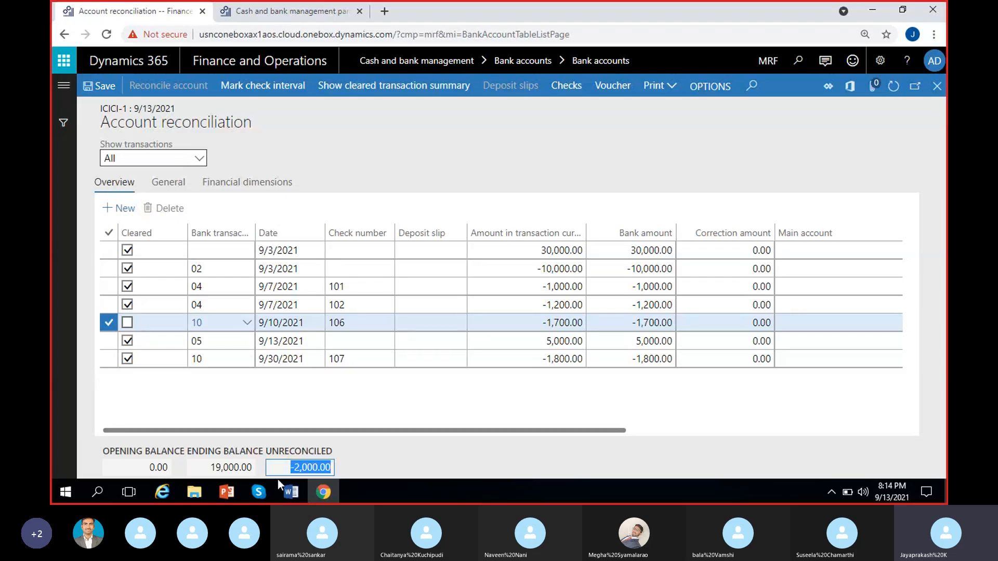
pyautogui.click(296, 471)
pyautogui.click(127, 323)
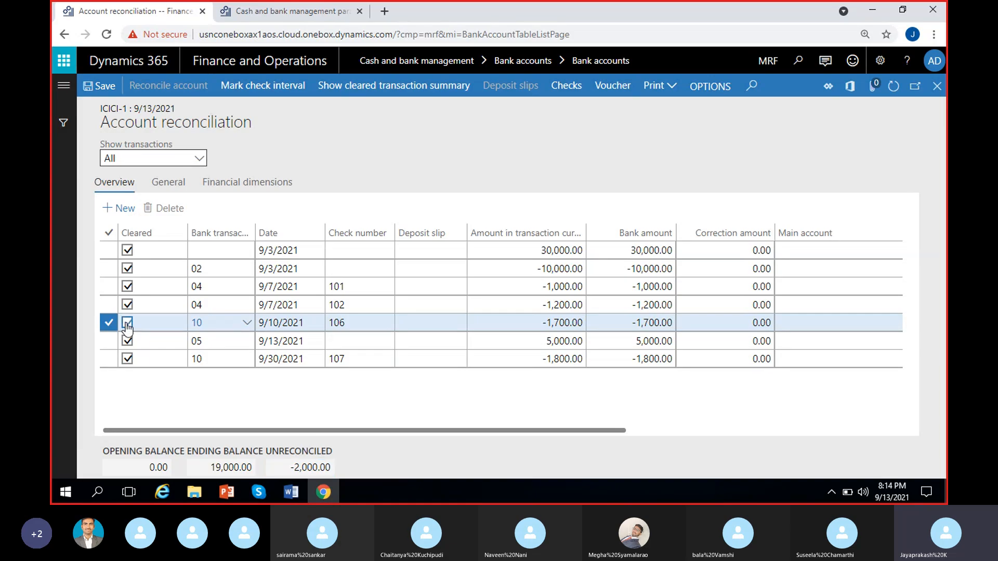
pyautogui.click(301, 468)
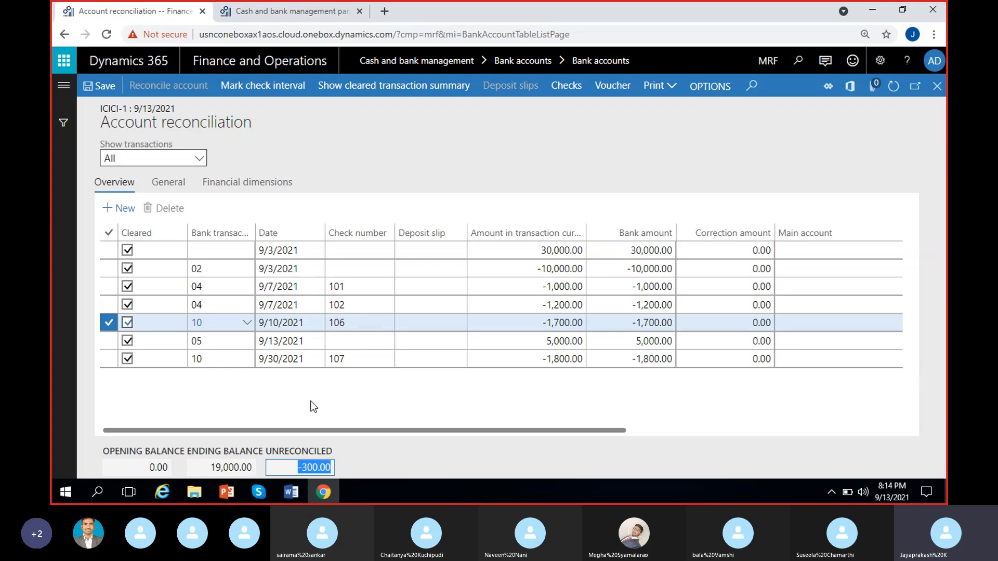
# Show the cleared transaction summary and examine the cleared amounts for cash group 100 and check group 101.
pyautogui.click(327, 398)
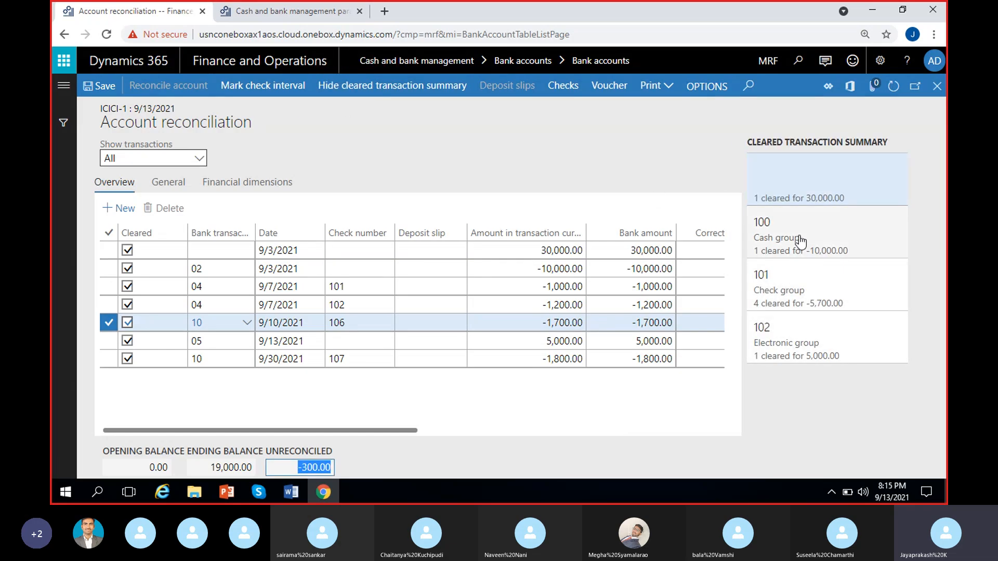
pyautogui.click(804, 260)
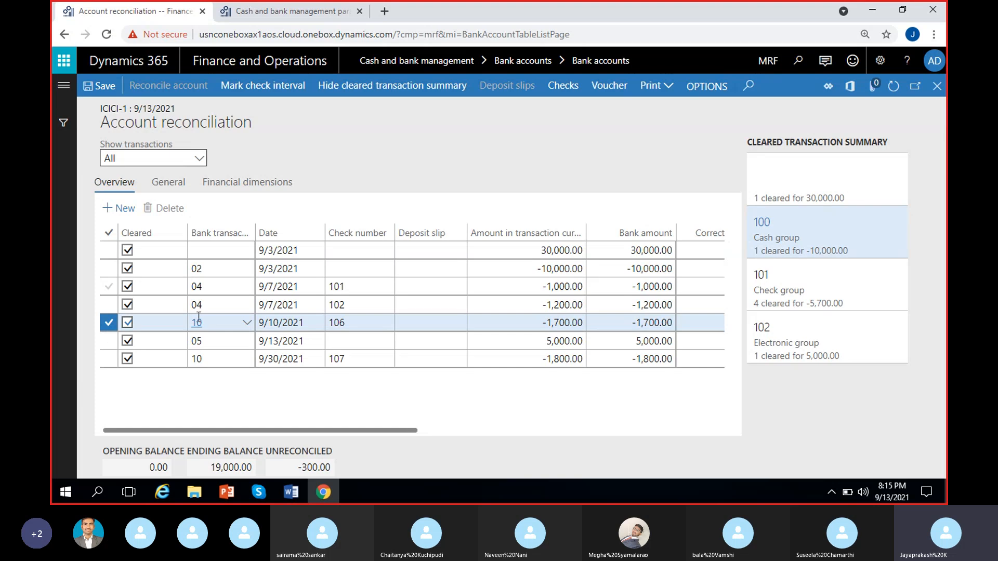
pyautogui.moveTo(253, 225); pyautogui.dragTo(294, 227)
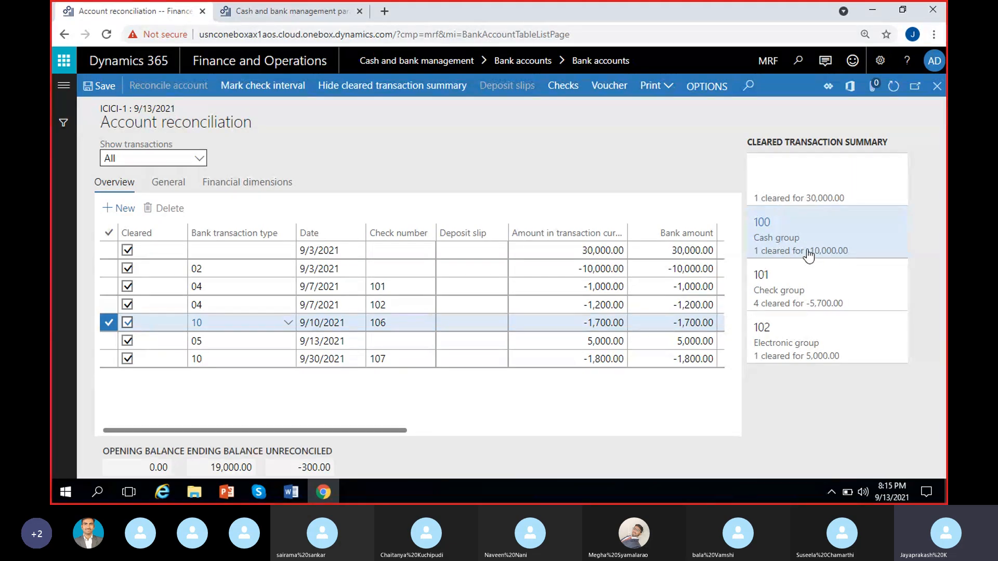
pyautogui.moveTo(808, 252); pyautogui.dragTo(867, 253)
pyautogui.click(806, 301)
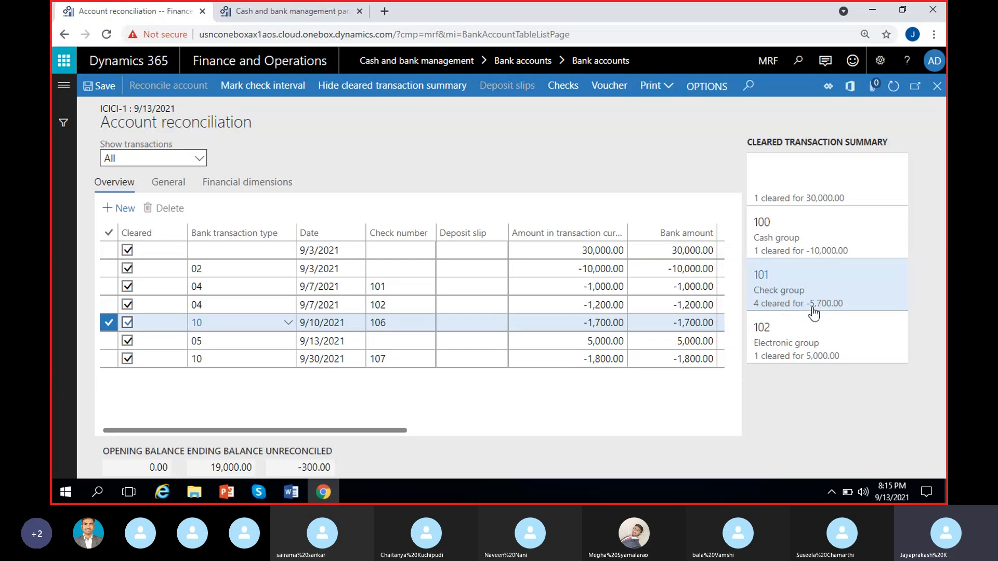
pyautogui.moveTo(807, 304); pyautogui.dragTo(852, 311)
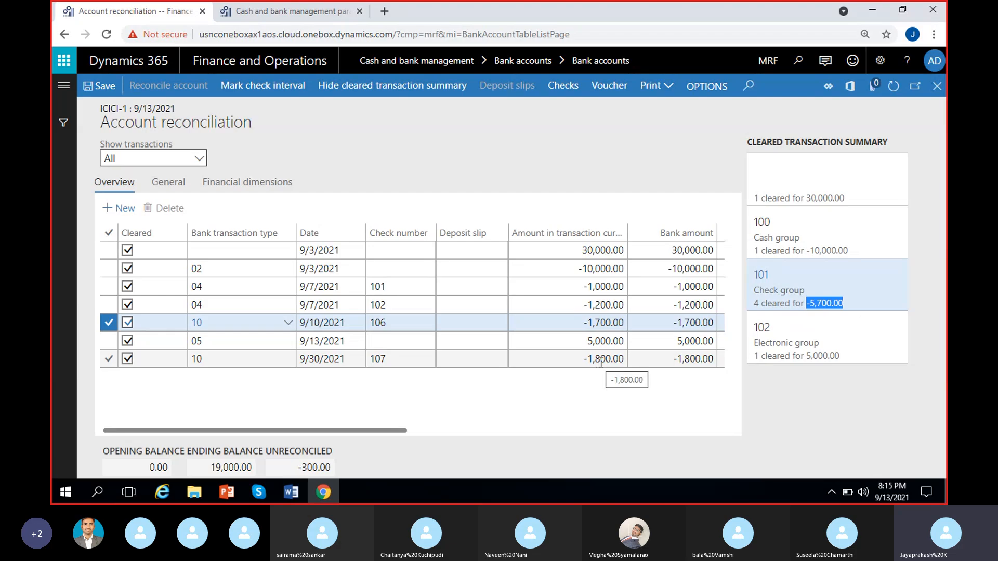
pyautogui.click(861, 309)
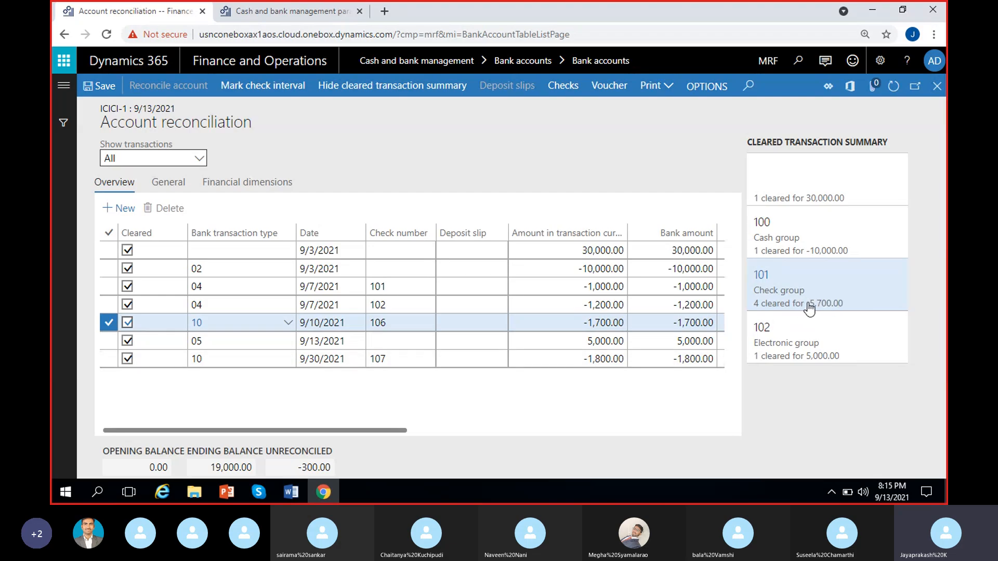
# Compare the cleared amount of electronic group 102 with the transaction dated 9/13/2021, then hide and redisplay the summary.
pyautogui.click(841, 332)
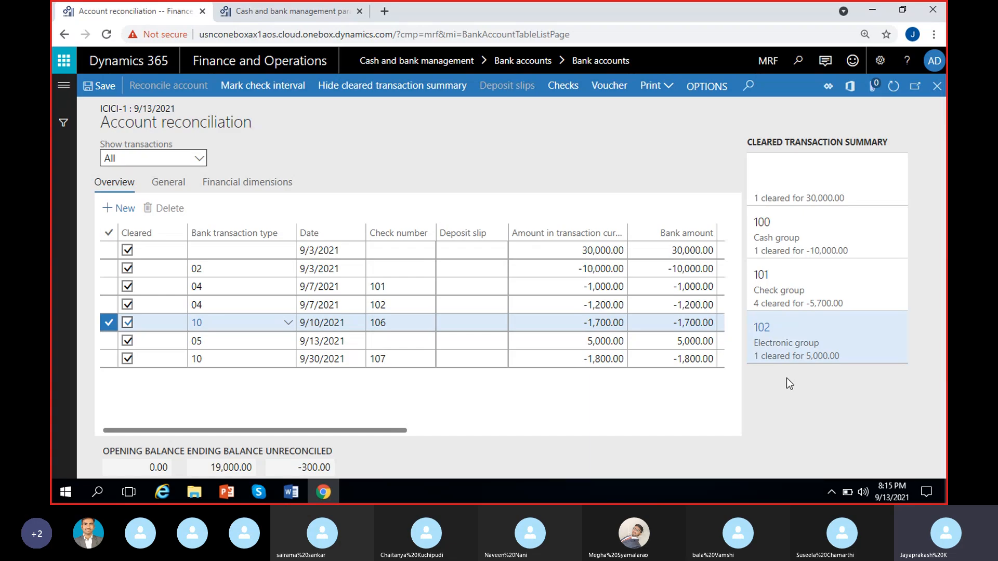
pyautogui.moveTo(804, 356); pyautogui.dragTo(846, 366)
pyautogui.click(846, 369)
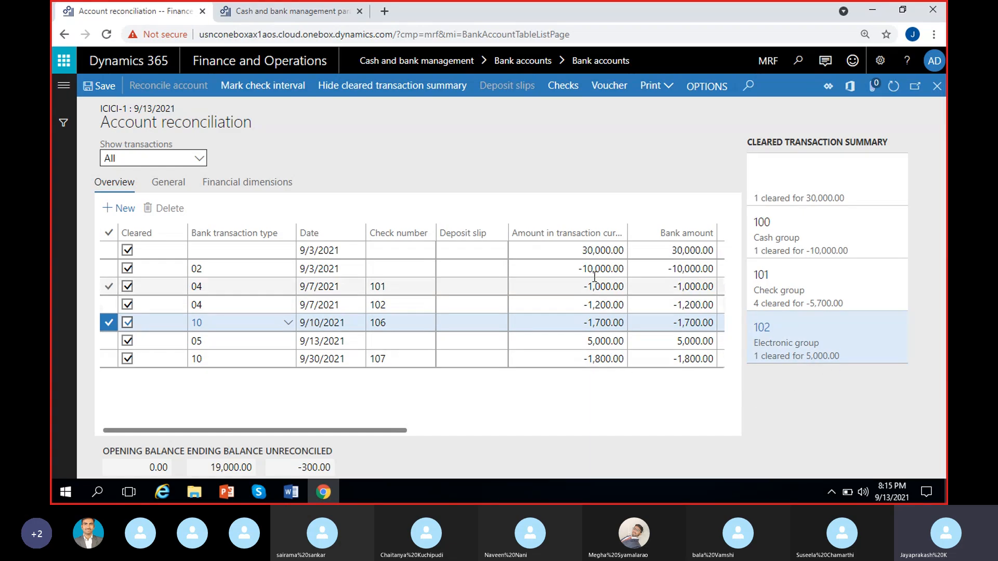
pyautogui.click(585, 342)
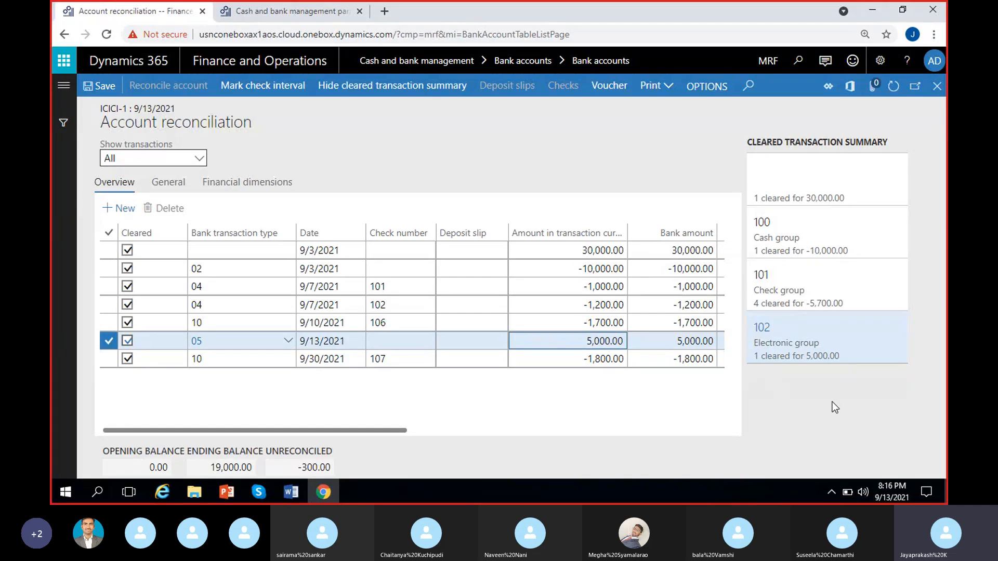
pyautogui.moveTo(749, 357); pyautogui.dragTo(863, 359)
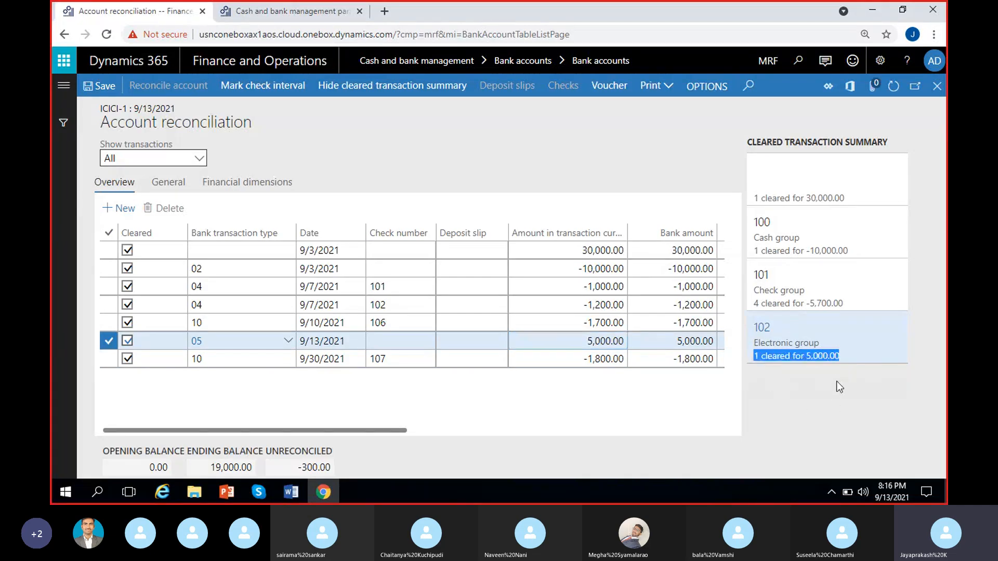
pyautogui.click(837, 382)
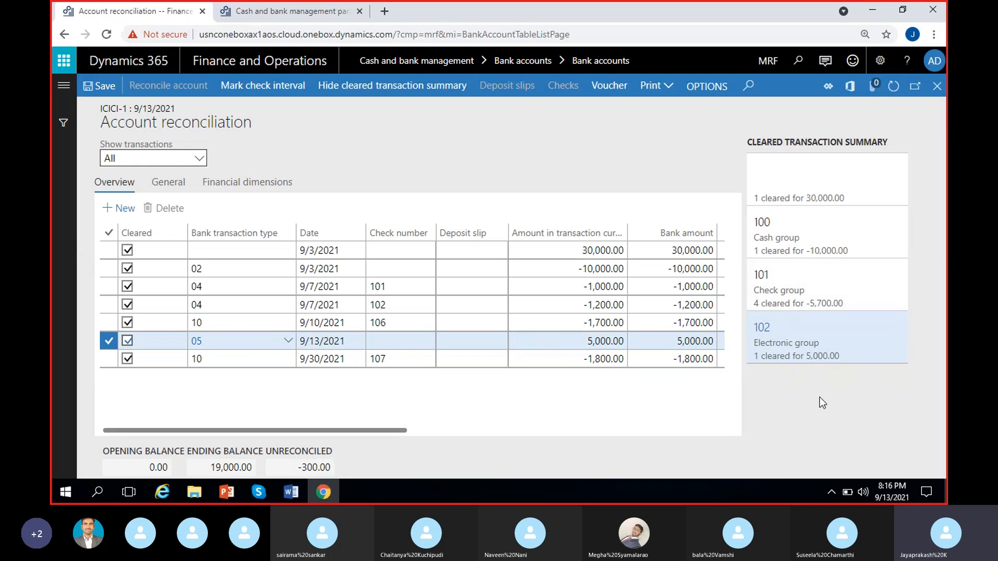
pyautogui.click(398, 91)
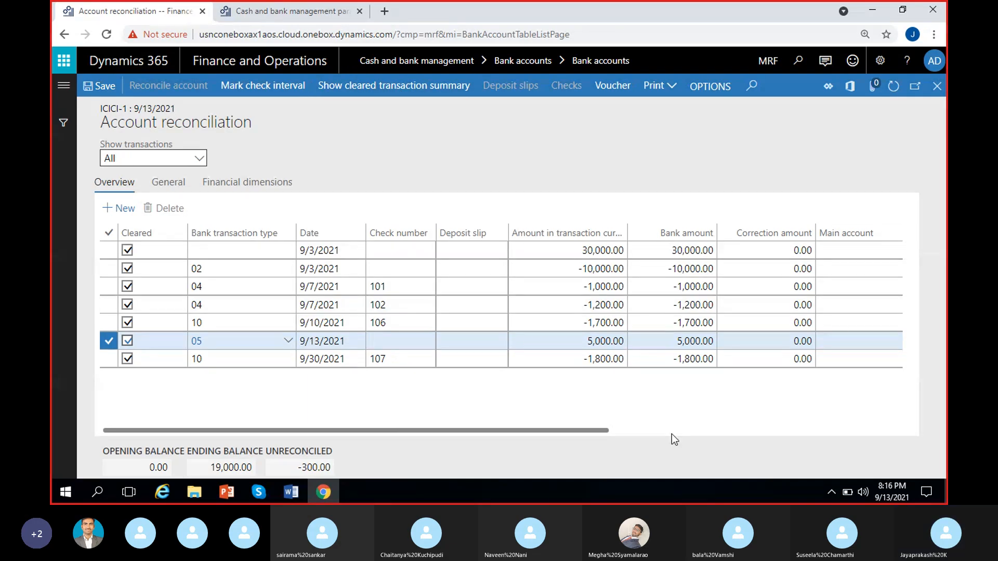
pyautogui.click(361, 91)
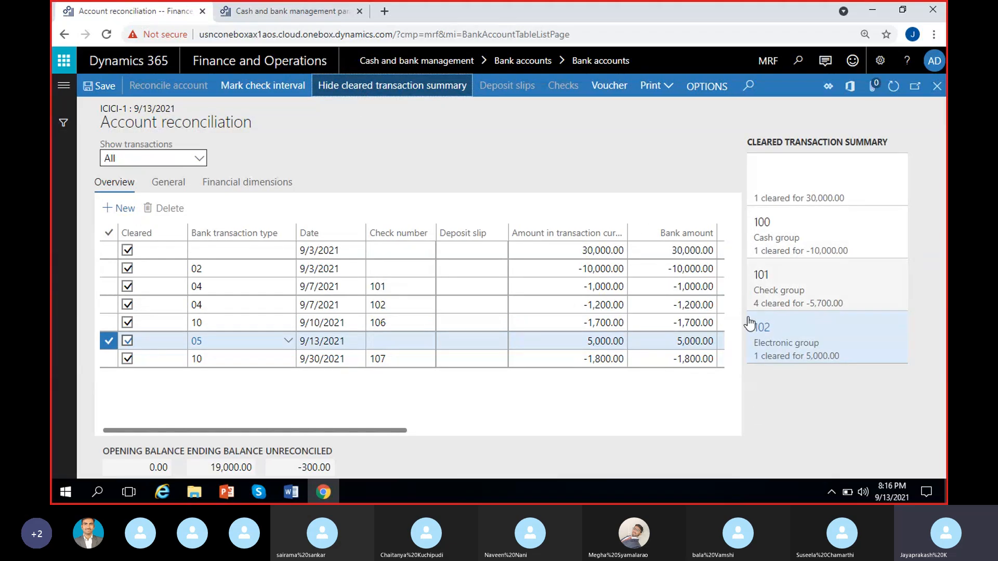
# Open the bank transaction groups setup on the other browser page and review the transaction types in each group.
pyautogui.click(283, 16)
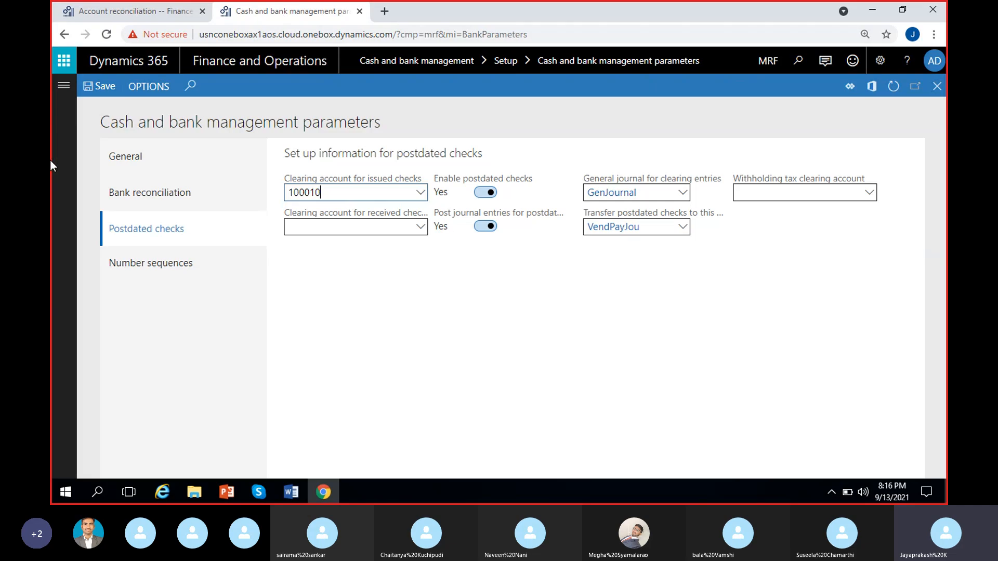
pyautogui.click(64, 85)
pyautogui.moveTo(412, 473); pyautogui.dragTo(726, 483)
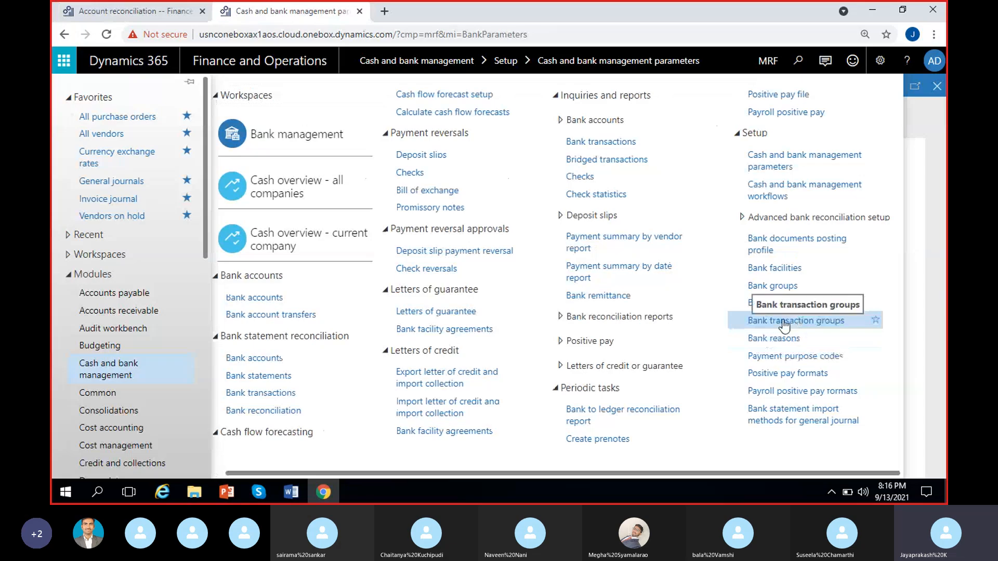
pyautogui.click(791, 322)
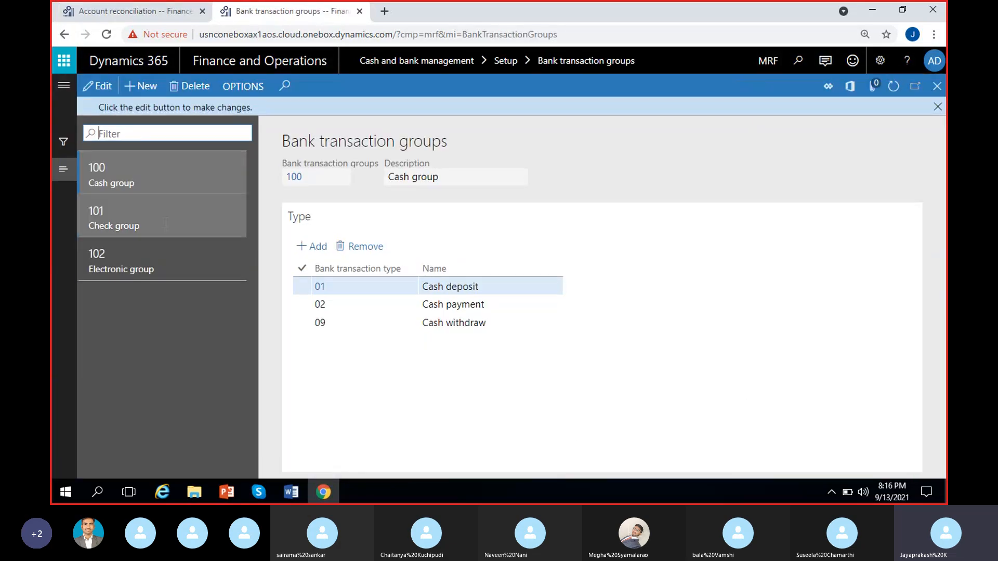
pyautogui.click(937, 109)
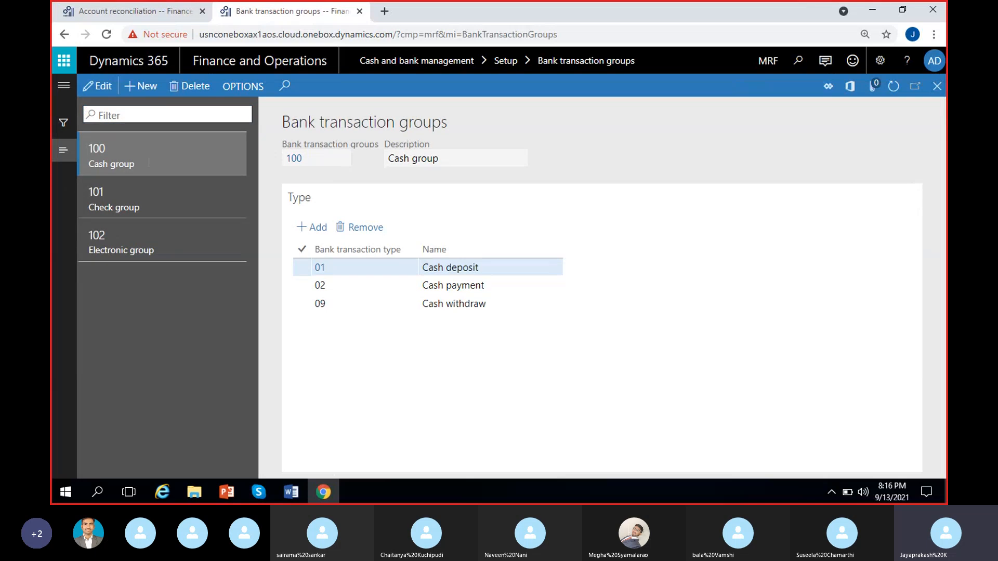
pyautogui.click(144, 200)
pyautogui.click(135, 242)
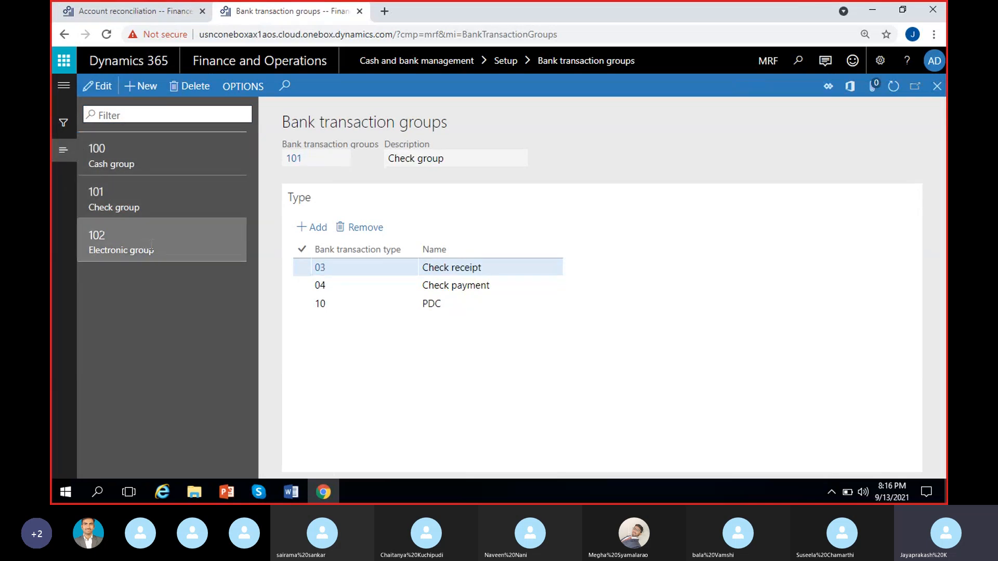
# Return to the account reconciliation and examine the summary's group entries, including the entry without a group.
pyautogui.click(127, 11)
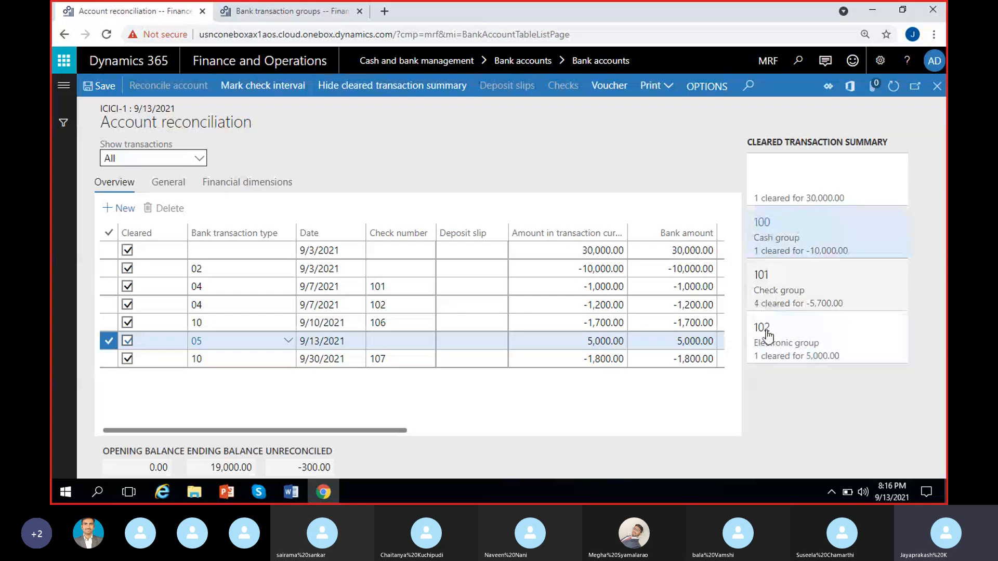
pyautogui.click(761, 350)
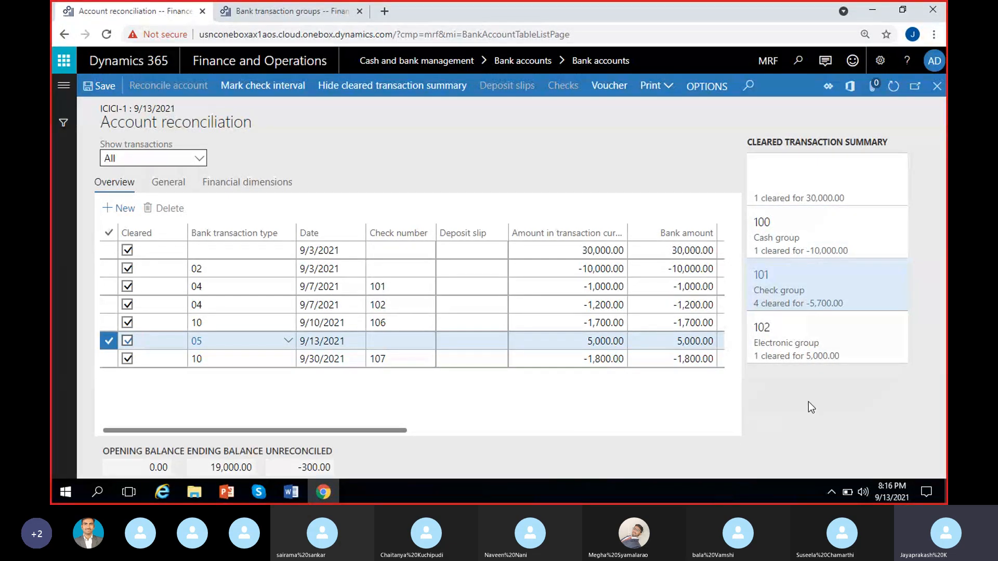
pyautogui.click(800, 182)
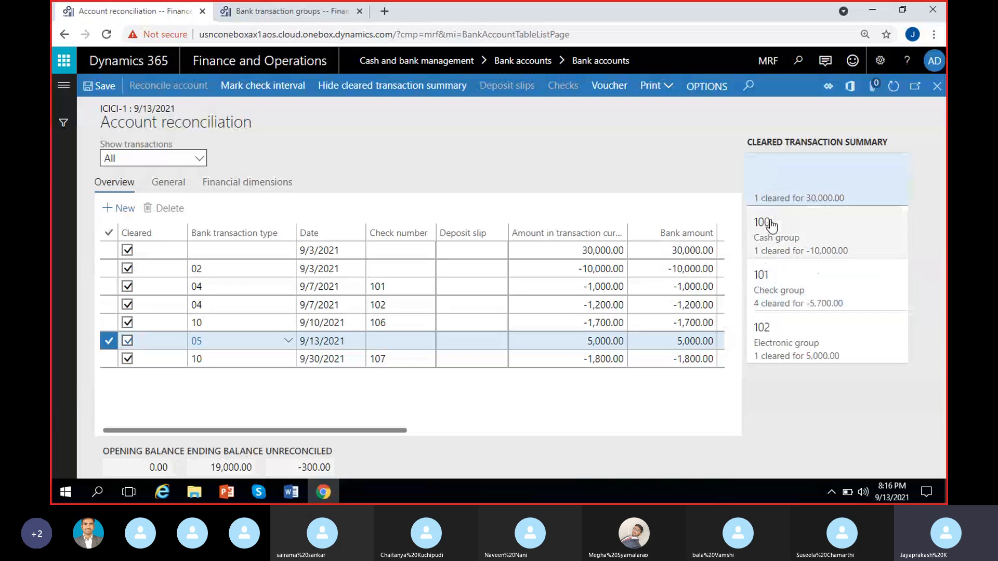
# Set the bank transaction type of the 30,000.00 transaction to 01 Cash deposit and refresh the reconciliation.
pyautogui.click(253, 247)
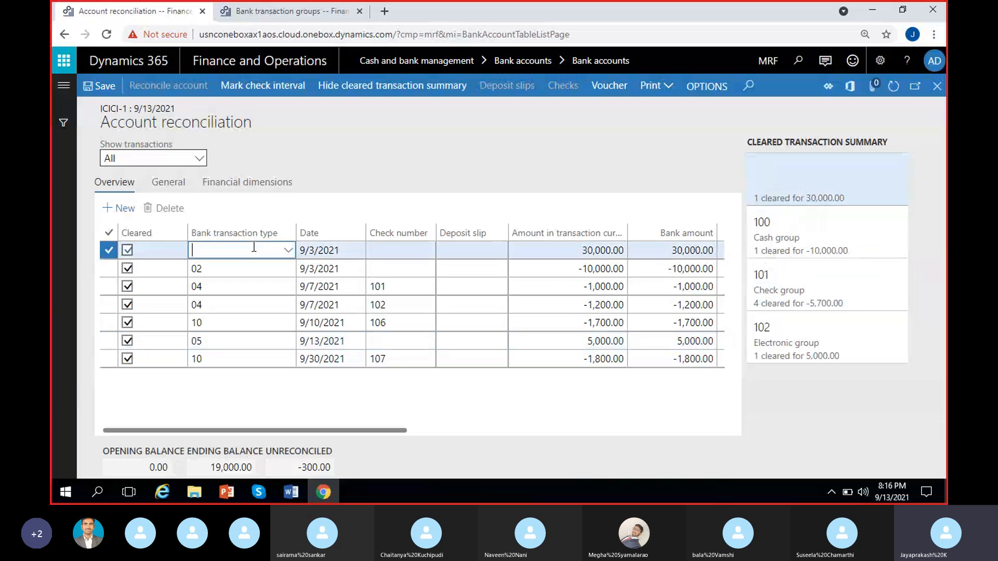
pyautogui.click(287, 251)
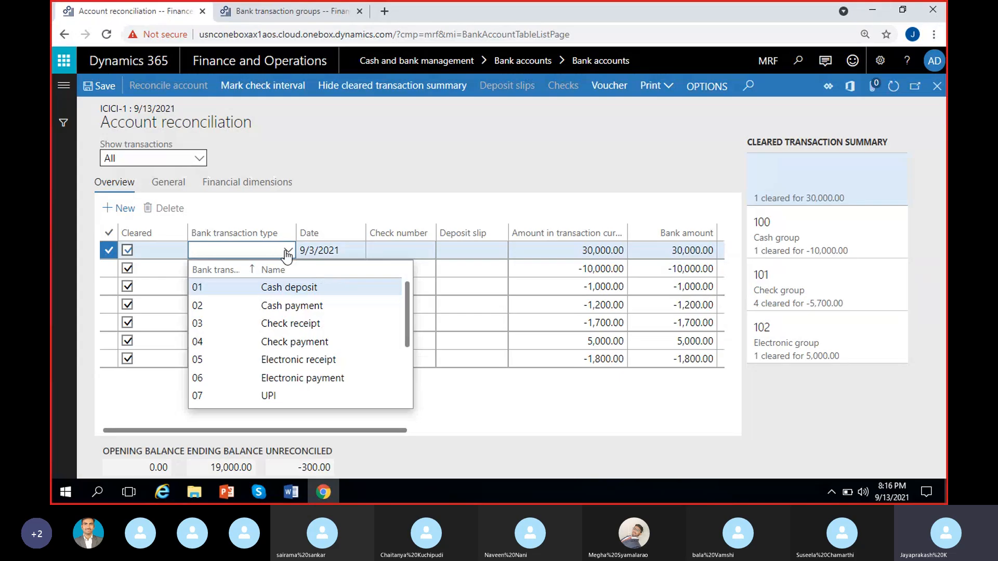
pyautogui.click(282, 288)
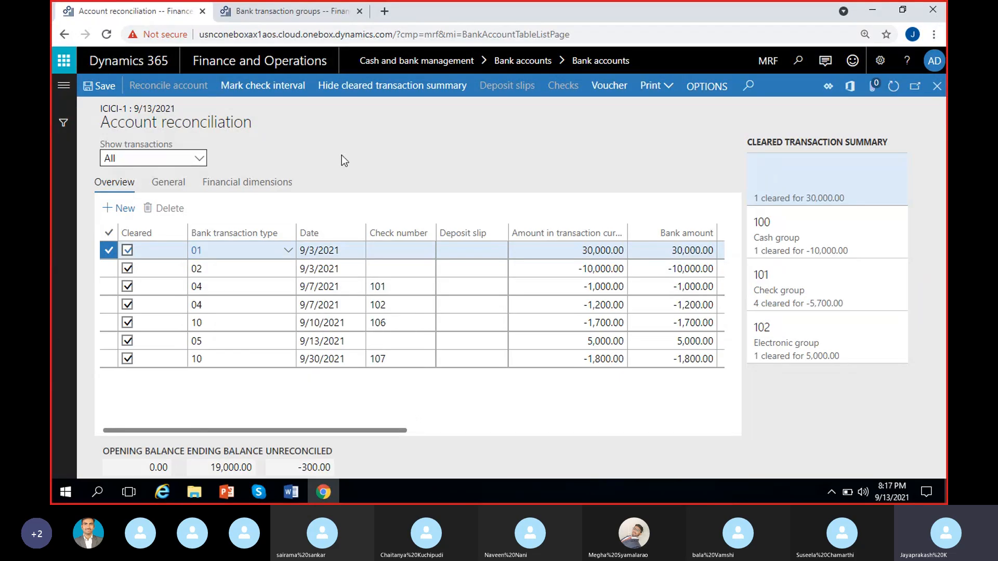
pyautogui.click(895, 88)
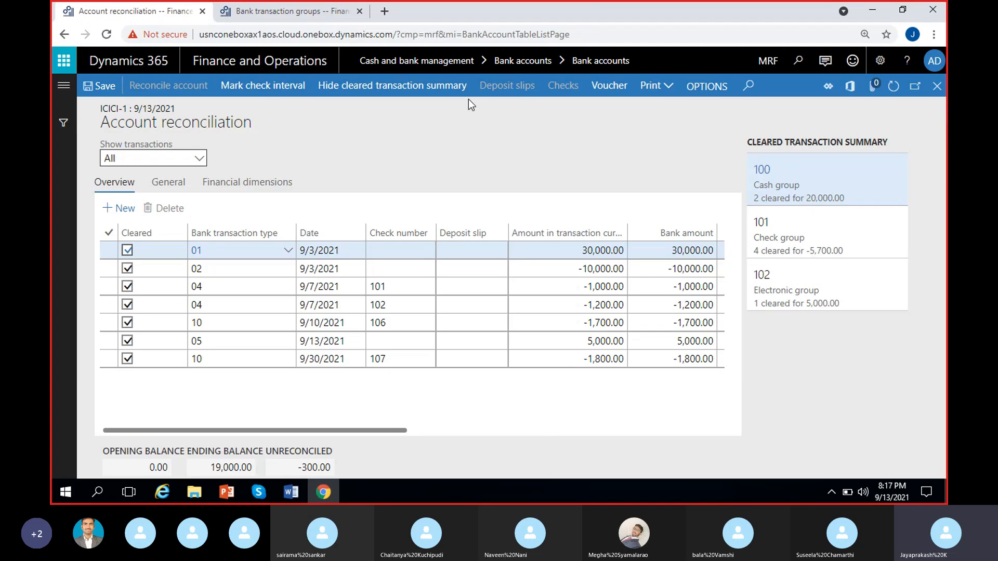
# Hide the cleared transaction summary and look at the parameters for marking a check interval without applying them.
pyautogui.click(447, 86)
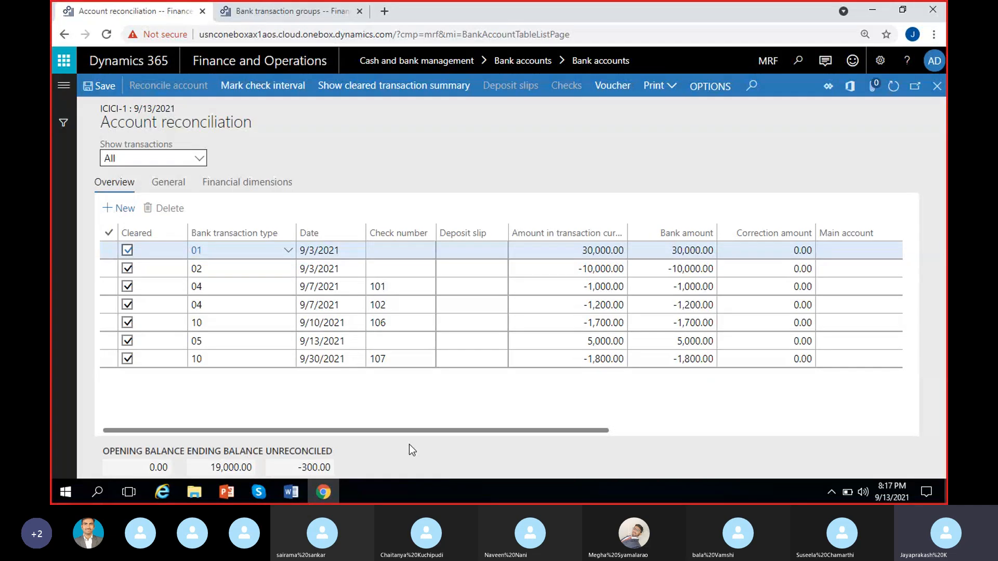
pyautogui.click(260, 89)
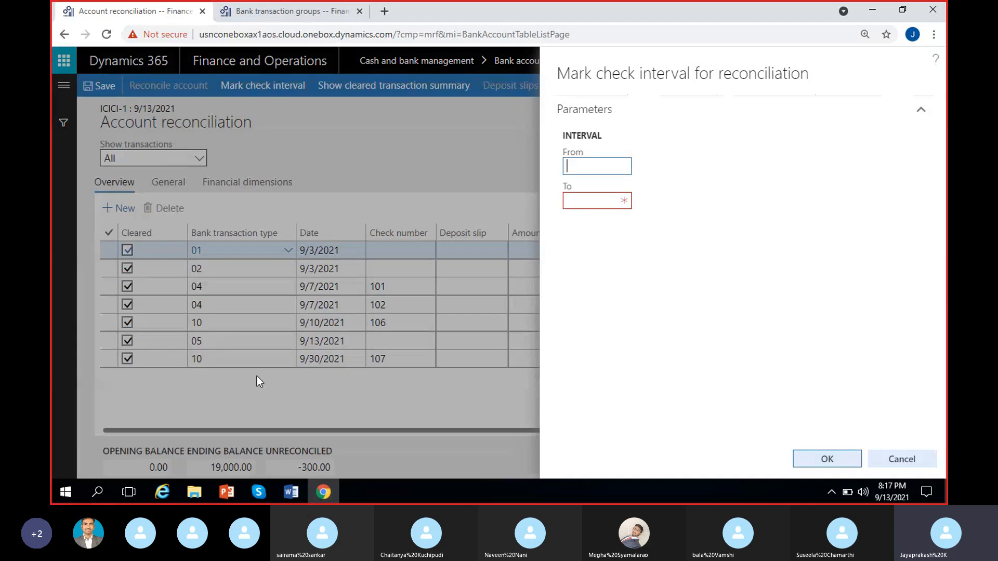
pyautogui.click(902, 458)
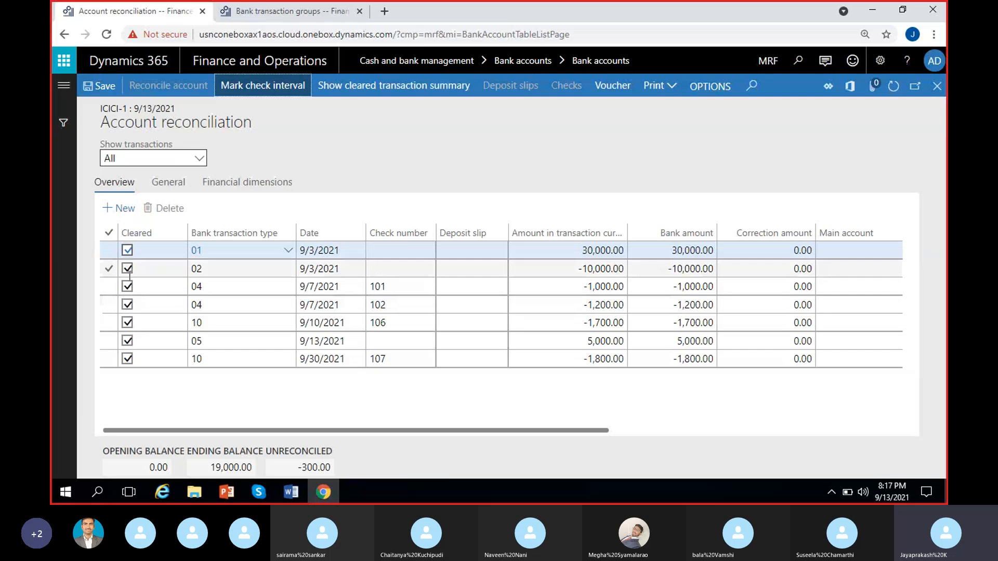
# Unmark the transactions for checks 101, 102, 106 and 107, and mark them as cleared again using a check interval starting from 101.
pyautogui.click(128, 285)
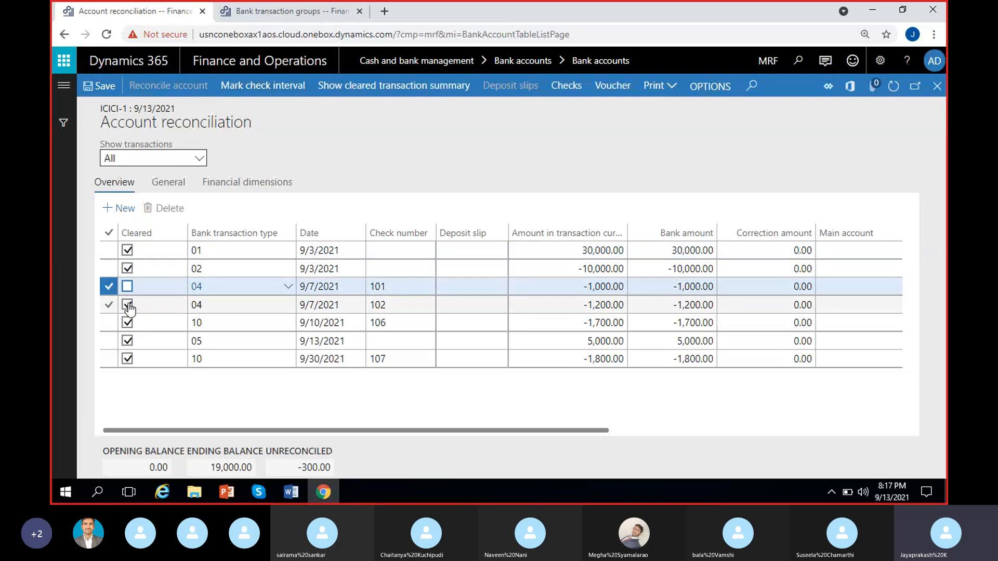
pyautogui.click(129, 306)
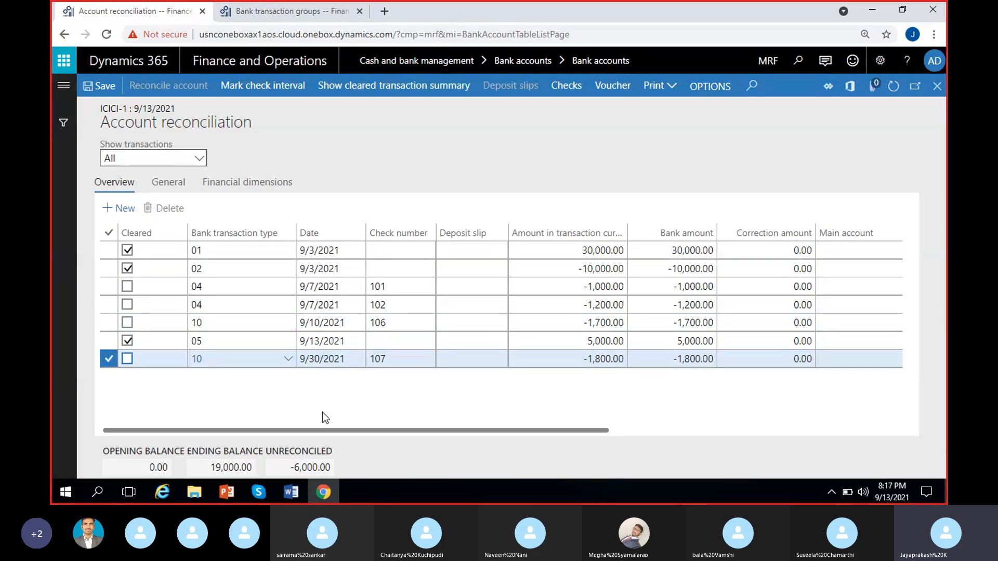
pyautogui.click(262, 86)
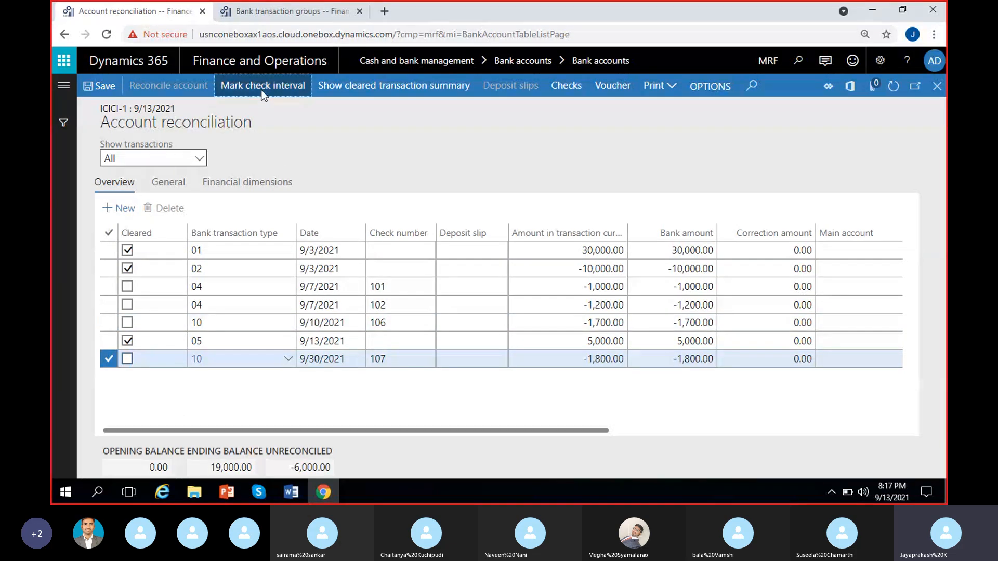
pyautogui.write('101')
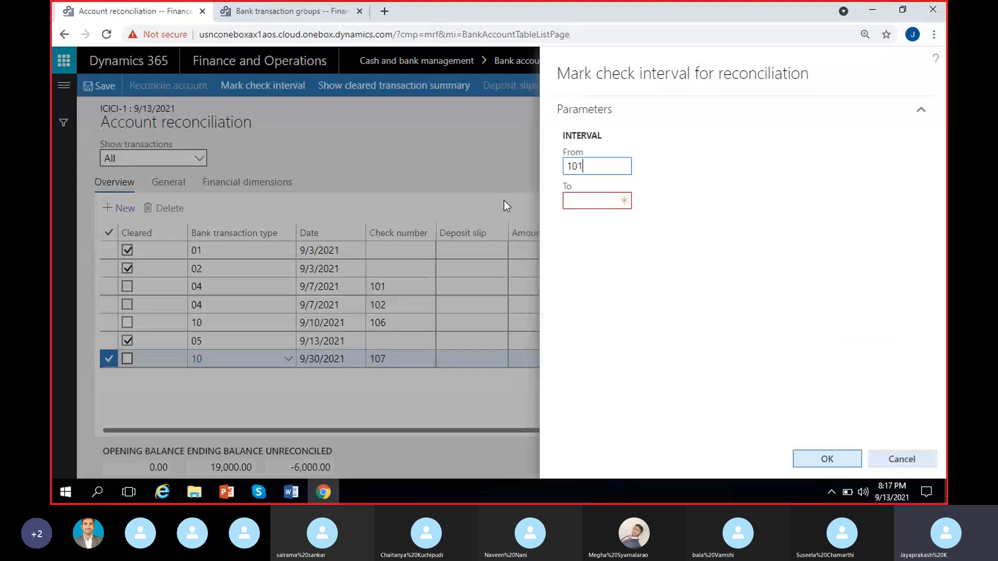
pyautogui.click(598, 200)
pyautogui.click(827, 459)
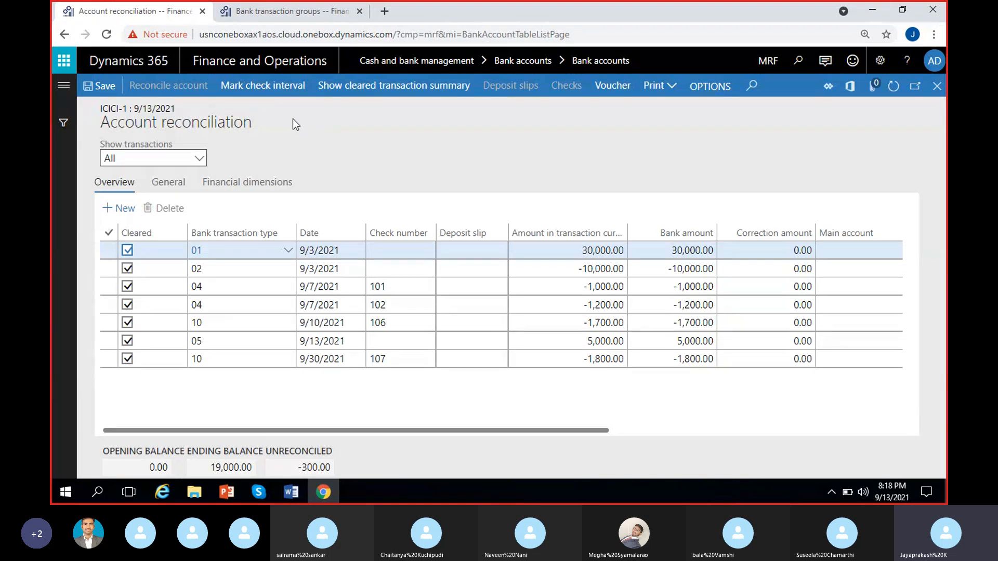
# Select the check 102 transaction and the -10,000.00 transaction in turn to compare which inquiries are available for each.
pyautogui.click(395, 304)
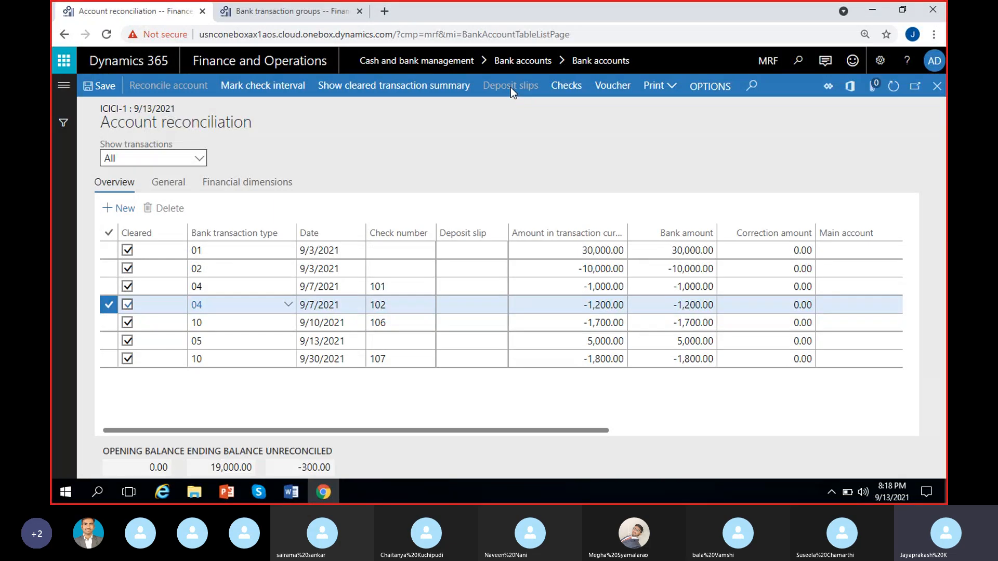
pyautogui.click(398, 307)
pyautogui.click(397, 267)
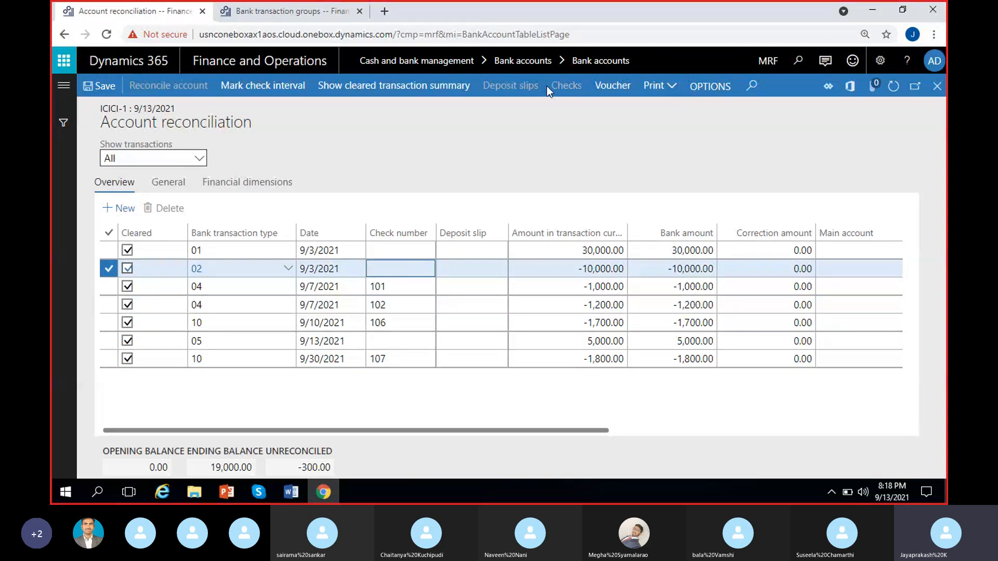
# Open the check details of the check 102 transaction, review its status, recipient and amount, and return to the reconciliation.
pyautogui.click(397, 305)
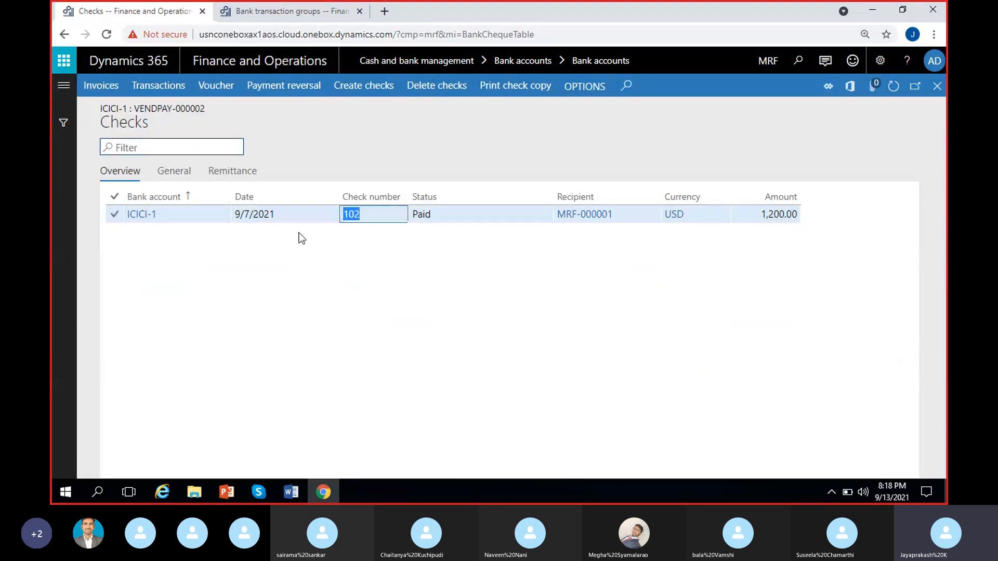
pyautogui.click(432, 217)
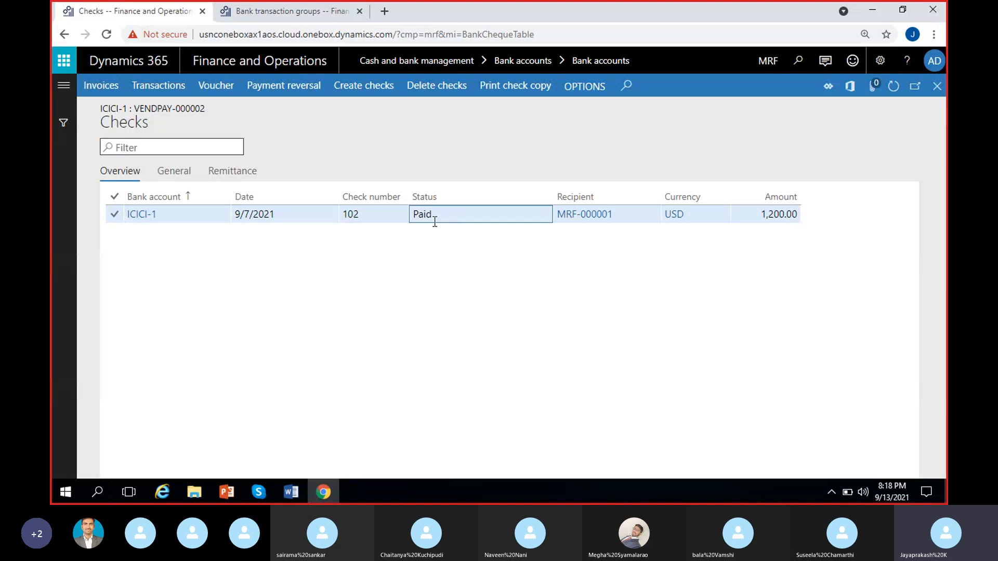
pyautogui.click(634, 222)
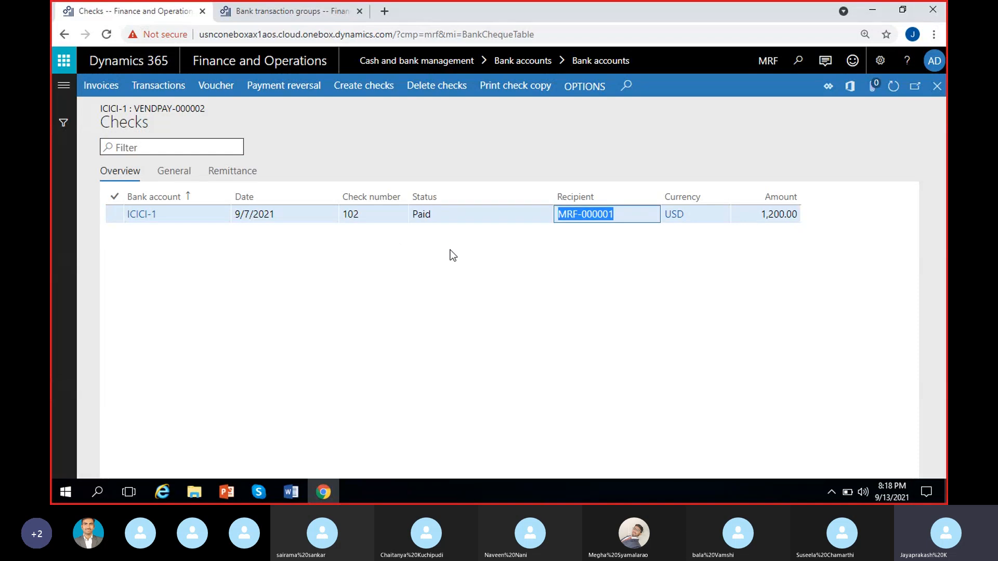
pyautogui.click(646, 298)
pyautogui.click(762, 212)
pyautogui.click(805, 257)
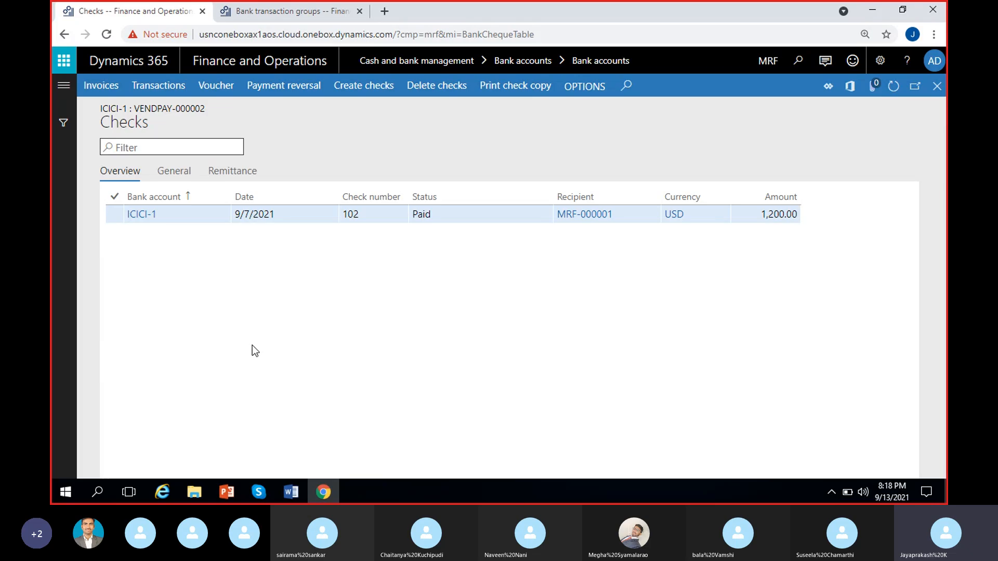
pyautogui.click(937, 86)
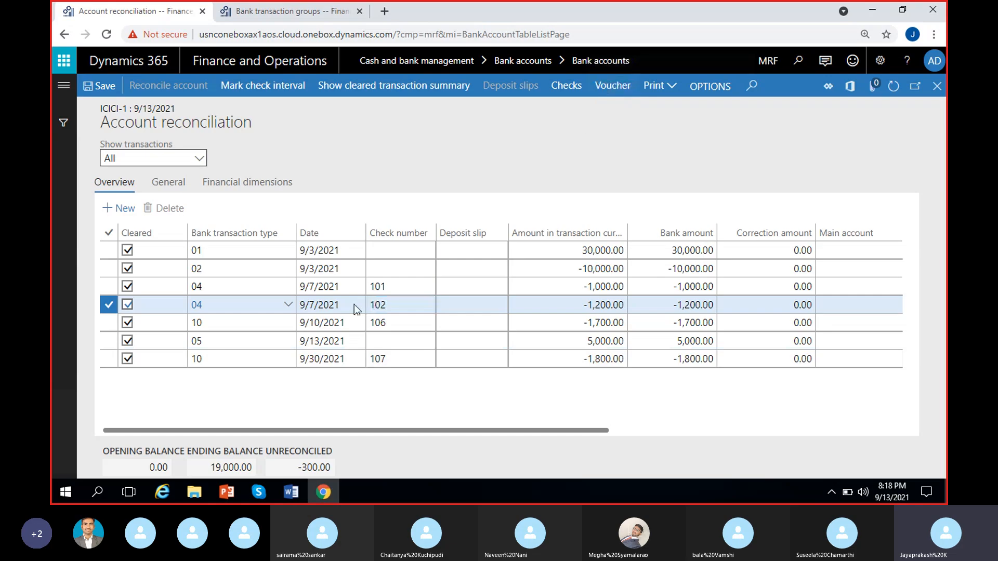
# View the voucher transactions posted for check 102, examine the ledger accounts and amounts, and return to the reconciliation.
pyautogui.click(611, 87)
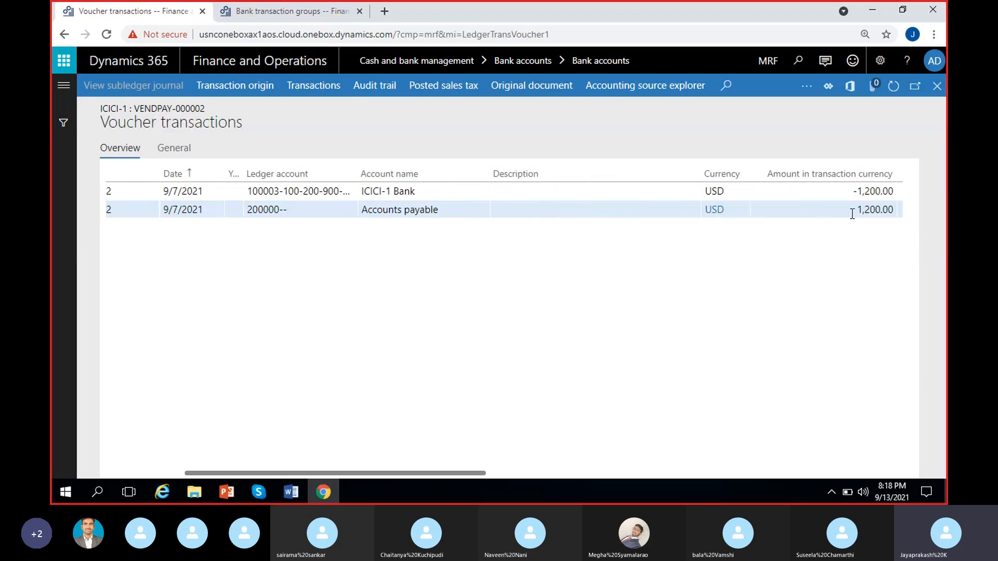
pyautogui.click(853, 211)
pyautogui.hscroll(-5, 528, 338)
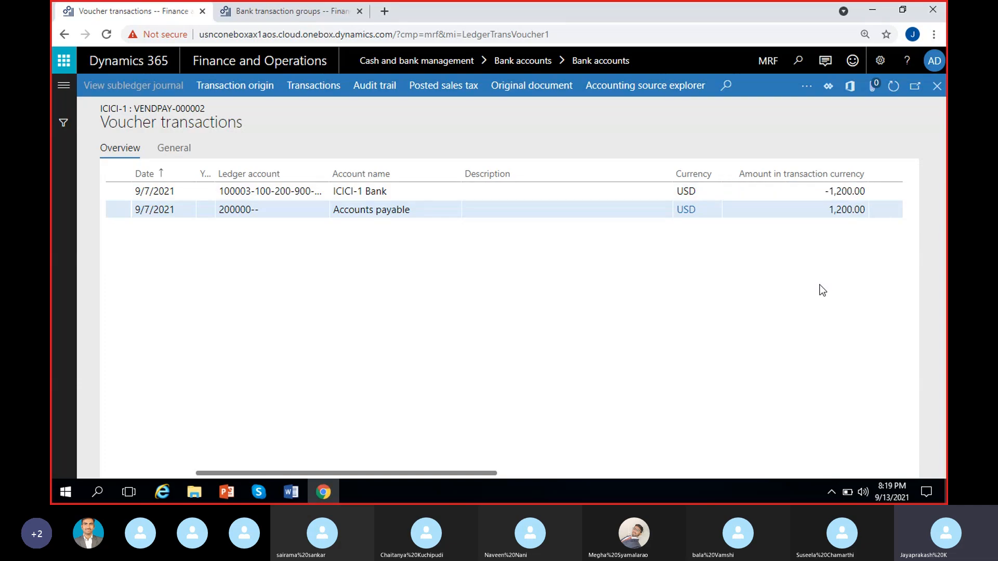
pyautogui.click(937, 86)
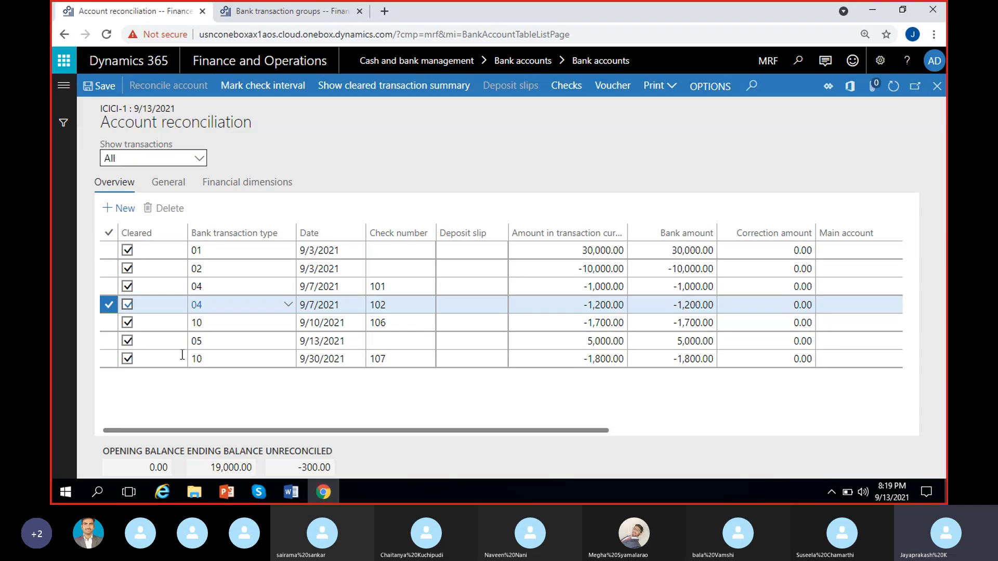
# Select the check 107 transaction and examine its amount together with the unreconciled balance.
pyautogui.click(128, 304)
pyautogui.click(551, 360)
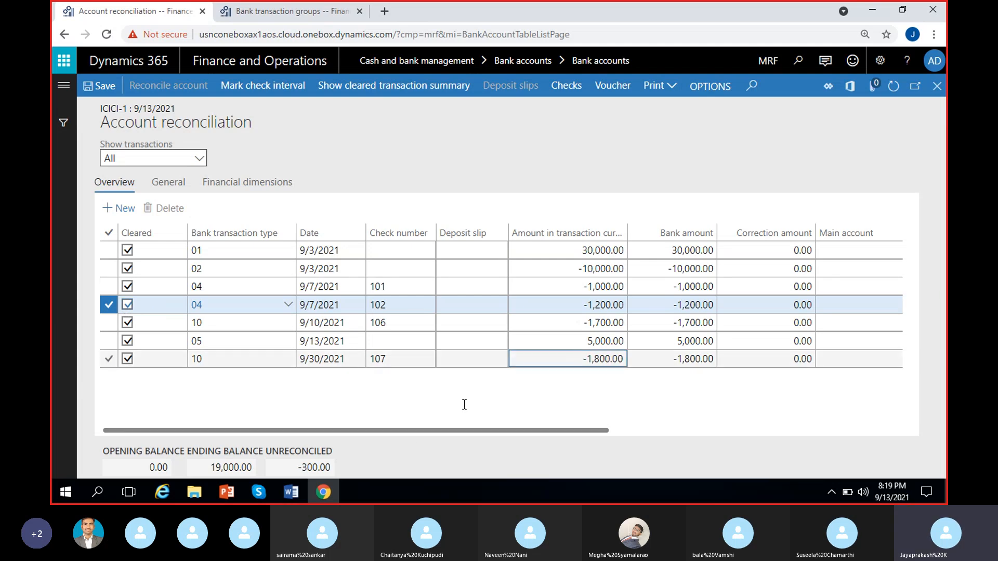
pyautogui.click(297, 469)
pyautogui.click(417, 413)
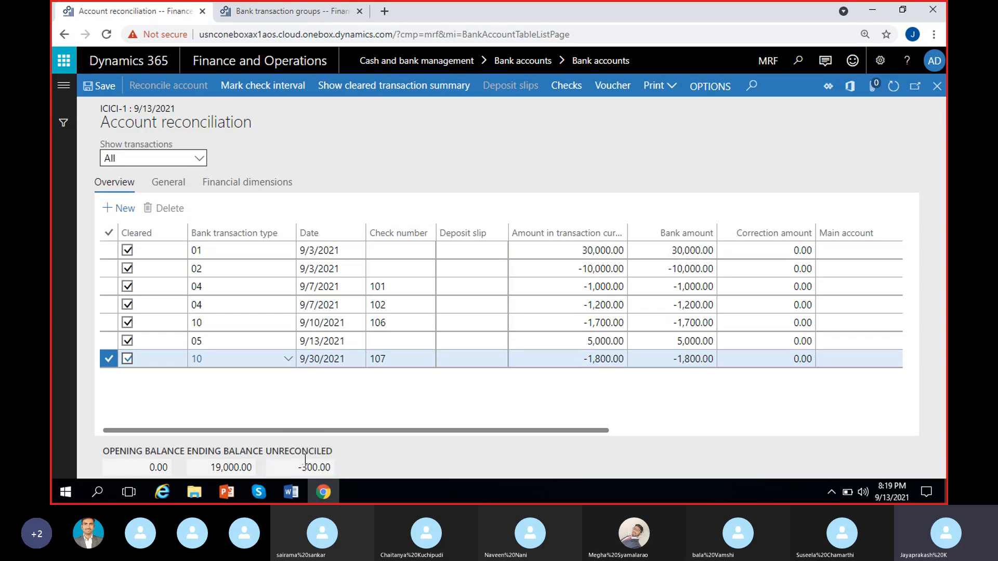
pyautogui.moveTo(299, 467); pyautogui.dragTo(364, 470)
pyautogui.click(383, 397)
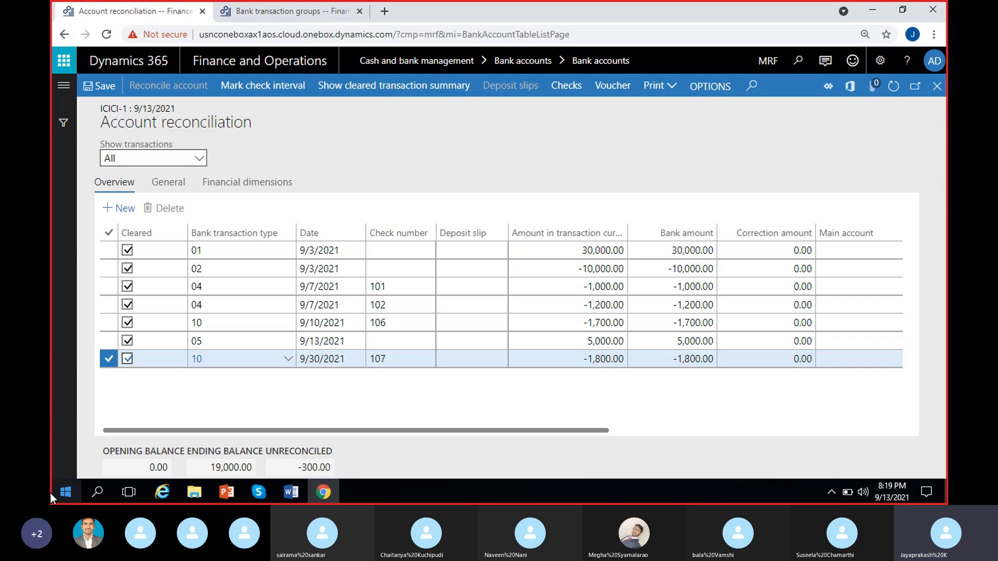
# Switch to the MS Dynamics 8 PM document in Word and add the line "Interest received -" below the ICICI original bank balance.
pyautogui.click(291, 491)
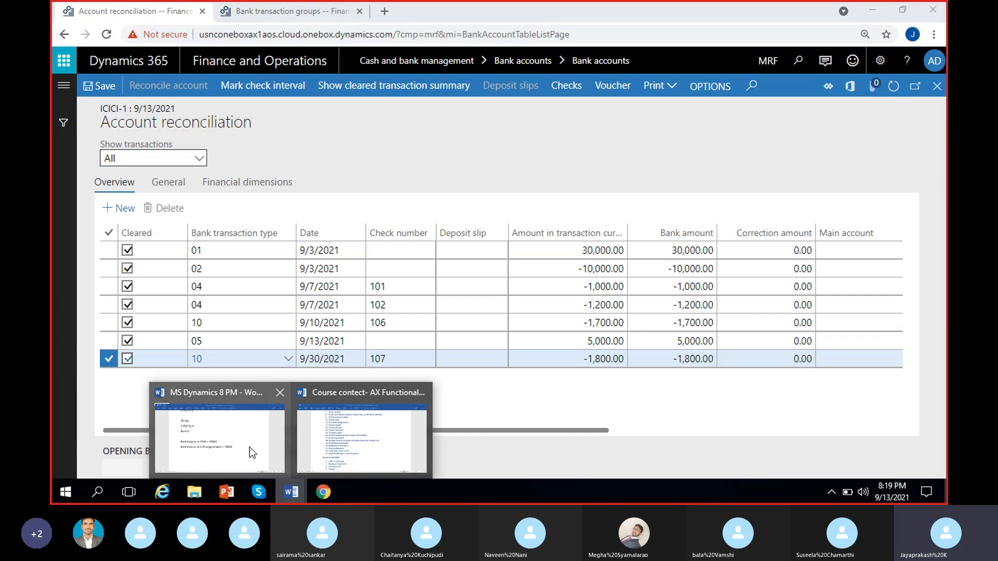
pyautogui.click(250, 447)
pyautogui.click(599, 307)
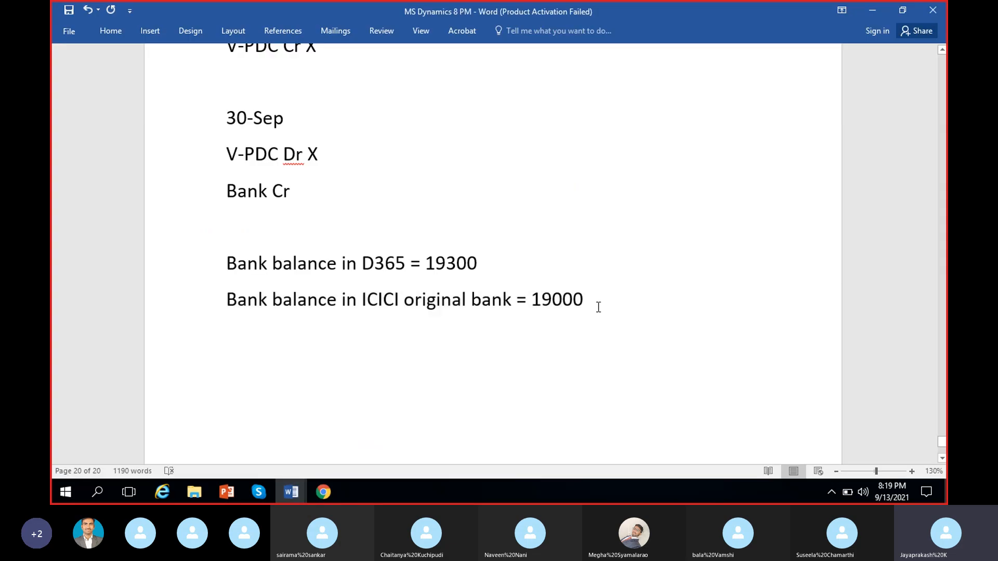
pyautogui.press('Return')
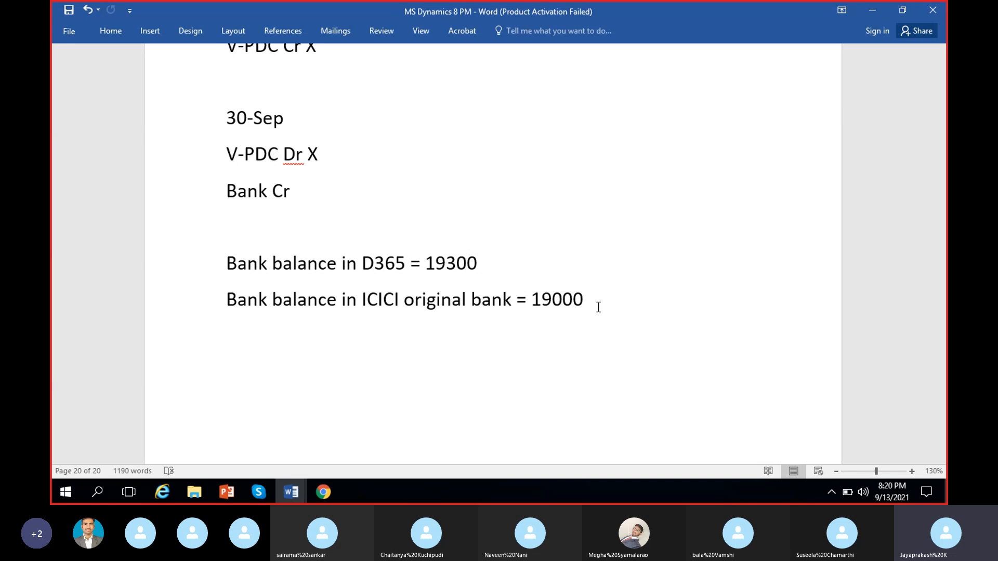
pyautogui.press('Return')
pyautogui.write('Interest recei')
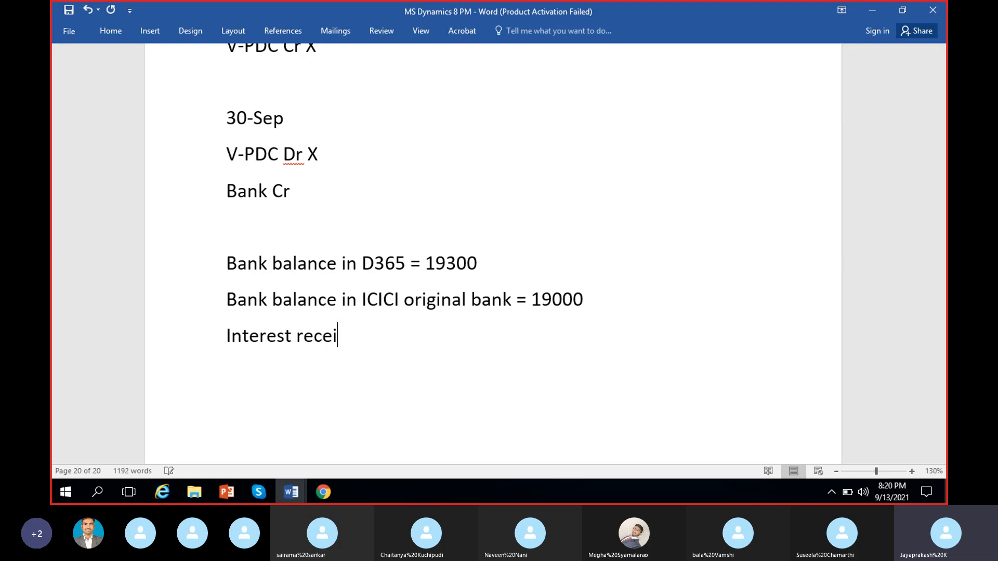
pyautogui.write('ved -')
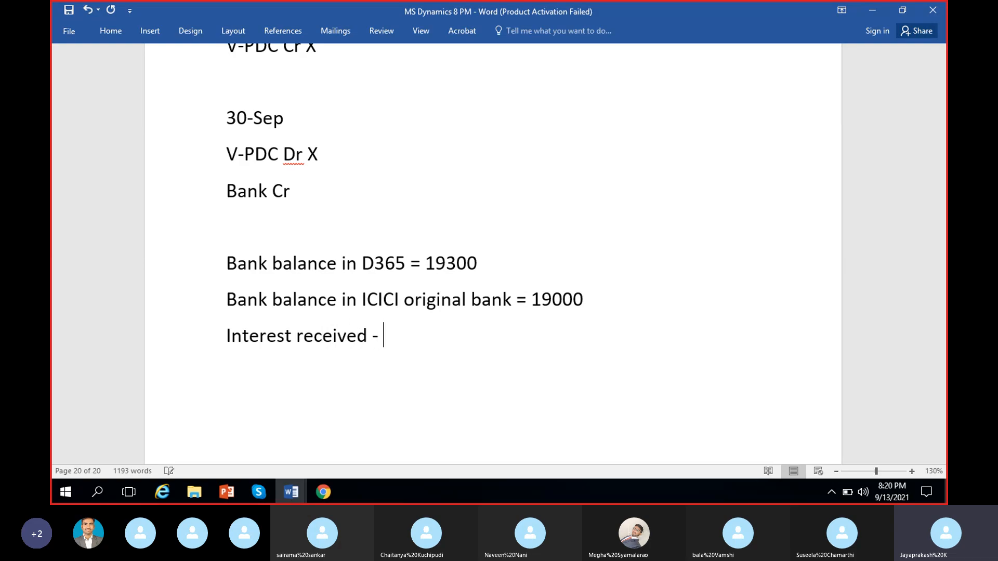
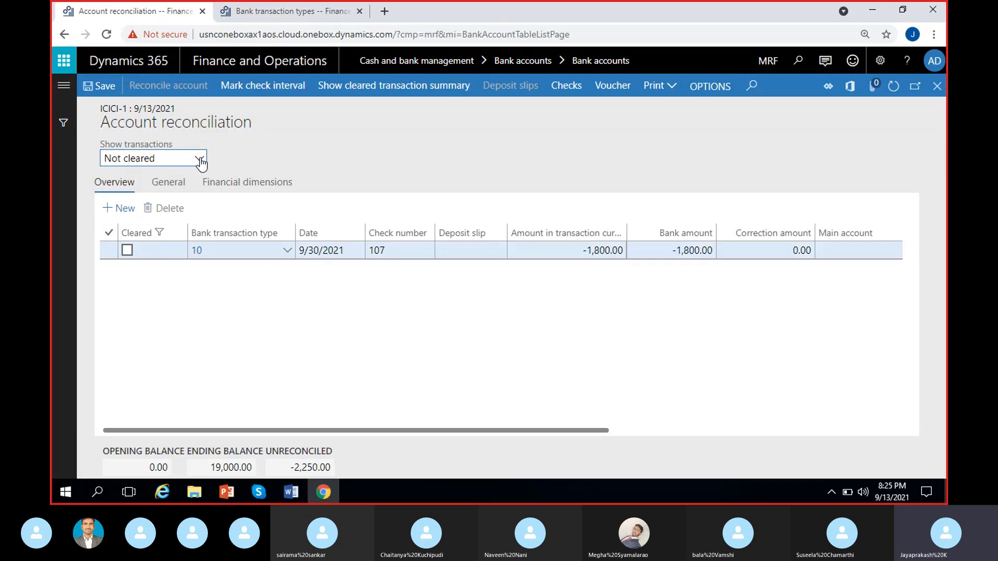
# Show all transactions in the account reconciliation and mark the check 107 transaction as cleared.
pyautogui.click(201, 163)
pyautogui.click(135, 174)
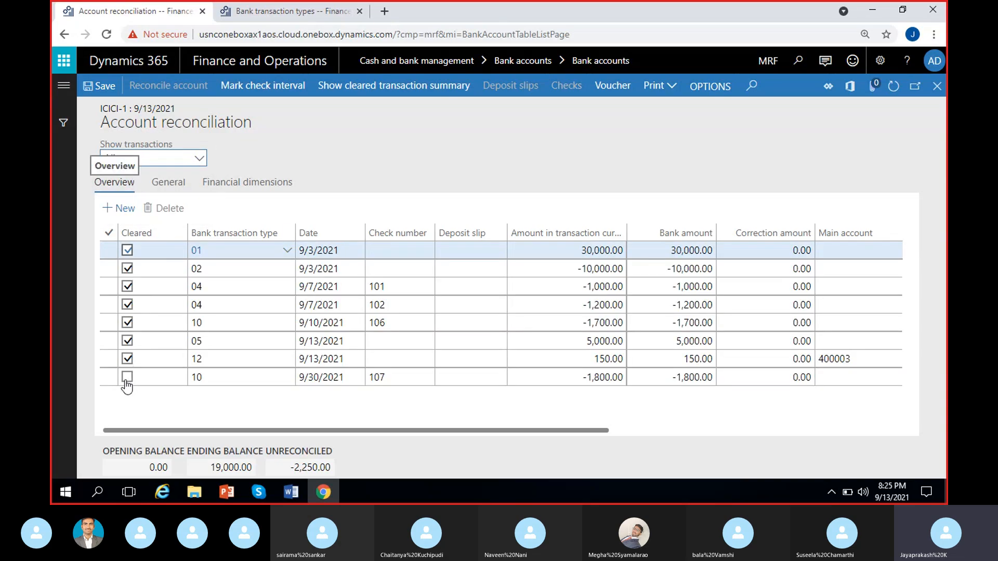
pyautogui.click(126, 380)
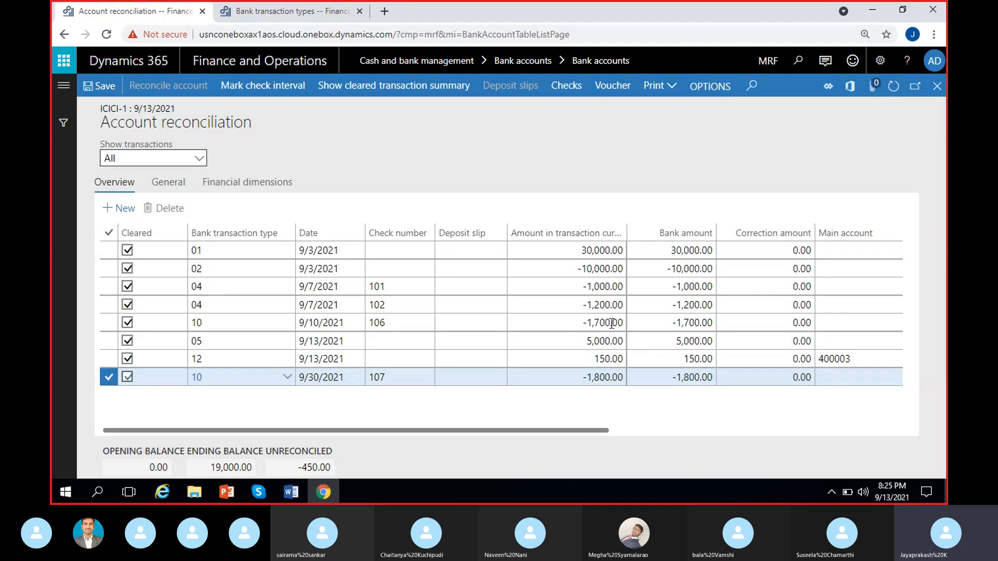
# Widen the Amount in transaction currency column to fit its heading and select the main account of the 150.00 transaction.
pyautogui.moveTo(582, 430); pyautogui.dragTo(653, 430)
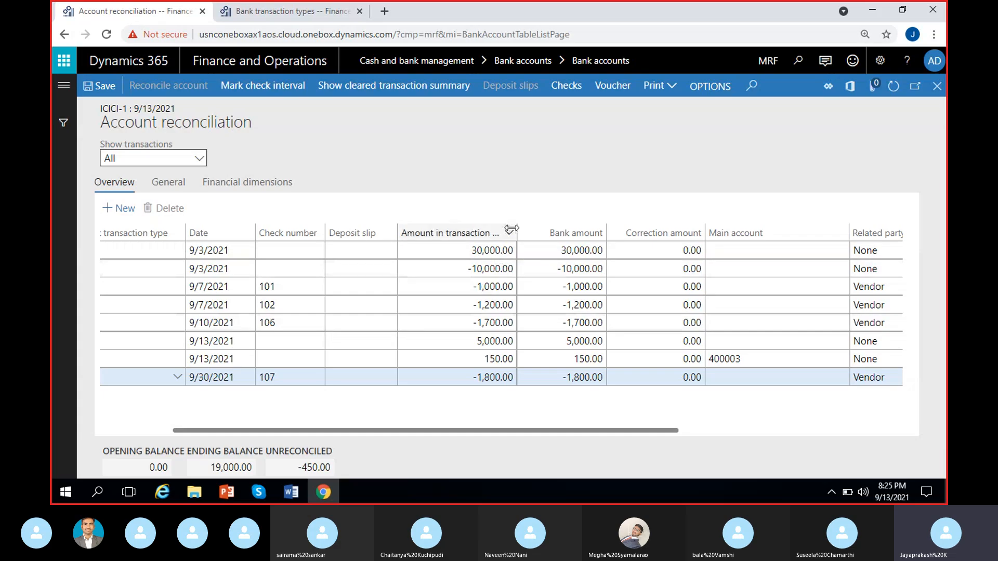
pyautogui.moveTo(517, 231); pyautogui.dragTo(539, 234)
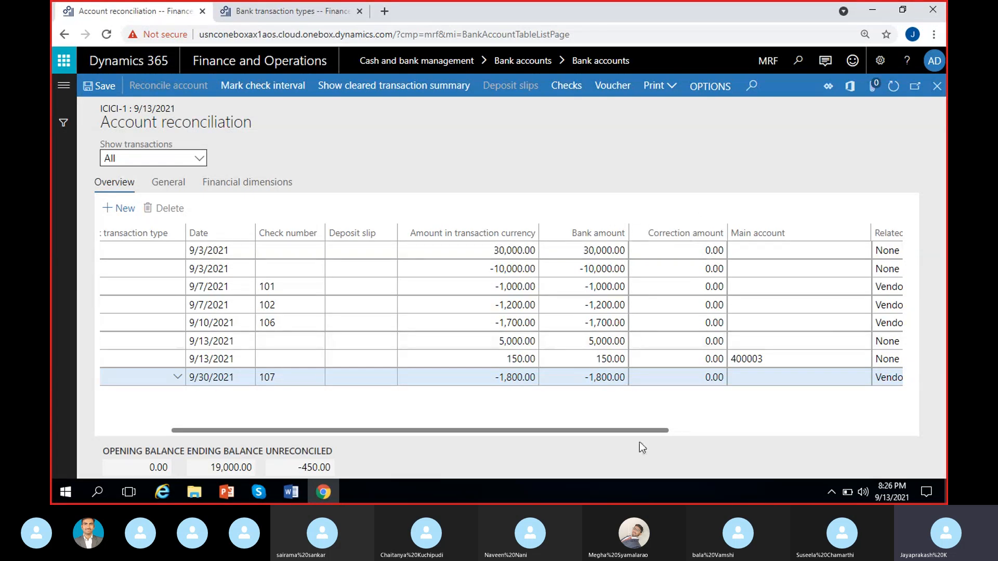
pyautogui.moveTo(642, 431); pyautogui.dragTo(678, 431)
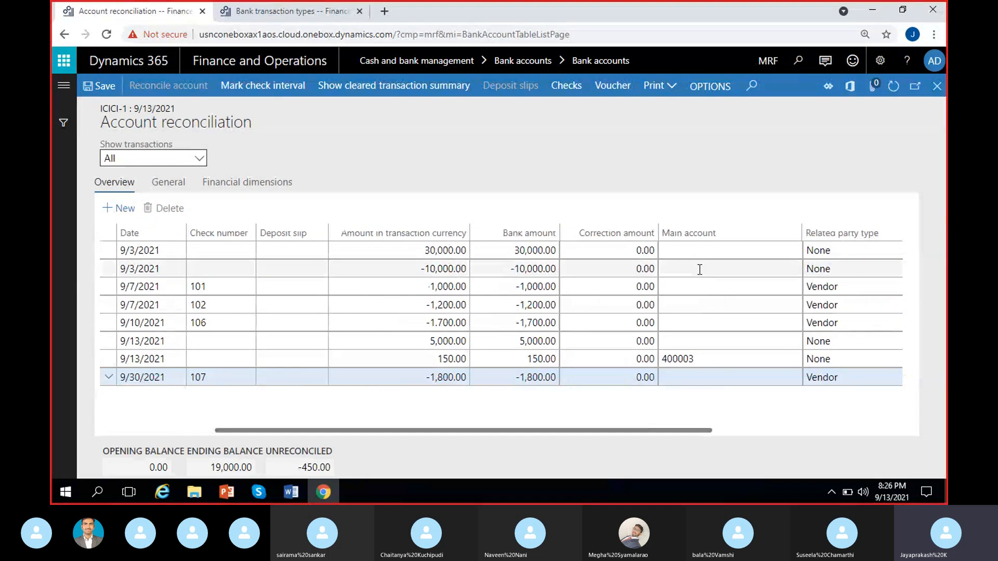
pyautogui.click(681, 359)
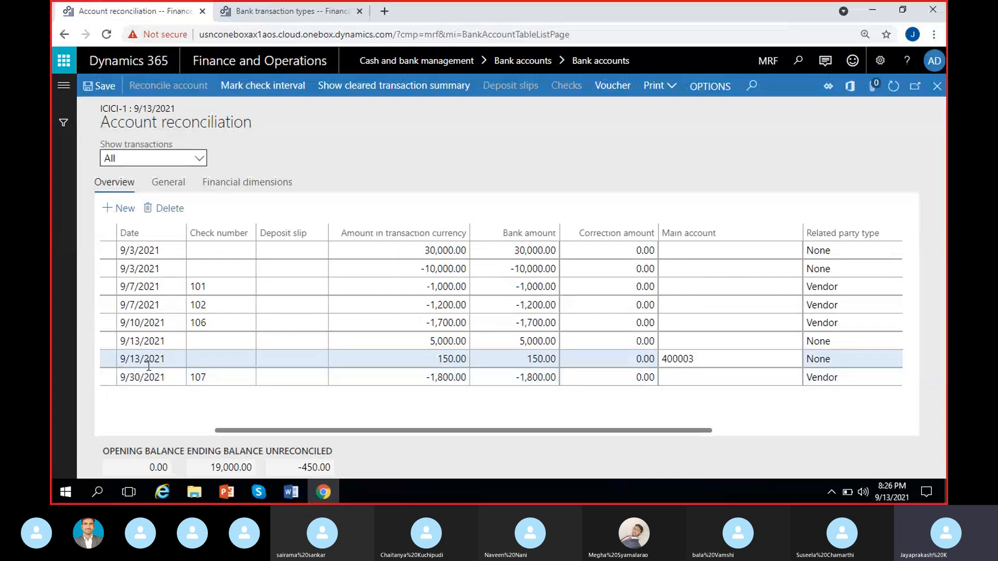
# Compare the related party type and account number of the vendor and non-vendor transactions, and return to the 150.00 transaction.
pyautogui.hscroll(5, 640, 415)
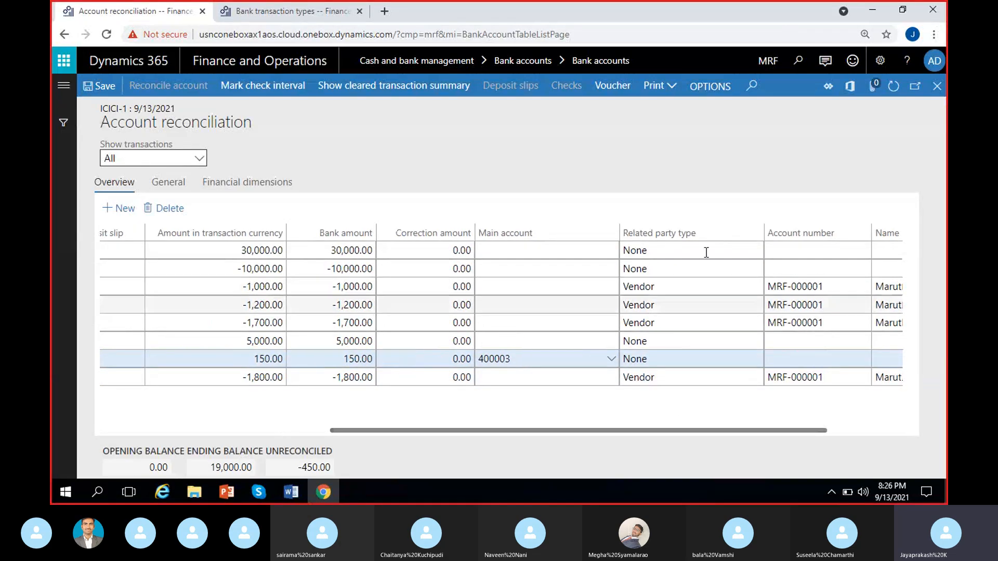
pyautogui.hscroll(2, 659, 425)
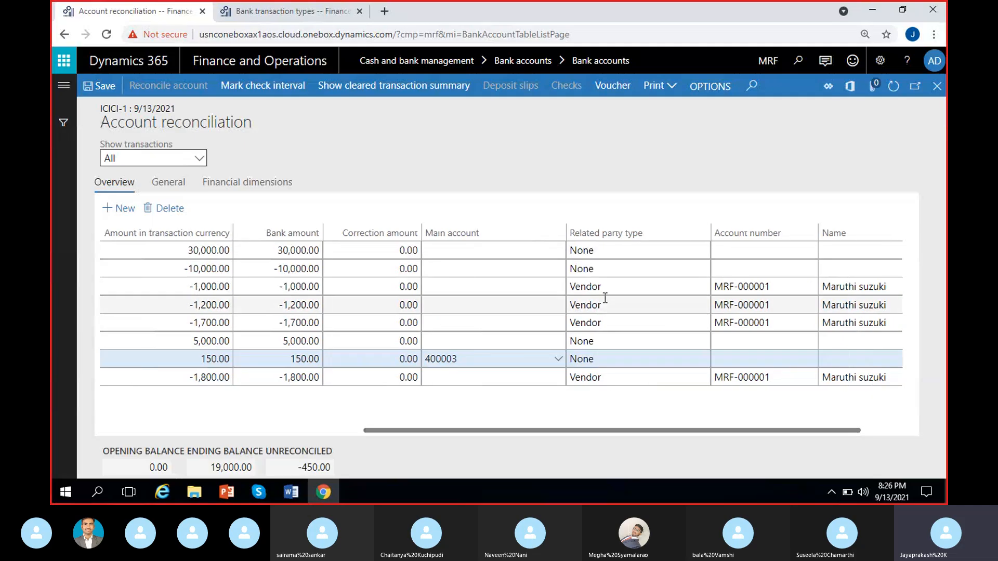
pyautogui.click(619, 287)
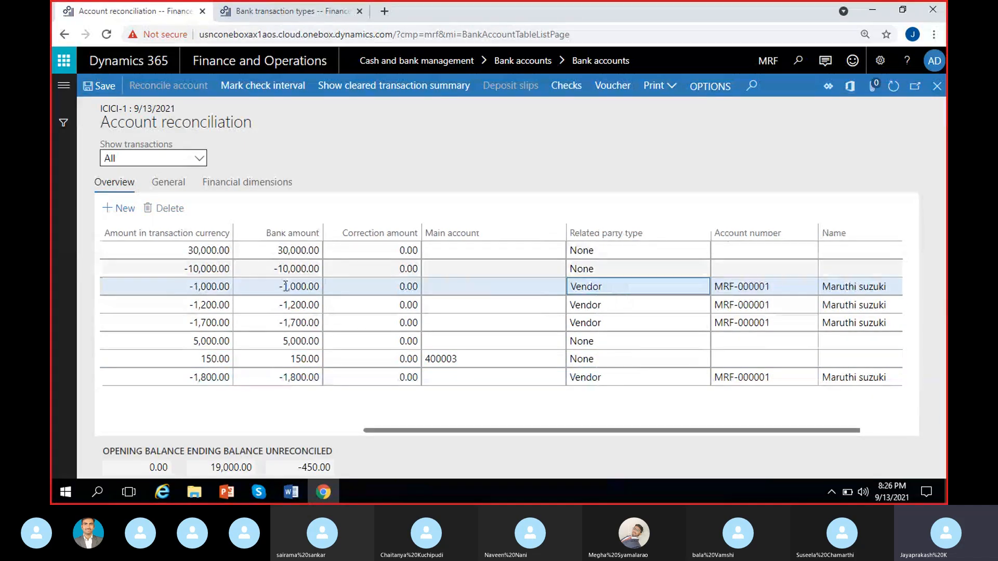
pyautogui.click(622, 250)
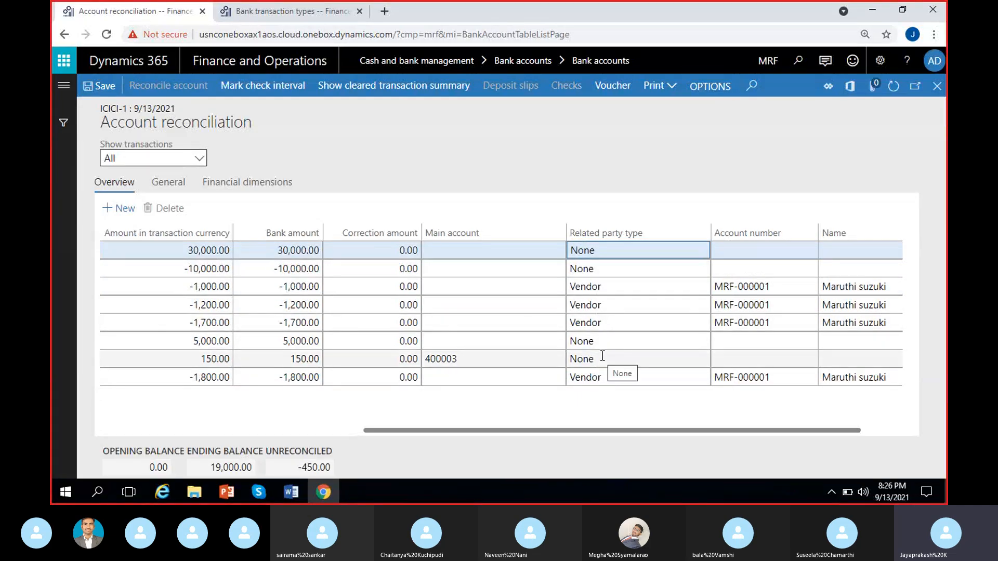
pyautogui.click(609, 341)
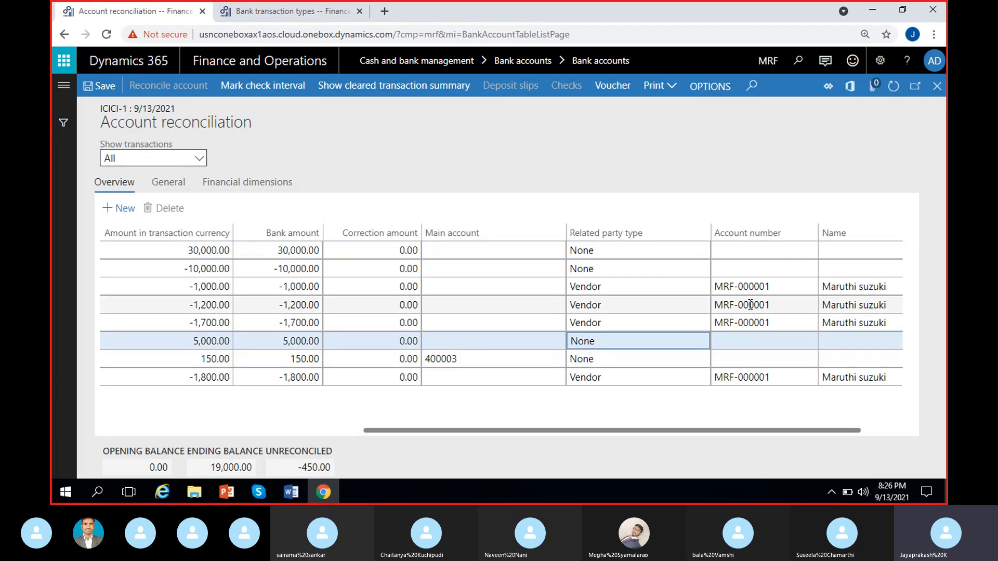
pyautogui.click(787, 287)
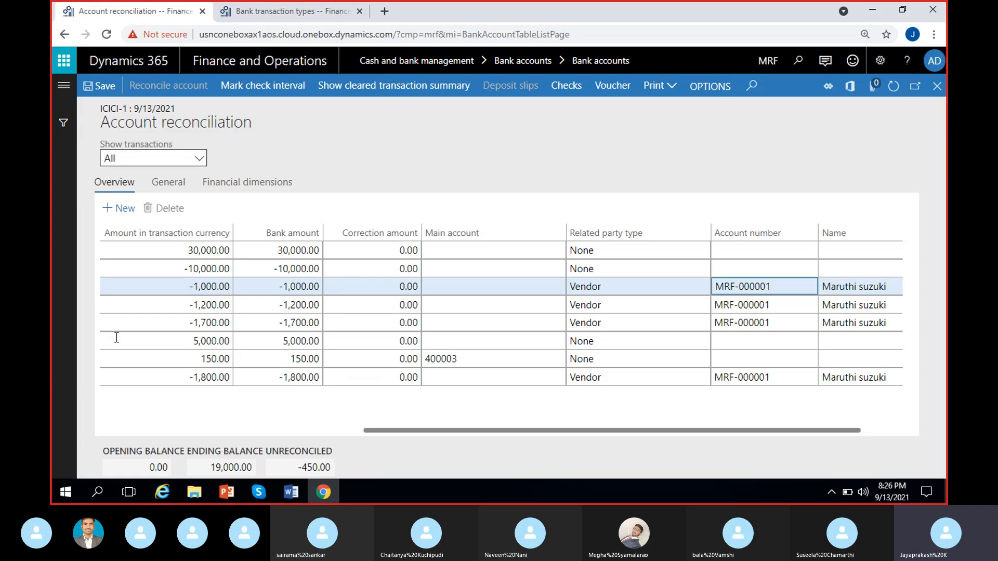
pyautogui.moveTo(527, 435); pyautogui.dragTo(267, 435)
pyautogui.click(400, 356)
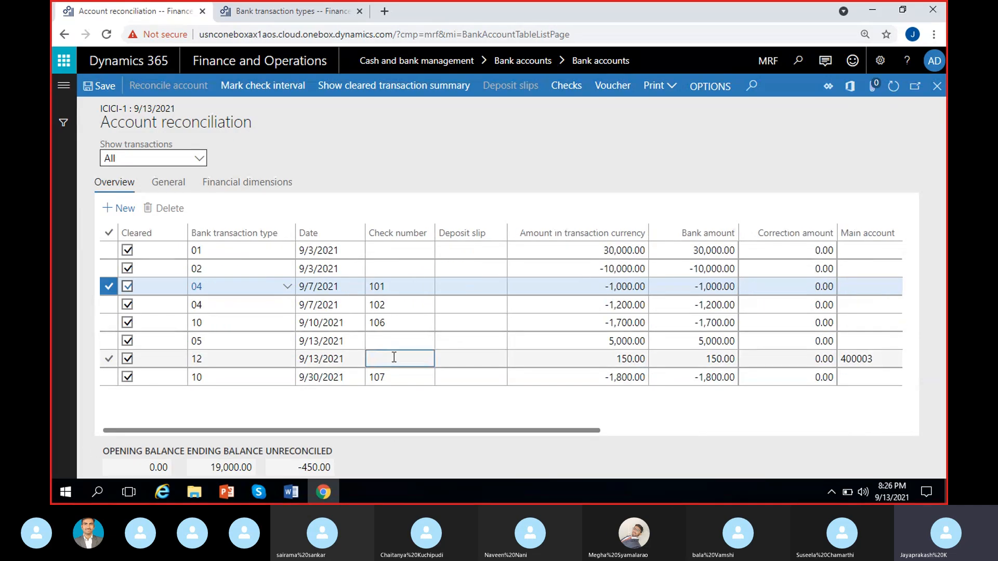
pyautogui.click(349, 357)
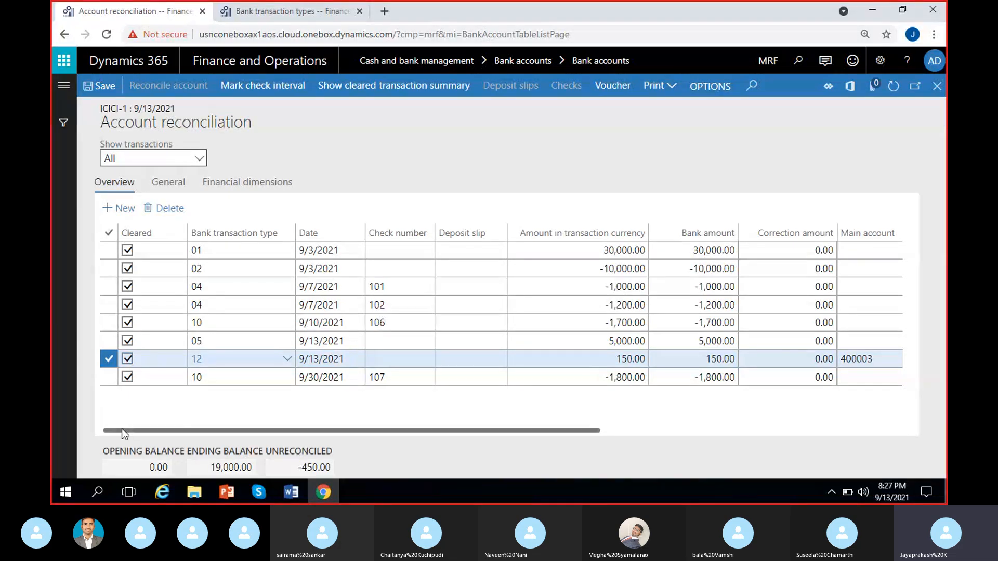
# Switch to the MS Dynamics 8 PM document in Word and review the bank charges and the check 102 fee lines.
pyautogui.click(291, 491)
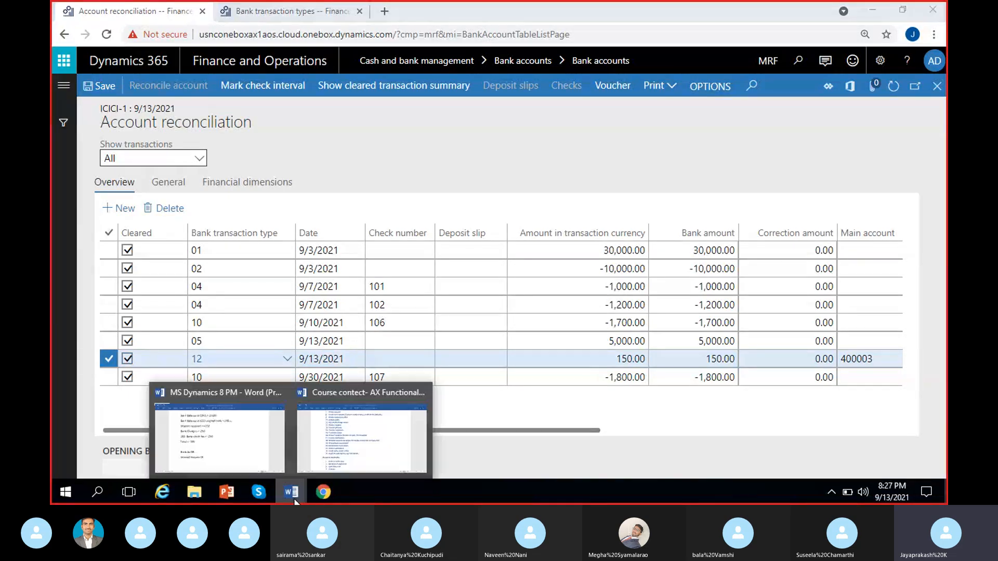
pyautogui.click(230, 451)
pyautogui.scroll(1, 369, 352)
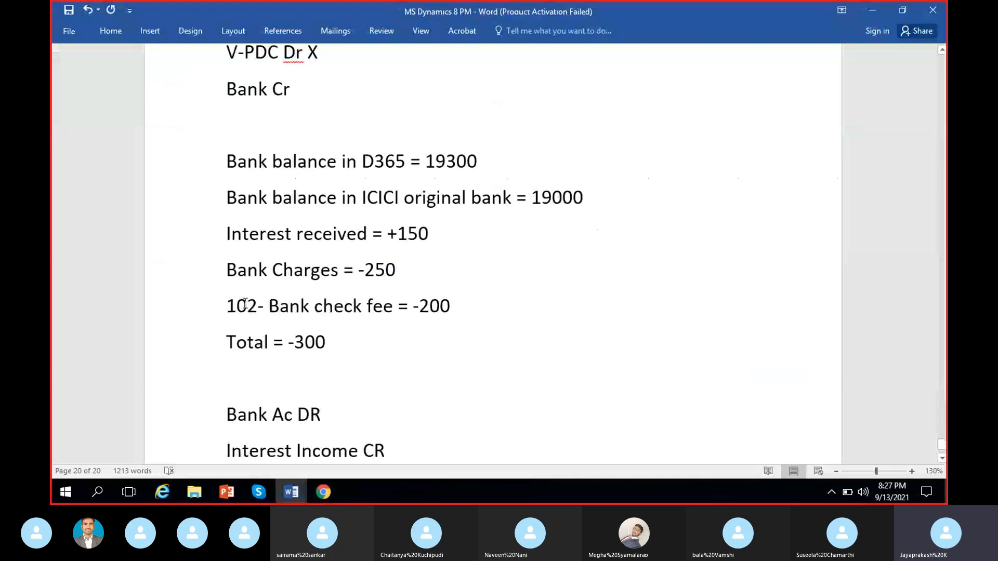
pyautogui.moveTo(243, 274); pyautogui.dragTo(454, 307)
pyautogui.click(344, 306)
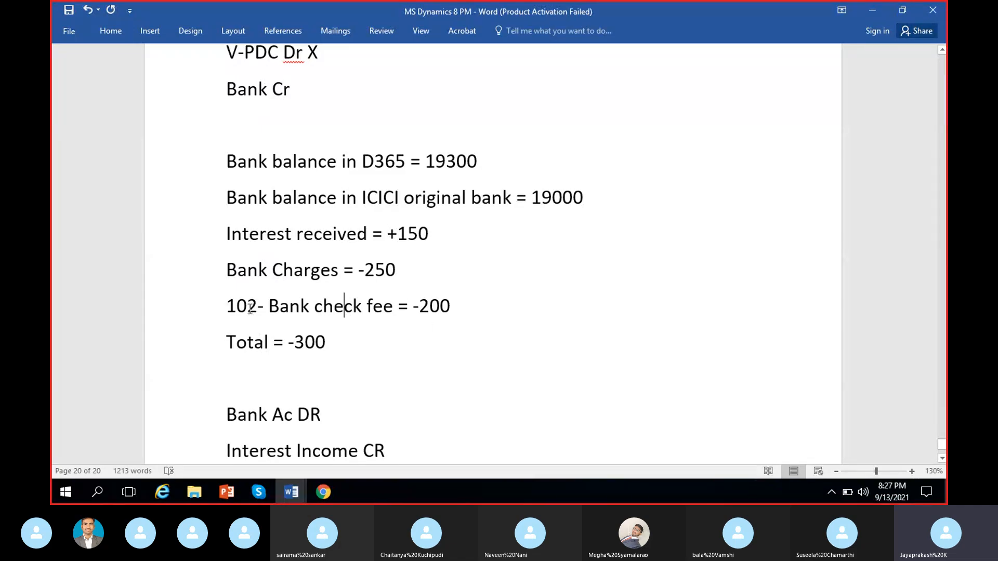
pyautogui.moveTo(448, 309); pyautogui.dragTo(468, 312)
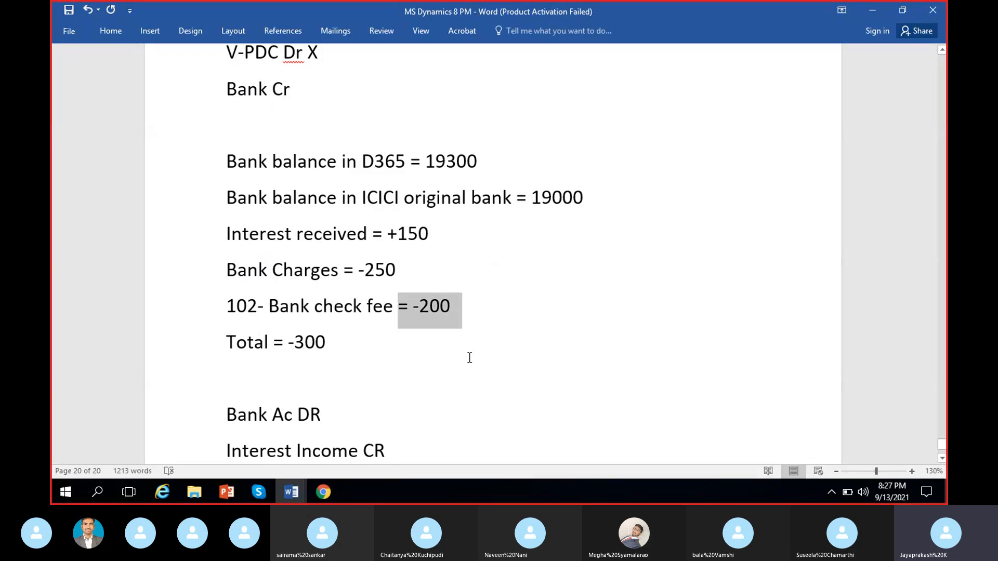
# Switch back to the Dynamics 365 account reconciliation and add a transaction line with bank transaction type 11, Bank fee/Charges.
pyautogui.click(468, 359)
pyautogui.click(871, 11)
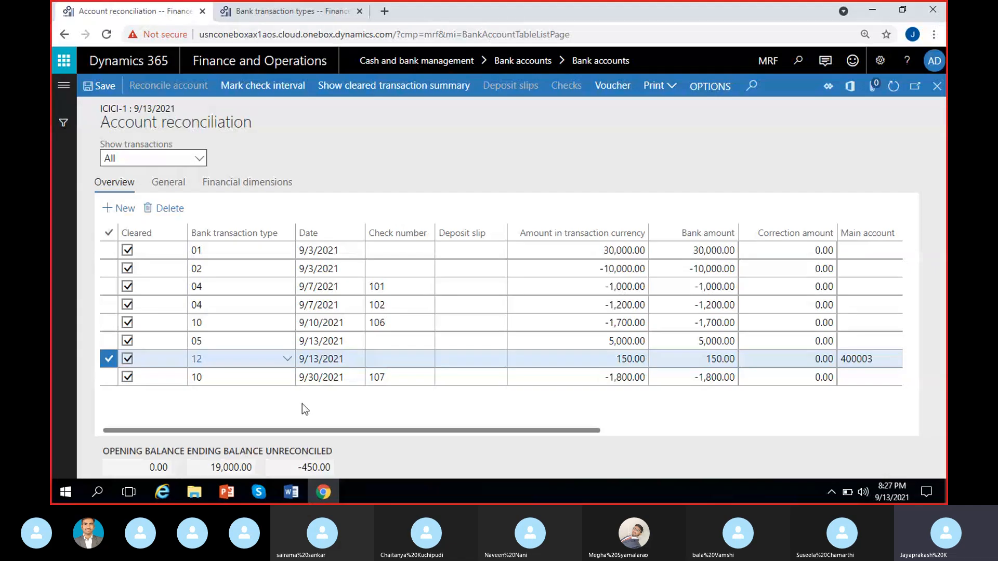
pyautogui.click(381, 359)
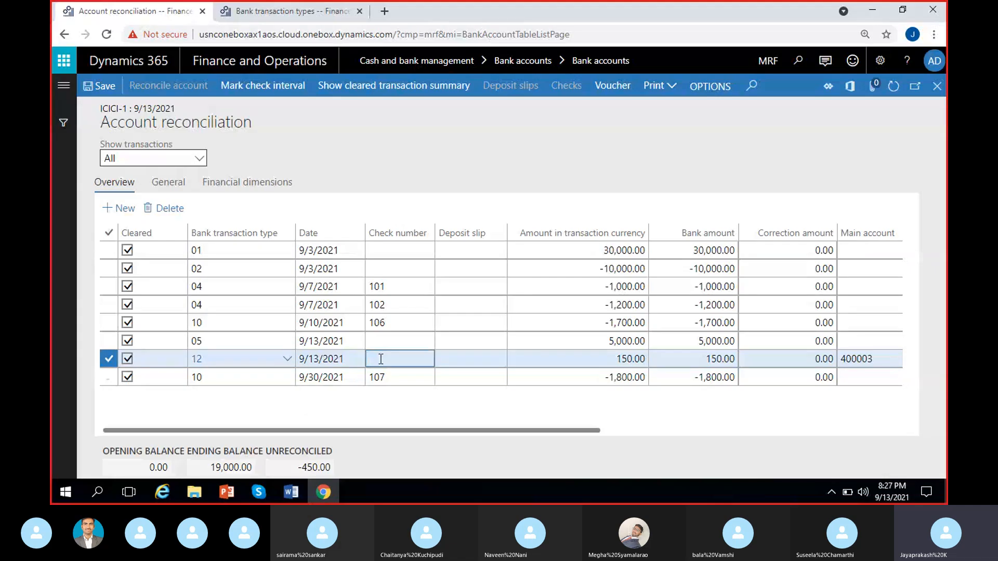
pyautogui.click(121, 208)
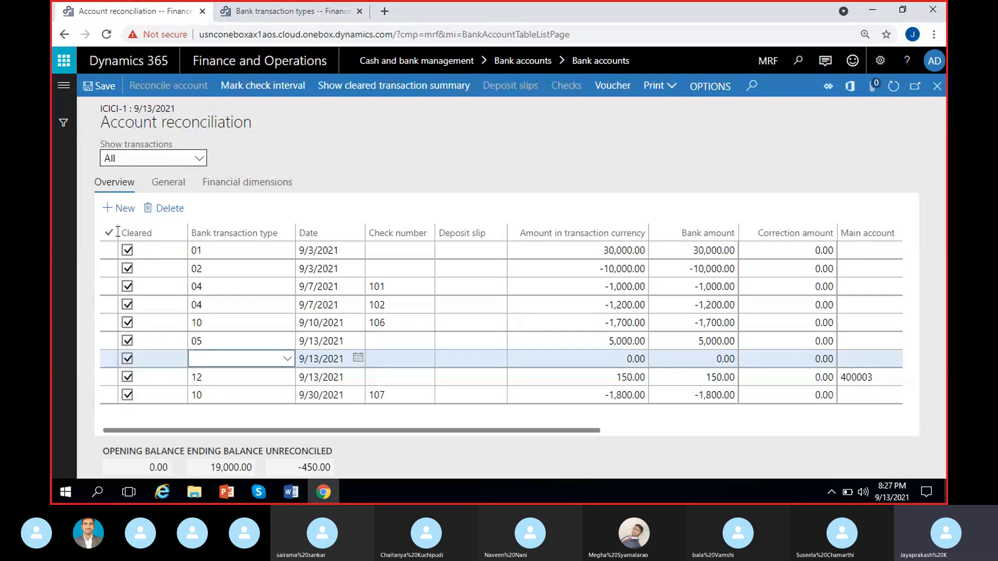
pyautogui.click(287, 359)
pyautogui.scroll(-3, 285, 291)
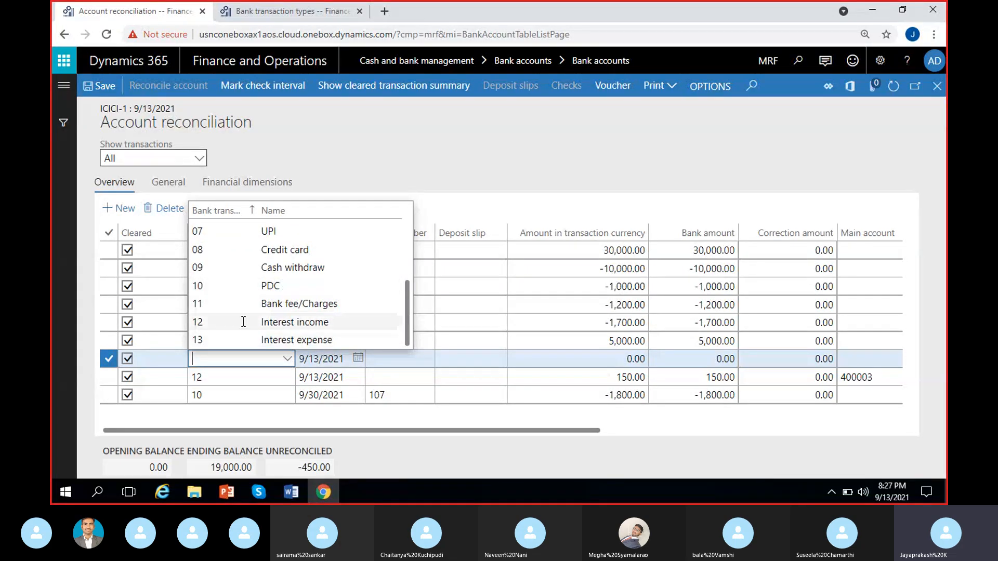
pyautogui.click(301, 306)
# Check which main account is assigned to the new bank fee line and look up its description.
pyautogui.click(681, 431)
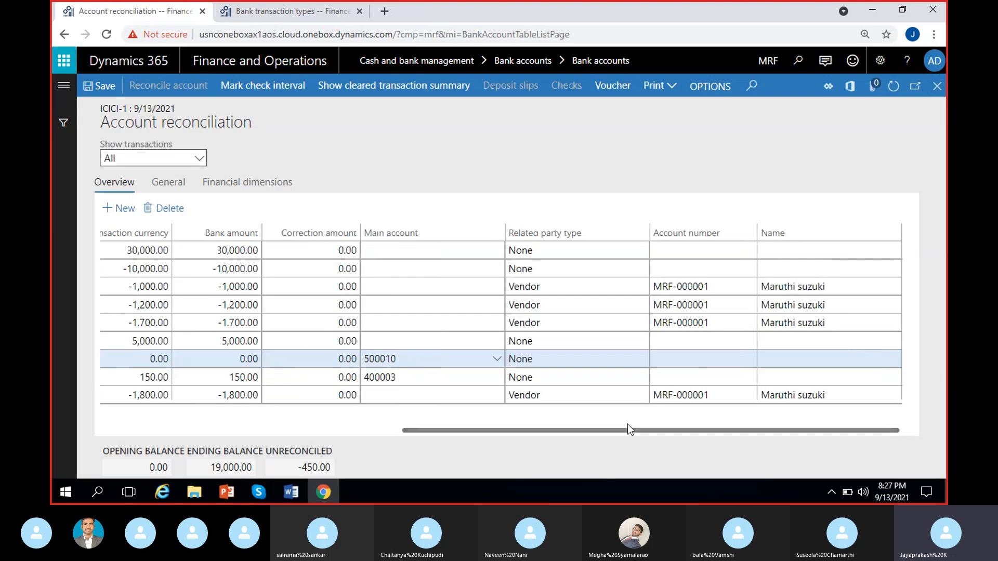
pyautogui.moveTo(628, 430); pyautogui.dragTo(350, 437)
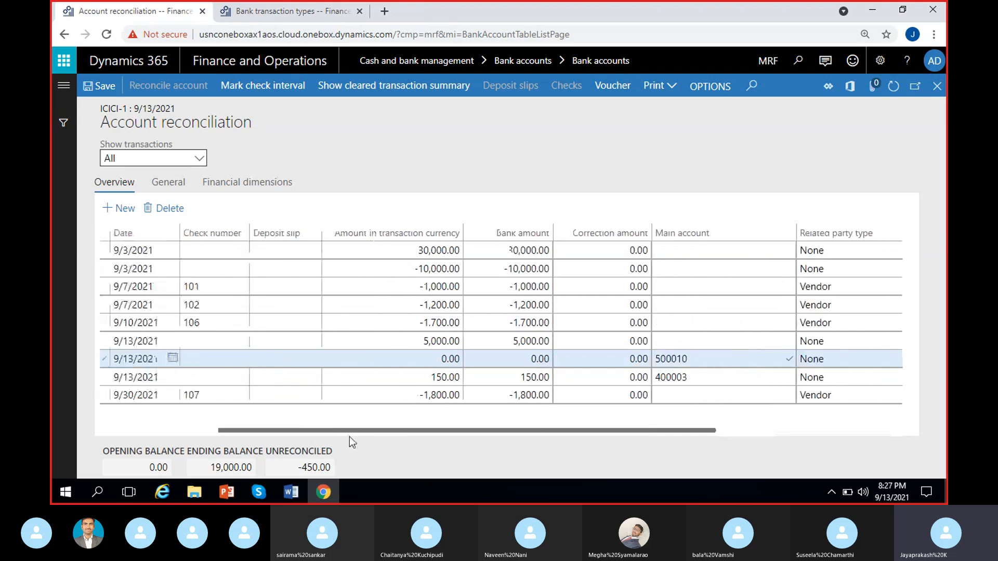
pyautogui.click(796, 360)
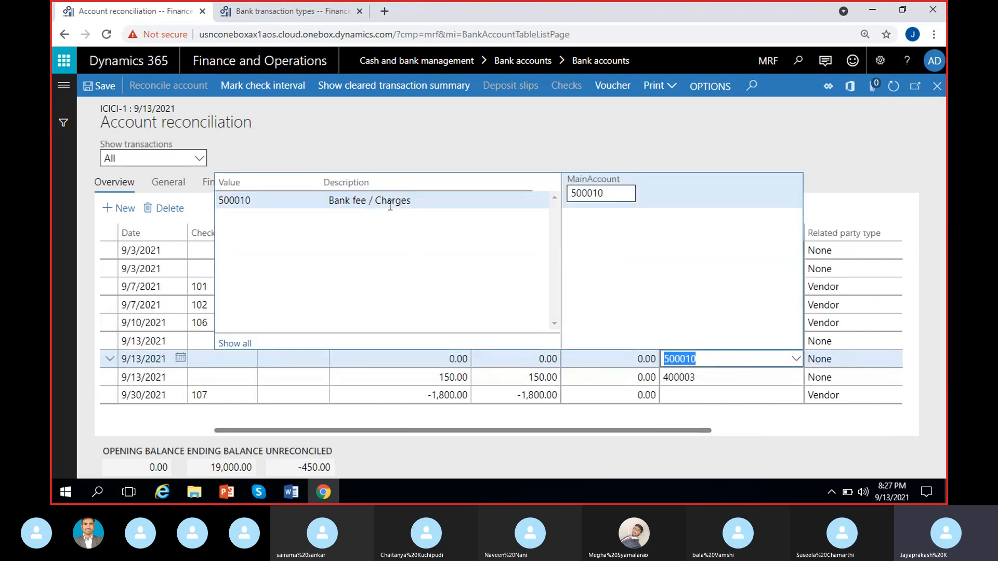
pyautogui.click(708, 130)
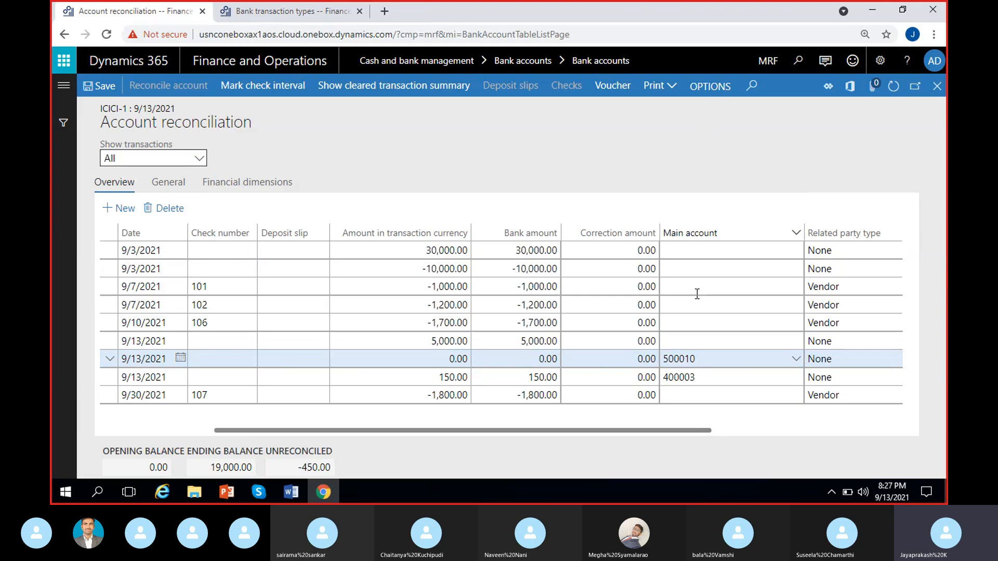
pyautogui.click(720, 356)
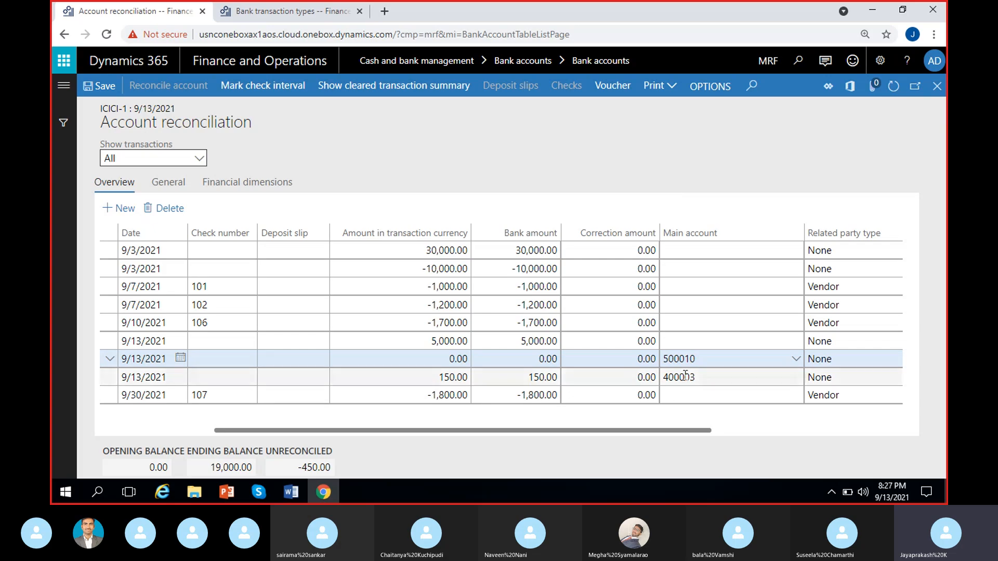
# Check the bank charges line in the Word document and set the bank fee line's amount in transaction currency to -250.00.
pyautogui.moveTo(685, 430); pyautogui.dragTo(663, 429)
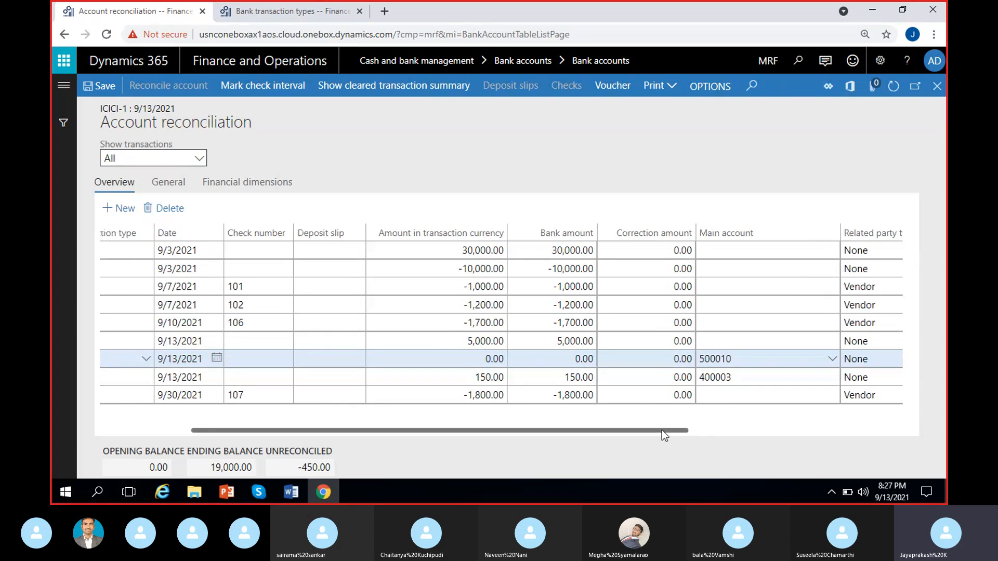
pyautogui.moveTo(536, 430); pyautogui.dragTo(491, 432)
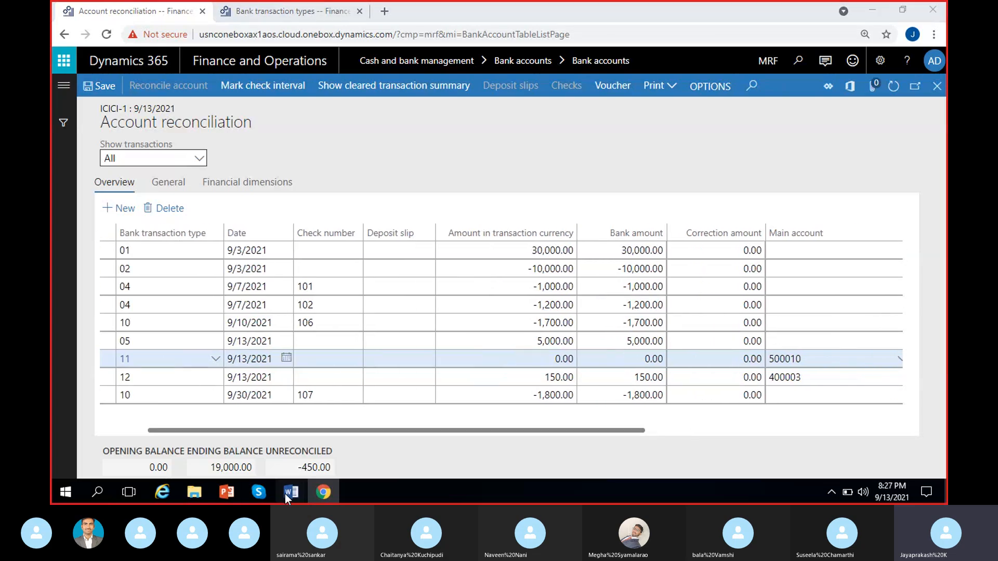
pyautogui.moveTo(285, 494)
pyautogui.click(245, 451)
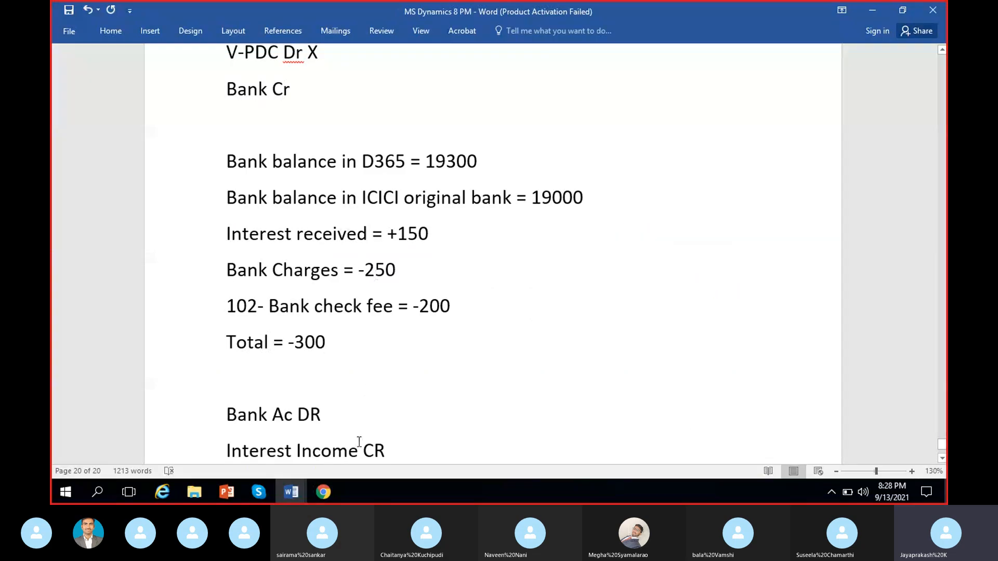
pyautogui.click(871, 11)
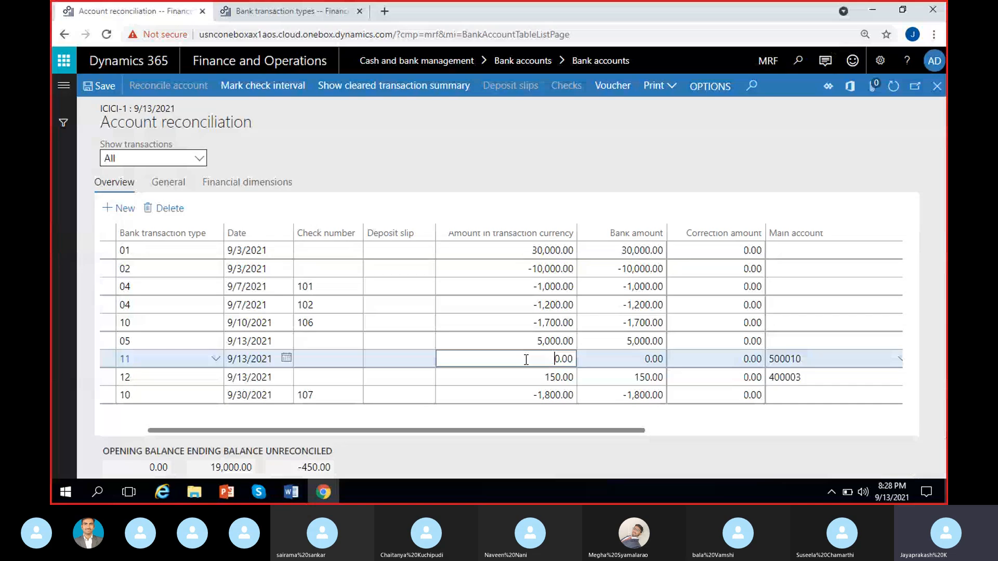
pyautogui.write('5')
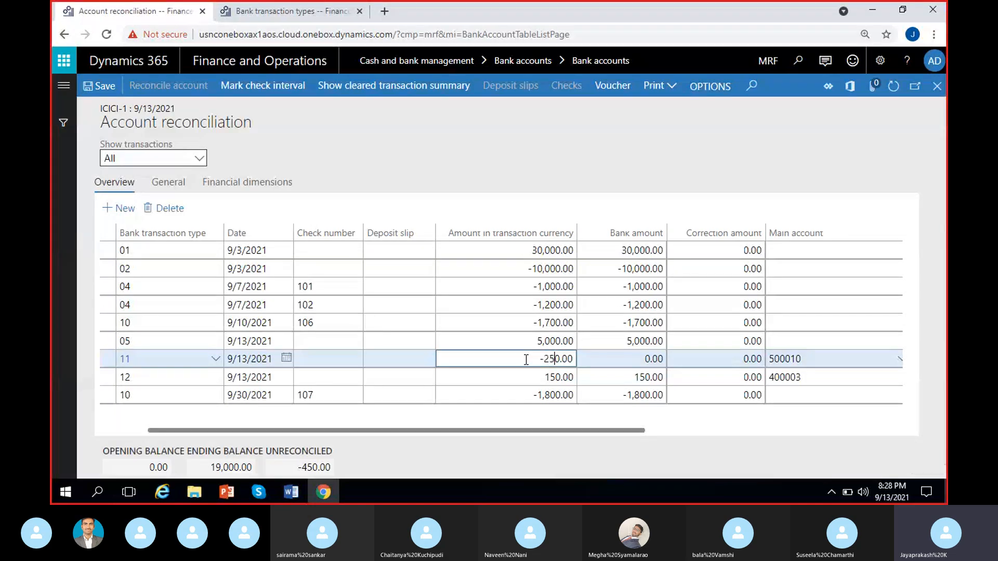
# Set the bank fee line's date to 9/9/2021 and save the account reconciliation.
pyautogui.click(251, 359)
pyautogui.click(286, 358)
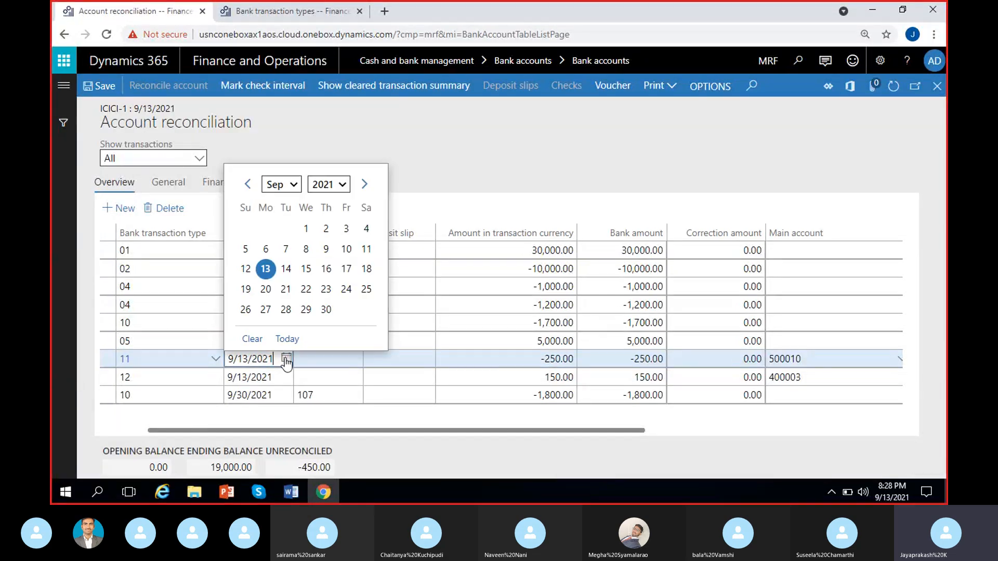
pyautogui.click(326, 250)
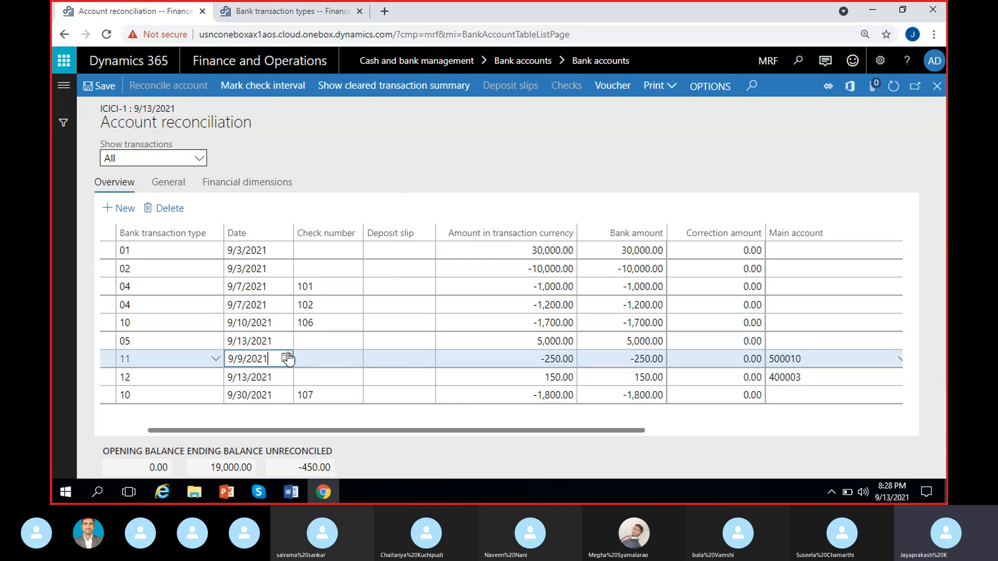
pyautogui.click(98, 86)
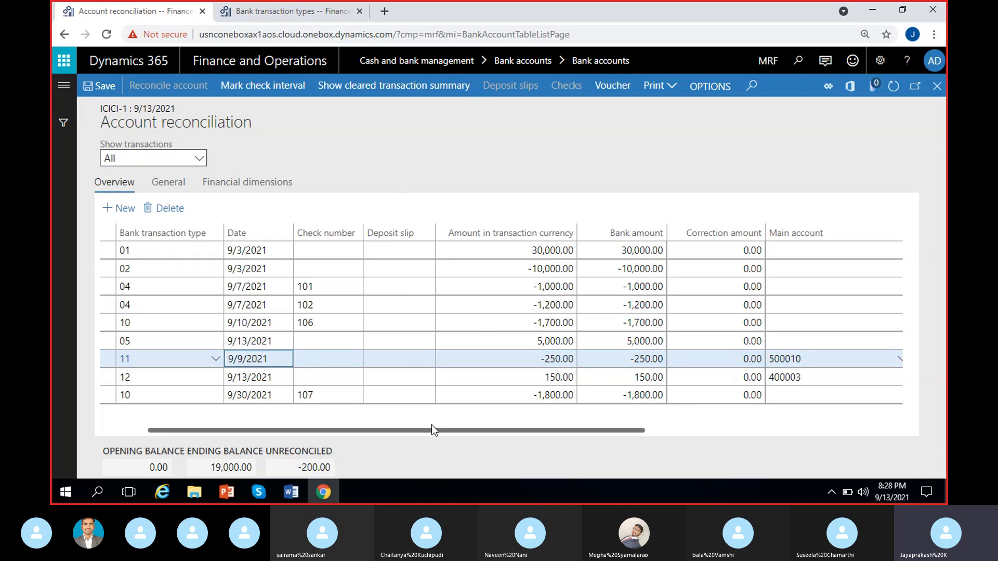
# Look up the voucher transactions of the 150.00 interest line and return to the account reconciliation.
pyautogui.click(484, 378)
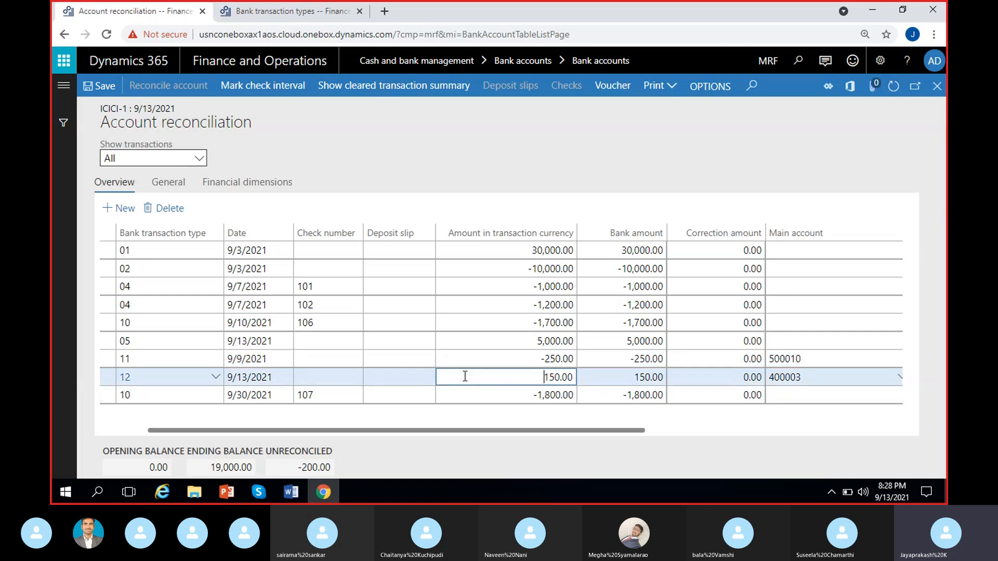
pyautogui.click(608, 90)
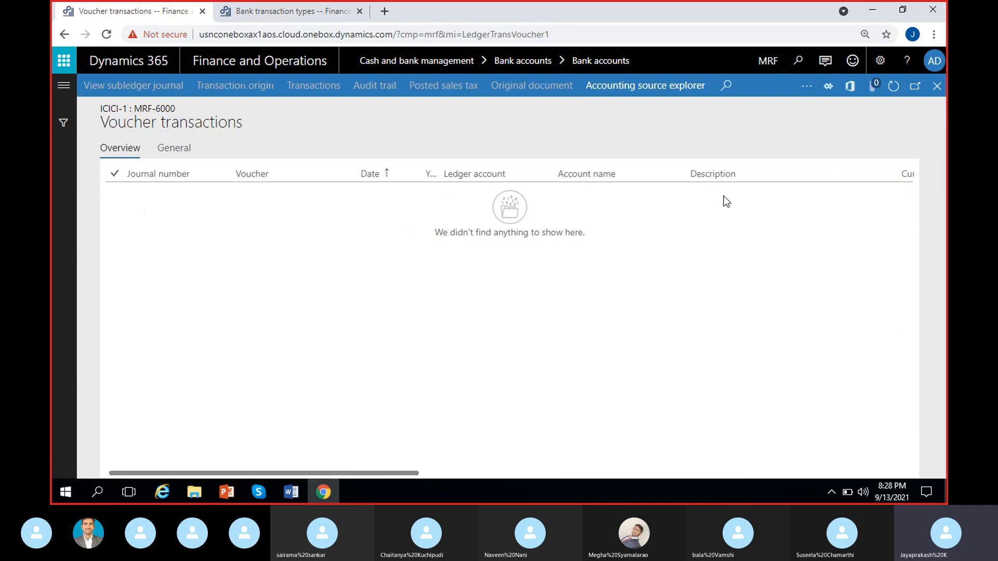
pyautogui.click(938, 87)
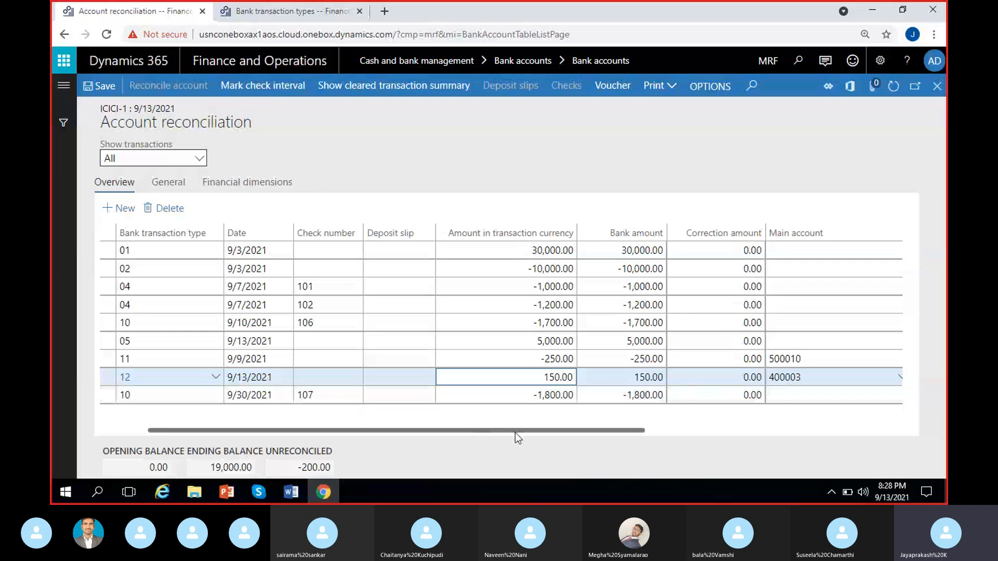
pyautogui.click(554, 417)
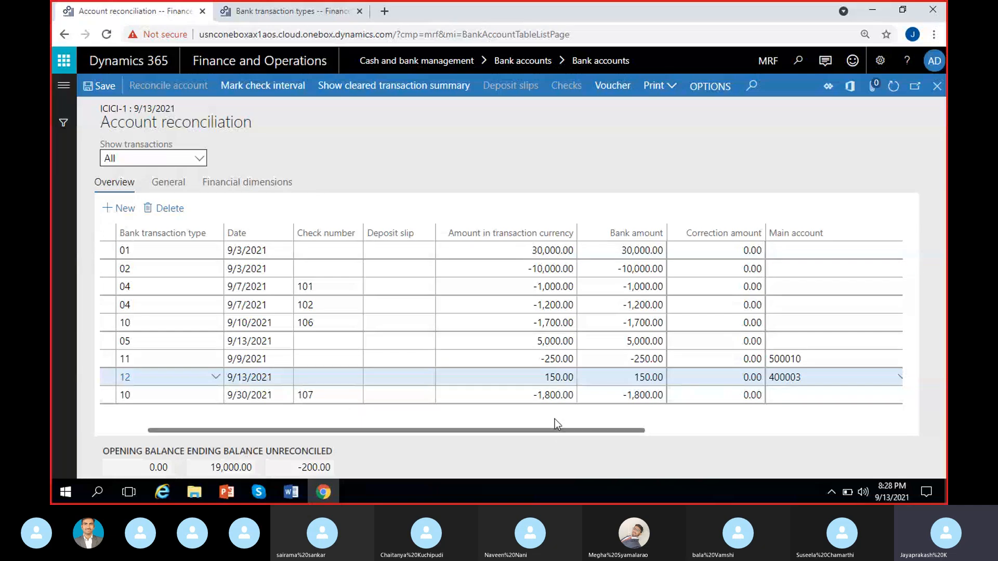
# Examine the unreconciled amount in the account reconciliation totals.
pyautogui.click(315, 467)
pyautogui.click(403, 464)
pyautogui.click(292, 462)
pyautogui.click(354, 469)
pyautogui.moveTo(290, 471); pyautogui.dragTo(399, 464)
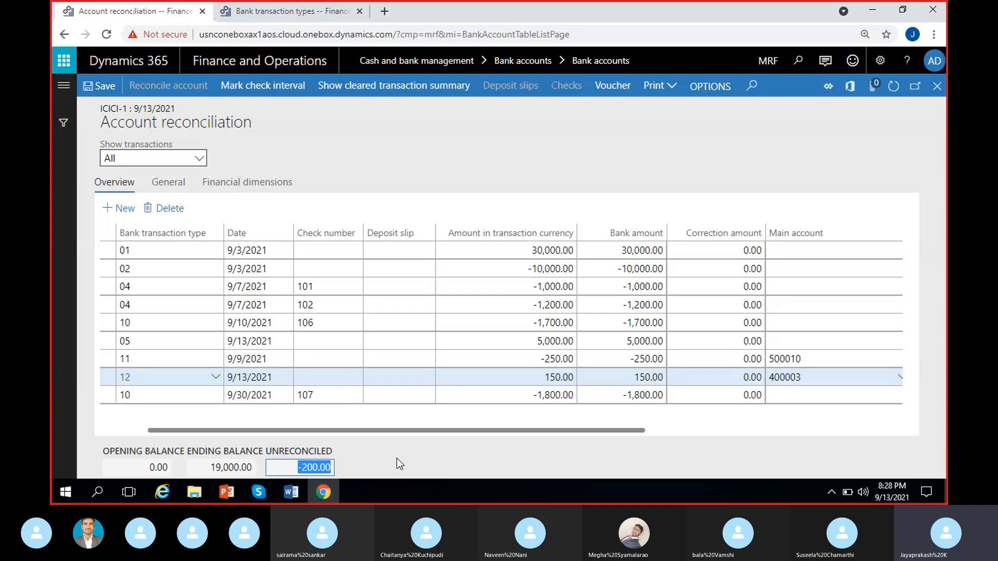
pyautogui.click(399, 464)
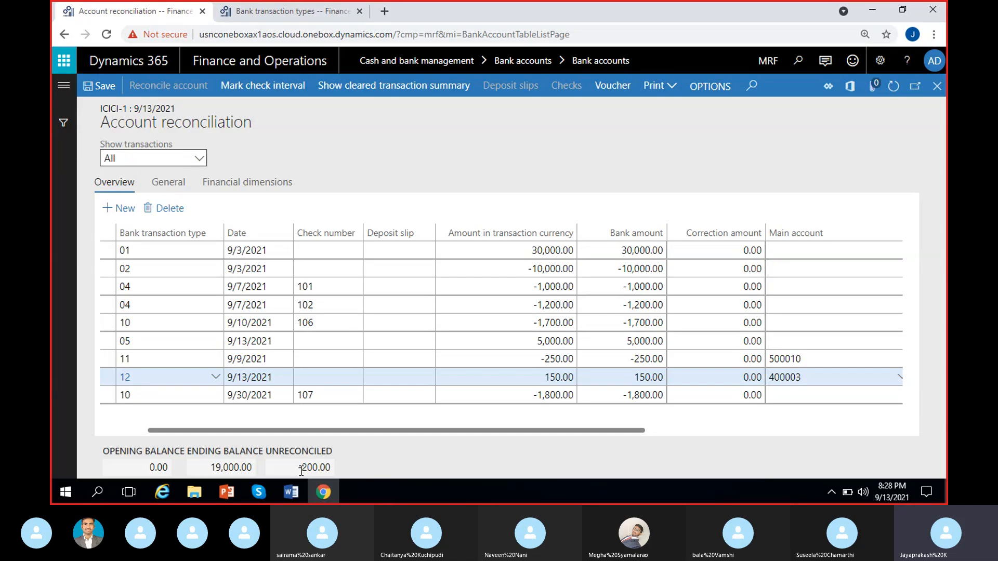
pyautogui.moveTo(287, 469); pyautogui.dragTo(374, 470)
pyautogui.click(341, 458)
pyautogui.moveTo(284, 467); pyautogui.dragTo(362, 466)
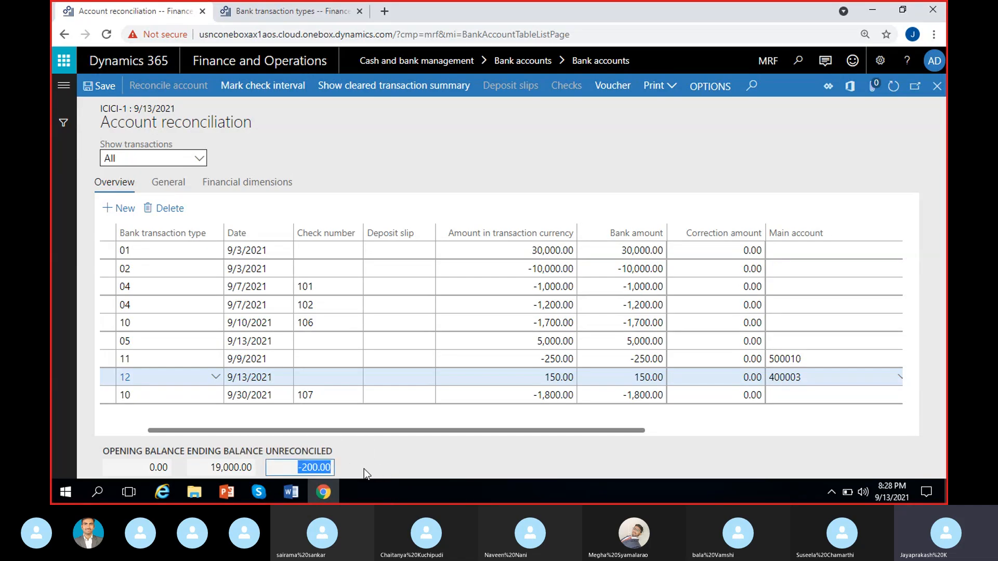
pyautogui.click(396, 470)
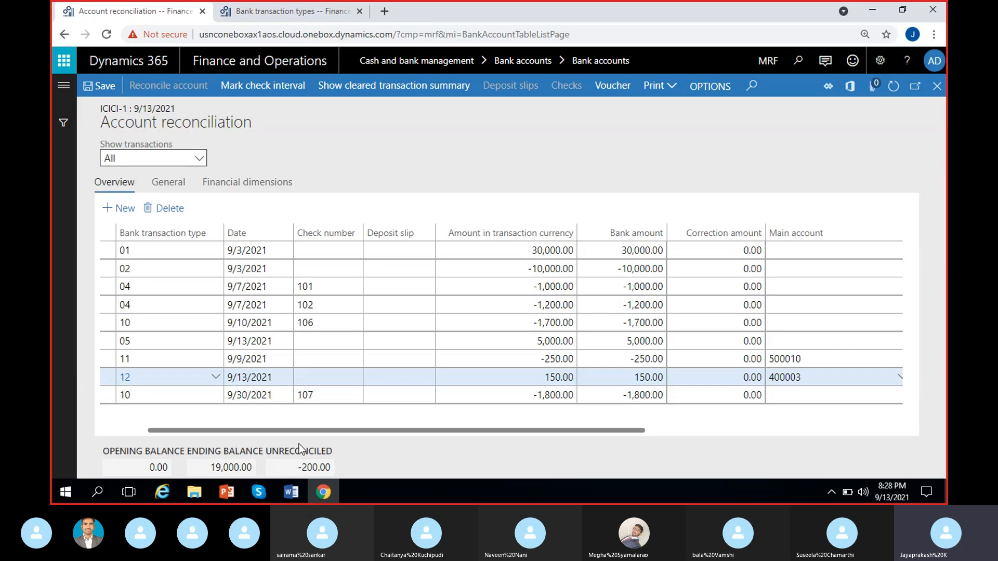
pyautogui.moveTo(294, 466); pyautogui.dragTo(407, 472)
pyautogui.click(407, 467)
# Switch to the Word document, review the check 102 fee line, and return to the account reconciliation.
pyautogui.click(303, 491)
pyautogui.click(228, 450)
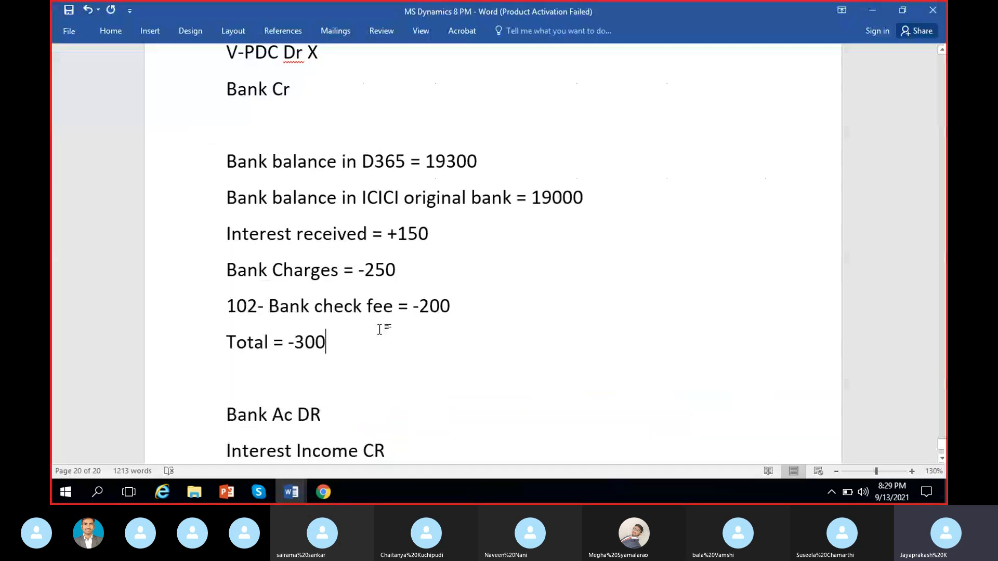
pyautogui.moveTo(227, 312); pyautogui.dragTo(452, 313)
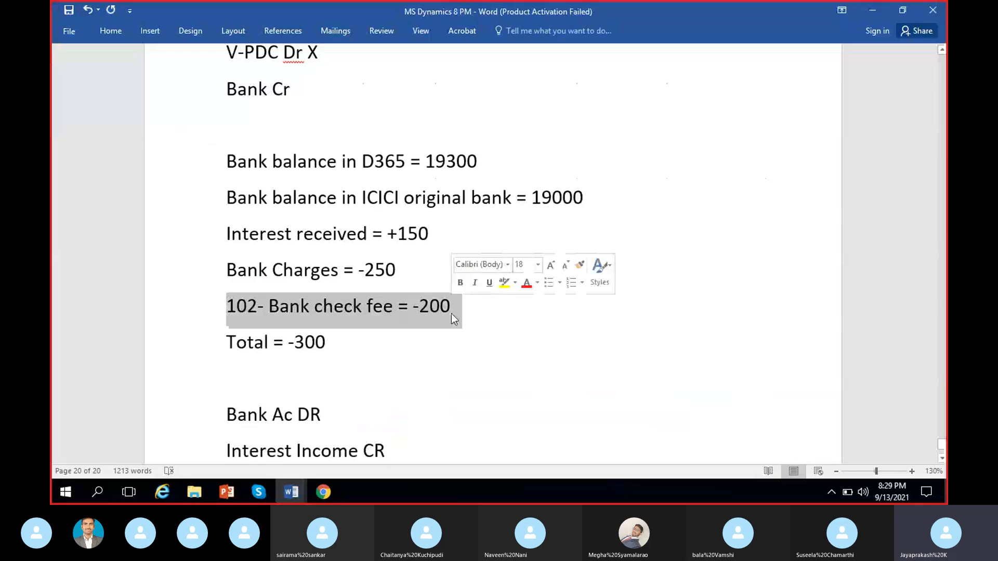
pyautogui.click(450, 323)
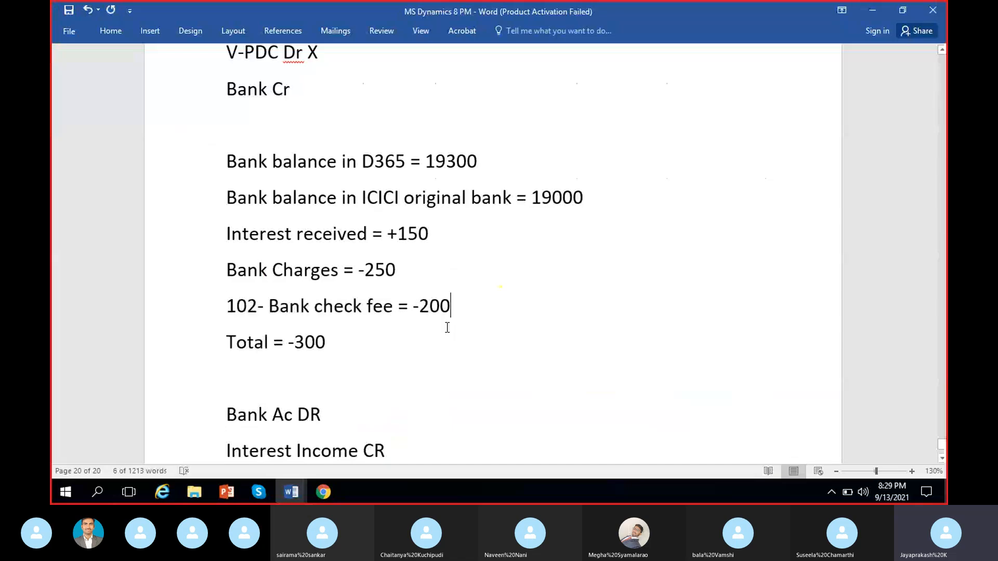
pyautogui.click(872, 10)
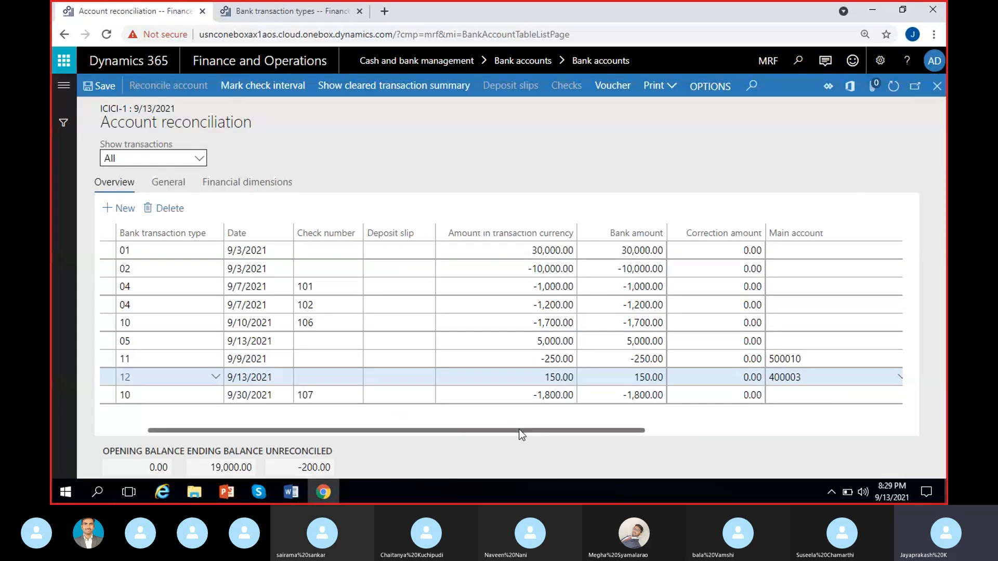
# Enter a correction amount of -200.00 for the check 102 transaction and select its main account.
pyautogui.moveTo(512, 430); pyautogui.dragTo(481, 432)
pyautogui.click(405, 304)
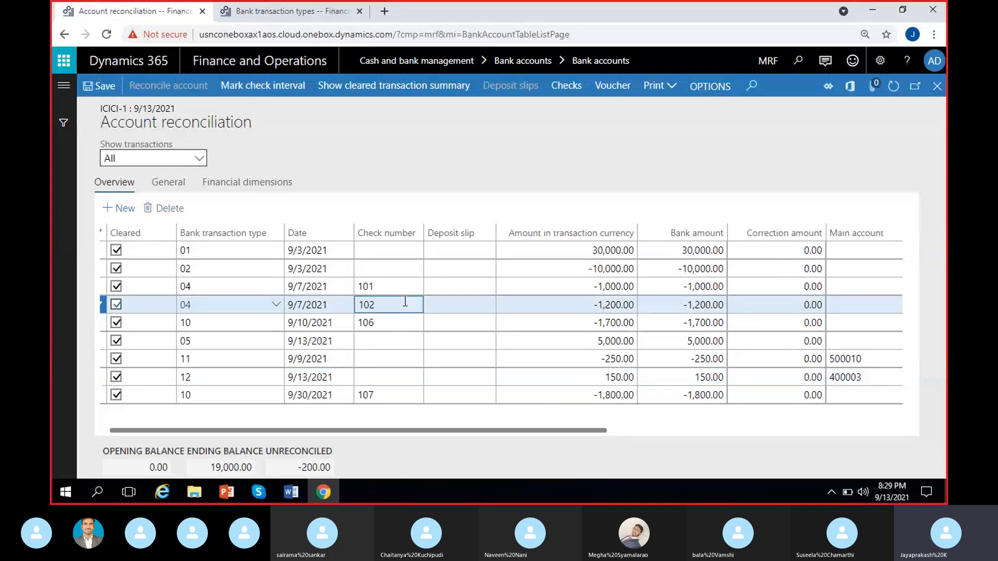
pyautogui.moveTo(503, 431); pyautogui.dragTo(550, 436)
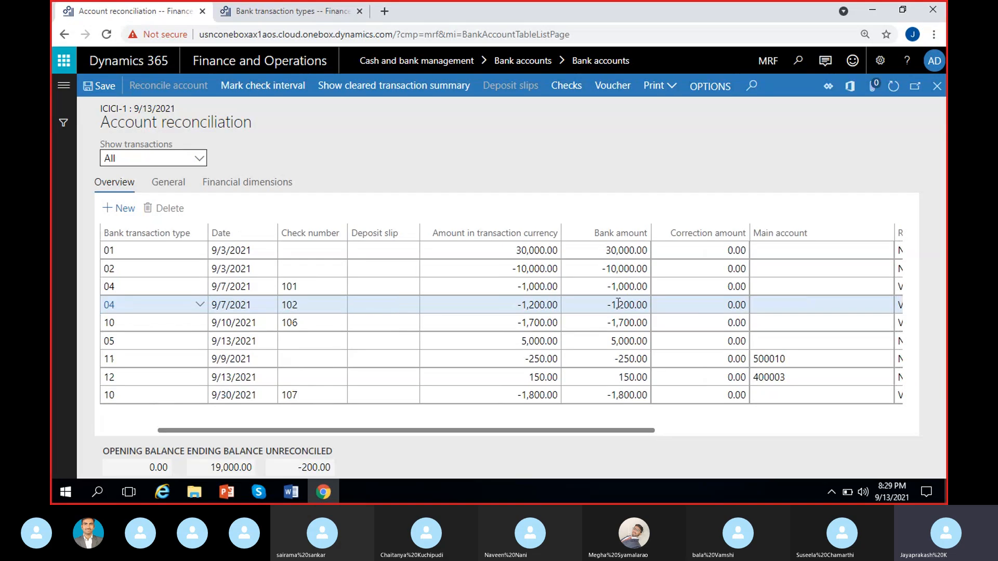
pyautogui.click(601, 304)
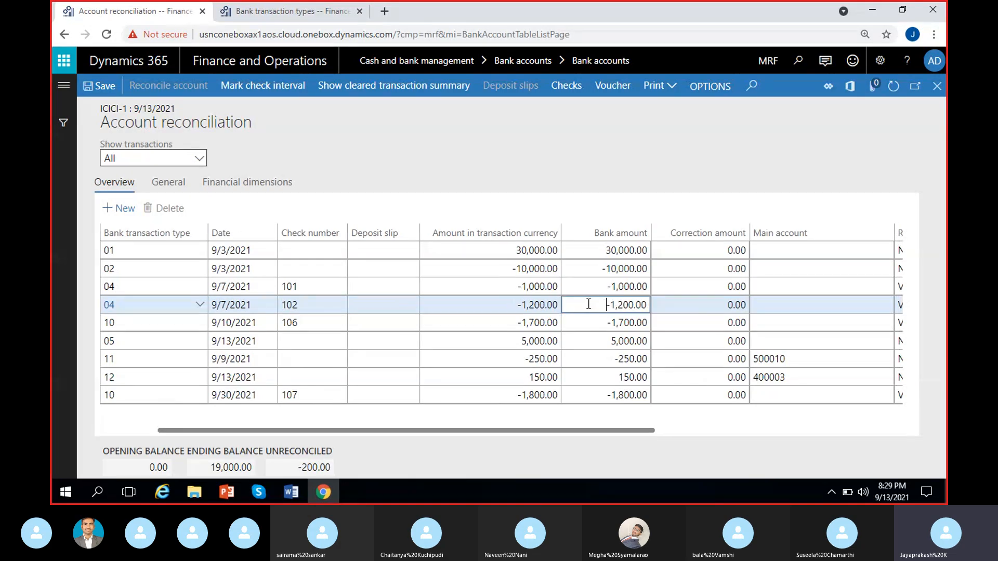
pyautogui.click(713, 304)
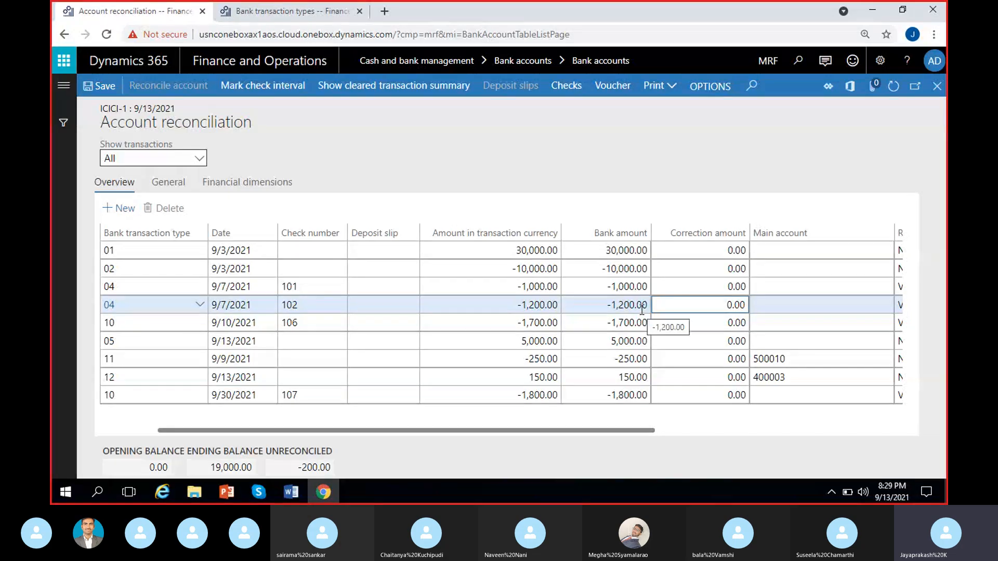
pyautogui.write('-20')
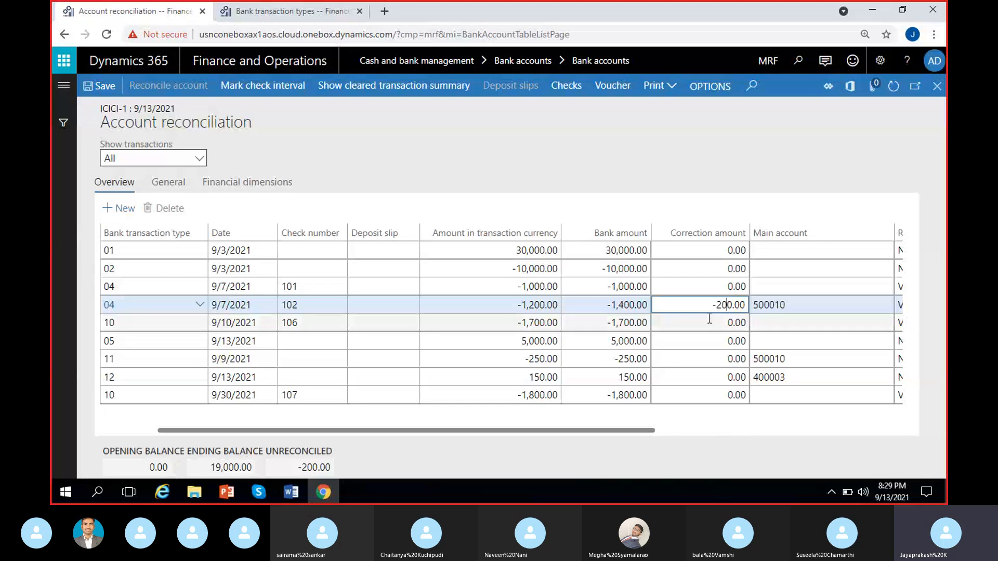
pyautogui.click(806, 307)
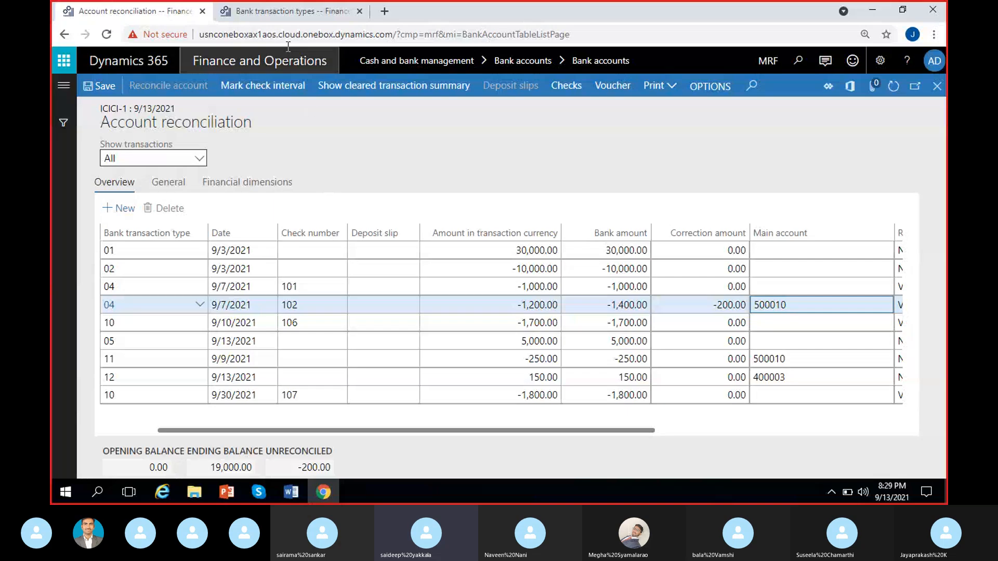
# Look up the main account assigned to the Check payment type in Bank transaction types and return to the account reconciliation.
pyautogui.click(286, 14)
pyautogui.click(271, 244)
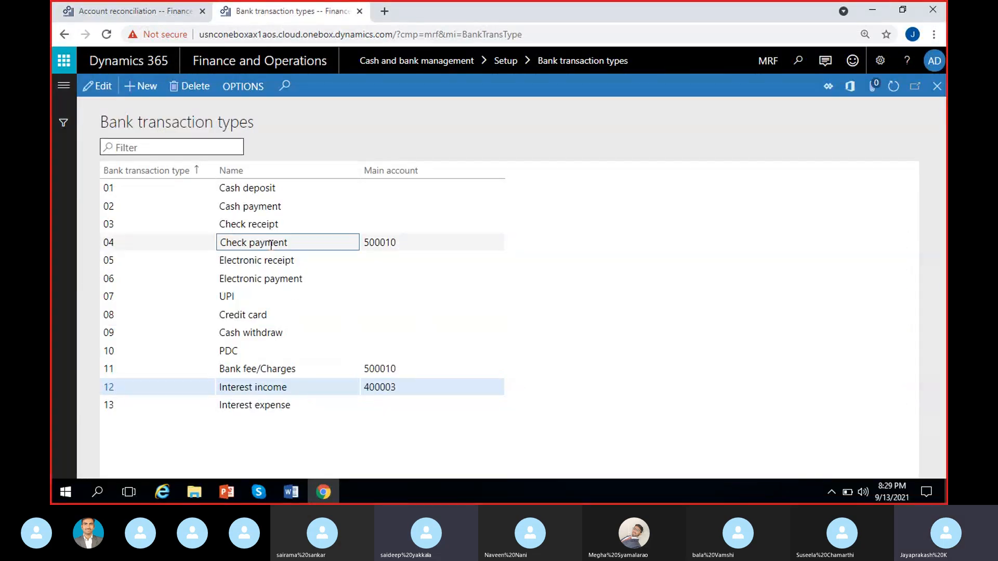
pyautogui.click(139, 11)
pyautogui.click(141, 305)
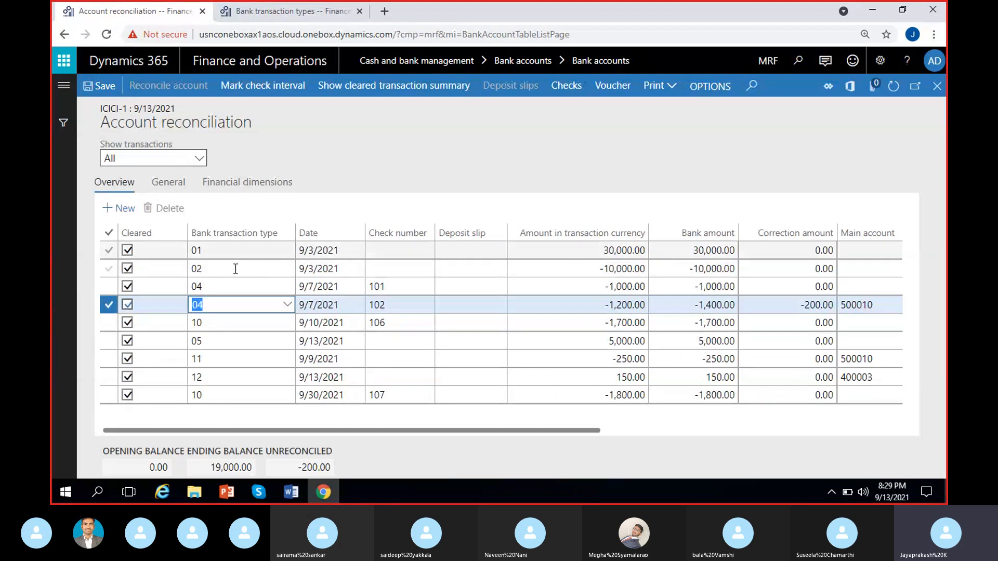
pyautogui.hotkey('ctrl', 'Tab')
pyautogui.click(403, 241)
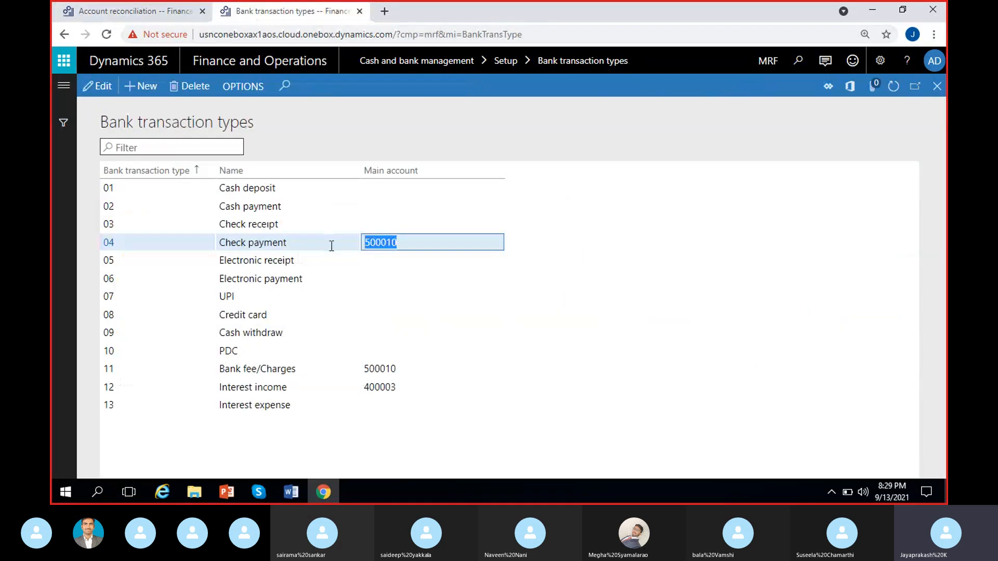
pyautogui.click(452, 240)
pyautogui.moveTo(403, 244); pyautogui.dragTo(333, 246)
pyautogui.click(426, 242)
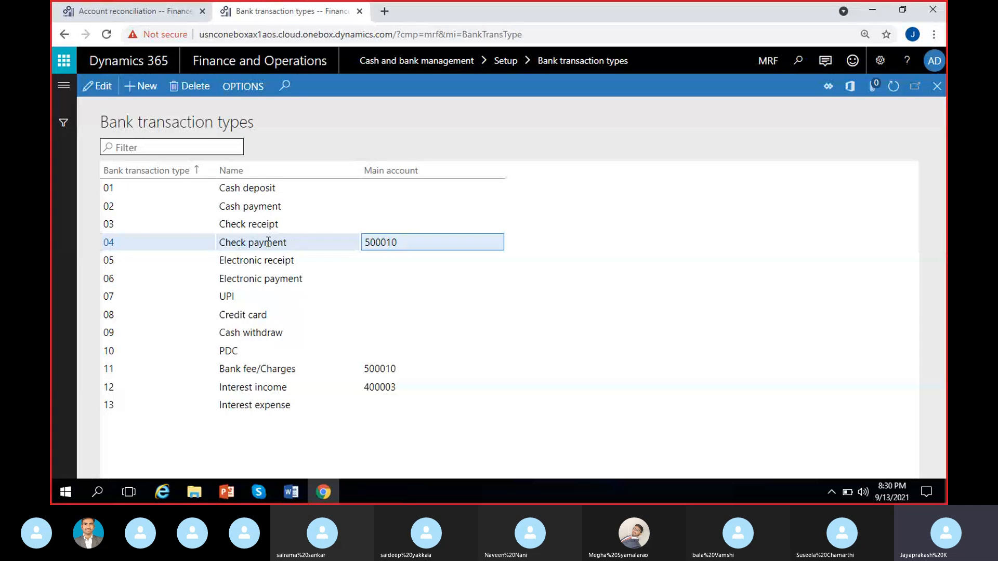
pyautogui.click(139, 14)
# Review the bank amount, correction amount and main account of the check 102 transaction.
pyautogui.moveTo(575, 432); pyautogui.dragTo(656, 433)
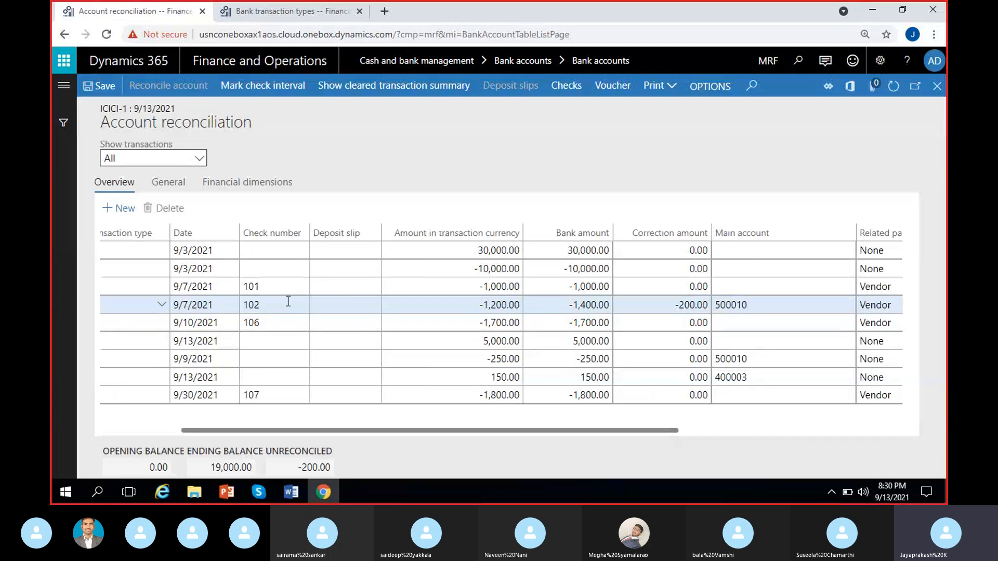
pyautogui.click(671, 305)
pyautogui.moveTo(671, 305); pyautogui.dragTo(702, 305)
pyautogui.click(739, 306)
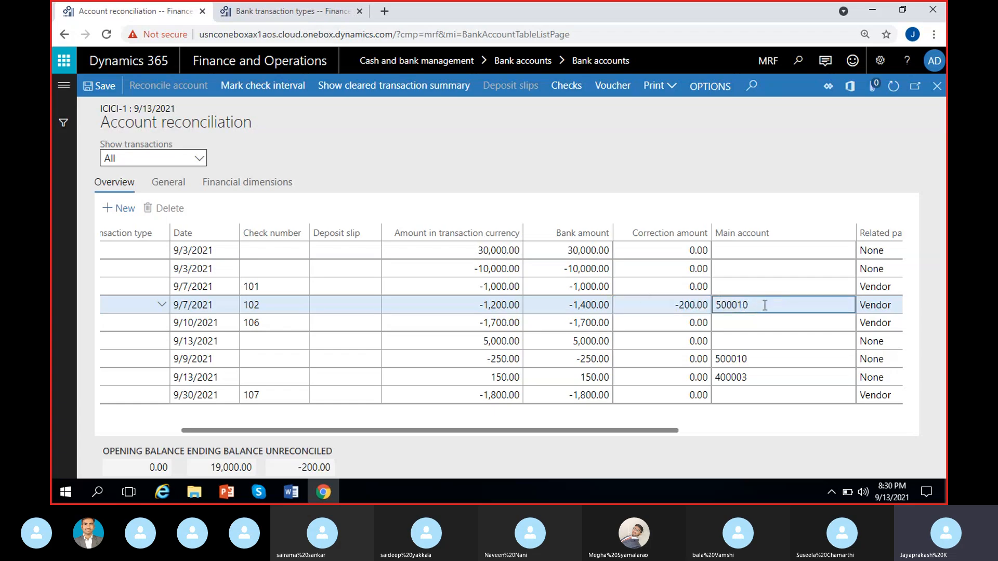
pyautogui.click(750, 418)
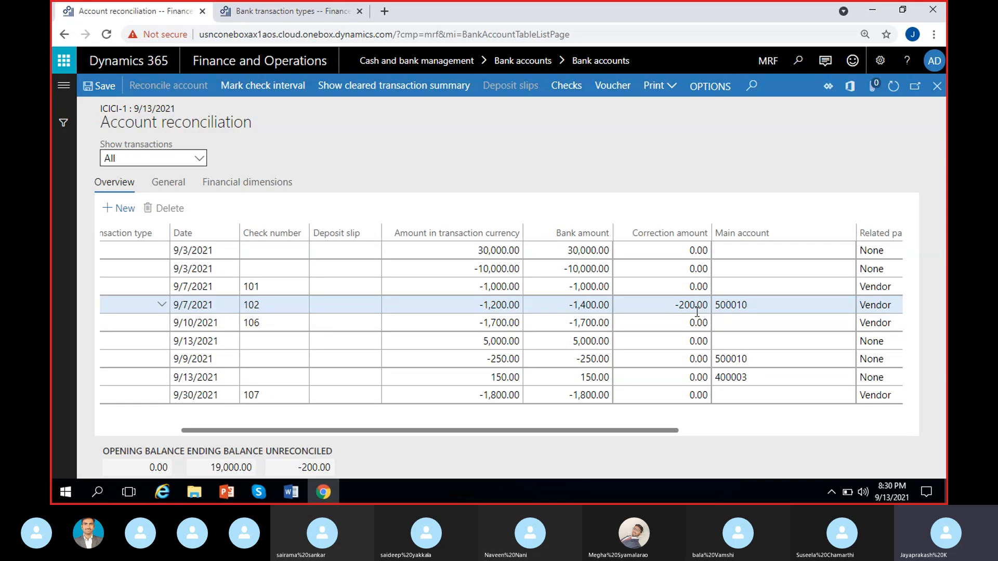
pyautogui.click(558, 308)
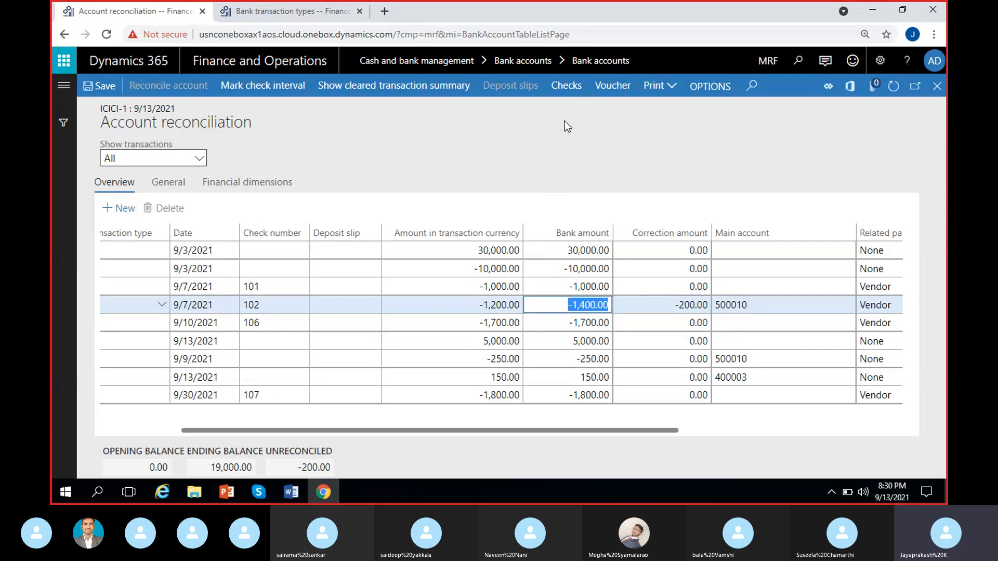
# Refresh the account reconciliation to update its totals and check the unreconciled amount.
pyautogui.click(583, 140)
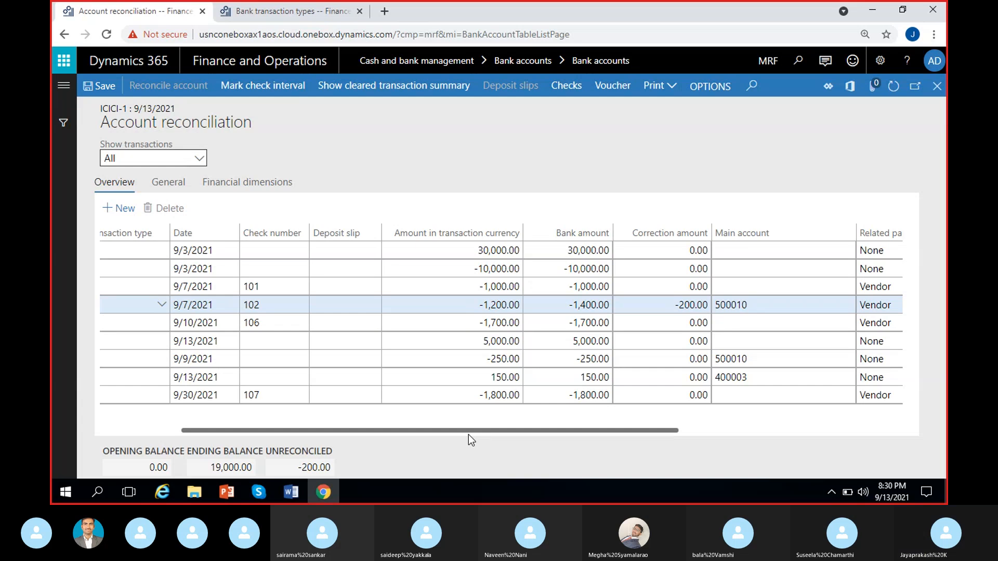
pyautogui.click(894, 88)
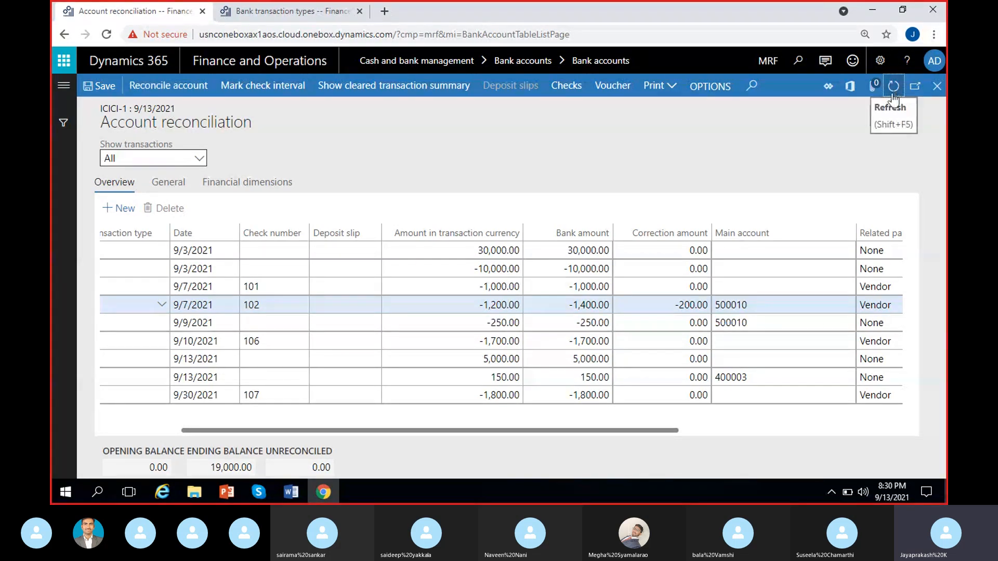
pyautogui.click(298, 466)
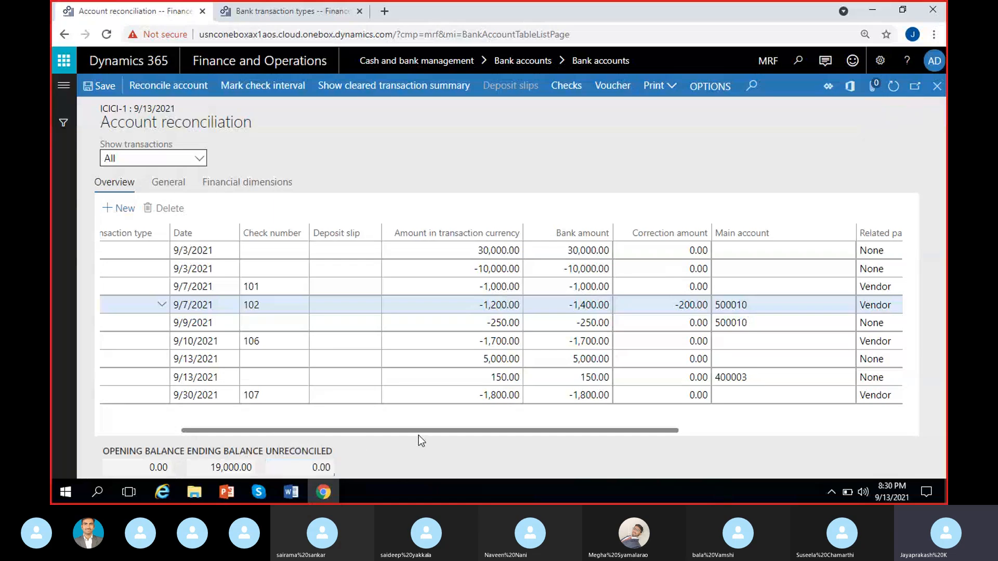
# Examine the opening and ending balances in the account reconciliation totals.
pyautogui.moveTo(418, 431); pyautogui.dragTo(325, 438)
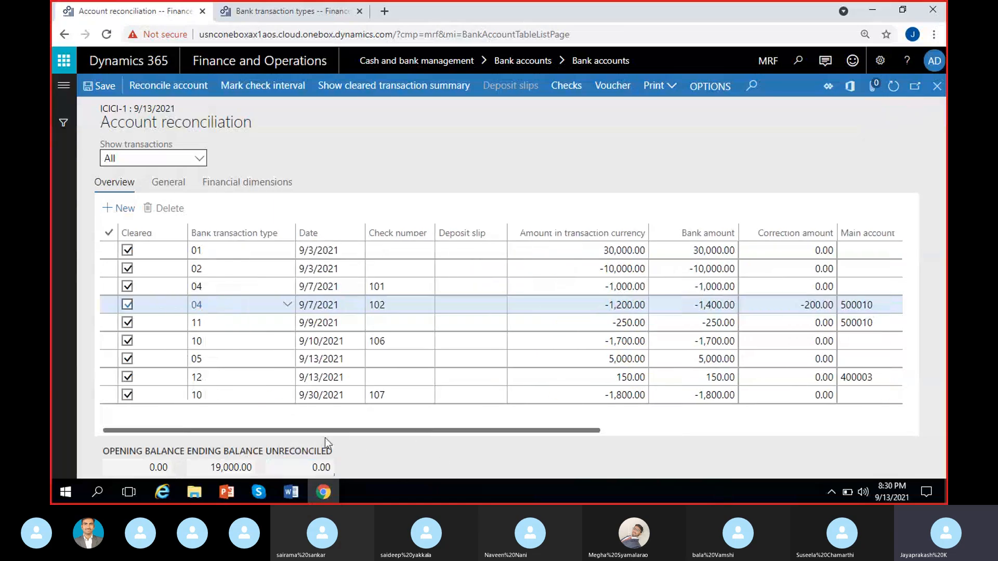
pyautogui.click(127, 467)
pyautogui.click(176, 466)
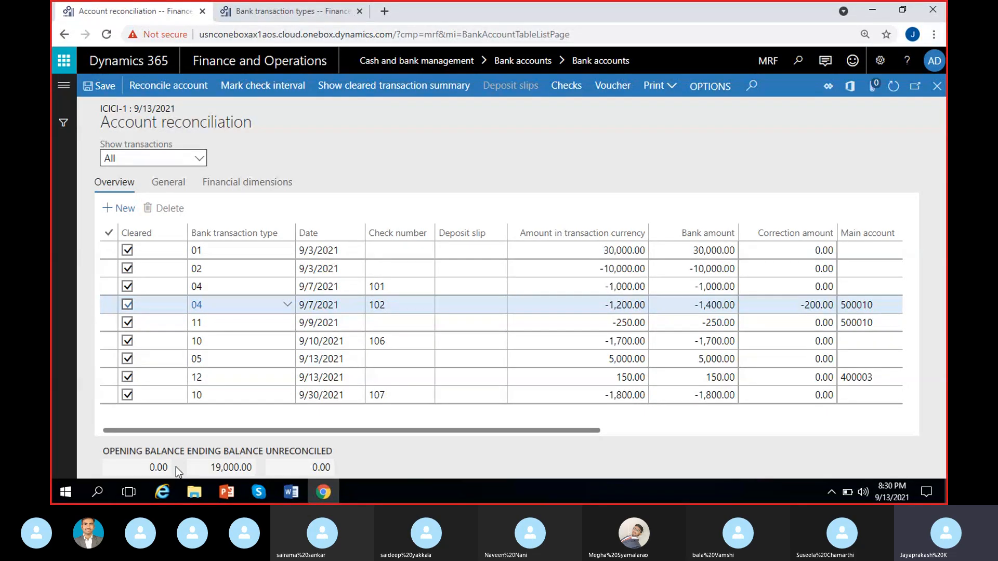
pyautogui.click(253, 467)
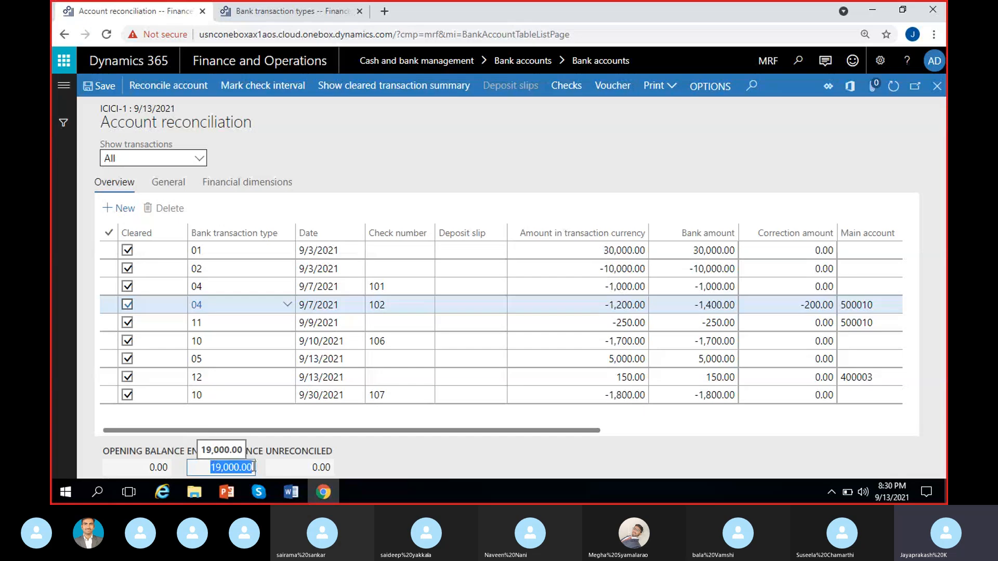
pyautogui.click(262, 469)
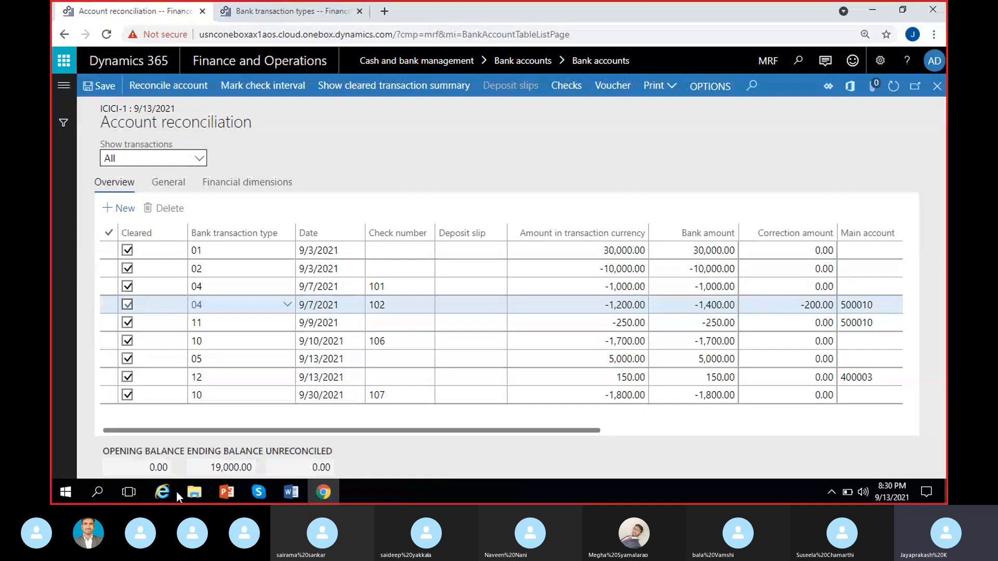
pyautogui.click(136, 469)
pyautogui.click(183, 463)
pyautogui.click(213, 468)
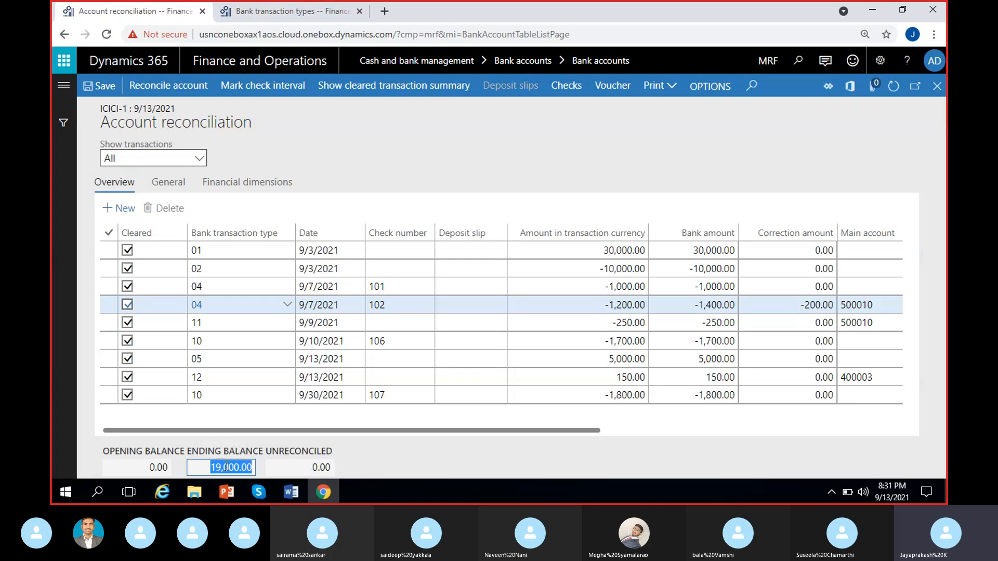
pyautogui.click(386, 460)
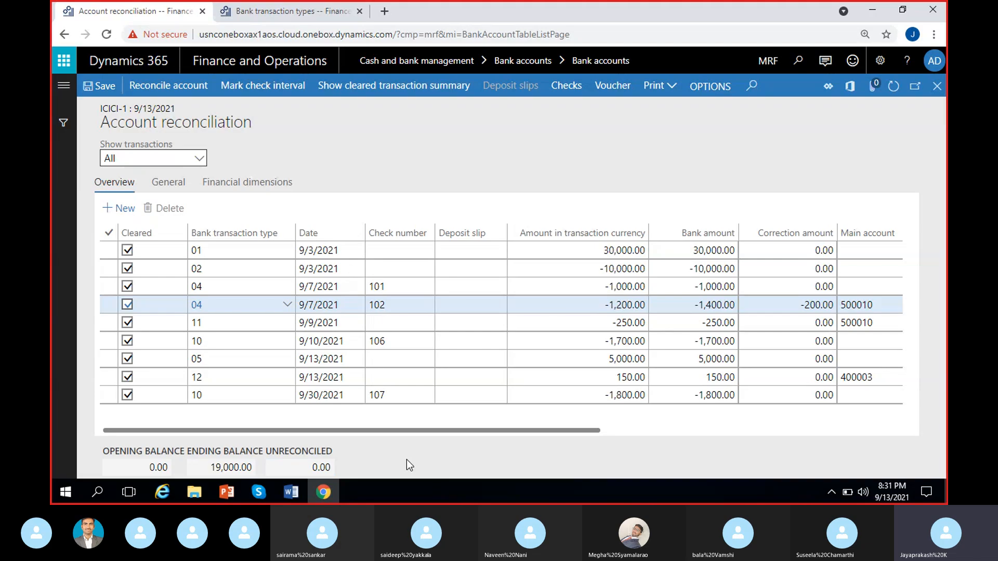
# Review the interest income line, the bank charges line and the corrected check 102 line in the reconciliation.
pyautogui.click(549, 379)
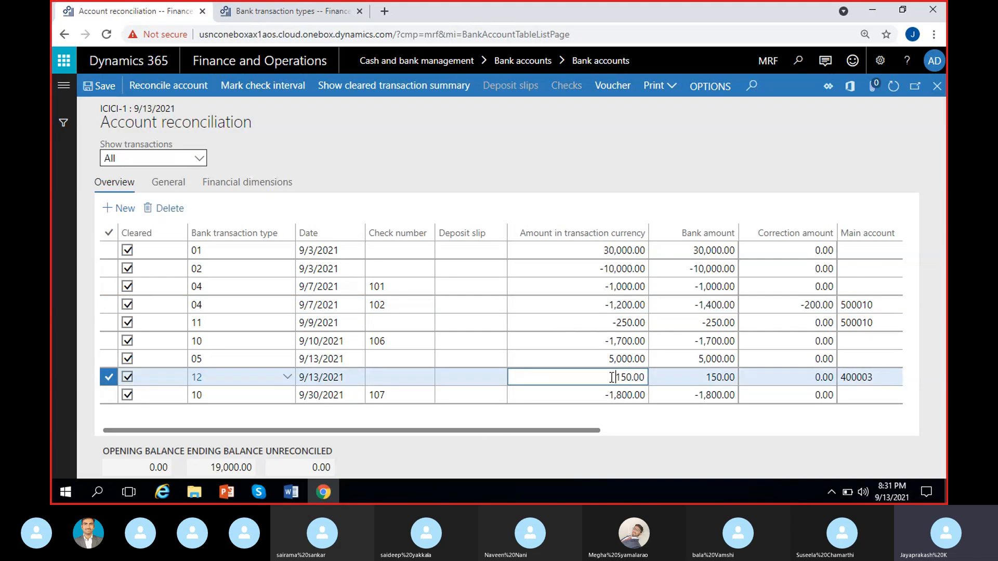
pyautogui.click(554, 325)
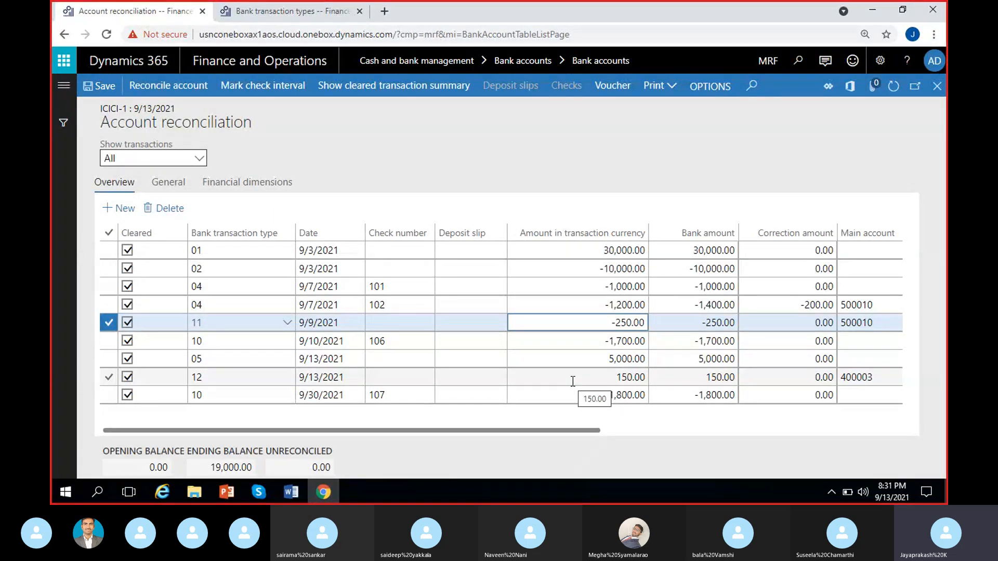
pyautogui.click(416, 303)
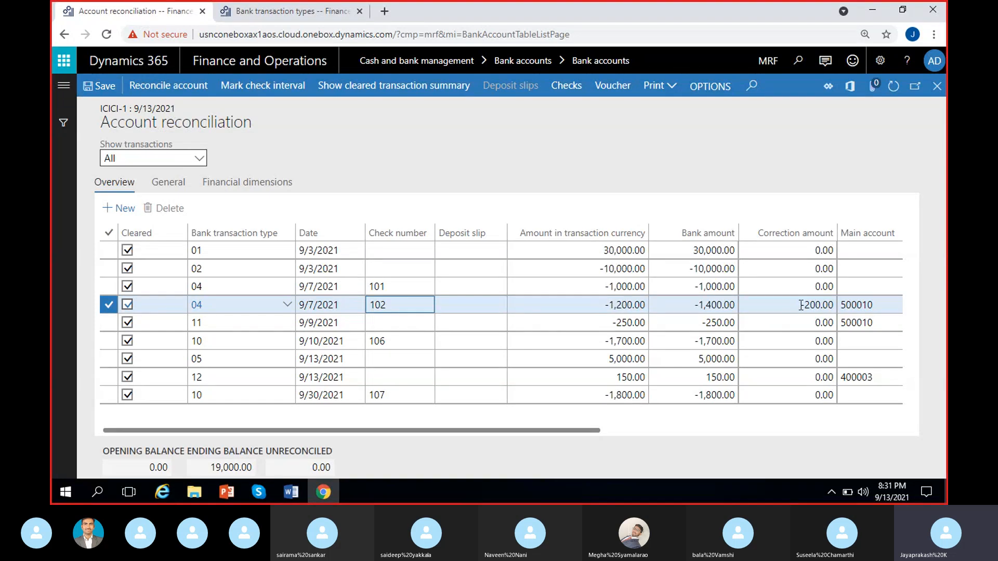
pyautogui.moveTo(596, 431); pyautogui.dragTo(618, 433)
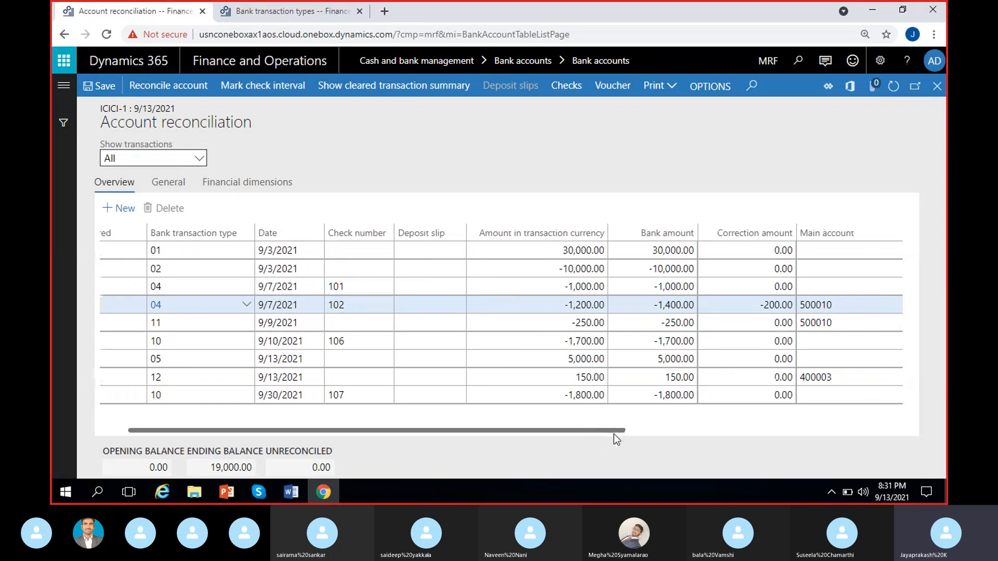
pyautogui.click(653, 305)
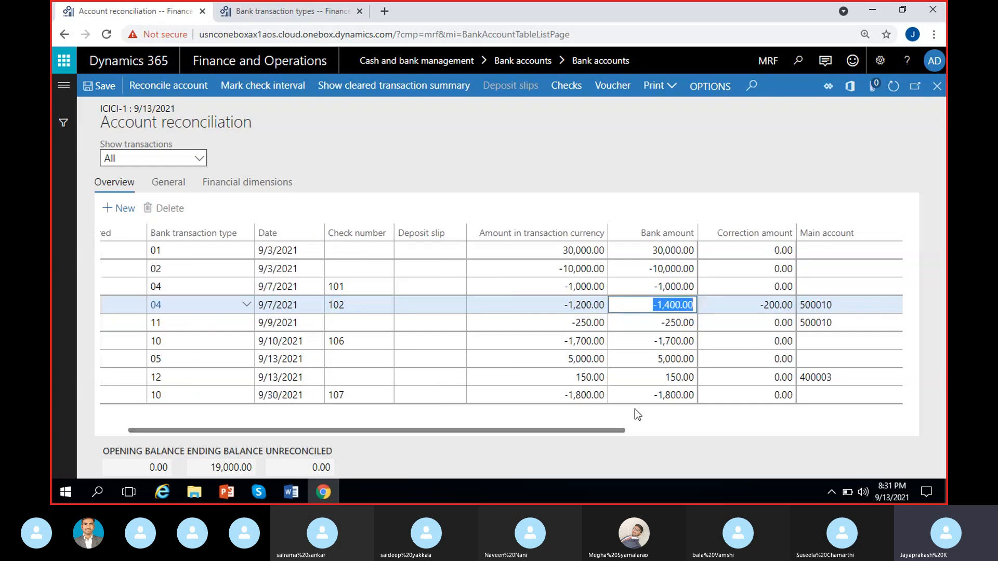
pyautogui.moveTo(618, 435); pyautogui.dragTo(662, 435)
pyautogui.click(774, 304)
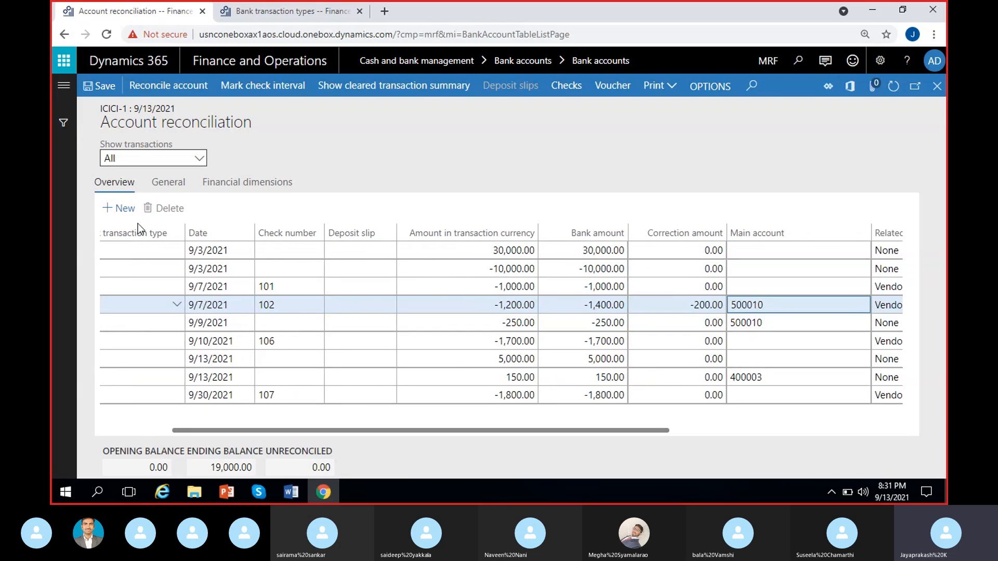
pyautogui.moveTo(280, 429); pyautogui.dragTo(82, 211)
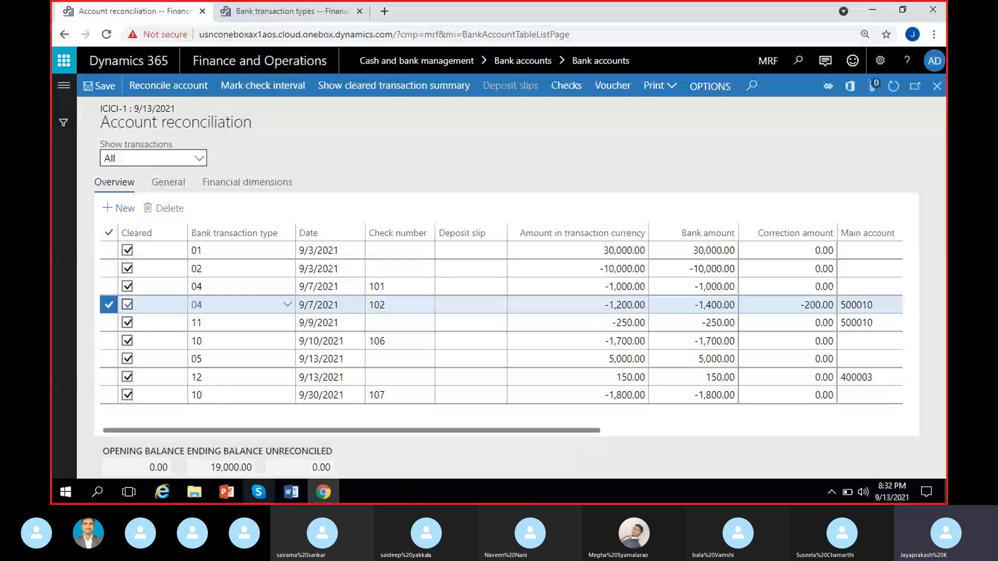
pyautogui.click(259, 492)
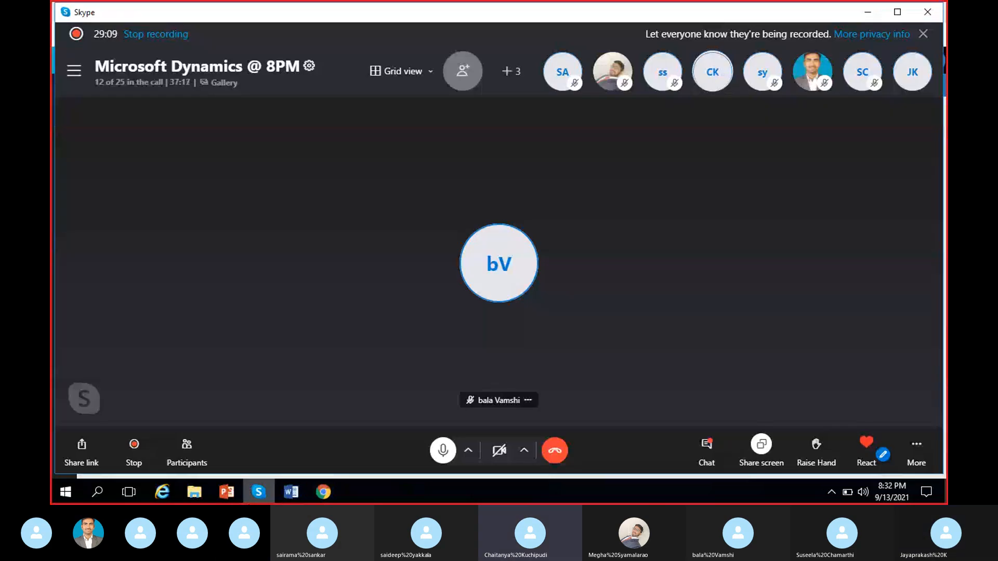
pyautogui.click(254, 498)
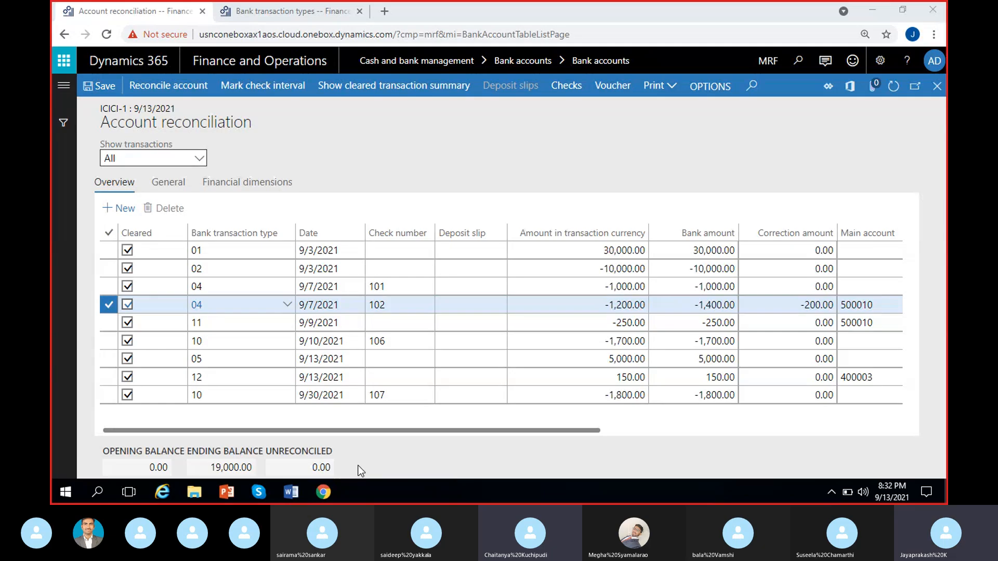
# Replace the Bank transaction types page with the Bank accounts list and view the balance of ICICI-1.
pyautogui.click(335, 11)
pyautogui.click(934, 87)
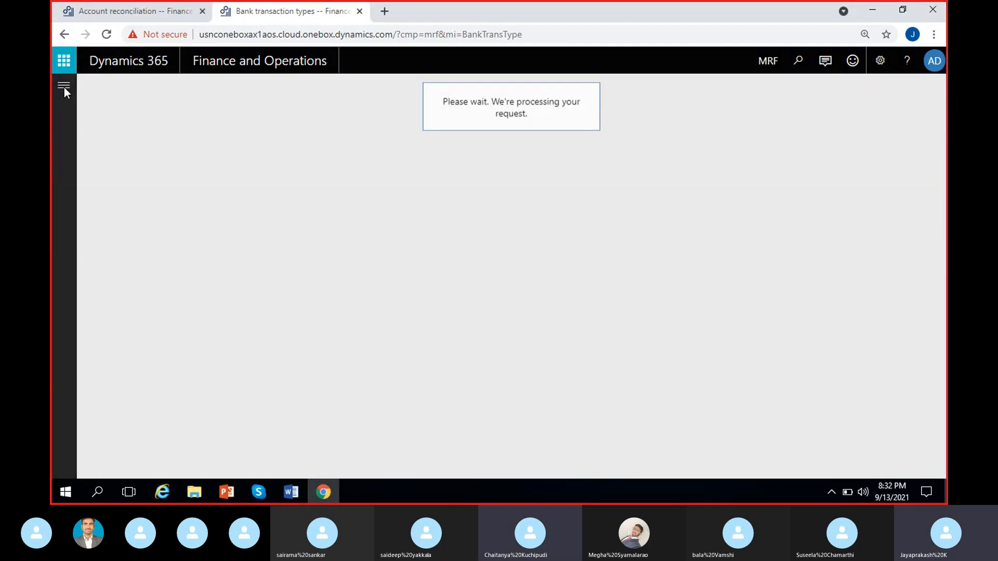
pyautogui.click(64, 89)
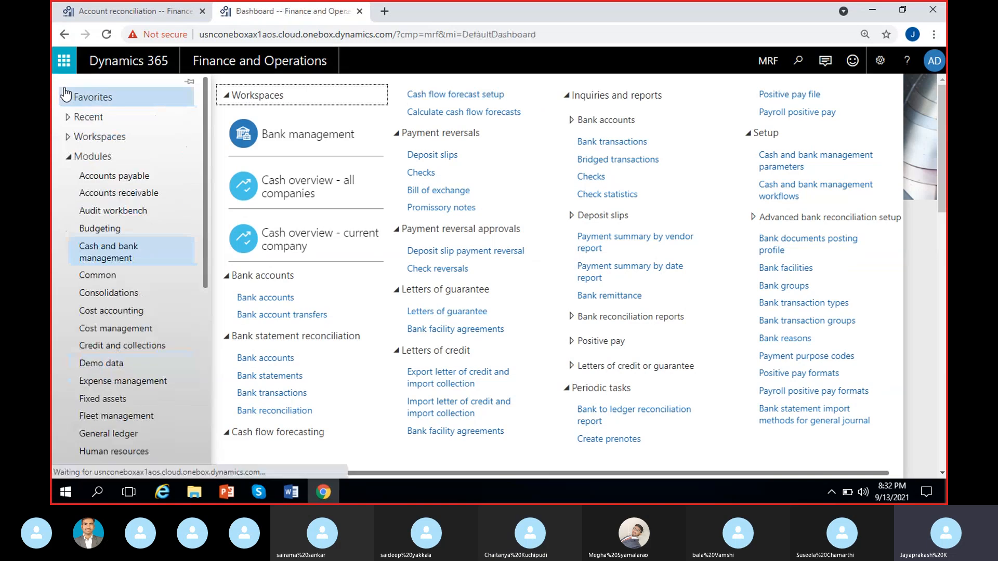
pyautogui.click(267, 298)
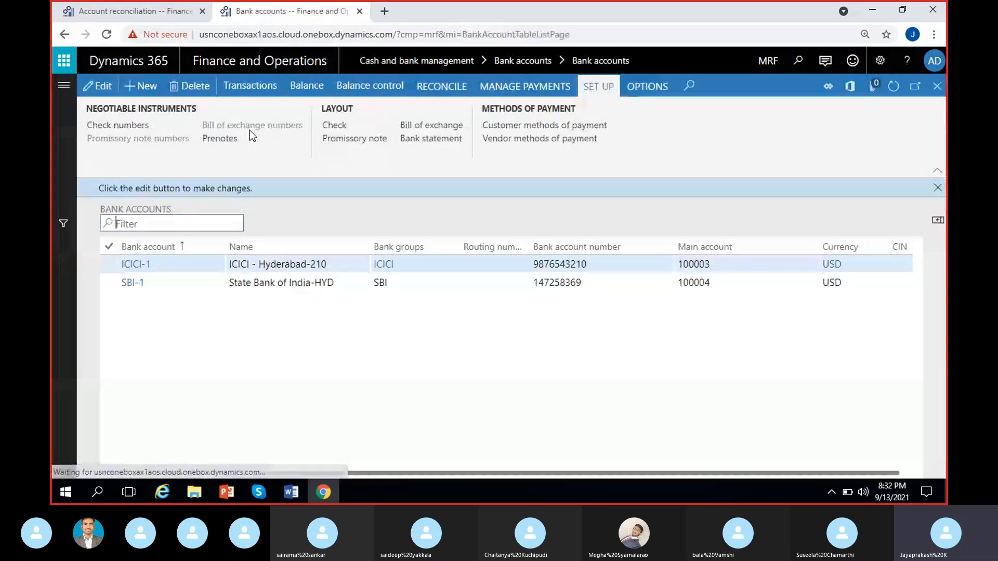
pyautogui.click(307, 86)
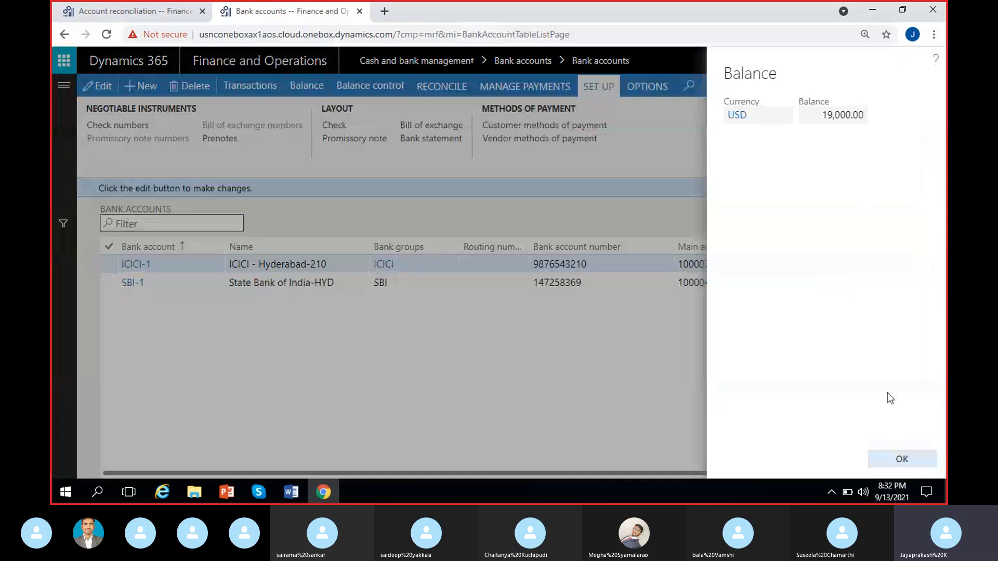
pyautogui.click(896, 457)
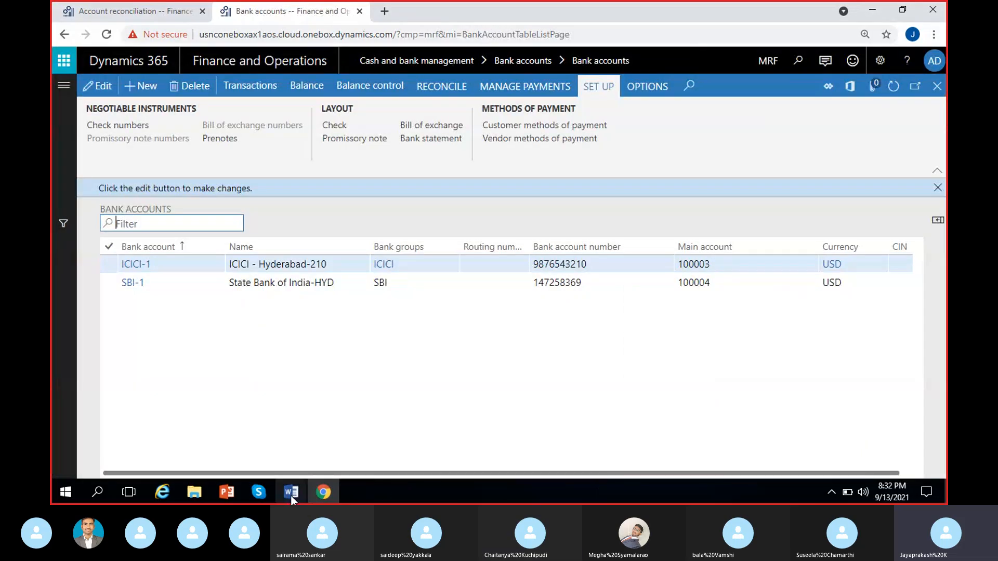
pyautogui.moveTo(291, 496)
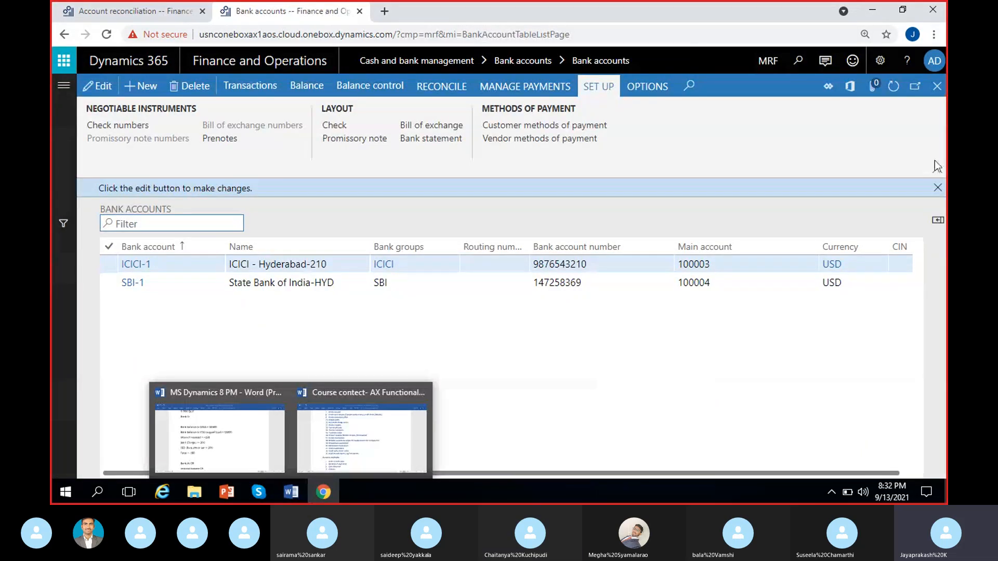
pyautogui.click(938, 188)
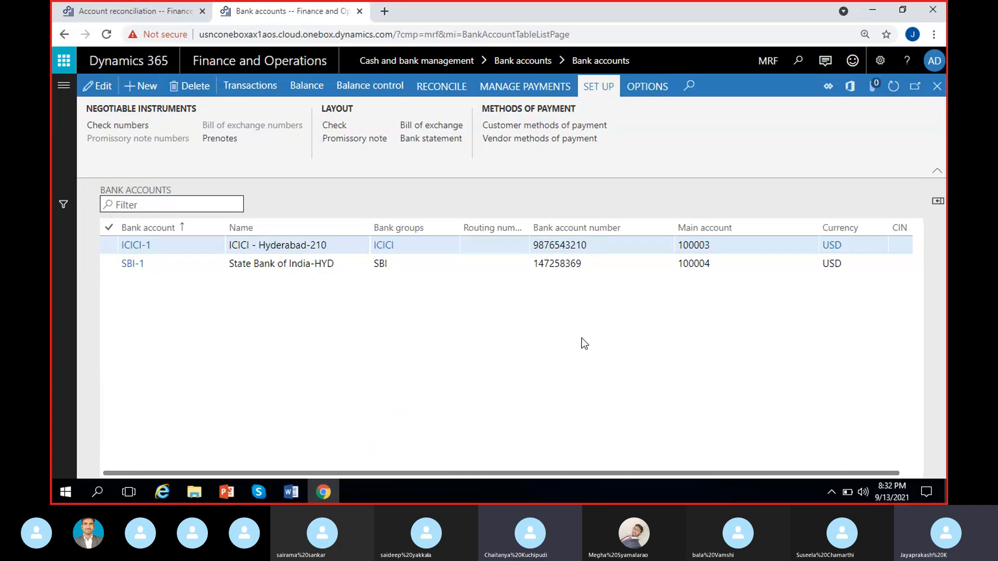
# Compare the ICICI-1 record in the bank accounts list with its open account reconciliation.
pyautogui.click(491, 245)
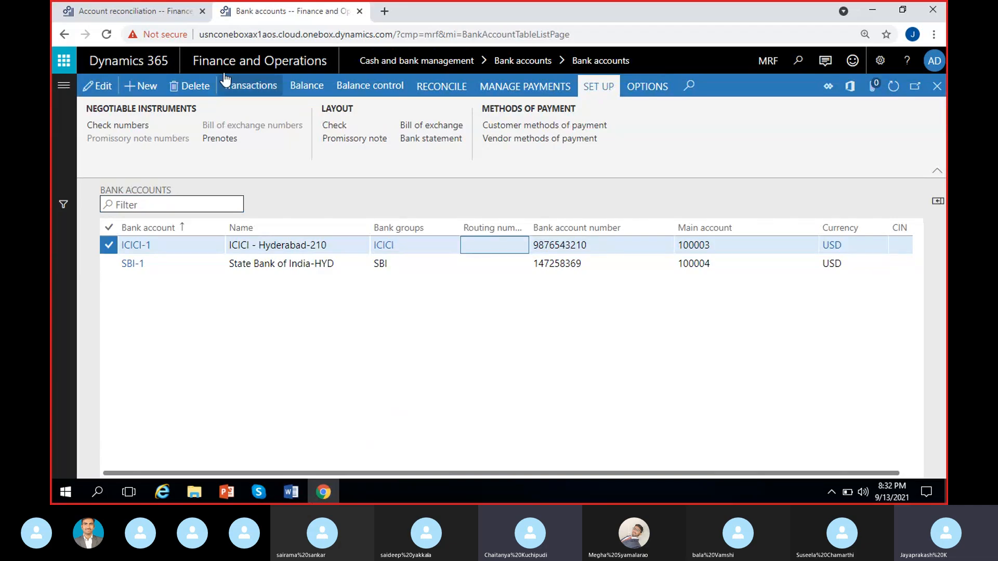
pyautogui.click(140, 17)
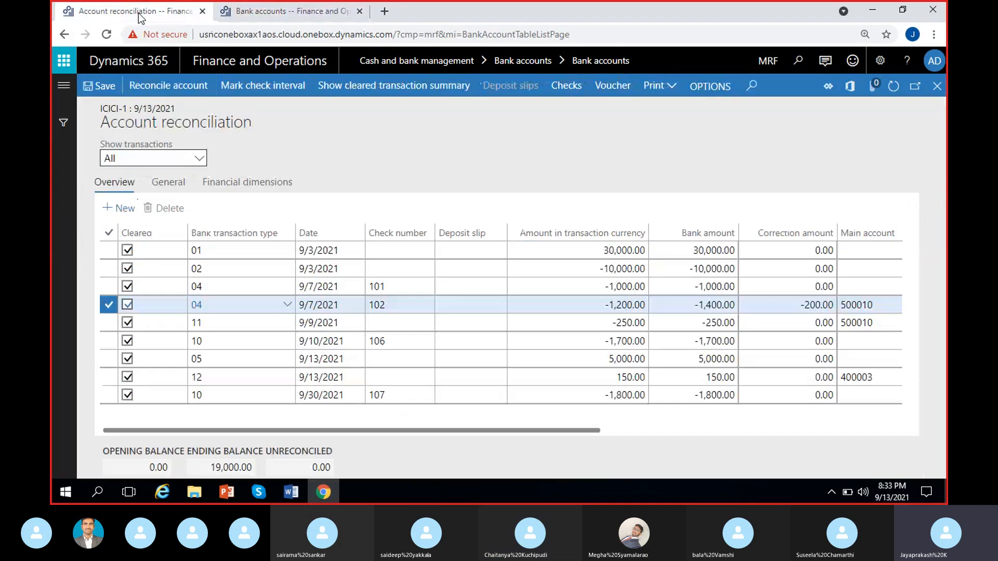
pyautogui.click(287, 15)
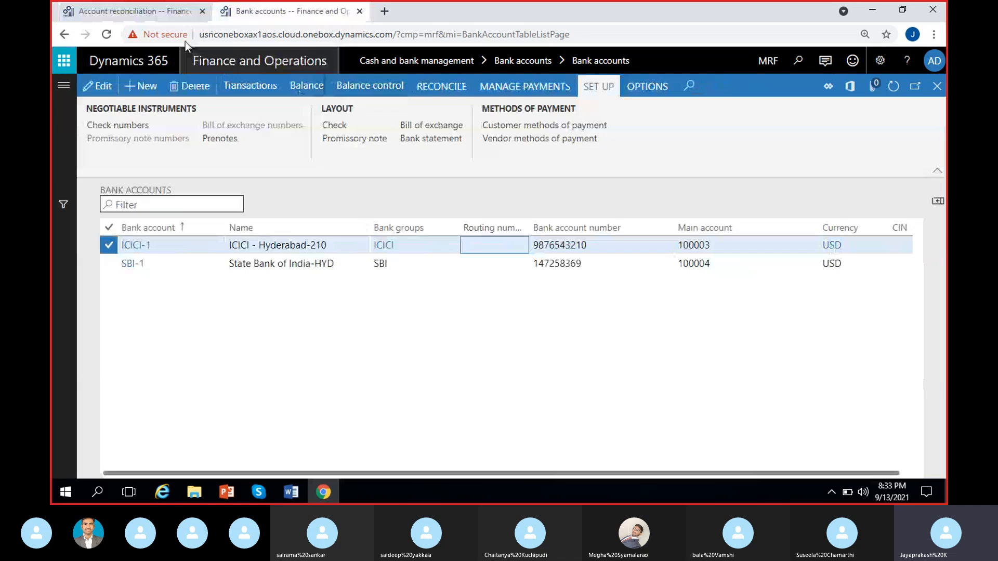
pyautogui.click(175, 15)
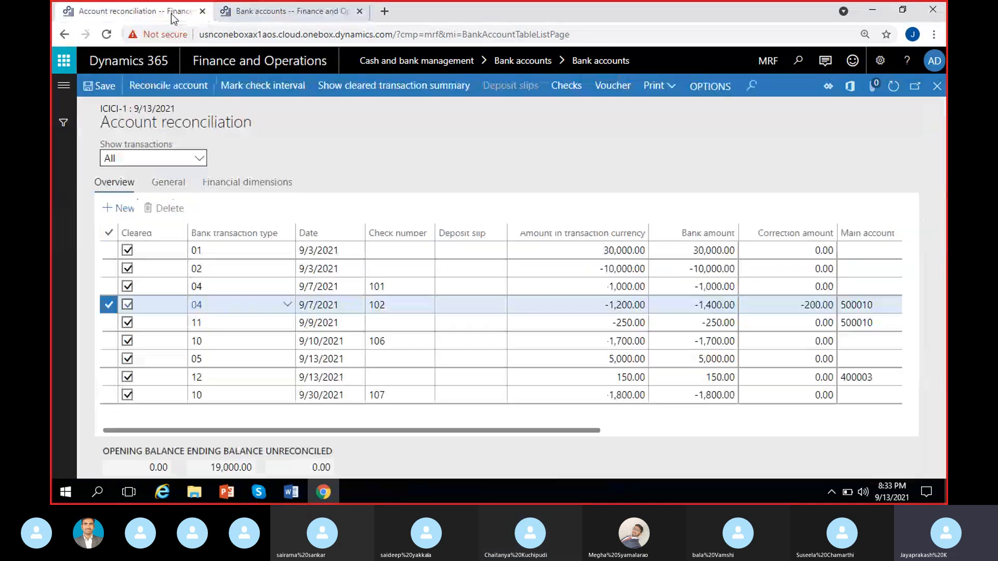
pyautogui.click(323, 9)
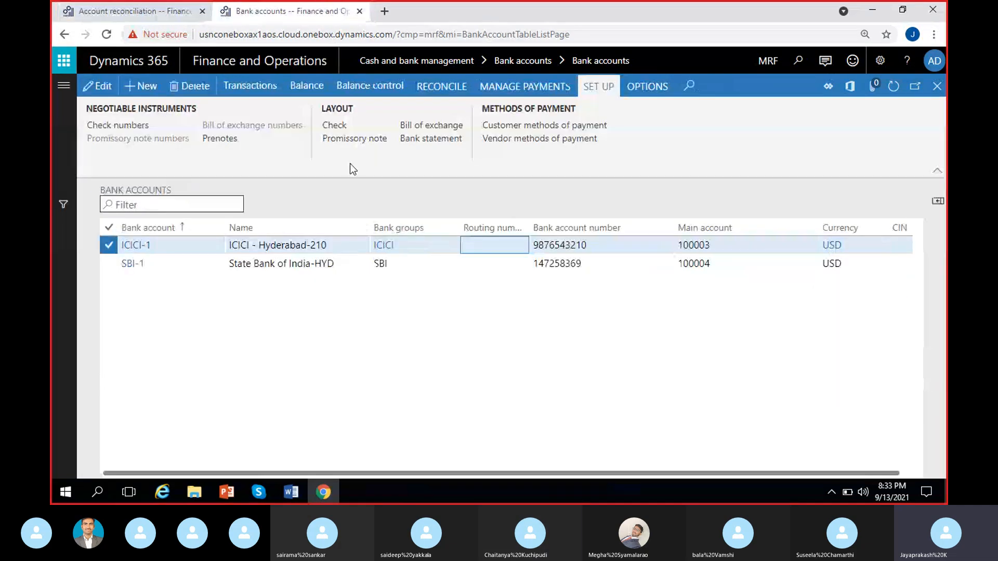
pyautogui.click(143, 9)
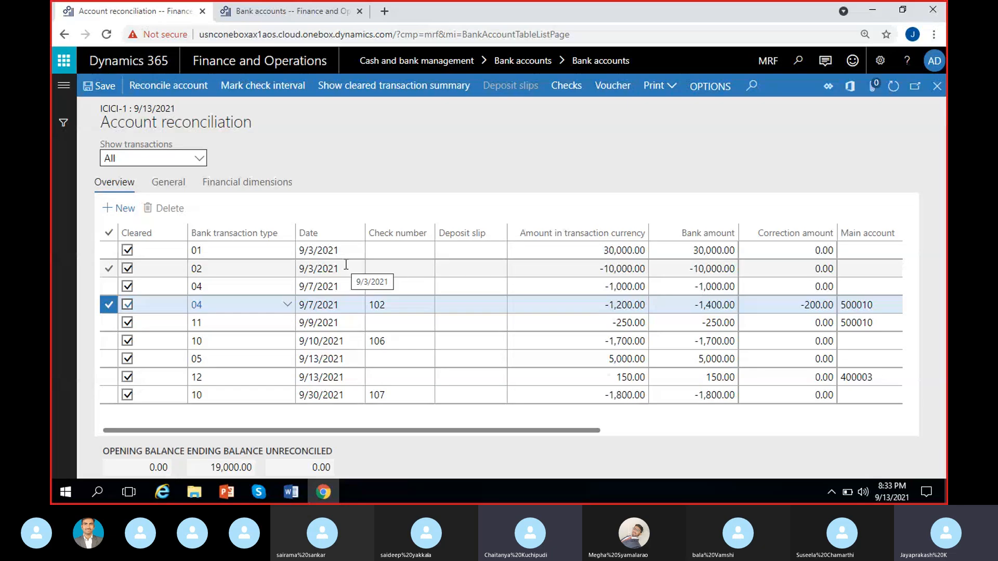
# Close the account reconciliation and check the ending balance of the Reconciliation 13sep bank statement.
pyautogui.click(195, 472)
pyautogui.click(937, 86)
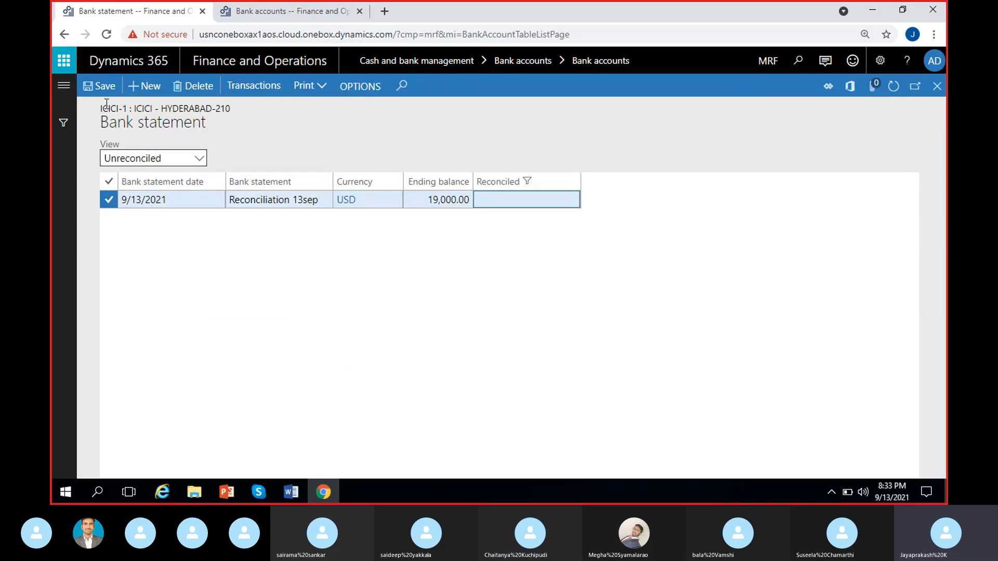
pyautogui.click(422, 199)
# Switch to the Word notes and compare the D365 bank balance line with the ICICI original bank balance line.
pyautogui.click(293, 493)
pyautogui.click(250, 448)
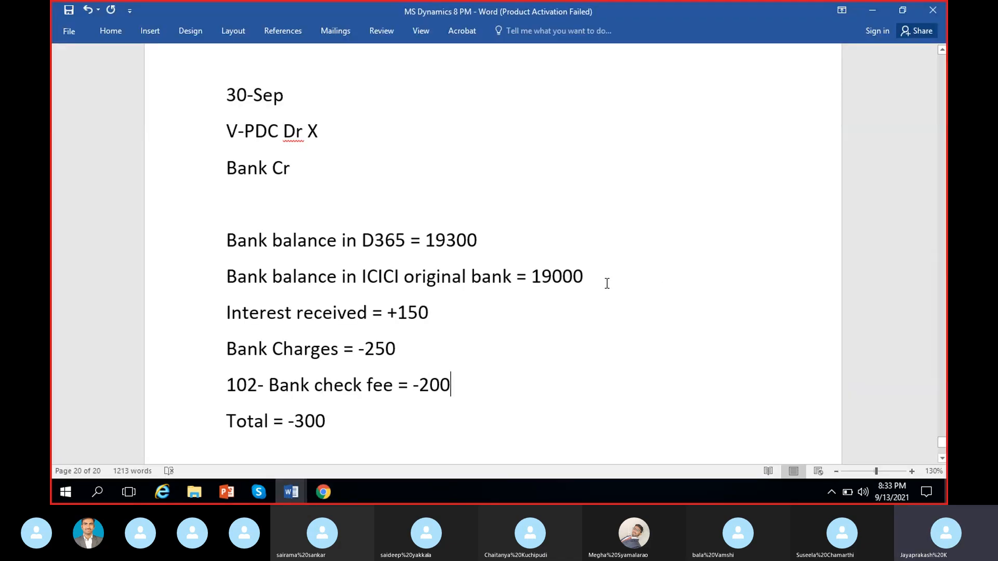
pyautogui.moveTo(606, 282)
pyautogui.mouseDown()
pyautogui.moveTo(229, 275)
pyautogui.moveTo(606, 271)
pyautogui.mouseUp()
pyautogui.click(494, 279)
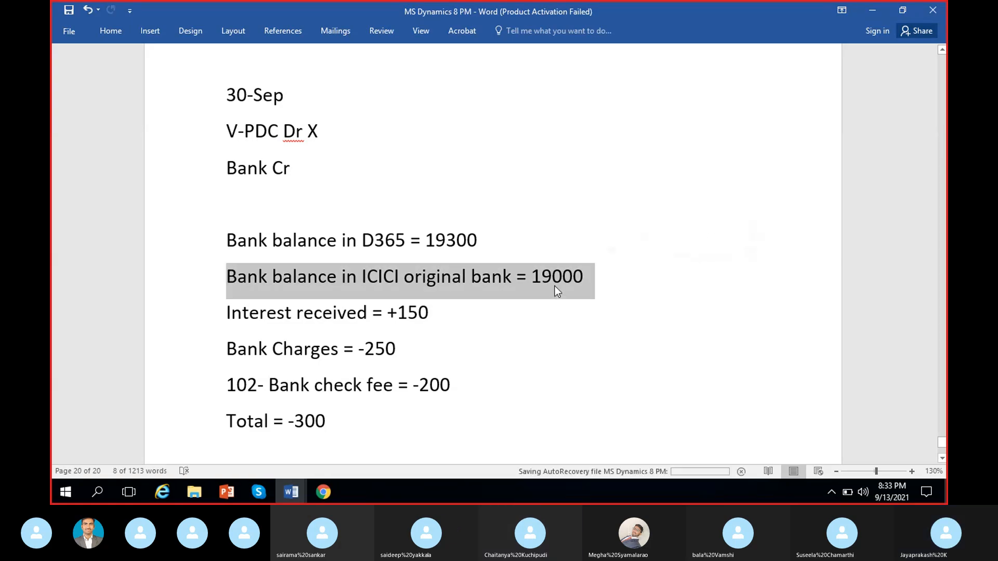
pyautogui.moveTo(478, 240); pyautogui.dragTo(425, 235)
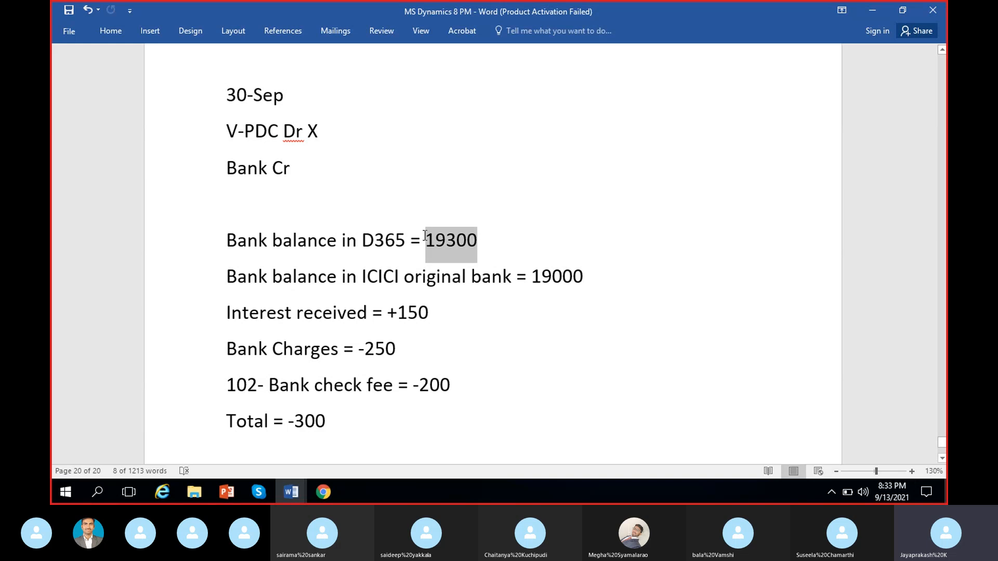
pyautogui.click(529, 302)
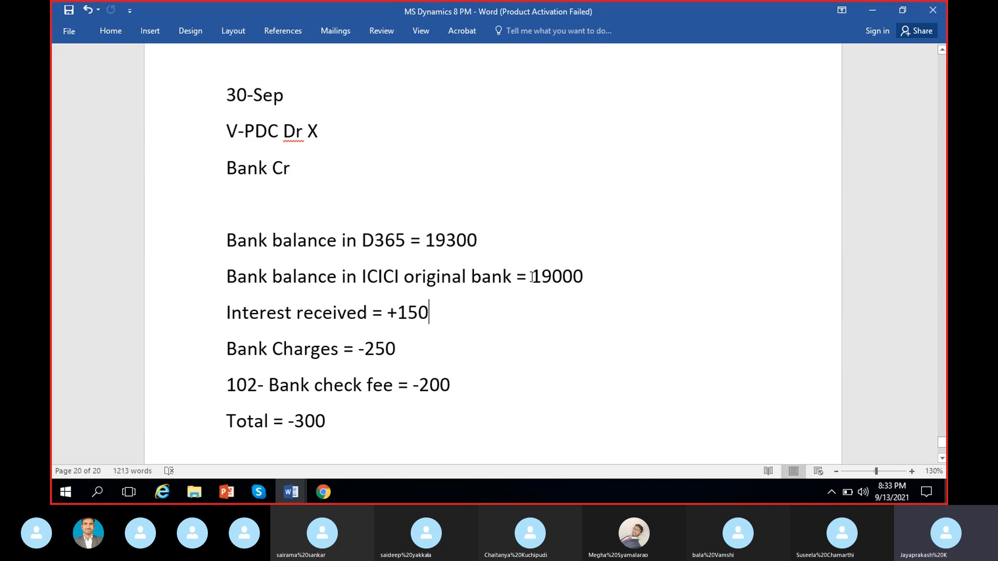
pyautogui.moveTo(531, 276); pyautogui.dragTo(593, 273)
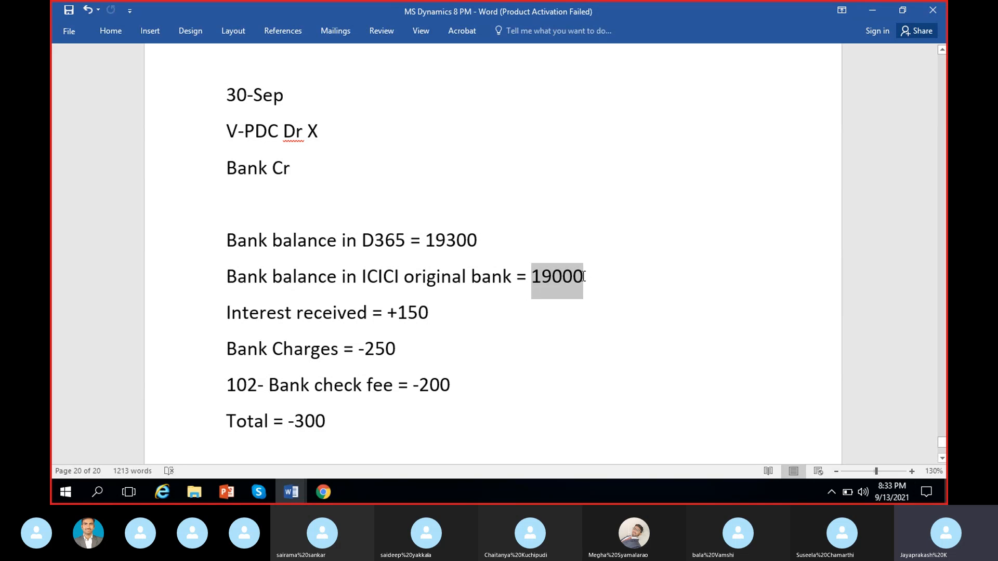
pyautogui.moveTo(229, 276); pyautogui.dragTo(282, 276)
pyautogui.moveTo(413, 273); pyautogui.dragTo(607, 274)
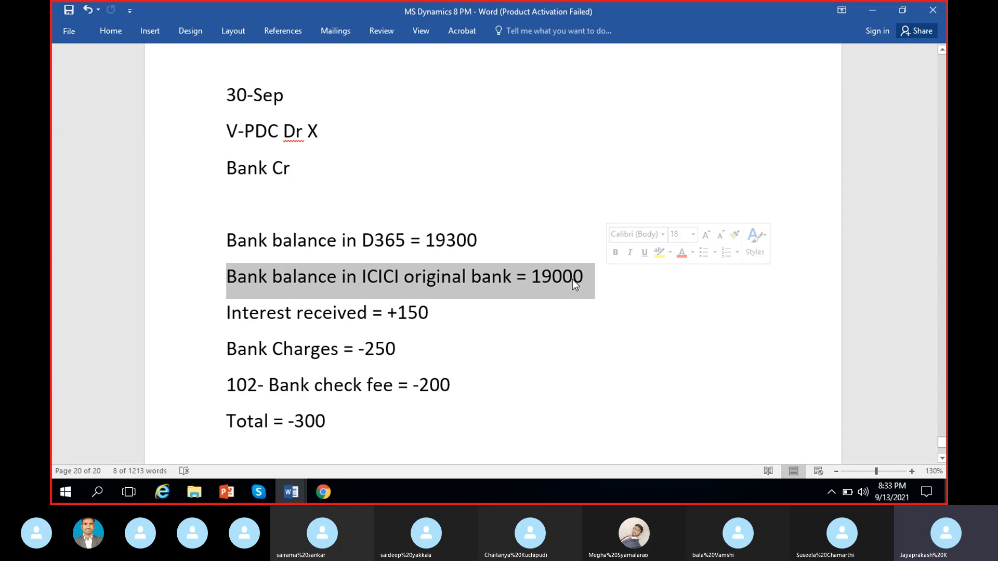
# Return to Dynamics 365 in Chrome and review the Reconciliation 13sep statement's transactions and ending balance.
pyautogui.click(323, 494)
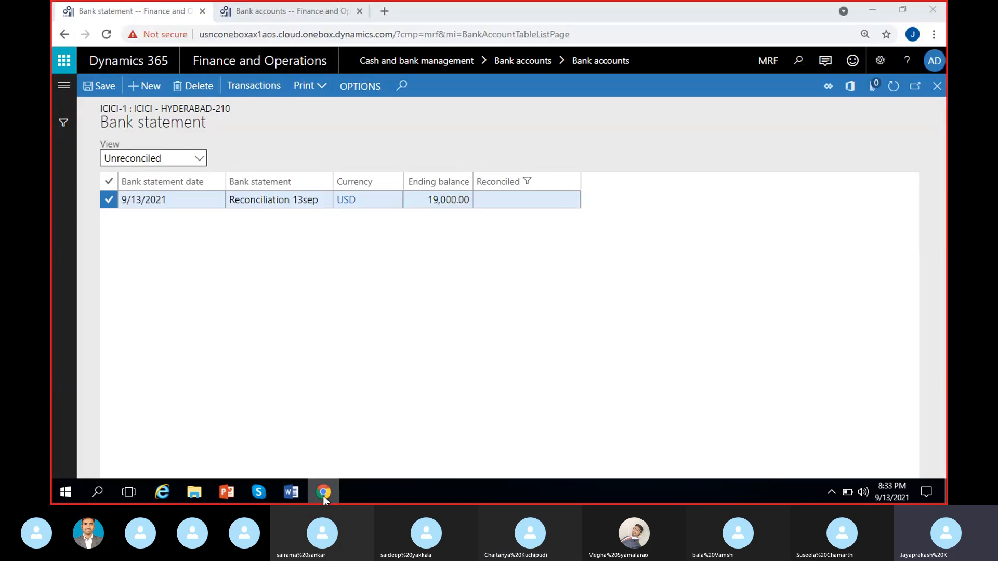
pyautogui.click(255, 88)
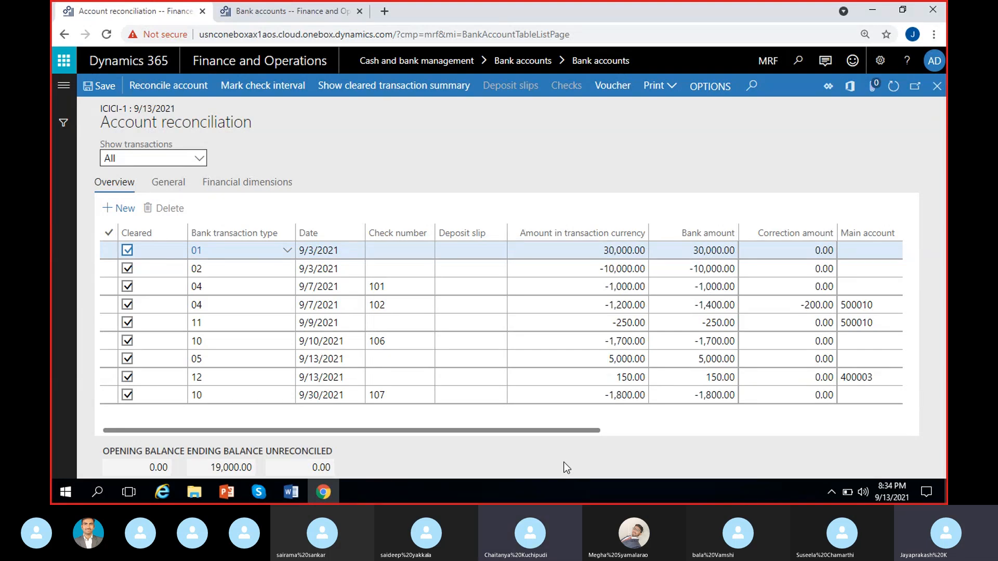
pyautogui.click(938, 86)
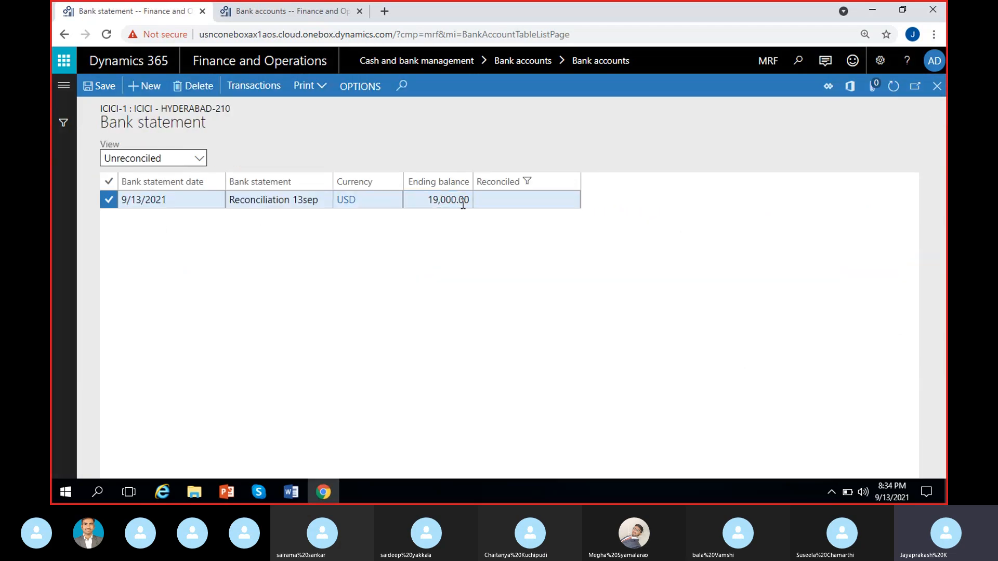
pyautogui.click(429, 200)
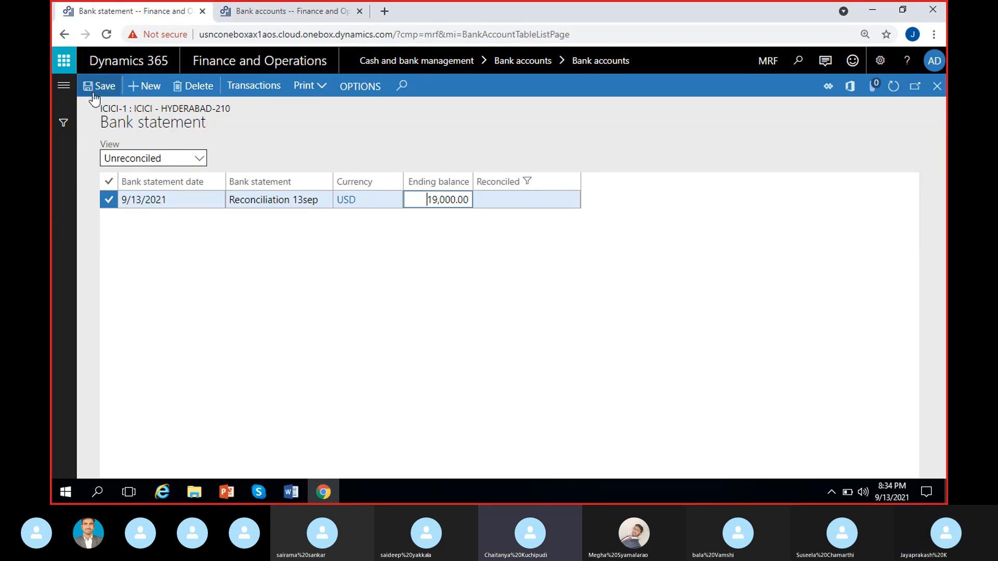
# Open account reconciliation for ICICI-1 from the bank accounts list and check the statement's name and ending balance.
pyautogui.click(266, 12)
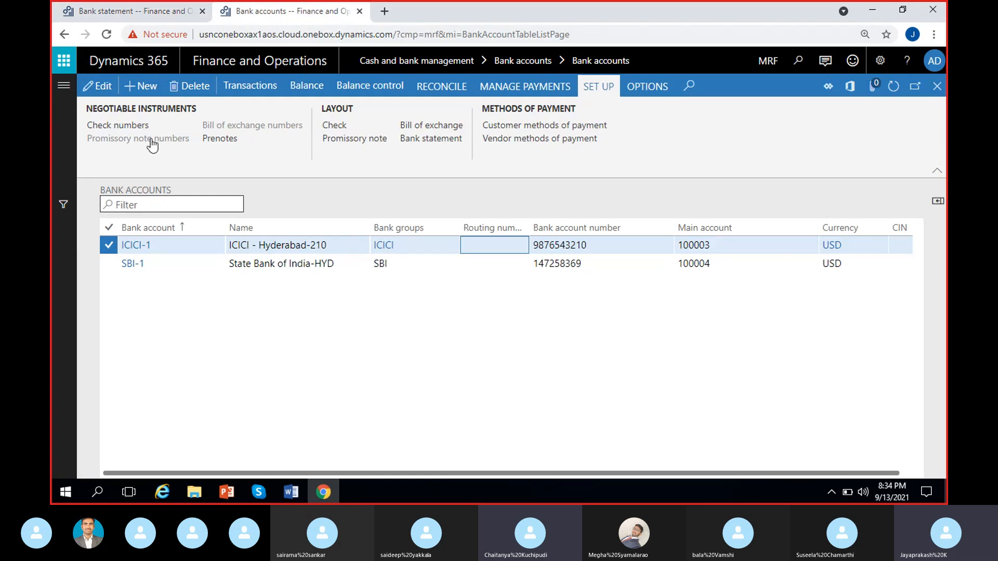
pyautogui.click(438, 95)
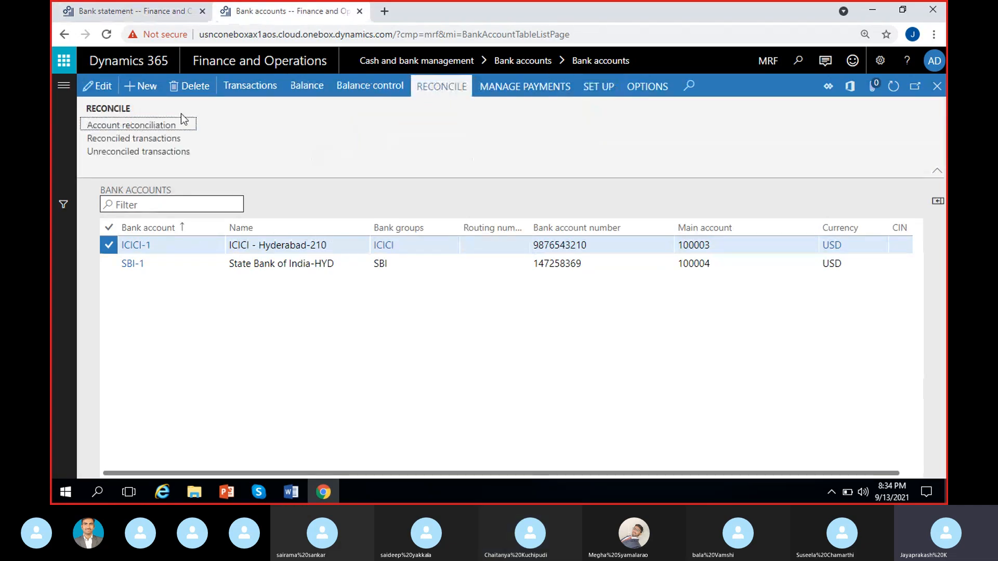
pyautogui.click(136, 127)
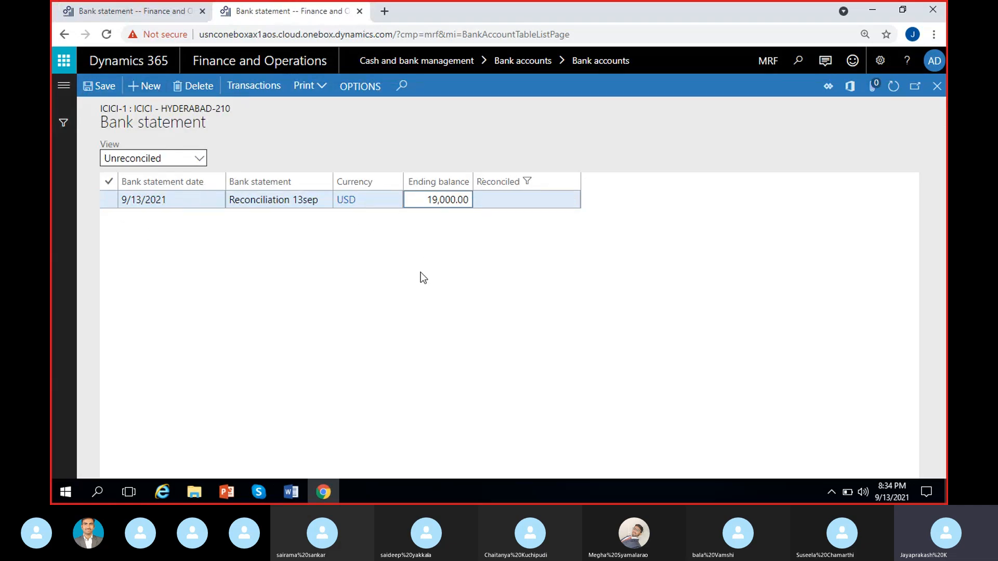
pyautogui.click(273, 201)
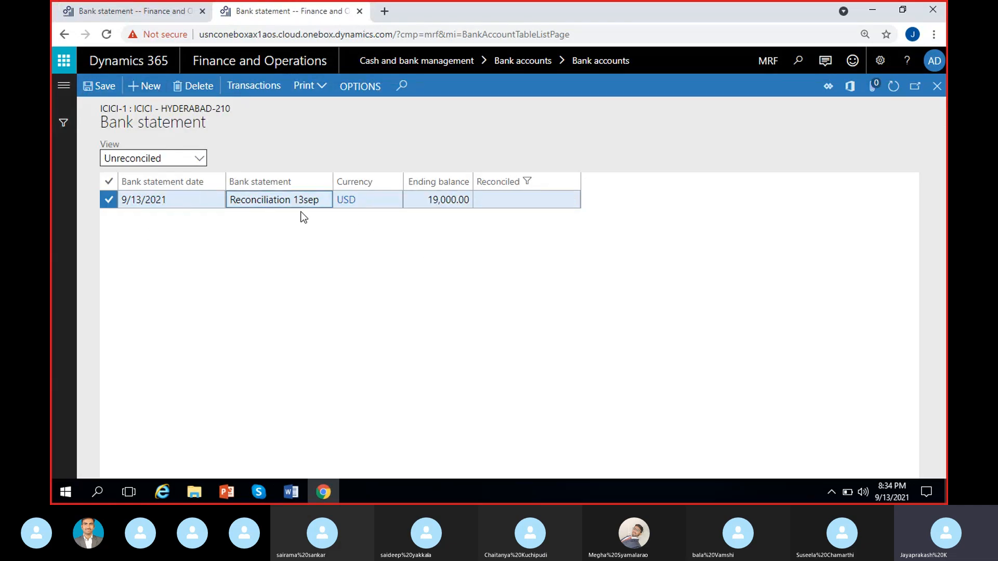
pyautogui.click(422, 199)
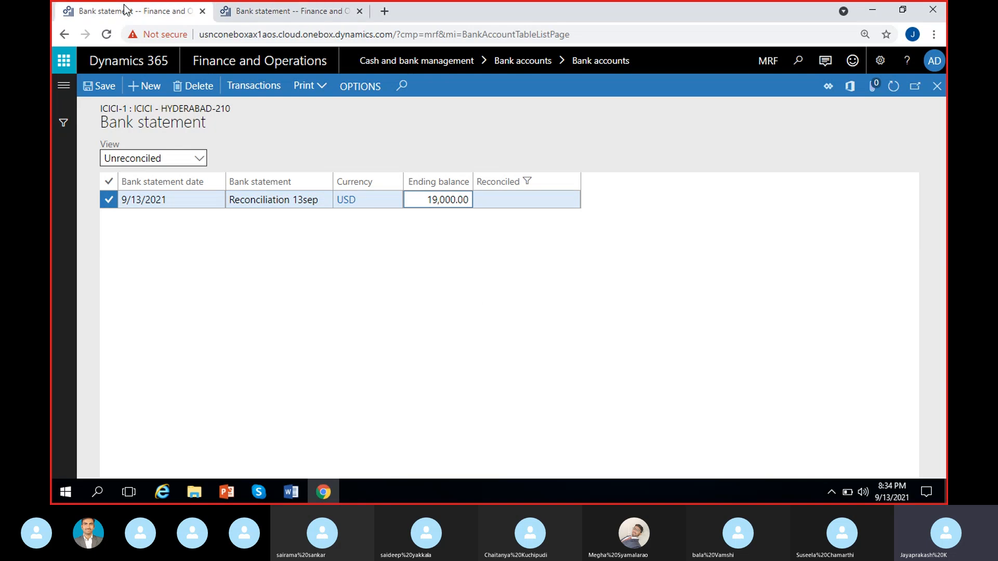
# Examine the type 11, type 12 and check 102 lines in the 9/13/2021 account reconciliation, including check 102's main account name.
pyautogui.click(317, 267)
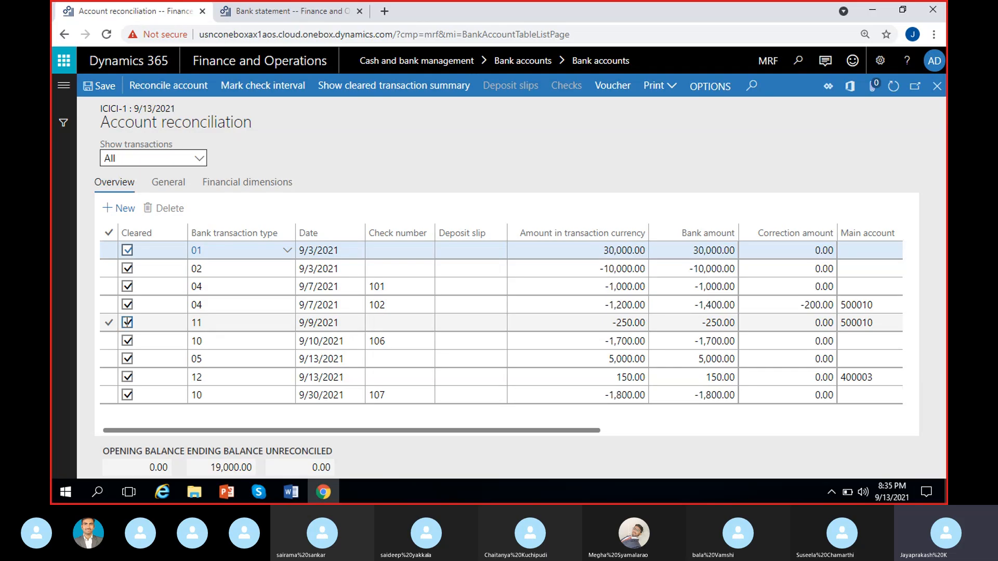
pyautogui.click(127, 322)
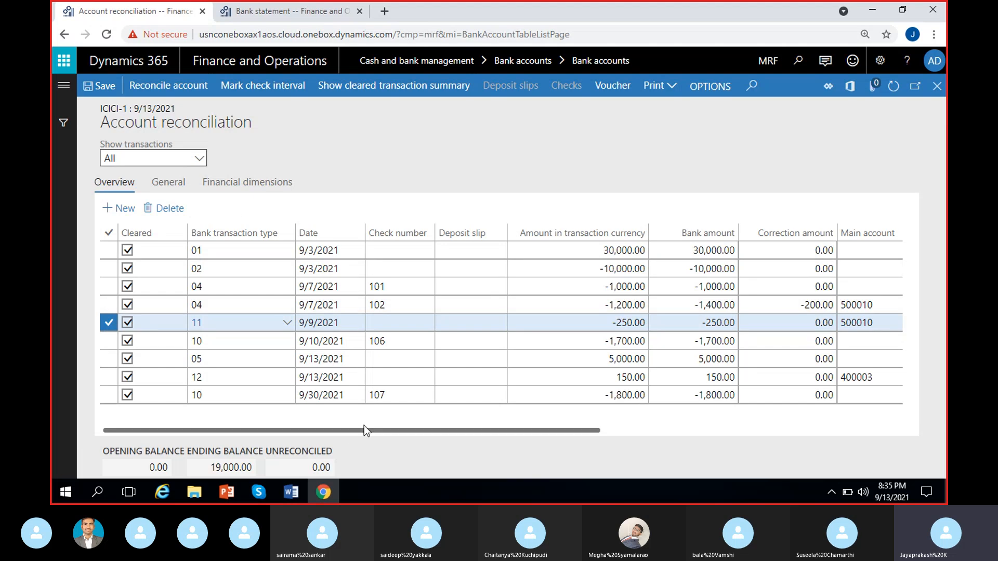
pyautogui.click(475, 323)
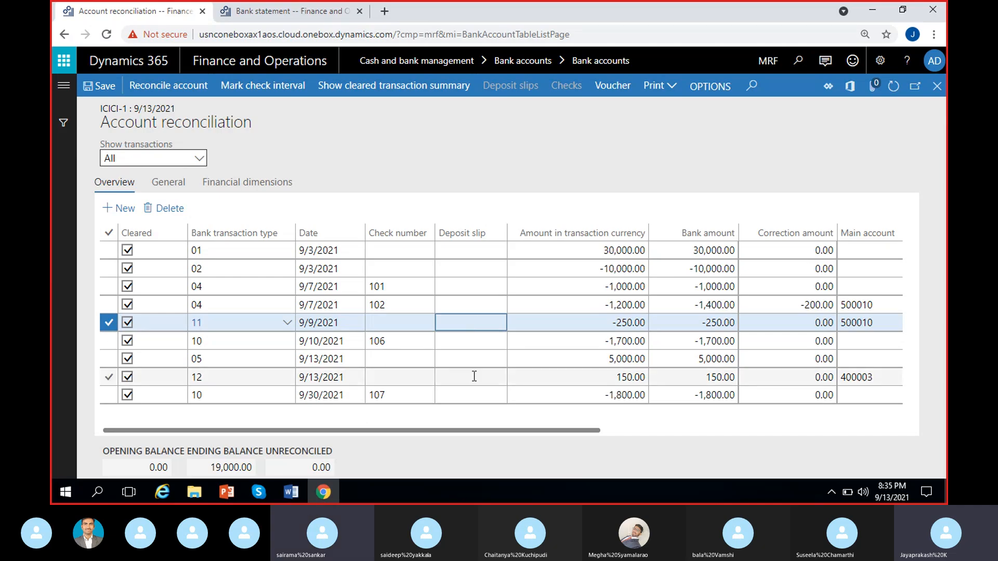
pyautogui.click(584, 379)
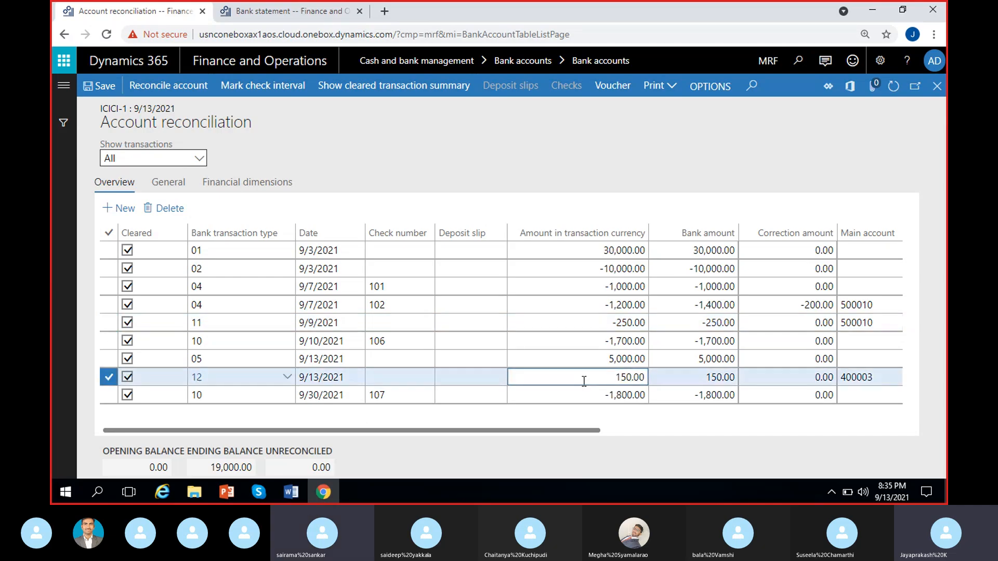
pyautogui.click(544, 302)
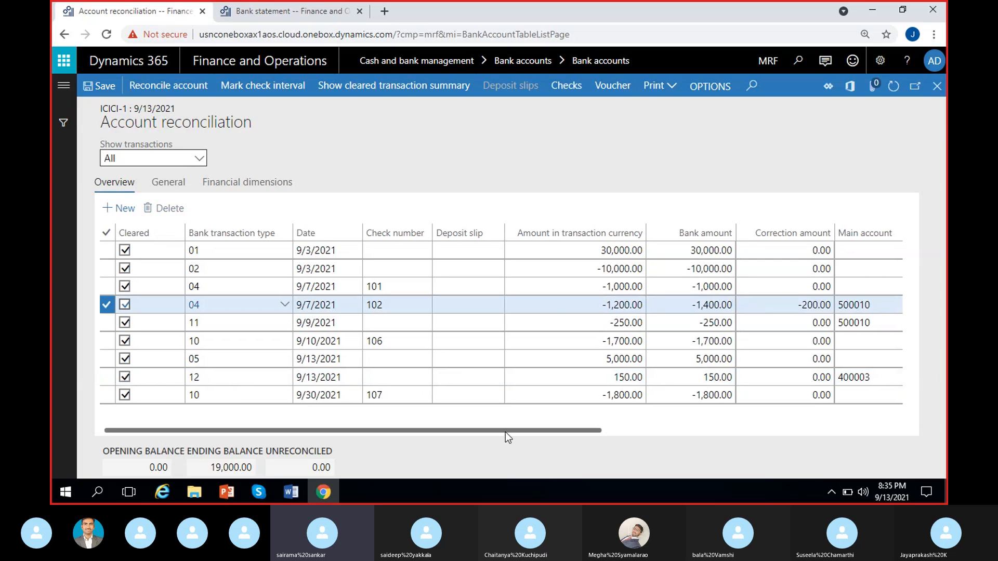
pyautogui.moveTo(505, 432); pyautogui.dragTo(610, 432)
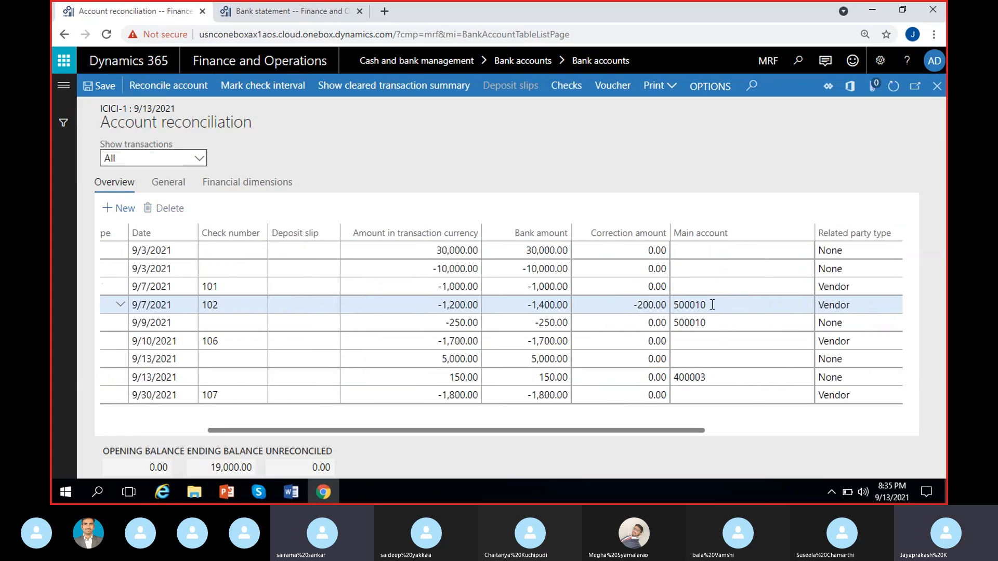
pyautogui.moveTo(712, 305)
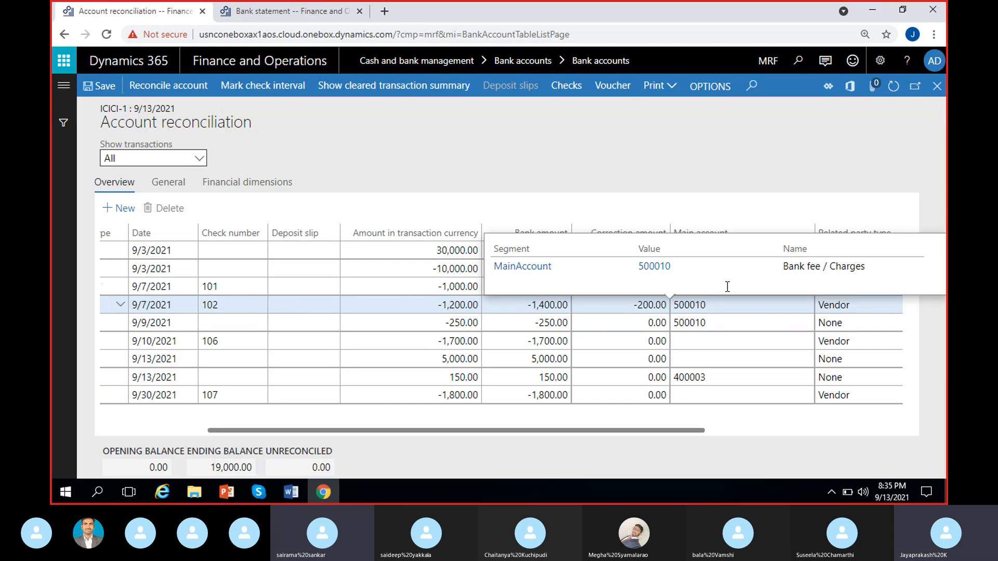
# Open the bank transaction types setup in Cash and bank management and check the main account assigned to Check payment.
pyautogui.click(293, 8)
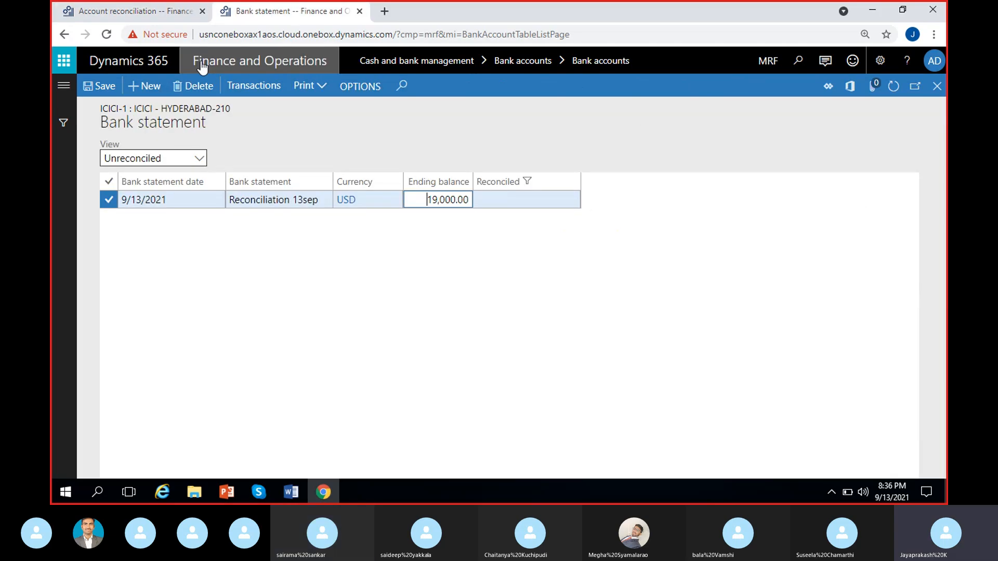
pyautogui.click(64, 86)
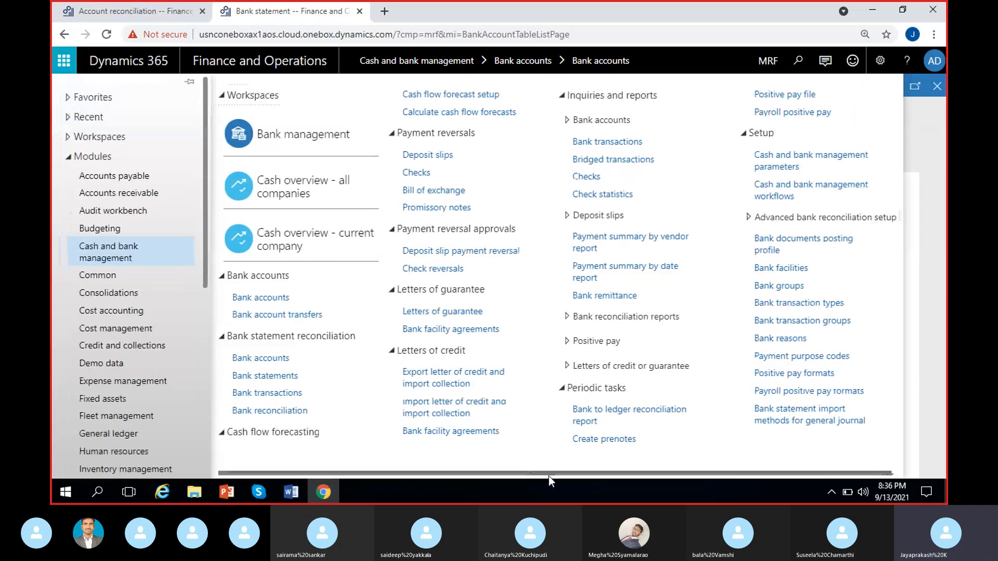
pyautogui.click(654, 359)
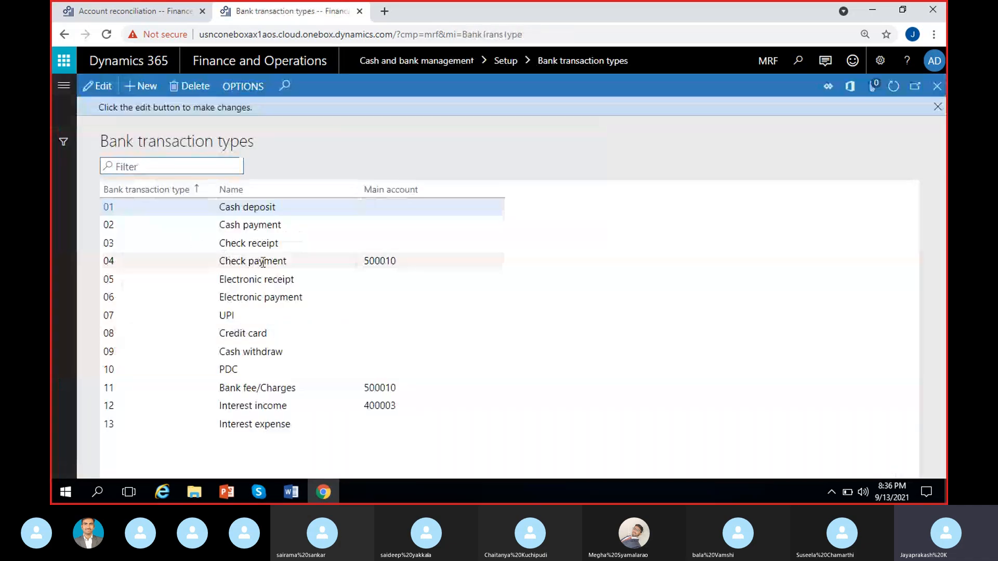
pyautogui.click(263, 263)
pyautogui.click(401, 268)
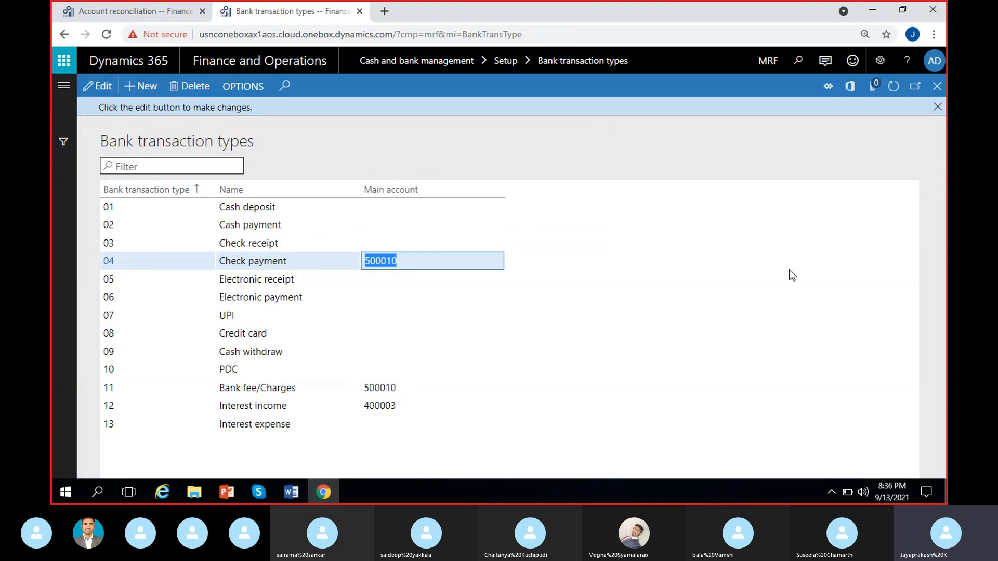
pyautogui.click(248, 265)
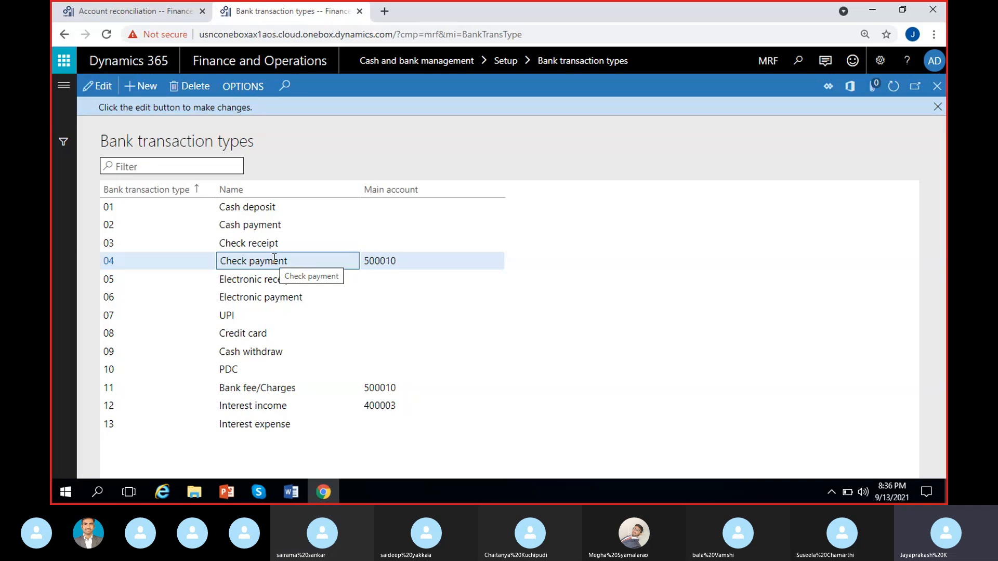
pyautogui.click(414, 263)
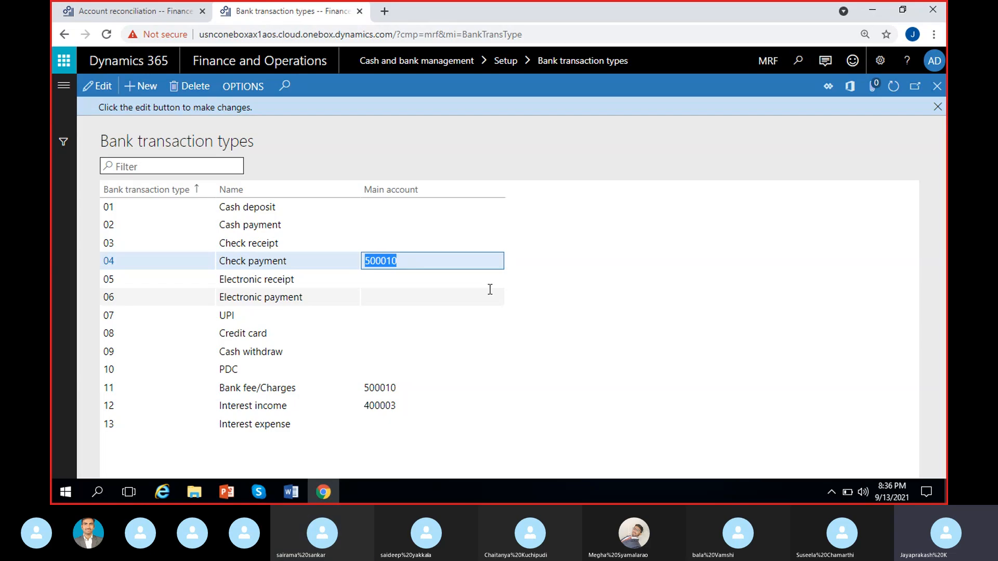
# Return to the ICICI-1 account reconciliation and check the correction amount, bank amount and main account of the check 102 line.
pyautogui.click(554, 266)
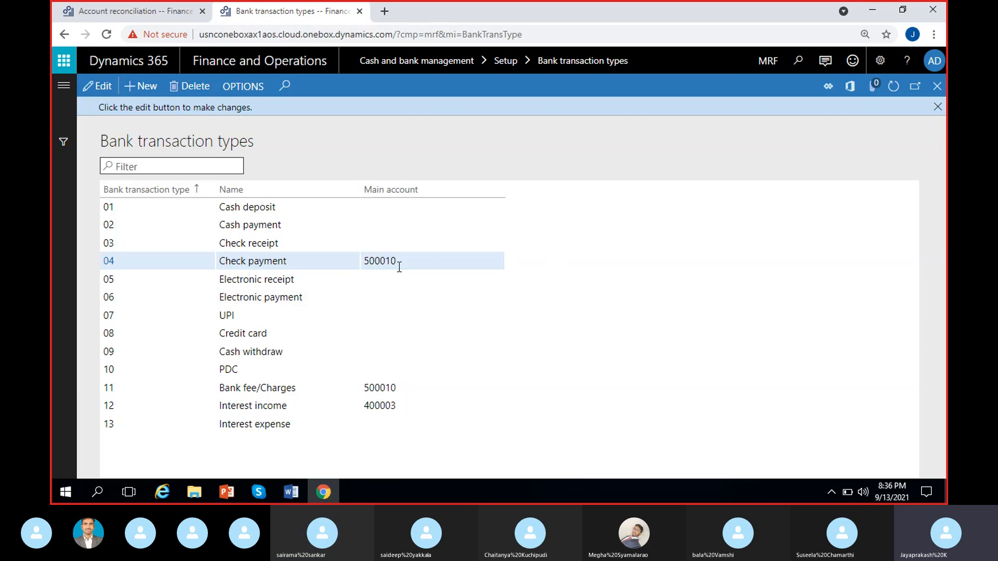
pyautogui.click(153, 10)
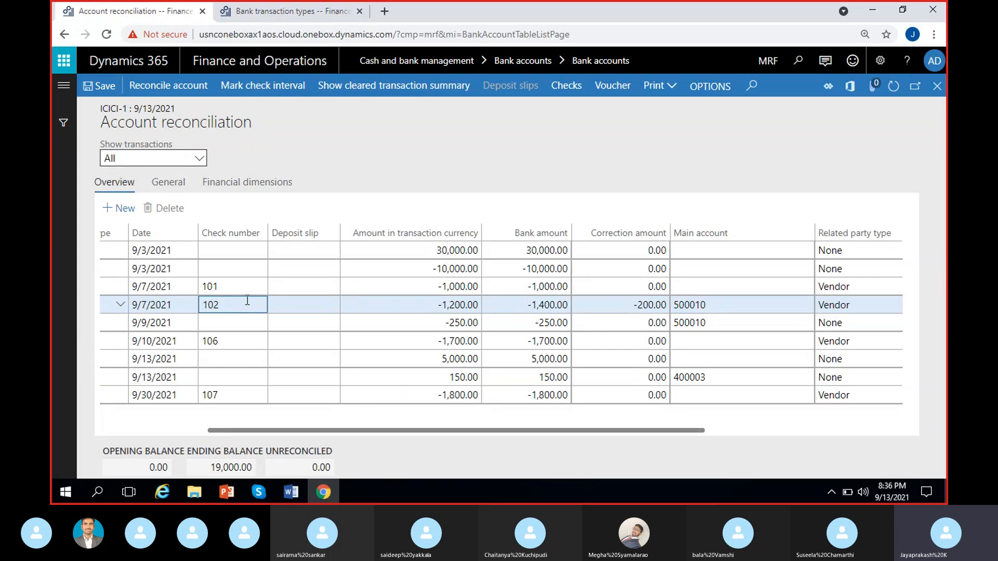
pyautogui.click(623, 306)
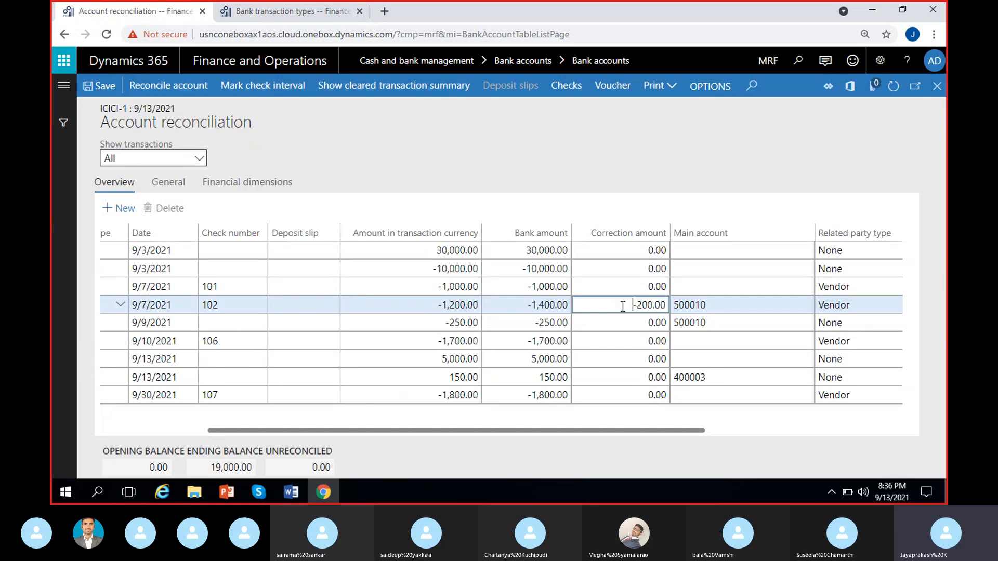
pyautogui.doubleClick(637, 304)
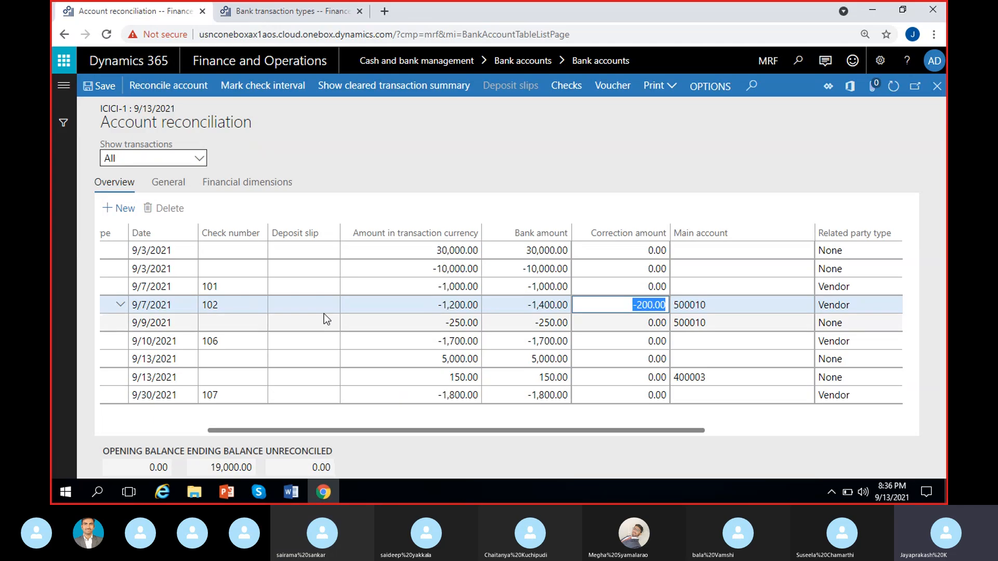
pyautogui.click(597, 308)
pyautogui.click(519, 307)
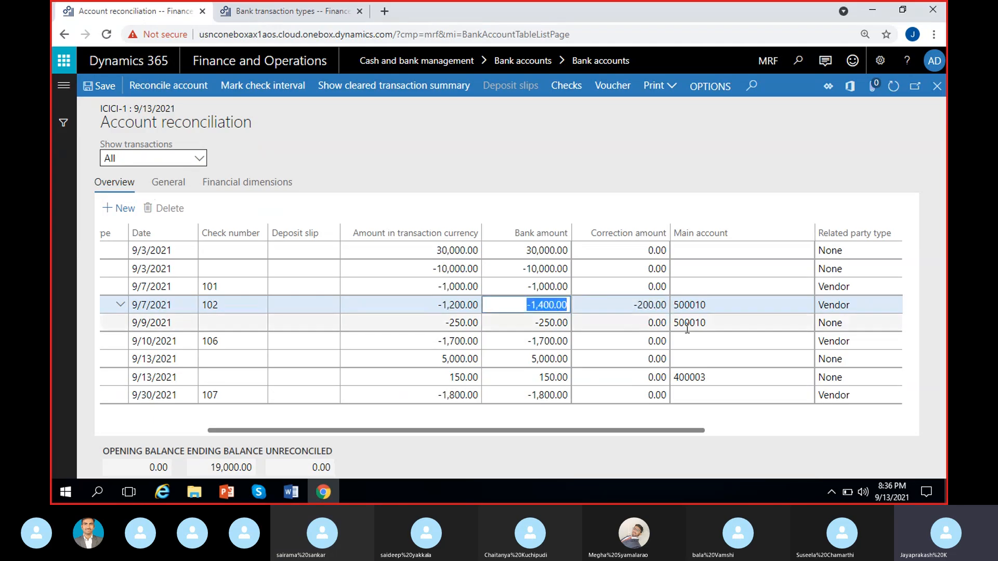
pyautogui.click(719, 308)
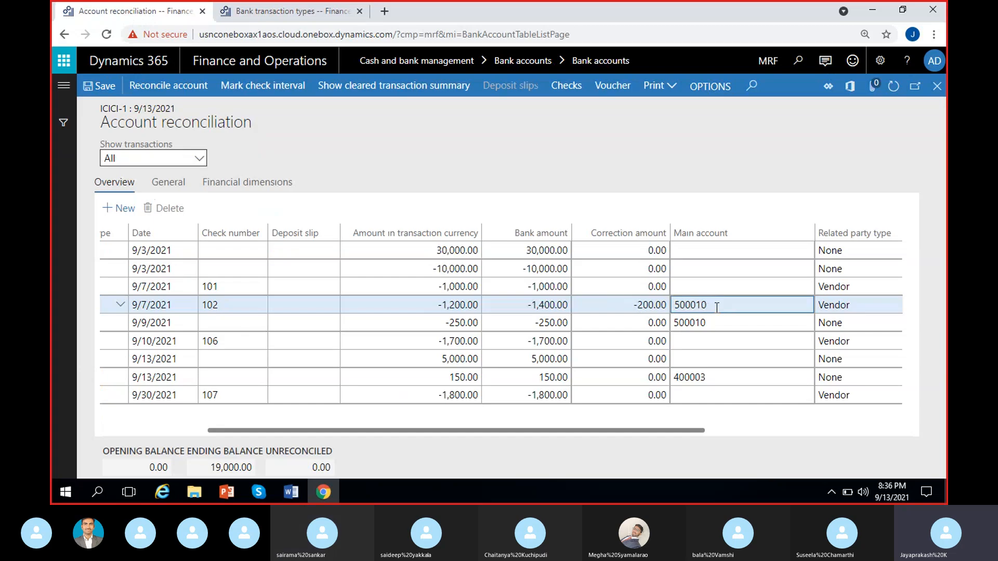
pyautogui.moveTo(718, 309); pyautogui.dragTo(672, 307)
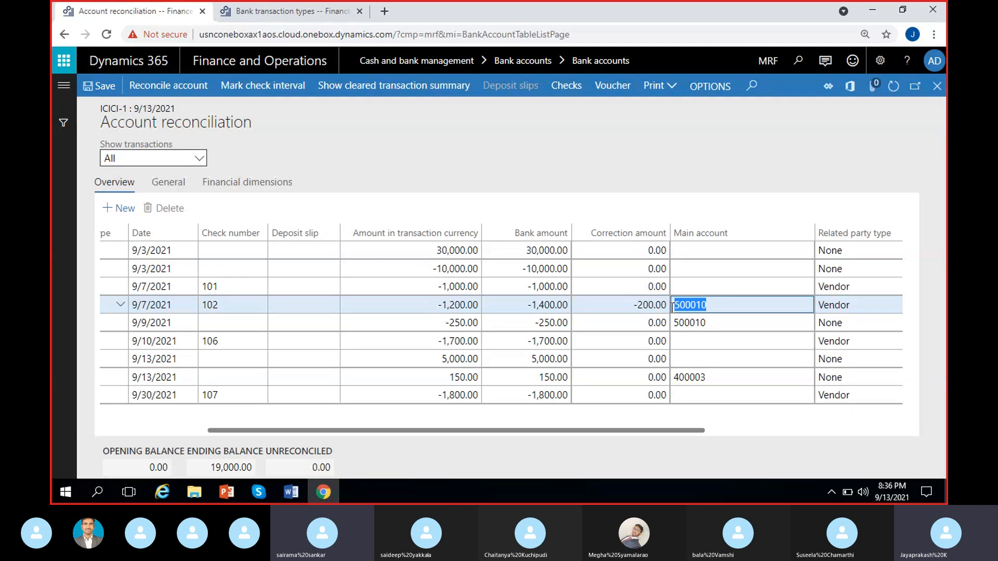
pyautogui.click(478, 414)
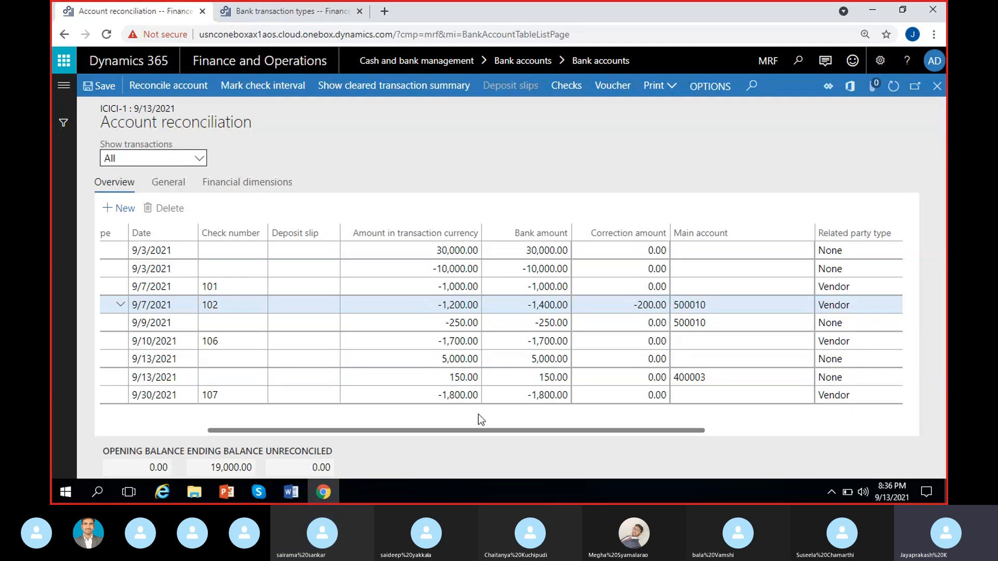
pyautogui.moveTo(453, 431); pyautogui.dragTo(323, 436)
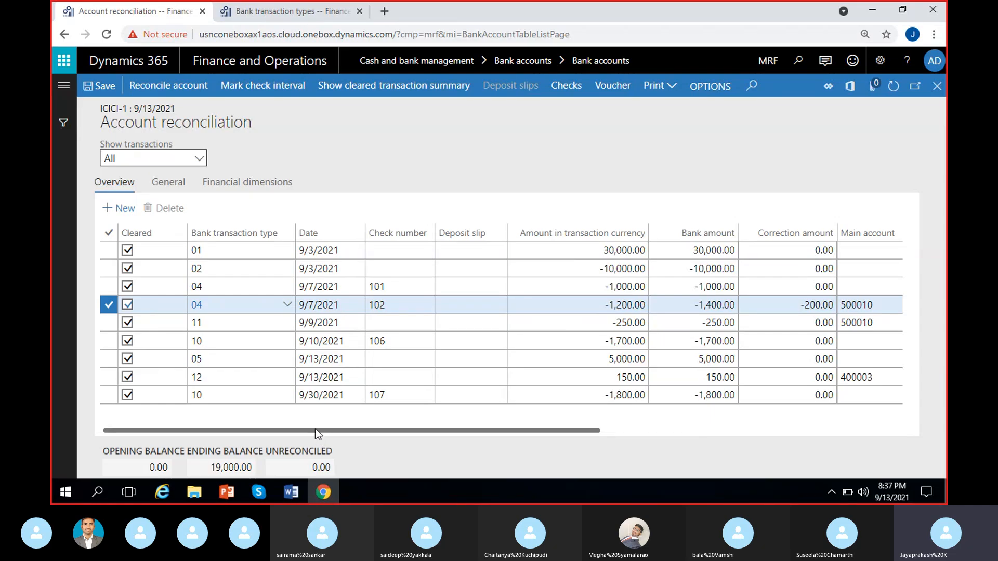
# Switch to the Skype call, look through the participants list and minimize Skype to return to the account reconciliation.
pyautogui.click(265, 491)
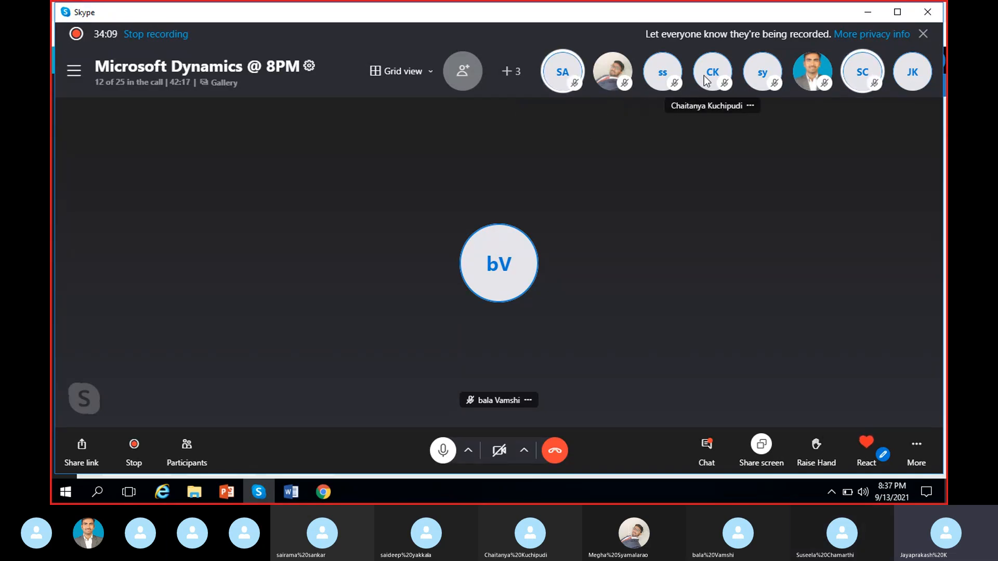
pyautogui.click(512, 71)
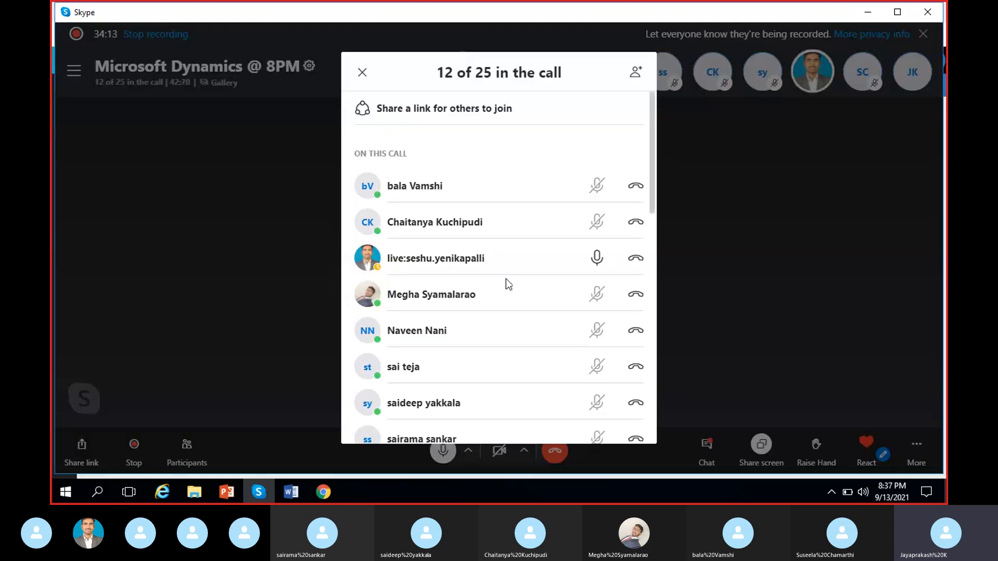
pyautogui.scroll(-4, 499, 281)
pyautogui.click(363, 72)
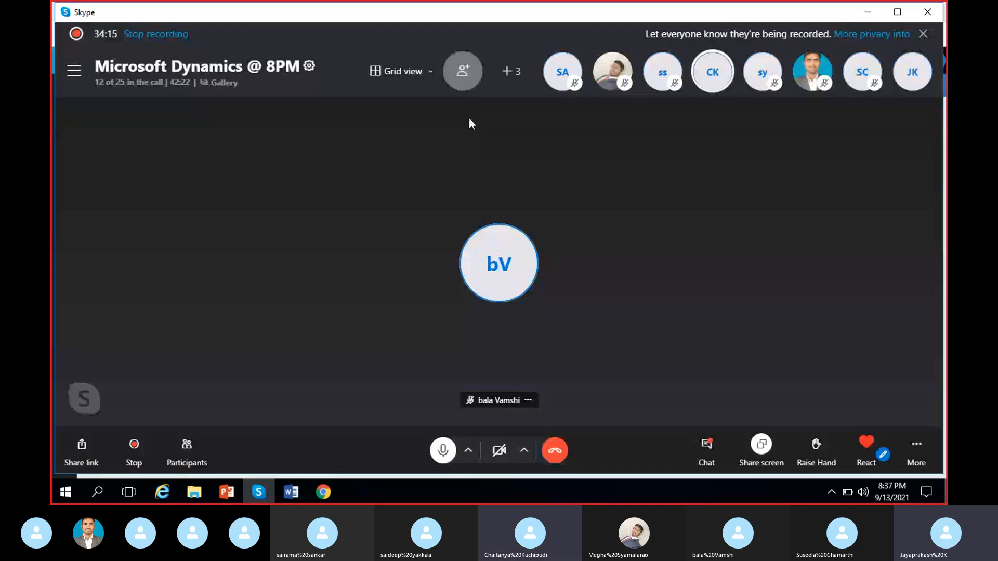
pyautogui.click(867, 12)
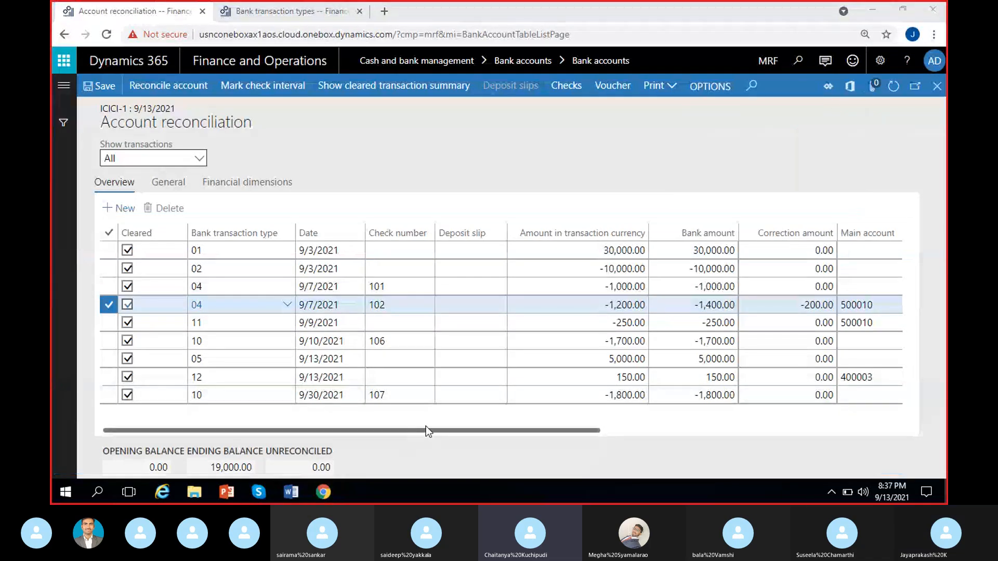
# Add a reconciliation line with bank transaction type 12, check its default main account and delete the line.
pyautogui.click(414, 415)
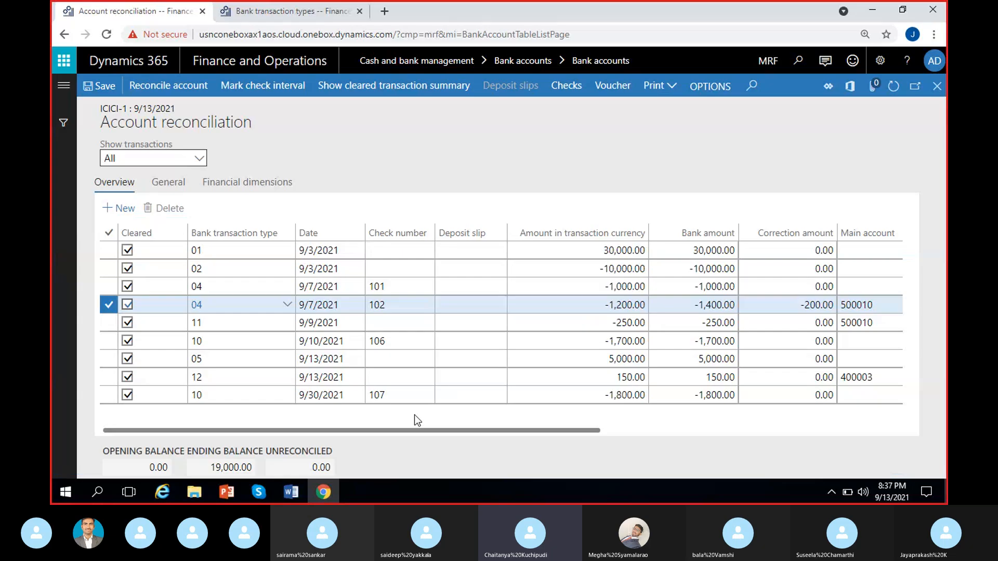
pyautogui.click(393, 396)
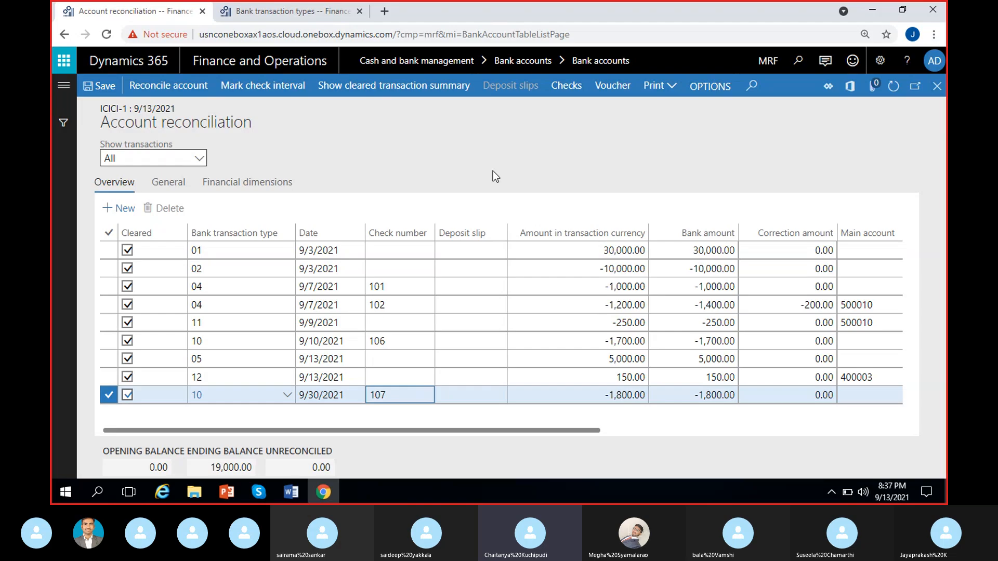
pyautogui.click(119, 210)
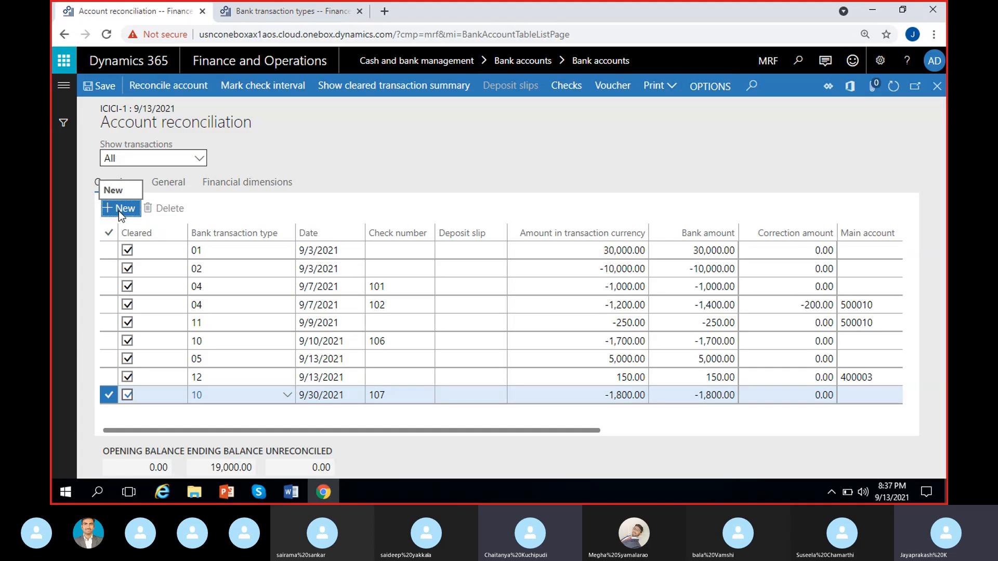
pyautogui.click(286, 397)
pyautogui.scroll(-2, 304, 335)
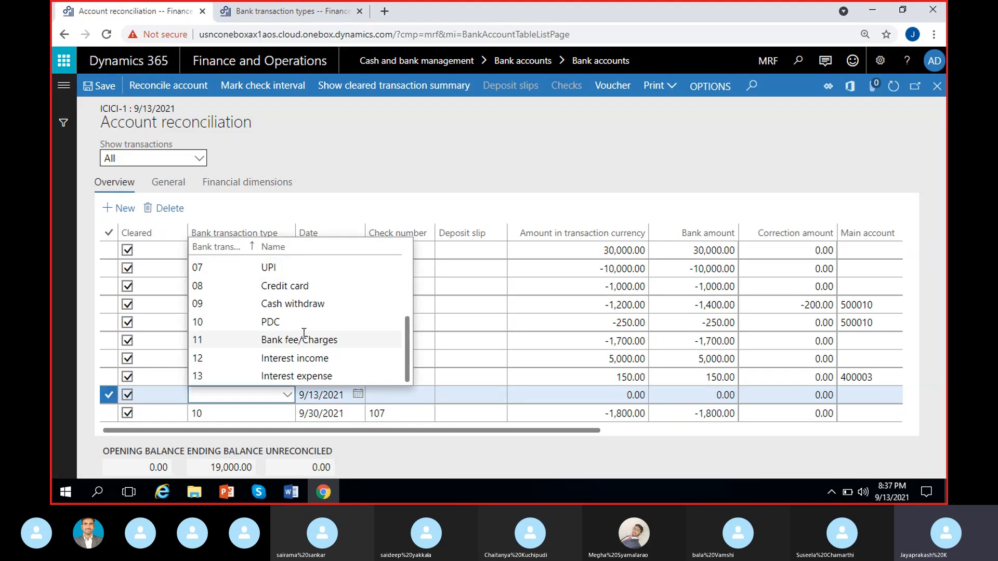
pyautogui.click(289, 360)
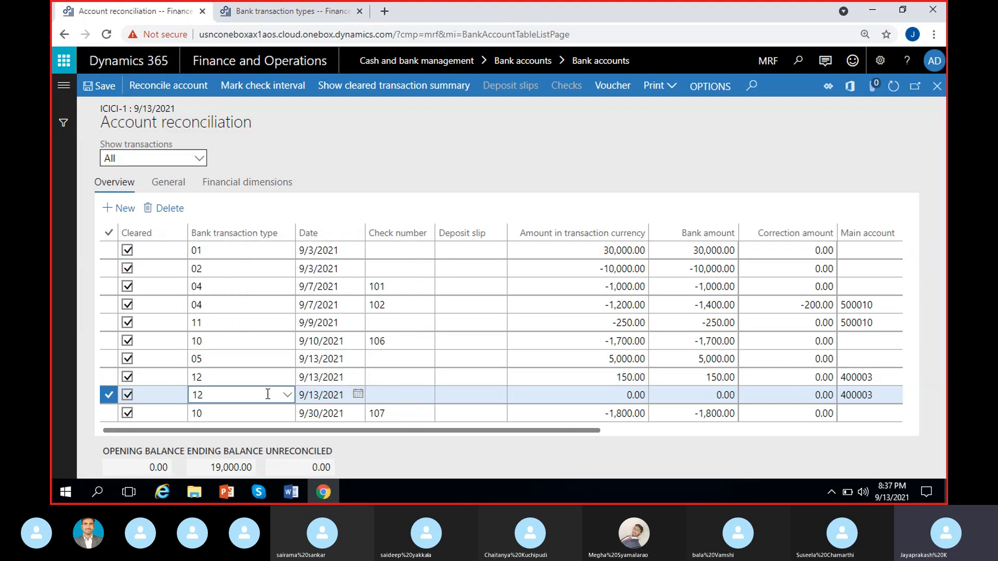
pyautogui.click(876, 397)
pyautogui.moveTo(821, 395); pyautogui.dragTo(779, 396)
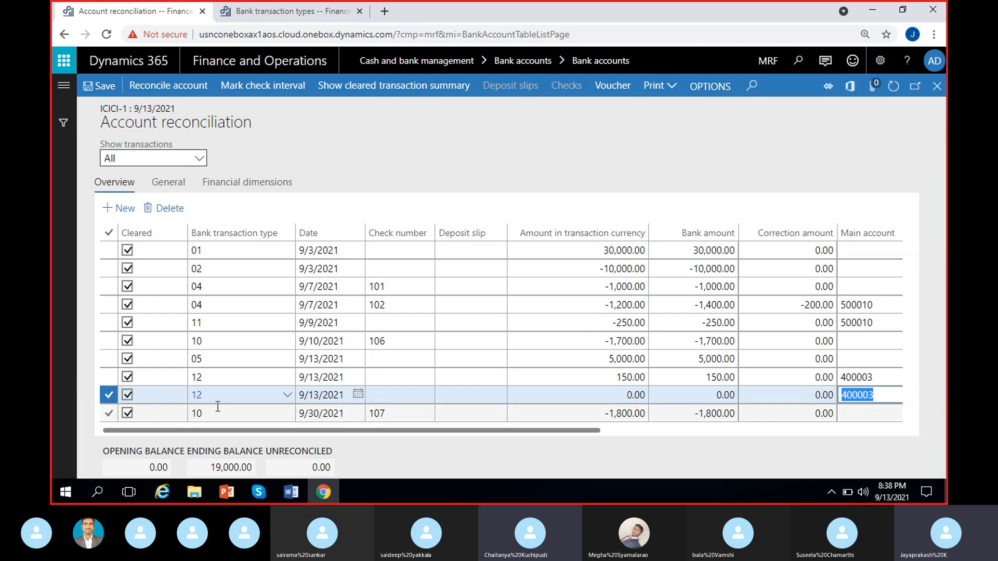
pyautogui.click(171, 209)
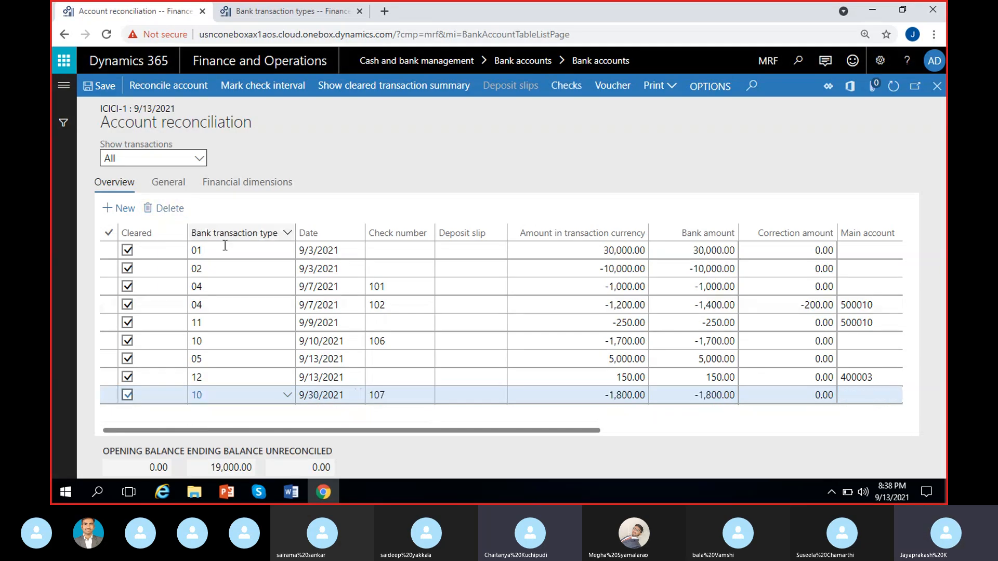
# Check the main accounts in the bank transaction types setup, and close the reconciliation and bank statement back to the bank accounts list.
pyautogui.click(261, 13)
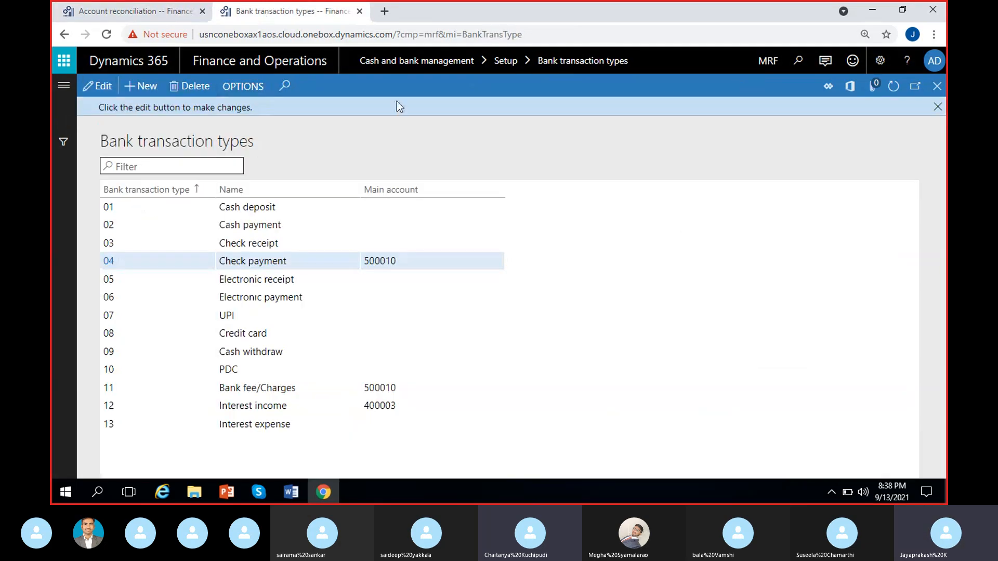
pyautogui.click(123, 15)
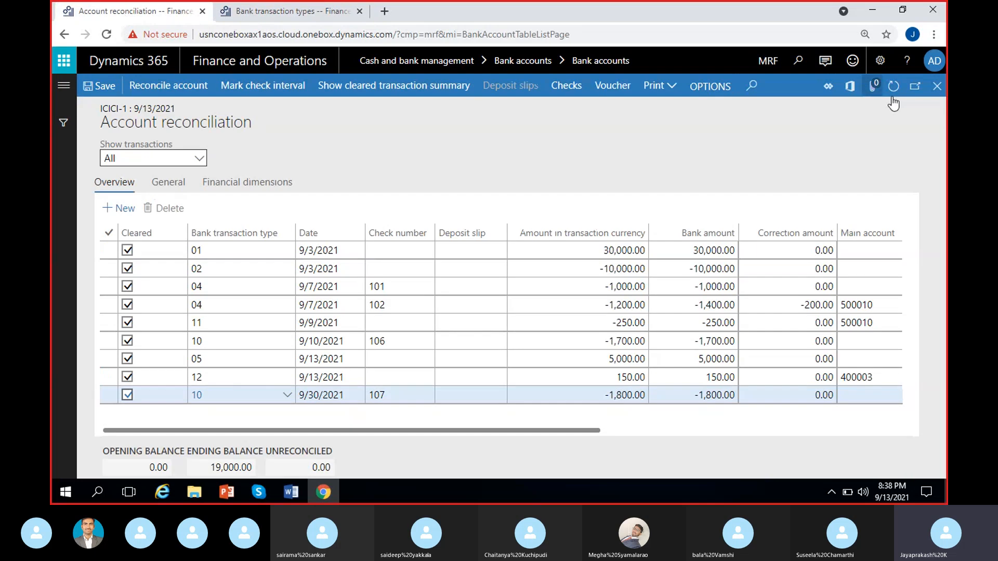
pyautogui.click(937, 86)
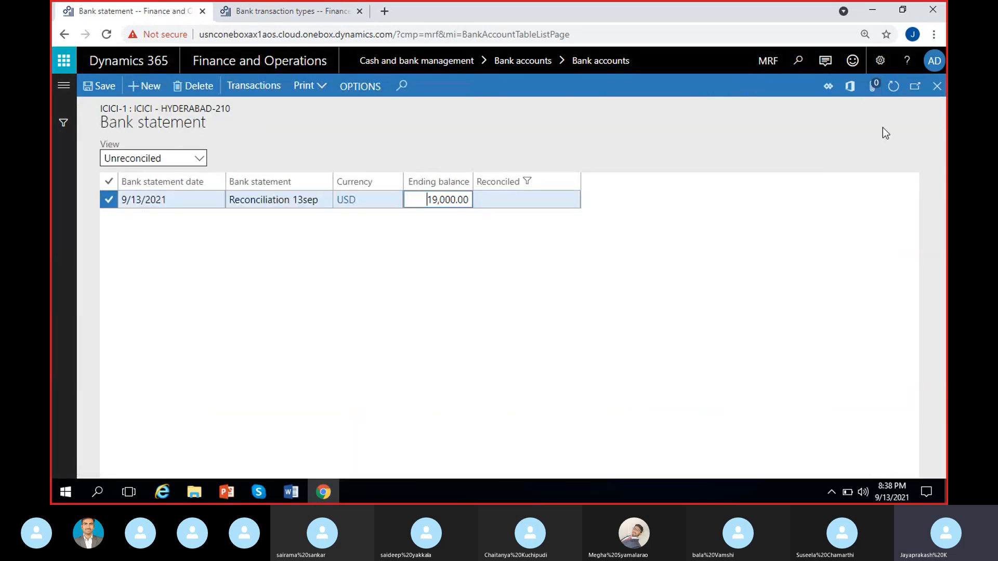
pyautogui.click(937, 86)
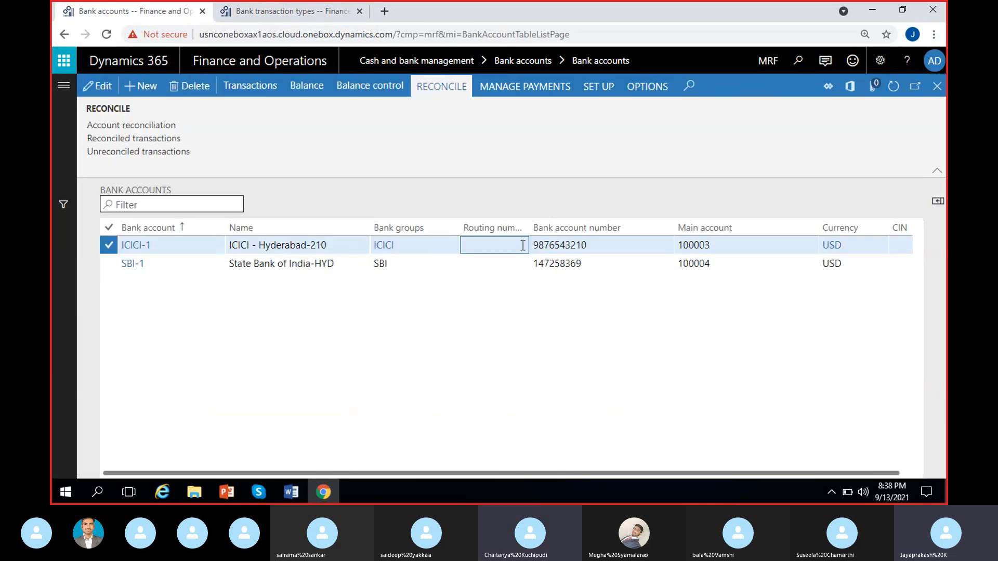
# Open account reconciliation for ICICI-1 again and review the statement's date, name and ending balance.
pyautogui.click(163, 127)
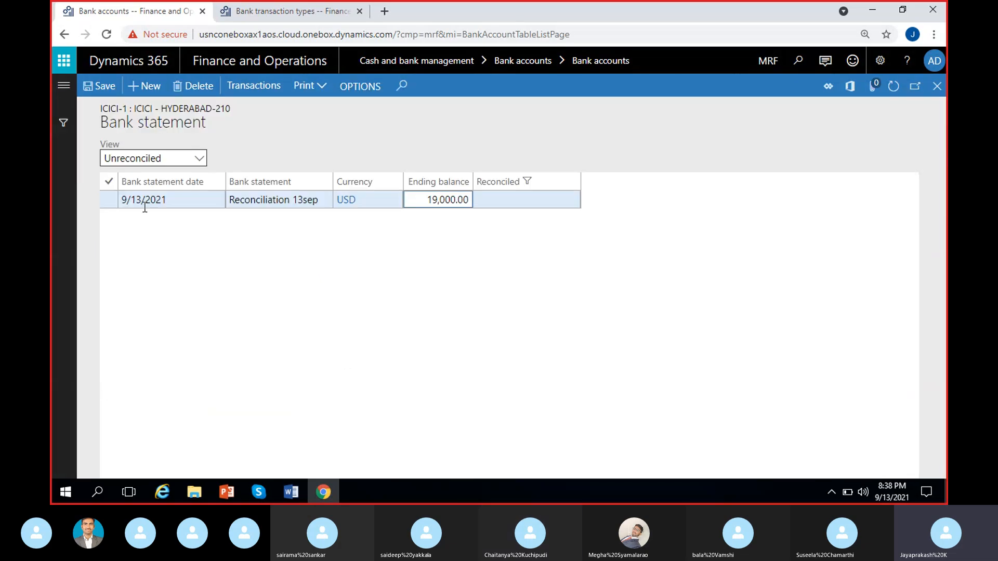
pyautogui.click(175, 201)
pyautogui.click(269, 200)
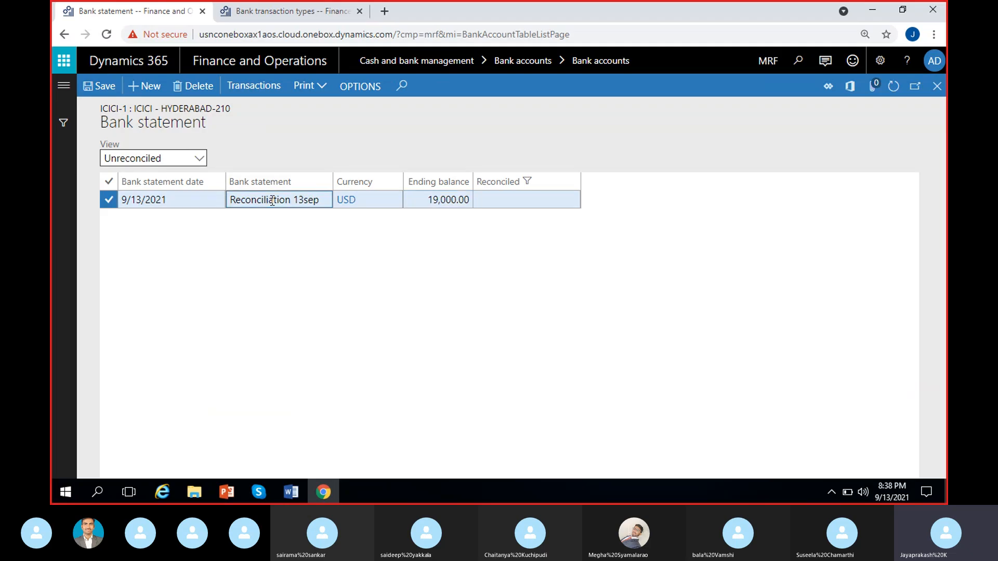
pyautogui.click(427, 201)
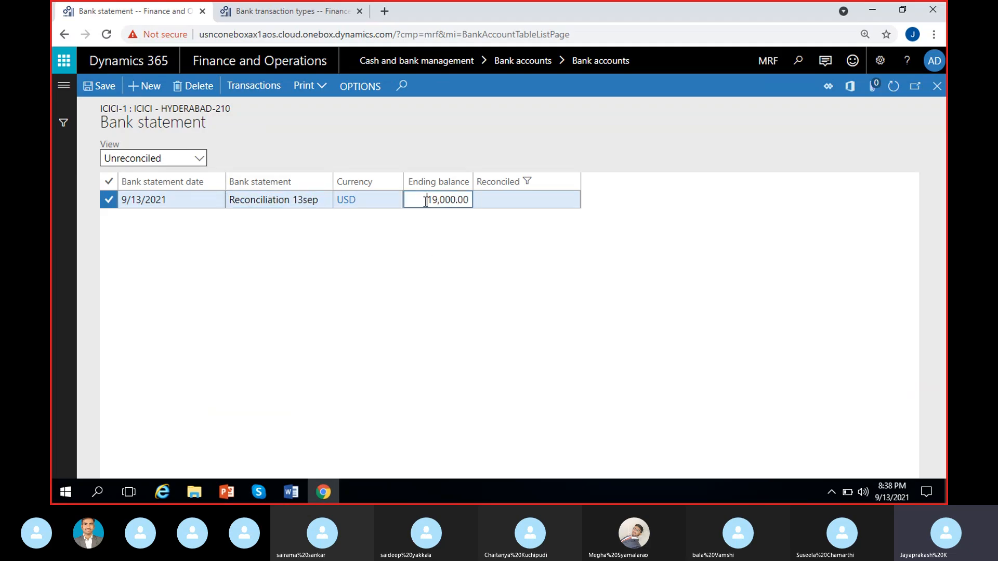
pyautogui.click(473, 237)
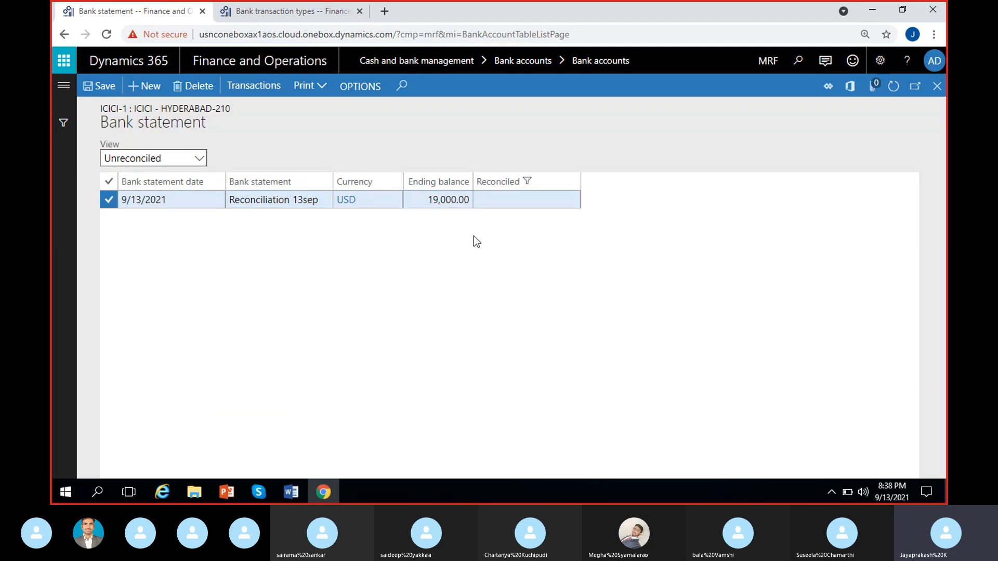
# Open the Reconciliation 13sep statement's transactions and review the type 11 and 12 amounts, check 102's correction and the unreconciled balance.
pyautogui.click(242, 89)
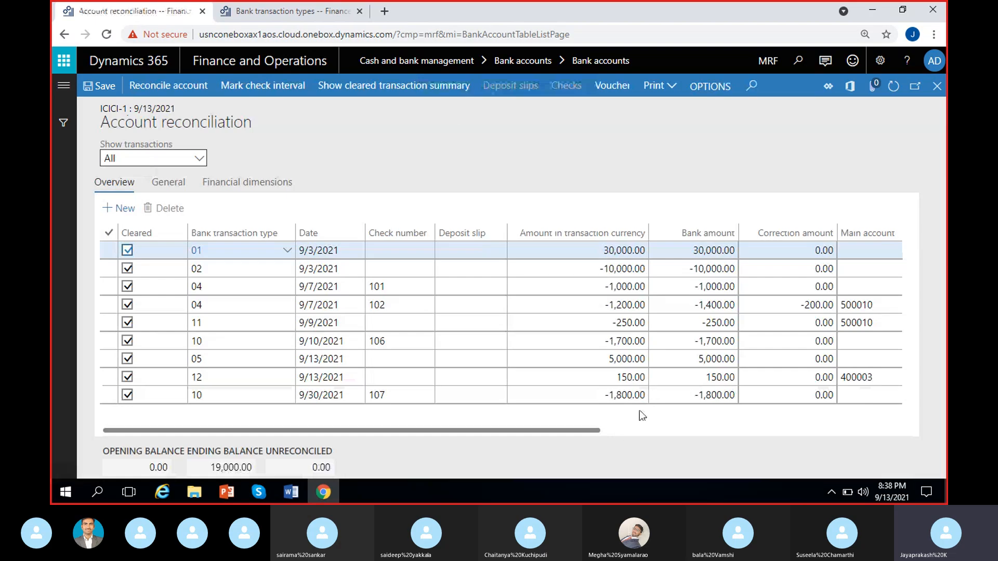
pyautogui.click(620, 377)
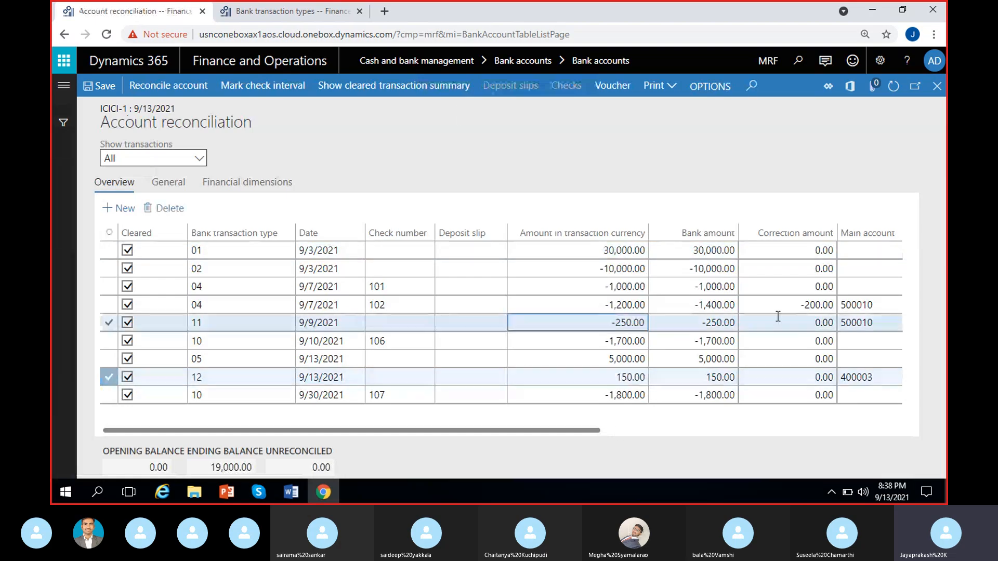
pyautogui.click(814, 306)
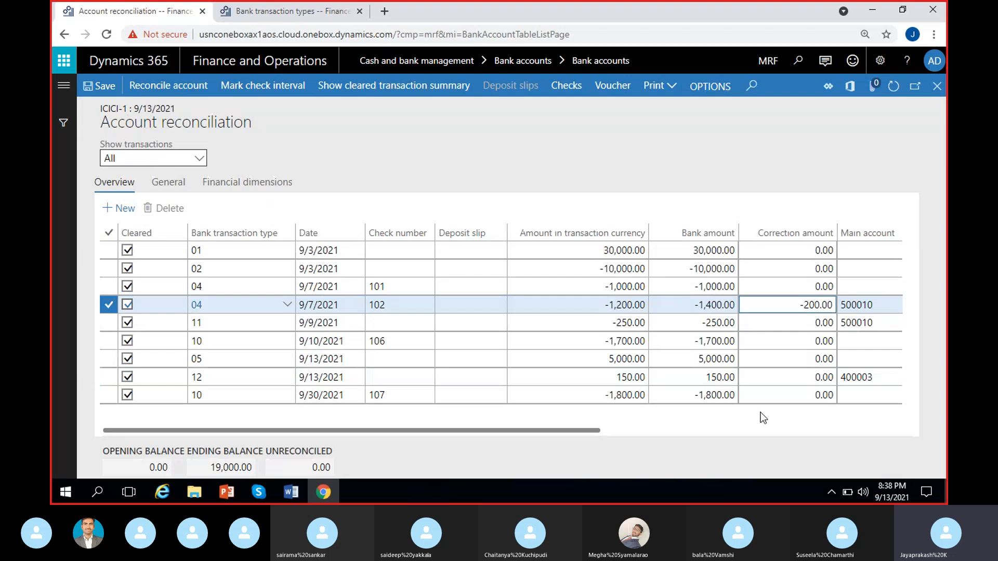
pyautogui.click(320, 467)
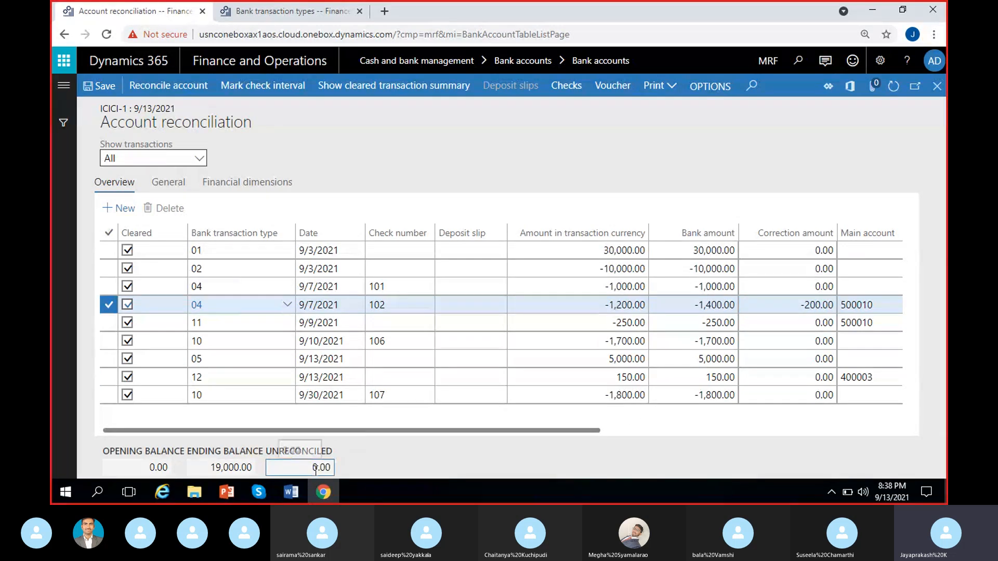
pyautogui.click(335, 410)
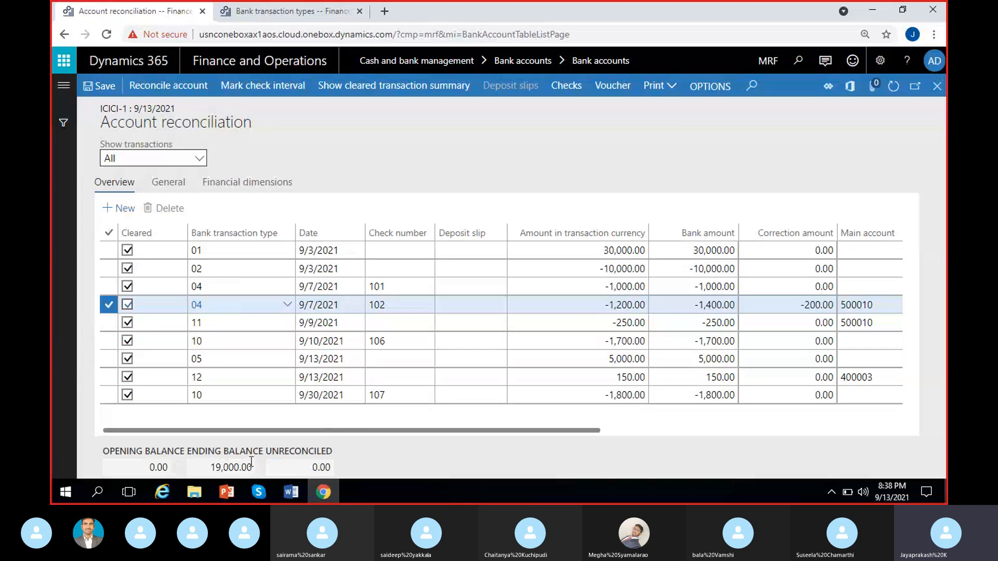
# Try to reconcile the ICICI-1 account for the 9/13/2021 statement and switch to the Skype call.
pyautogui.click(150, 91)
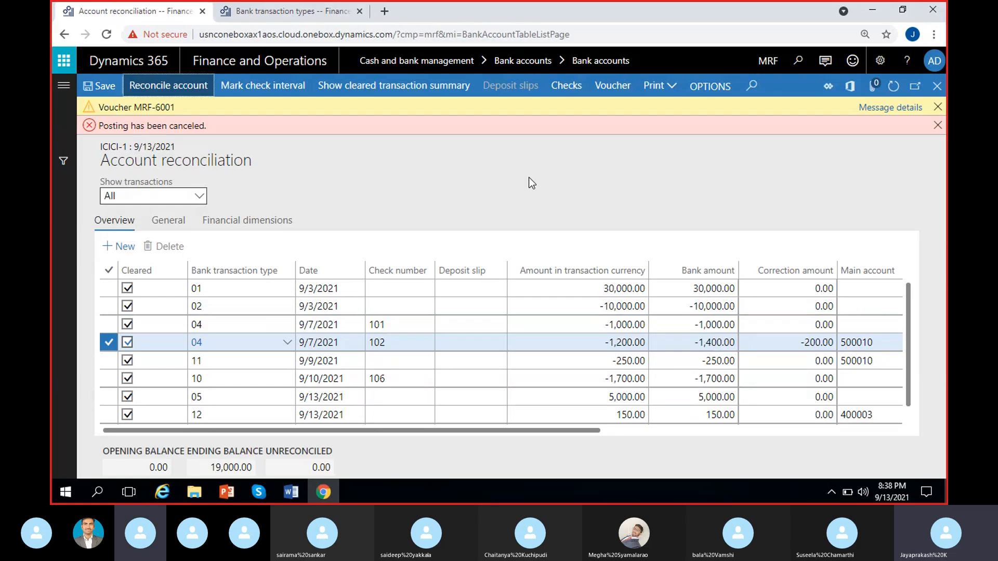
pyautogui.click(246, 493)
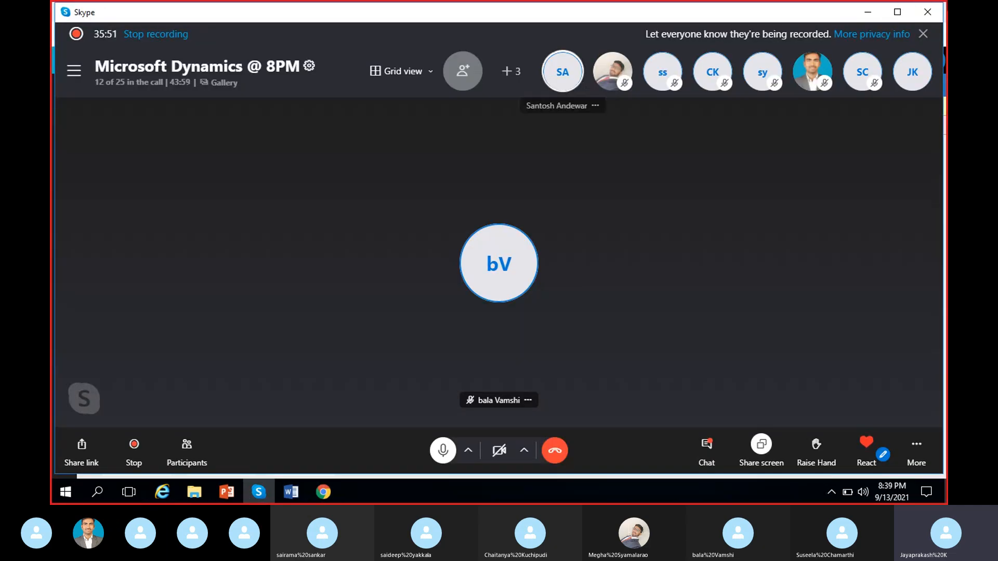
# Switch back to Dynamics 365, read the message details for voucher MRF-6001, and dismiss the posting messages.
pyautogui.click(865, 13)
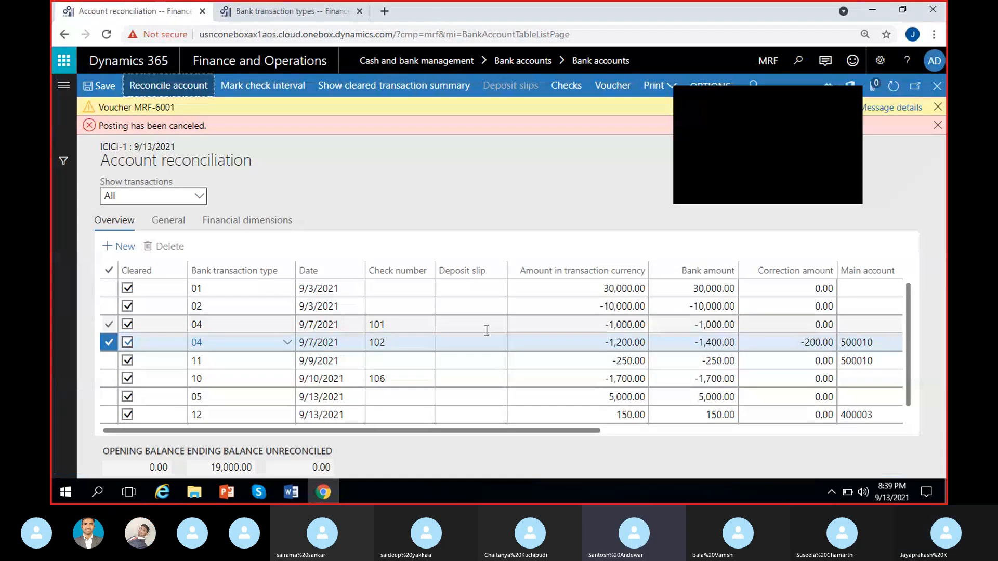
pyautogui.click(857, 99)
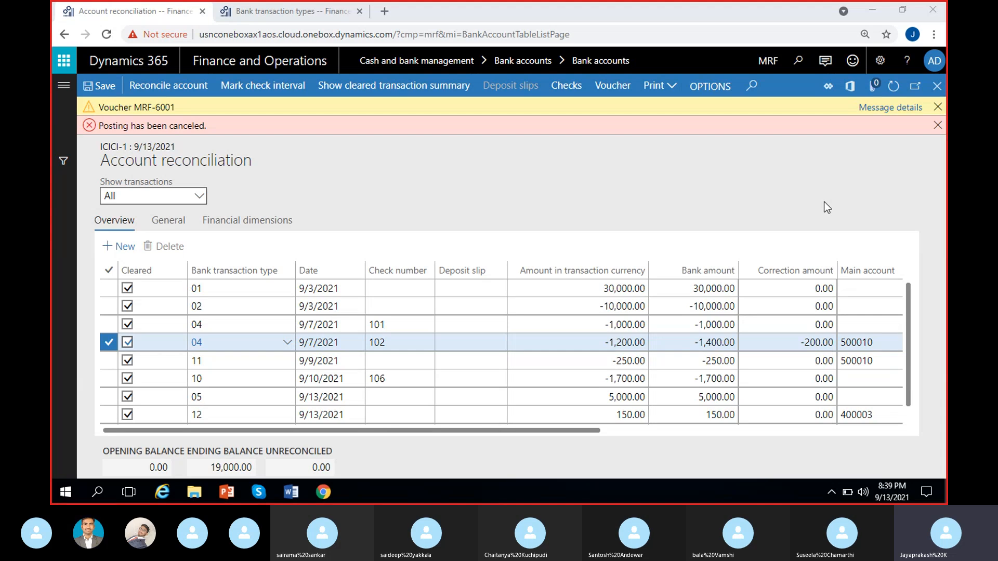
pyautogui.click(869, 108)
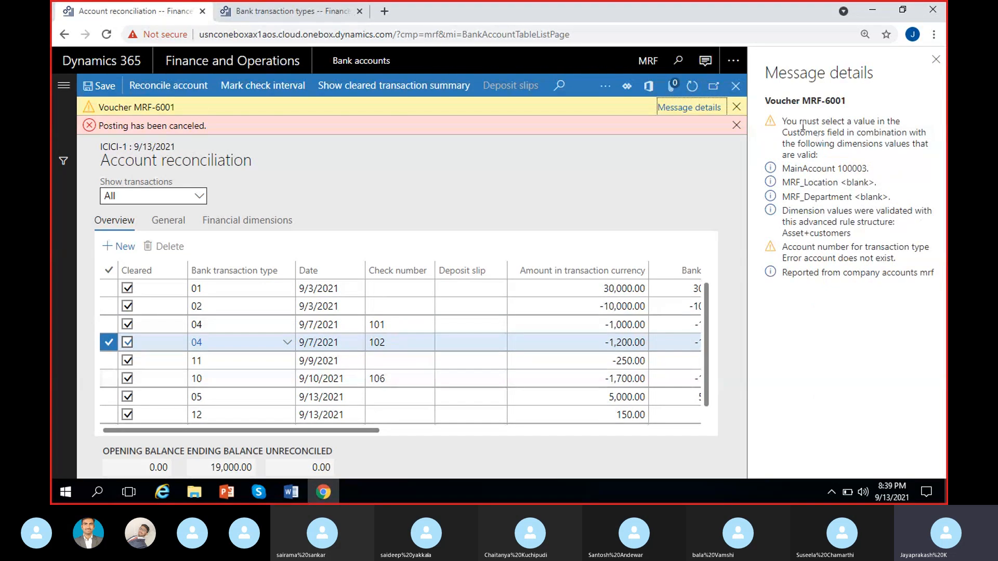
pyautogui.moveTo(787, 123); pyautogui.dragTo(846, 161)
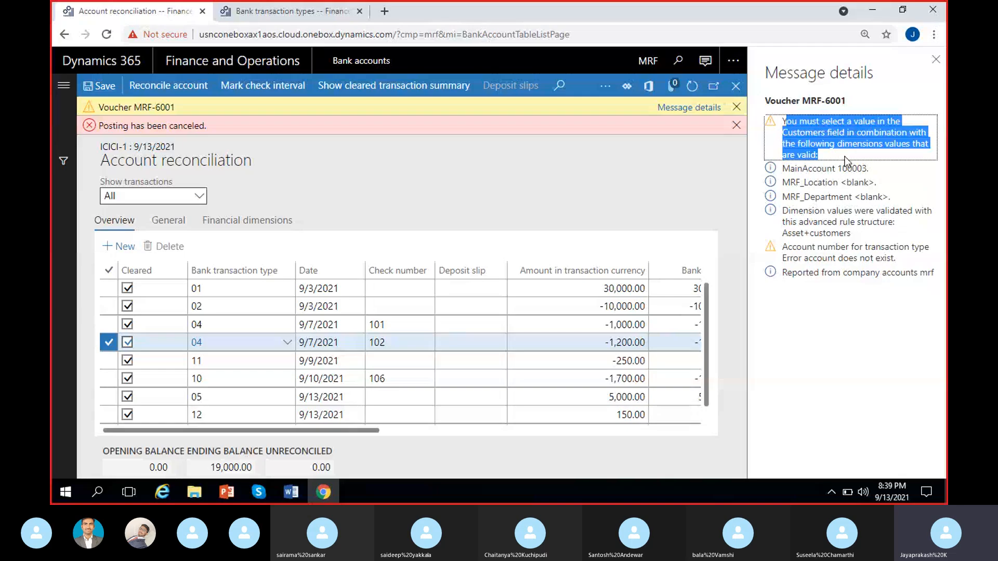
pyautogui.click(935, 60)
pyautogui.click(938, 125)
pyautogui.click(938, 107)
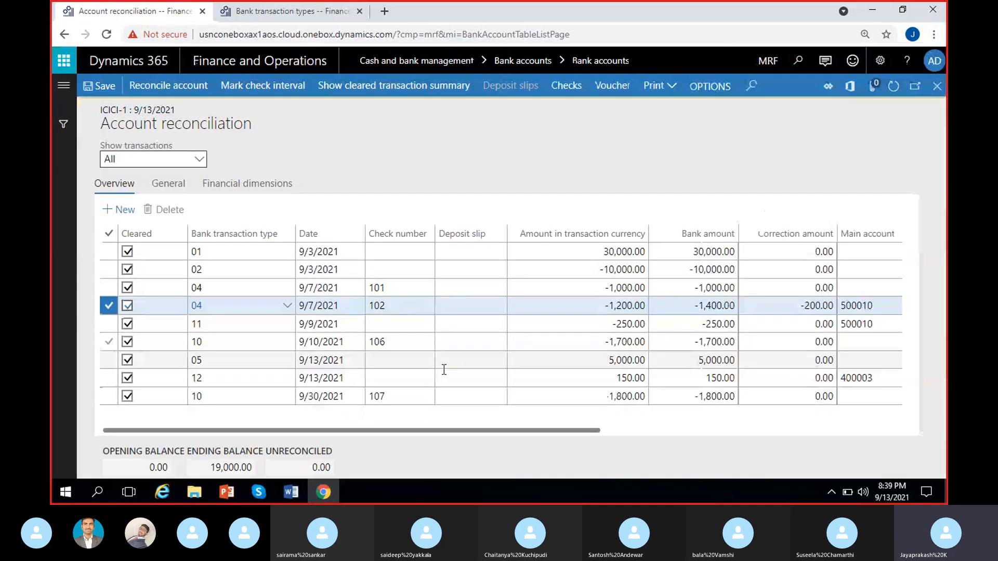
# Set the type 12 transaction's financial dimensions to Customers 900, MRF_Costcenter CC/1, MRF_Department 200 and MRF_Location 100.
pyautogui.click(563, 397)
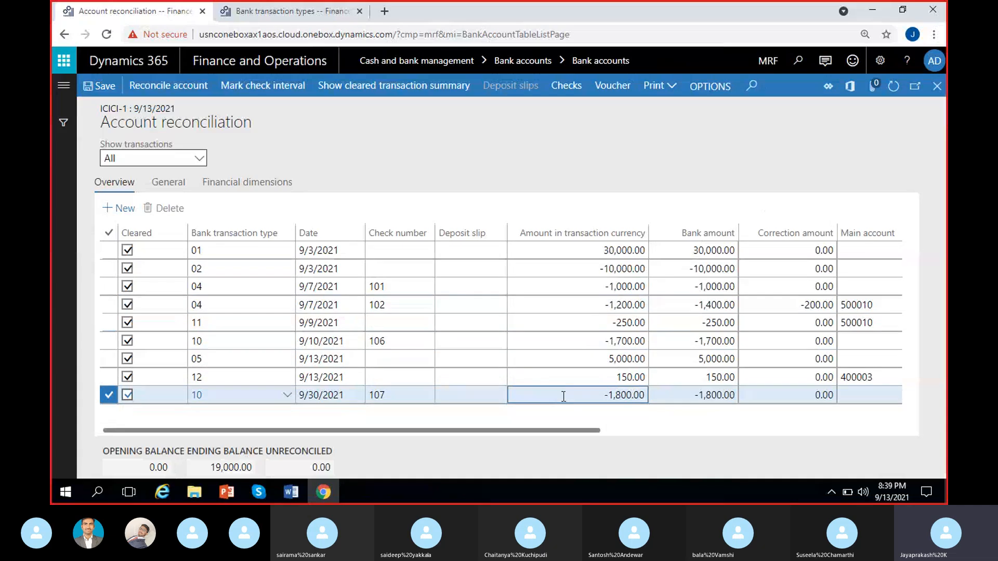
pyautogui.click(585, 377)
pyautogui.click(250, 184)
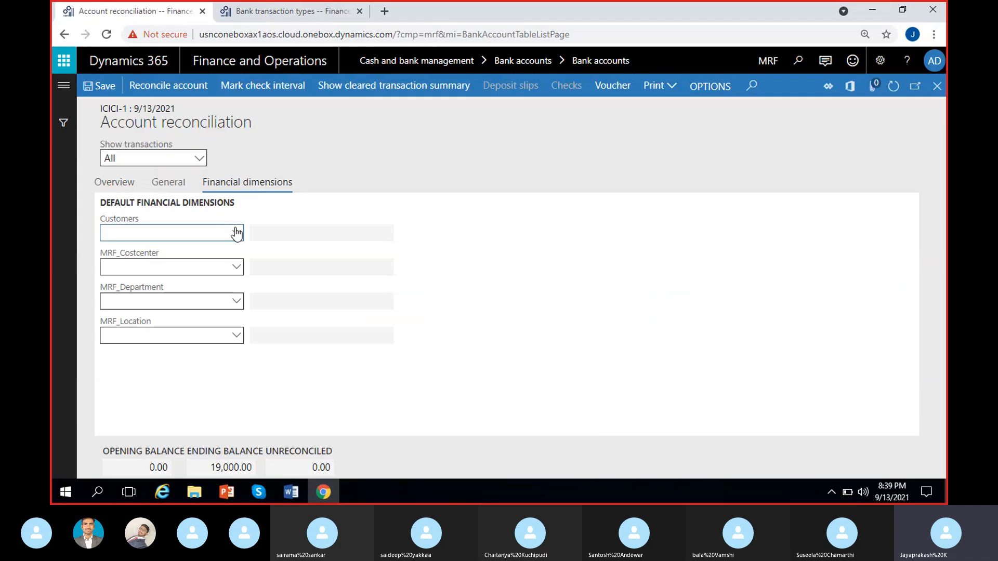
pyautogui.click(237, 234)
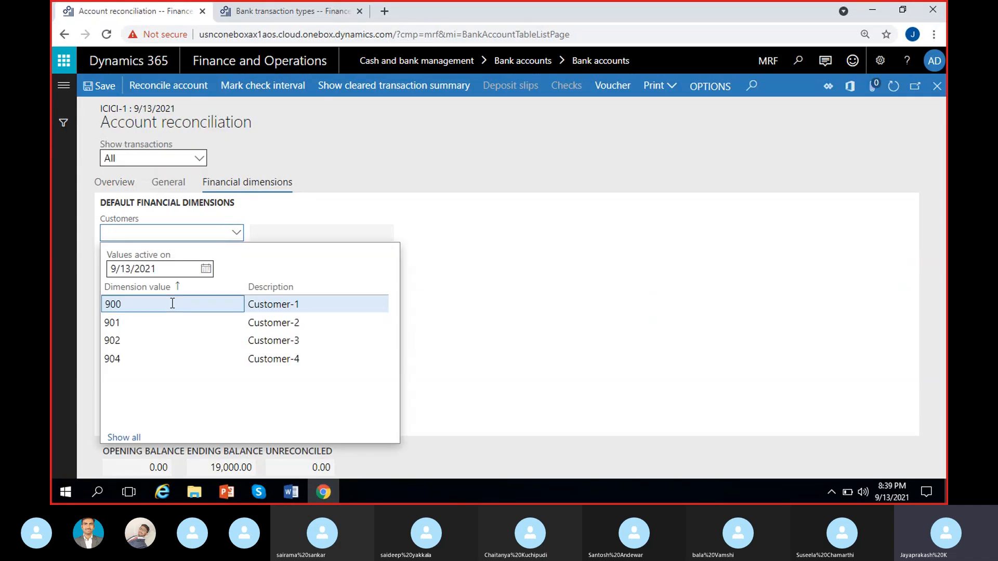
pyautogui.click(173, 304)
pyautogui.click(236, 335)
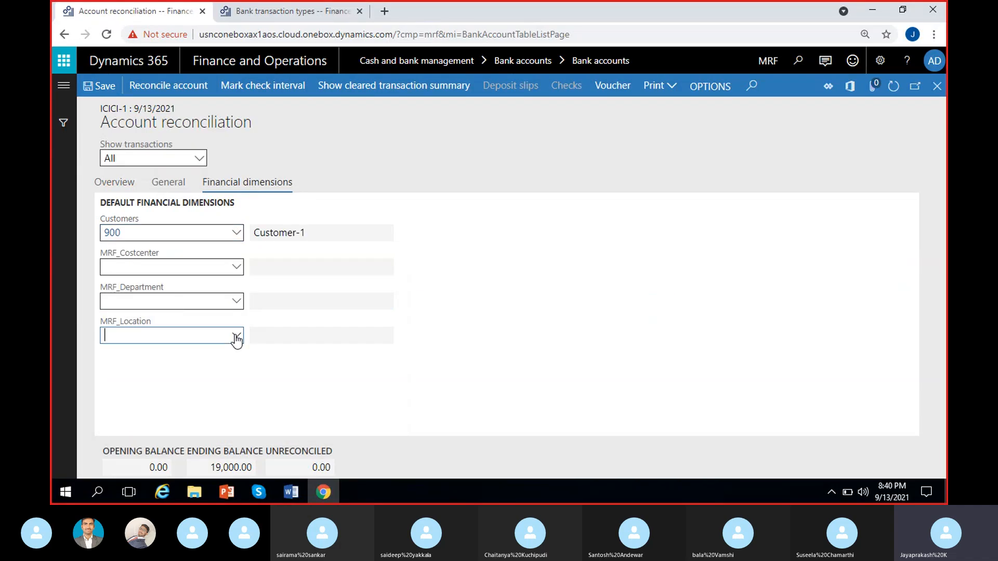
pyautogui.click(223, 187)
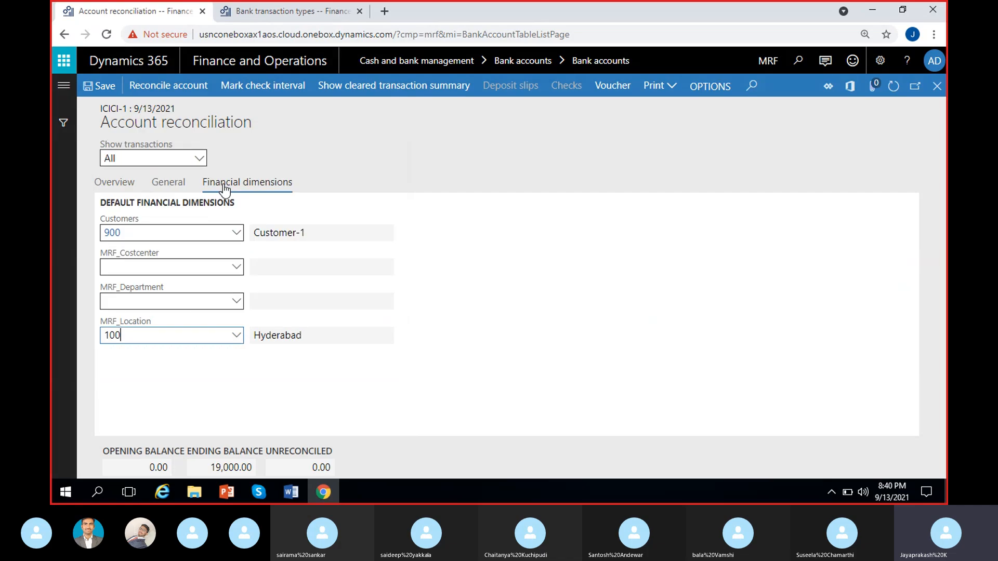
pyautogui.click(235, 306)
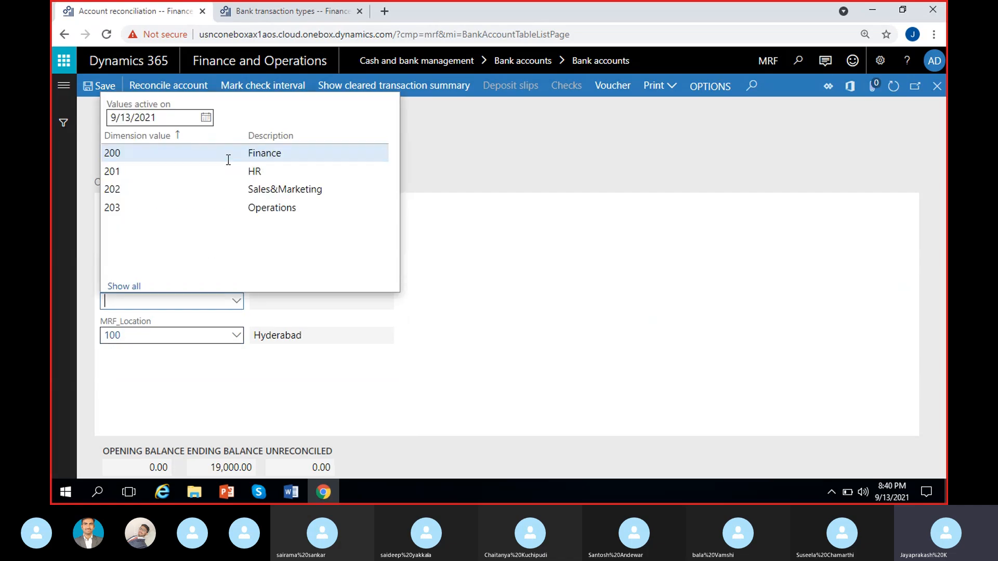
pyautogui.click(228, 156)
pyautogui.click(237, 267)
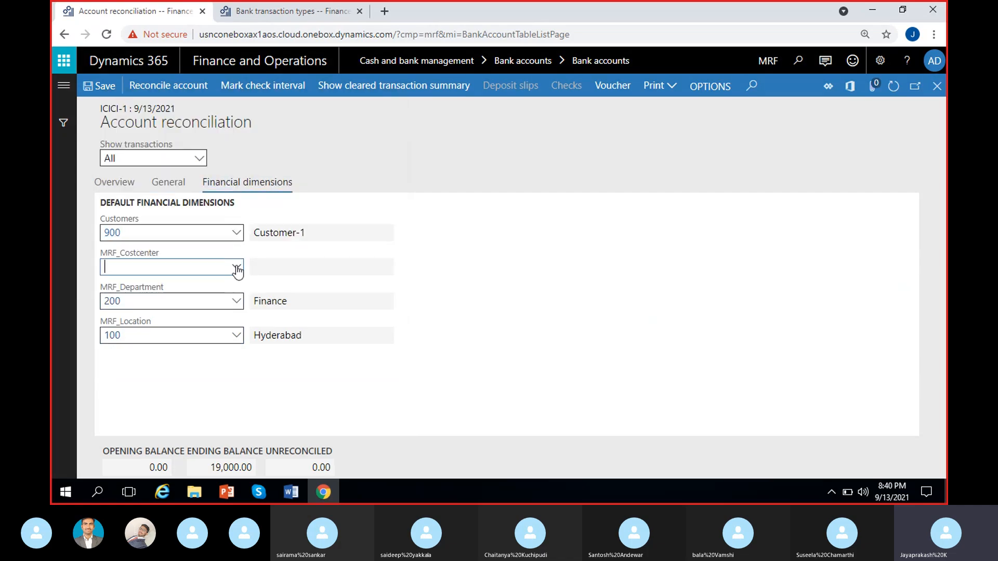
pyautogui.click(238, 267)
pyautogui.click(152, 336)
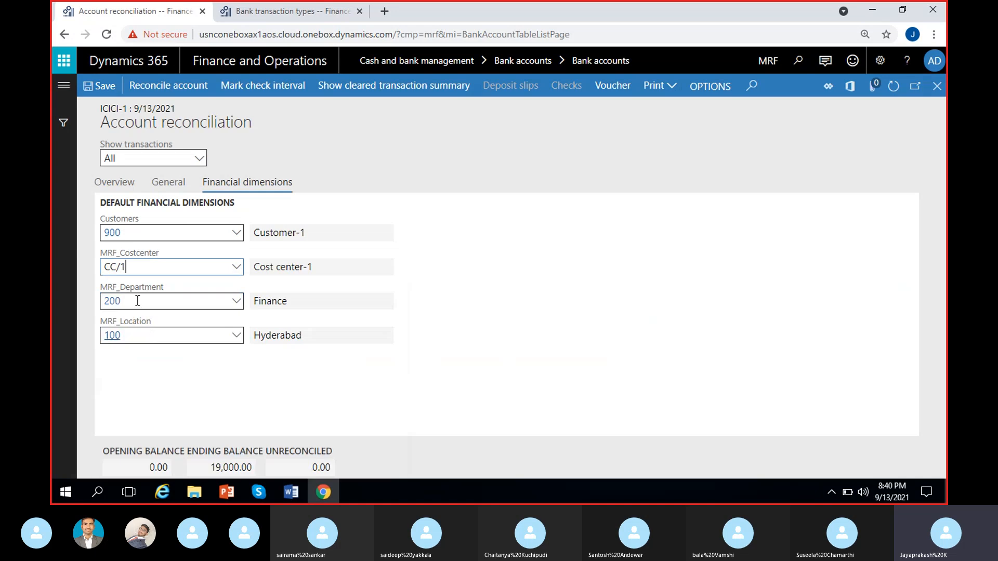
pyautogui.click(114, 182)
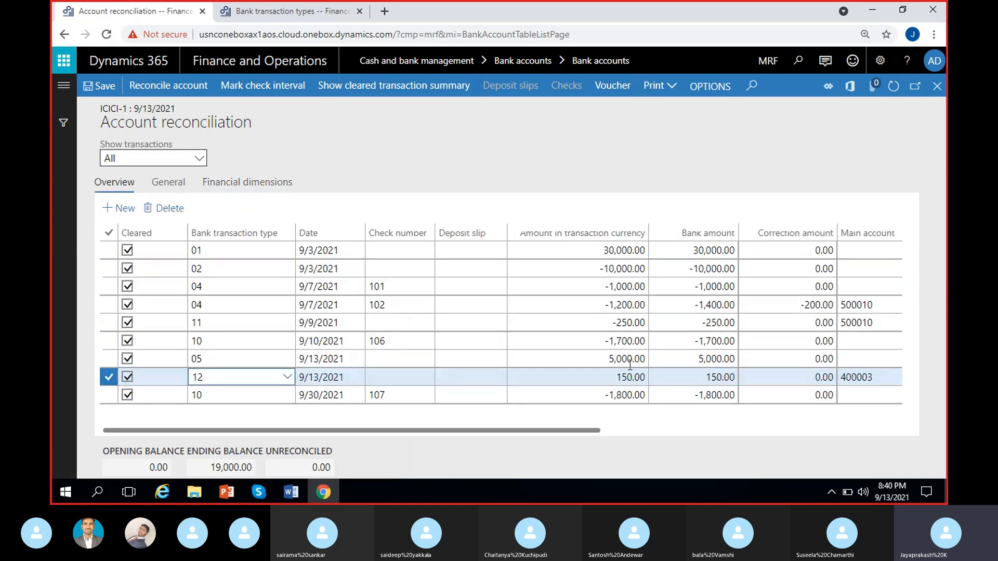
# Give the type 11 transaction of 9/9/2021 the financial dimensions Customers 900, MRF_Costcenter CC/1, MRF_Department 200 and MRF_Location 100.
pyautogui.click(601, 323)
pyautogui.click(249, 185)
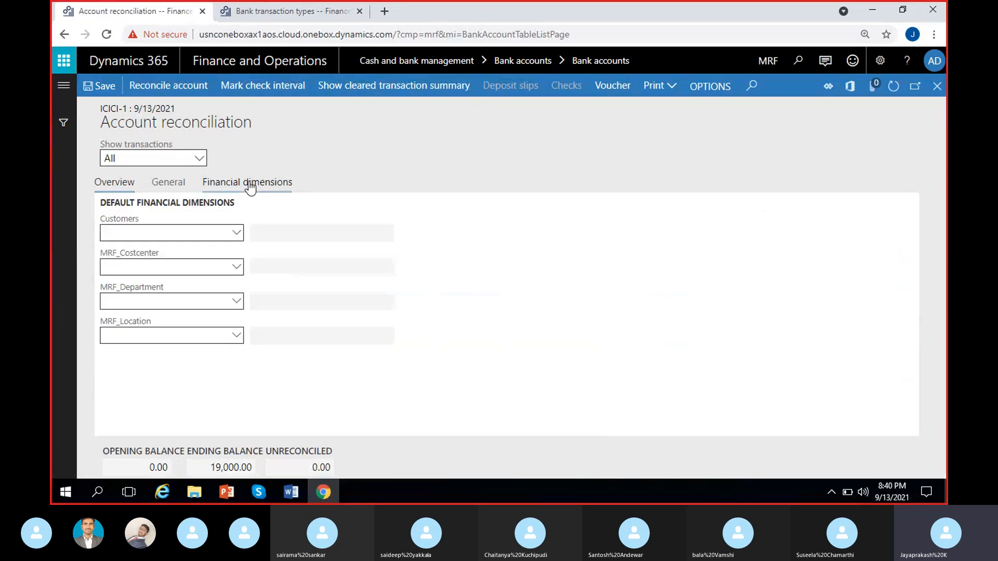
pyautogui.click(236, 234)
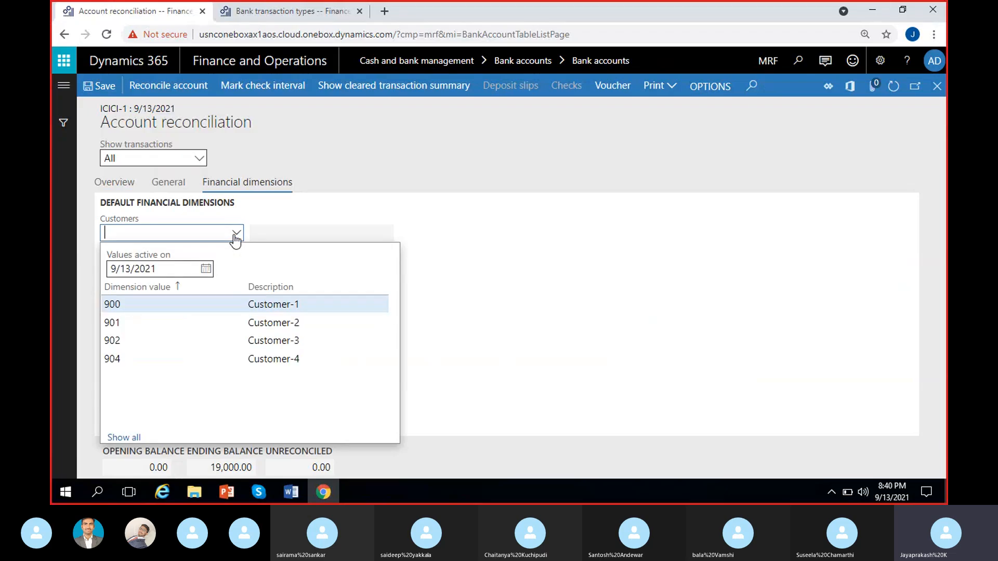
pyautogui.click(125, 305)
pyautogui.click(235, 269)
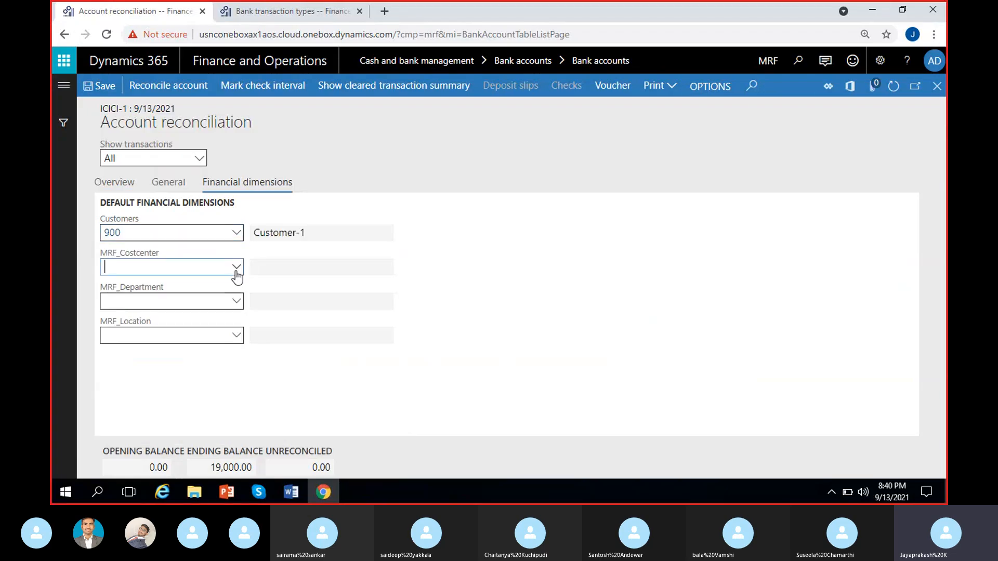
pyautogui.click(198, 336)
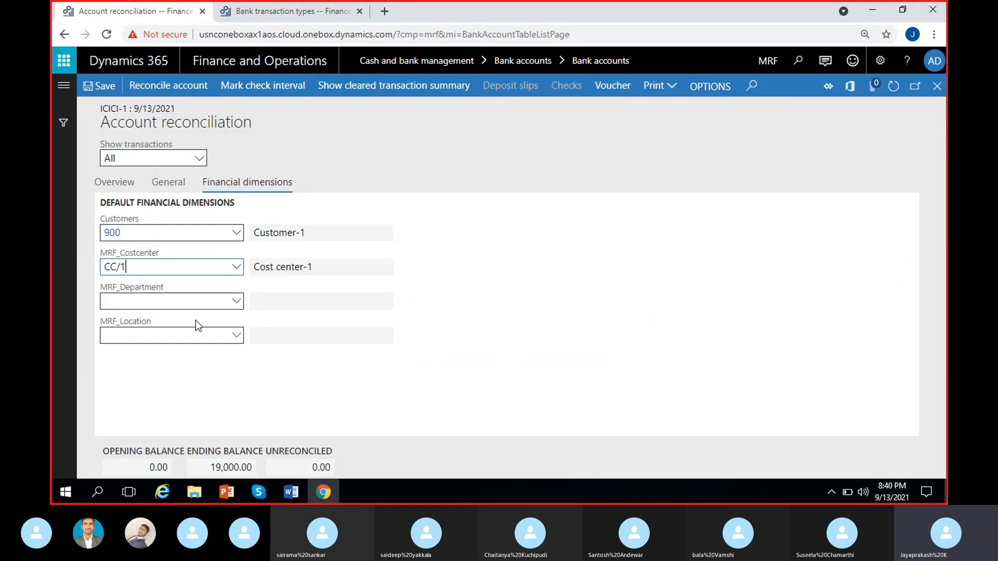
pyautogui.click(236, 301)
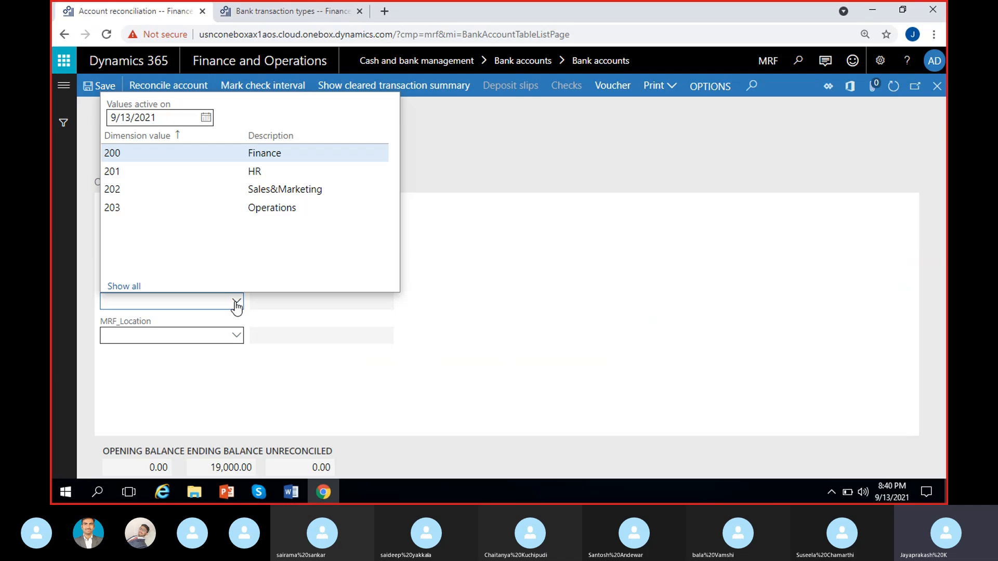
pyautogui.click(207, 158)
pyautogui.click(236, 337)
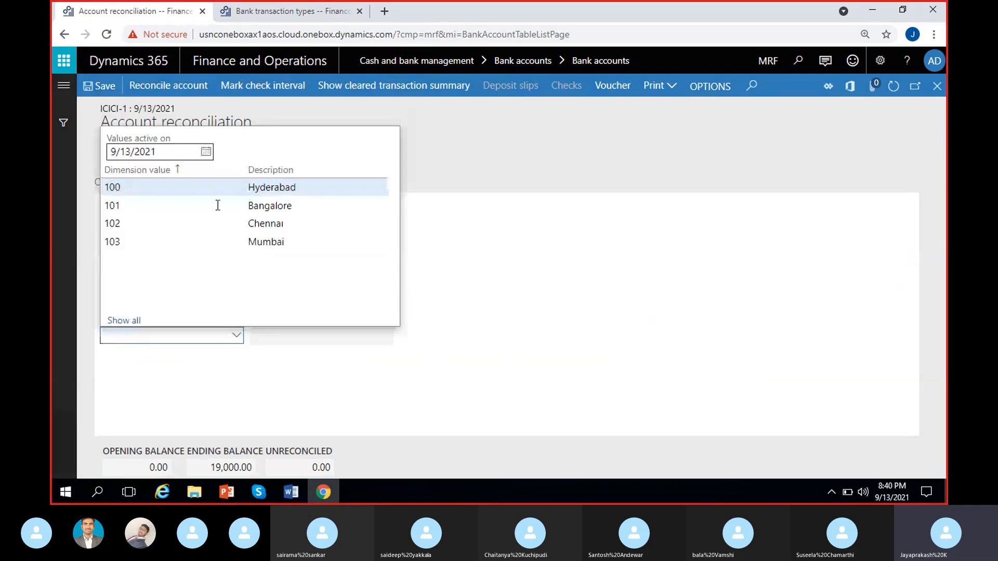
pyautogui.click(222, 188)
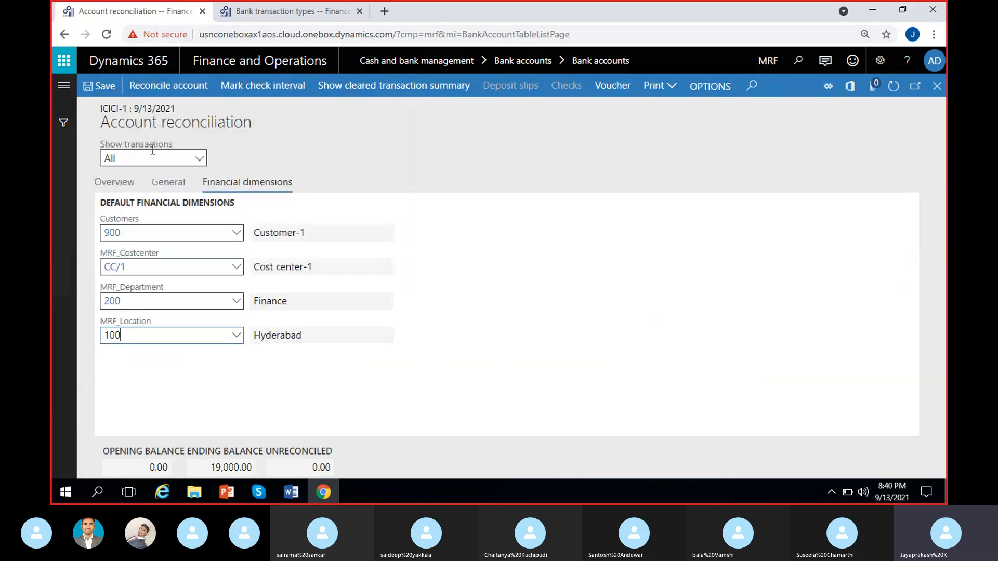
pyautogui.click(115, 182)
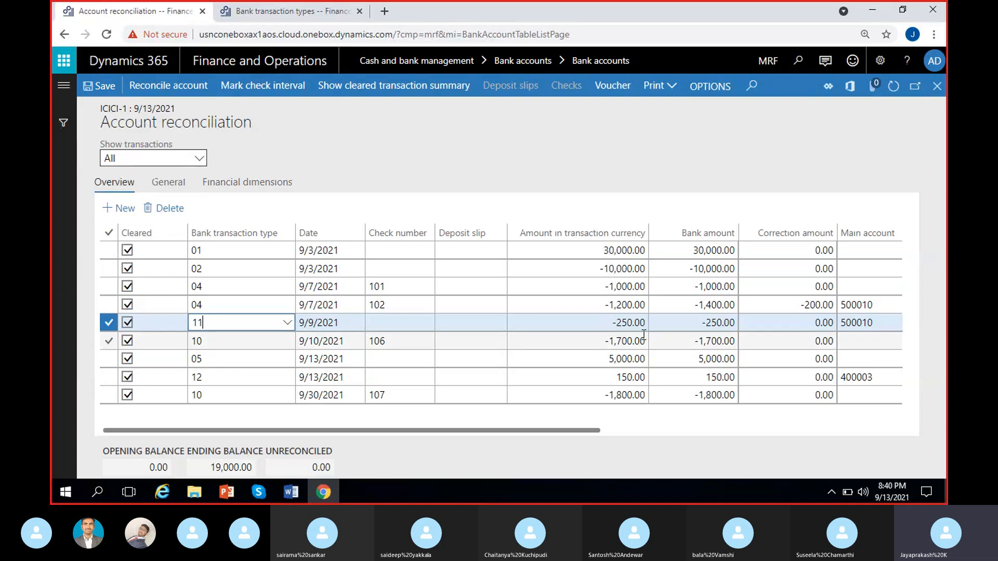
# Check the financial dimensions of the check 102 transaction, and reconcile the ICICI-1 account for the 9/13/2021 statement.
pyautogui.click(748, 305)
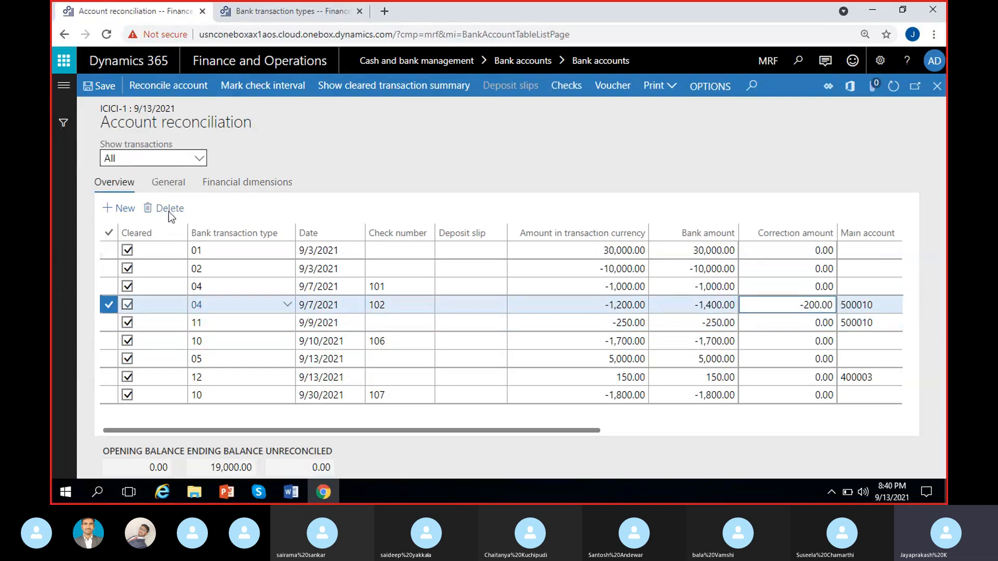
pyautogui.click(251, 183)
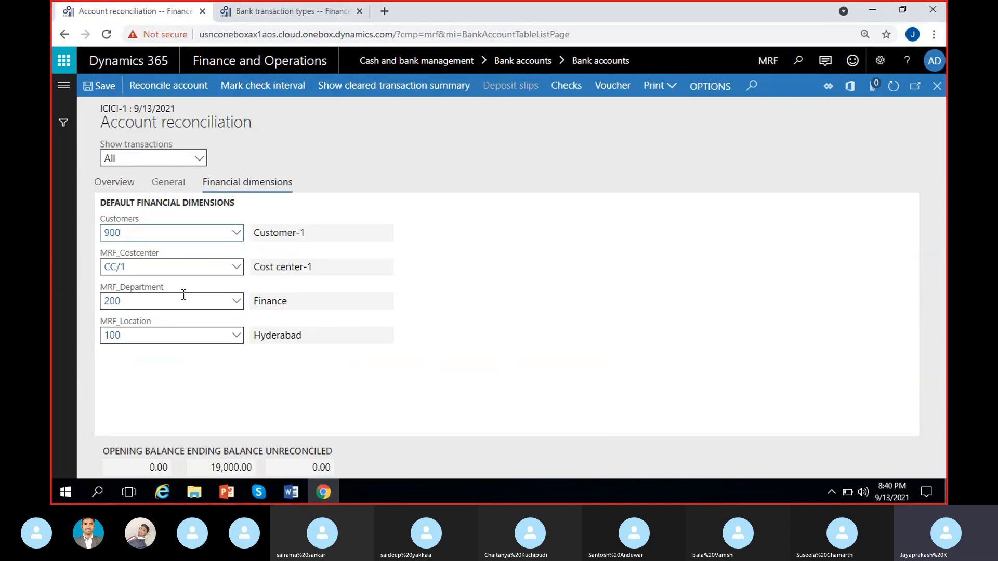
pyautogui.click(123, 190)
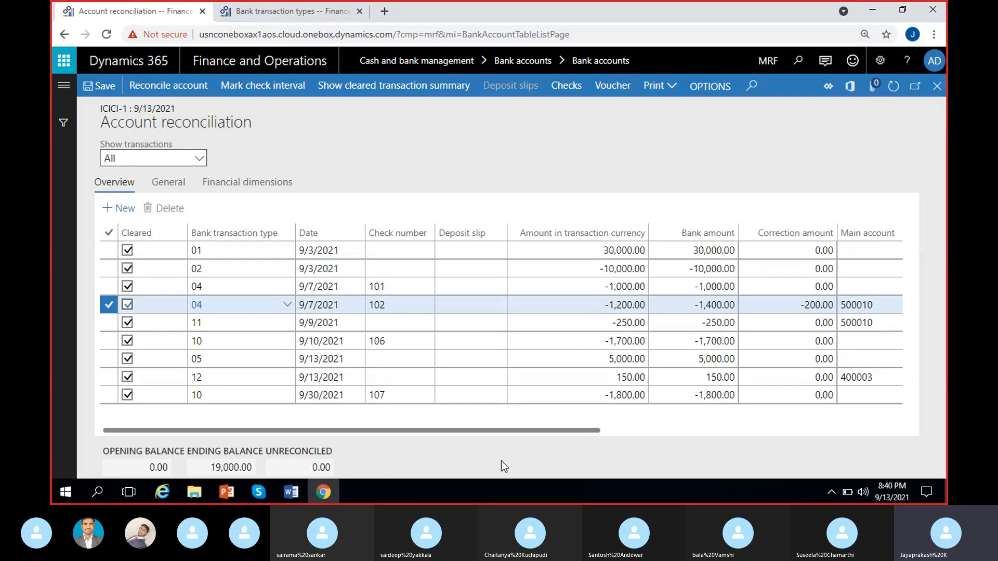
pyautogui.click(168, 86)
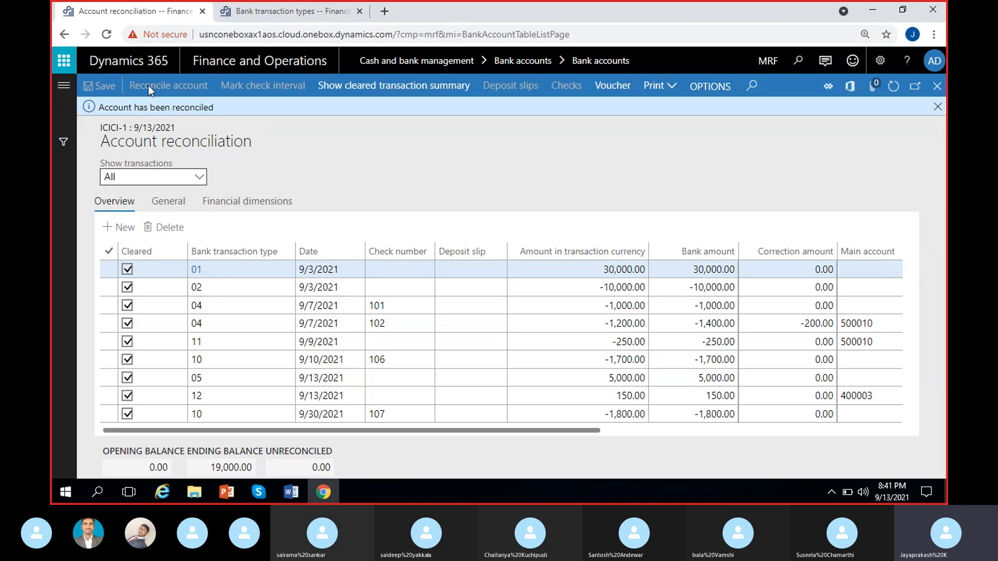
pyautogui.click(938, 106)
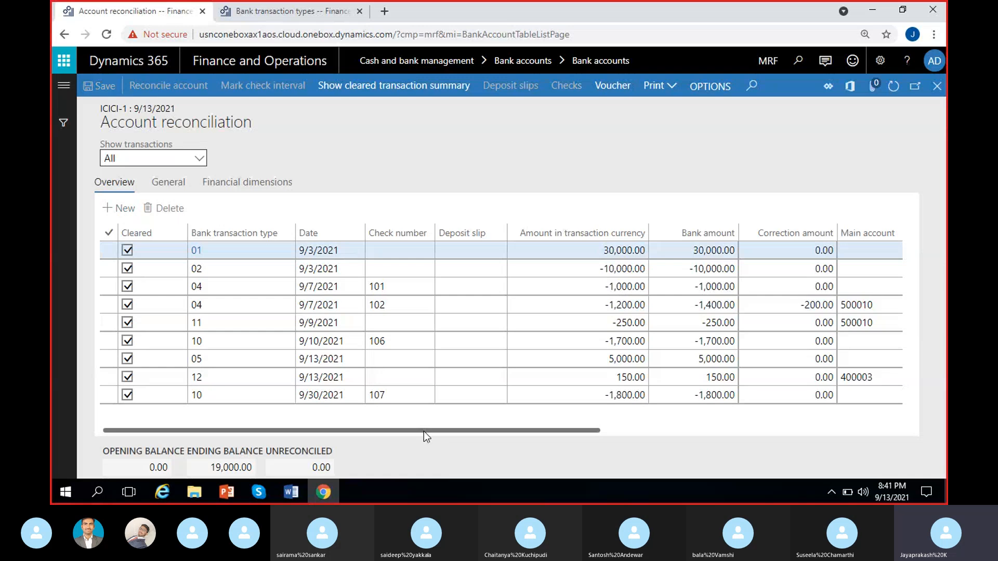
# Open the voucher of the type 12 transaction and review its voucher numbers and ledger accounts.
pyautogui.click(601, 378)
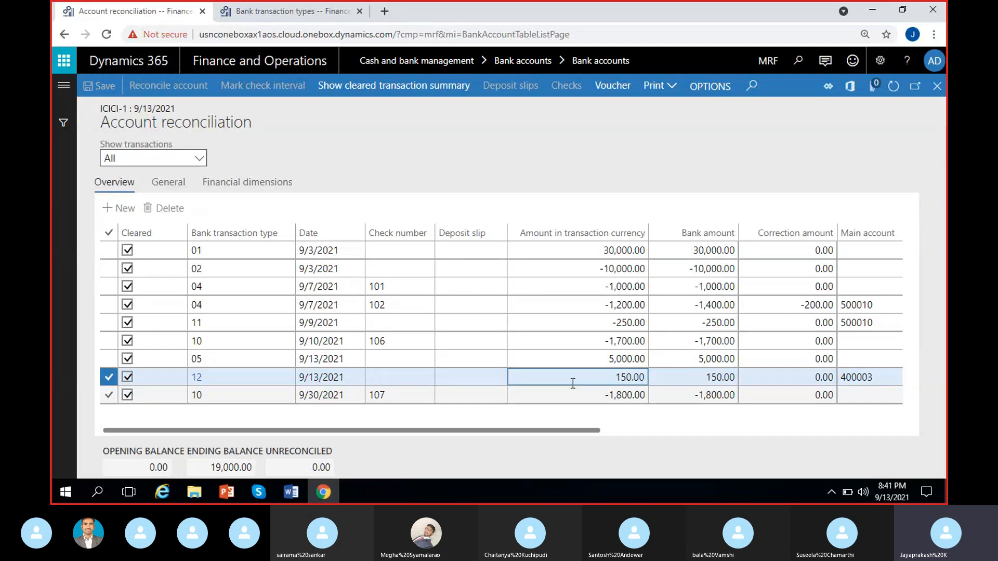
pyautogui.click(612, 86)
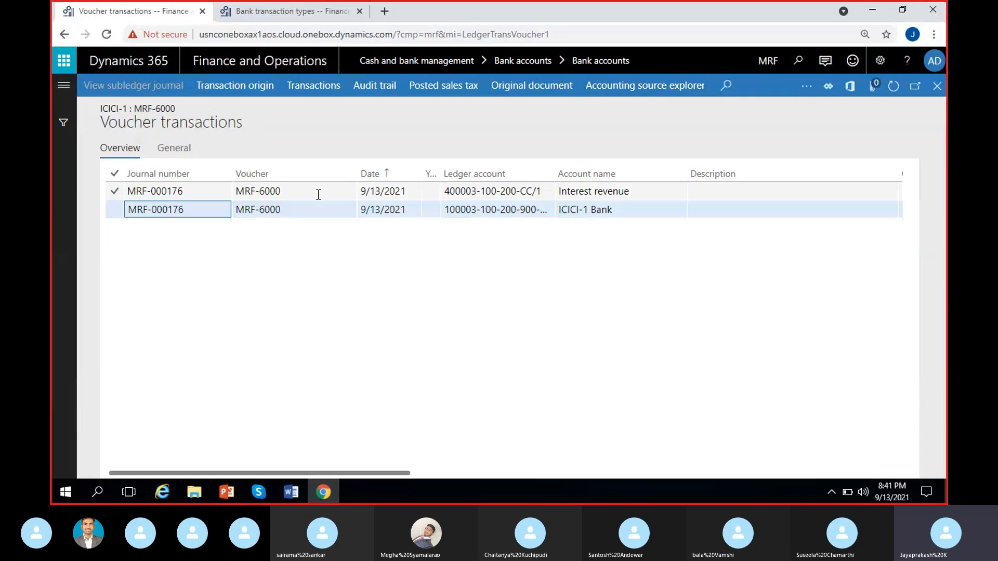
pyautogui.click(259, 194)
pyautogui.click(297, 239)
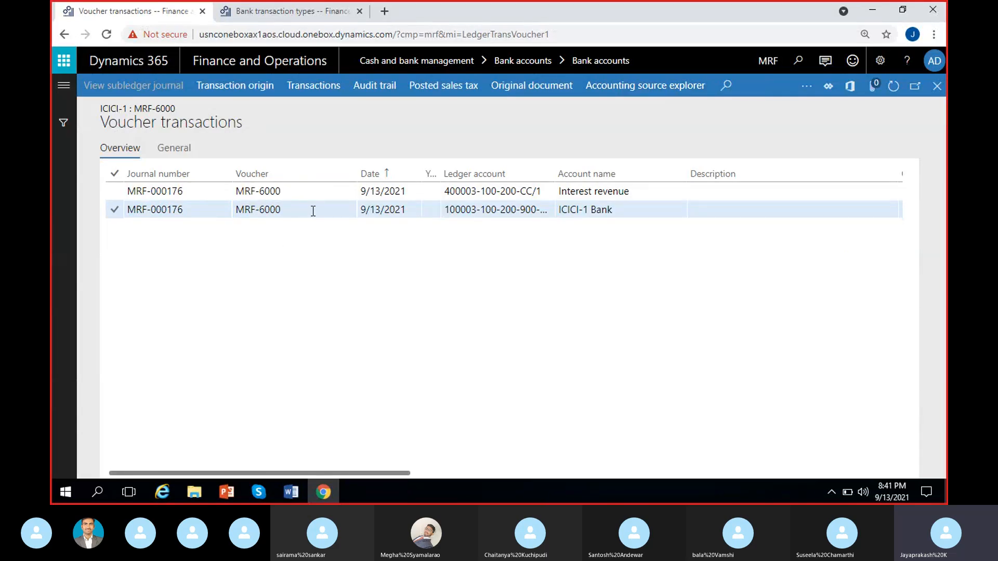
pyautogui.click(313, 211)
pyautogui.click(318, 273)
pyautogui.click(503, 193)
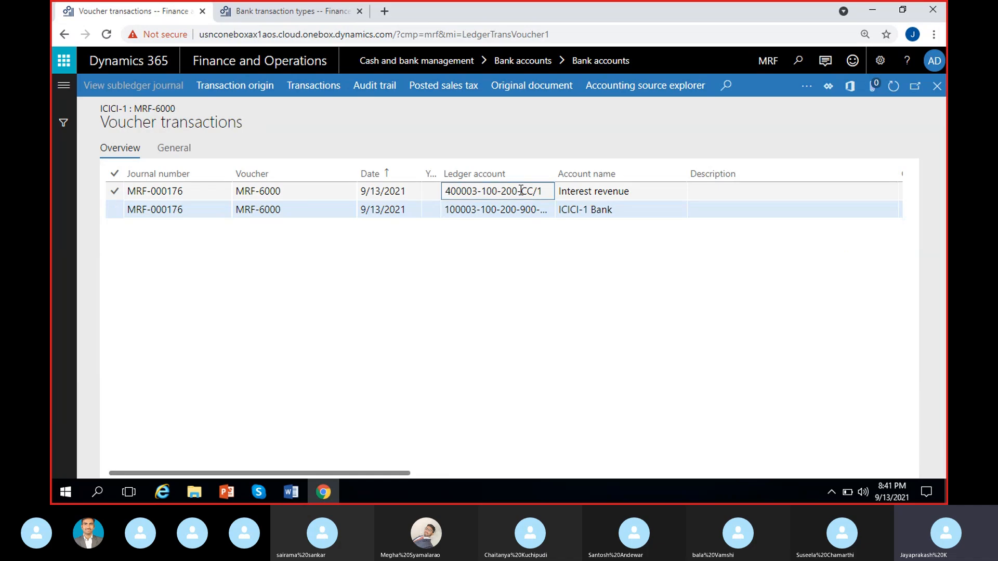
# Compare the ledger accounts and transaction currency amounts of the voucher's Interest revenue and ICICI-1 Bank lines.
pyautogui.moveTo(392, 473); pyautogui.dragTo(469, 473)
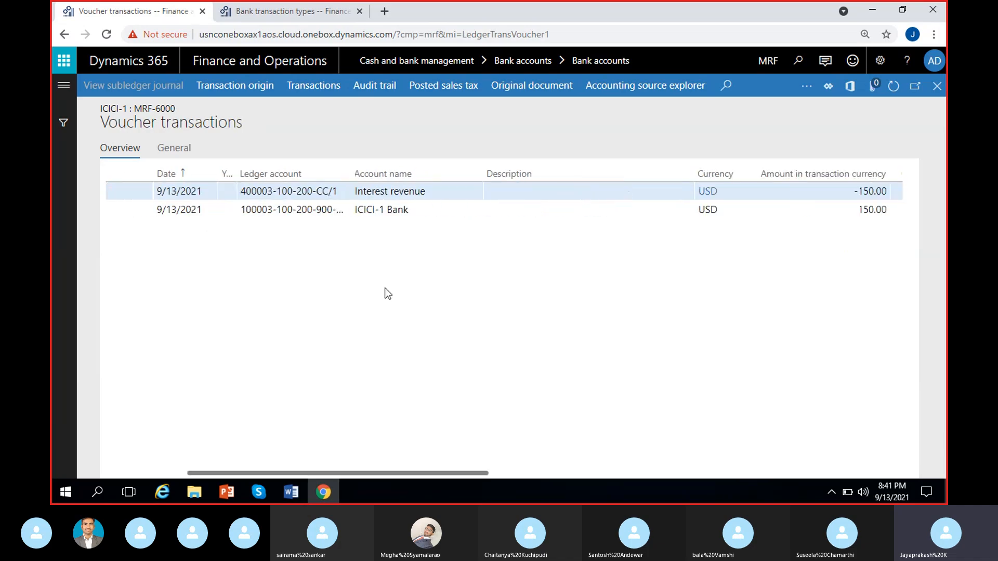
pyautogui.click(416, 192)
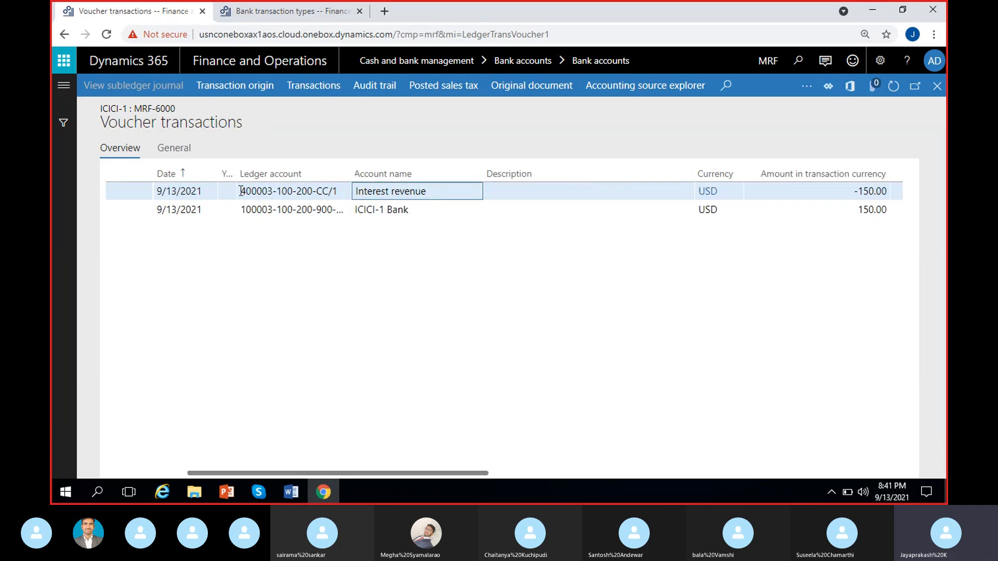
pyautogui.moveTo(241, 191); pyautogui.dragTo(308, 192)
pyautogui.moveTo(241, 210); pyautogui.dragTo(775, 228)
pyautogui.click(863, 209)
pyautogui.click(795, 259)
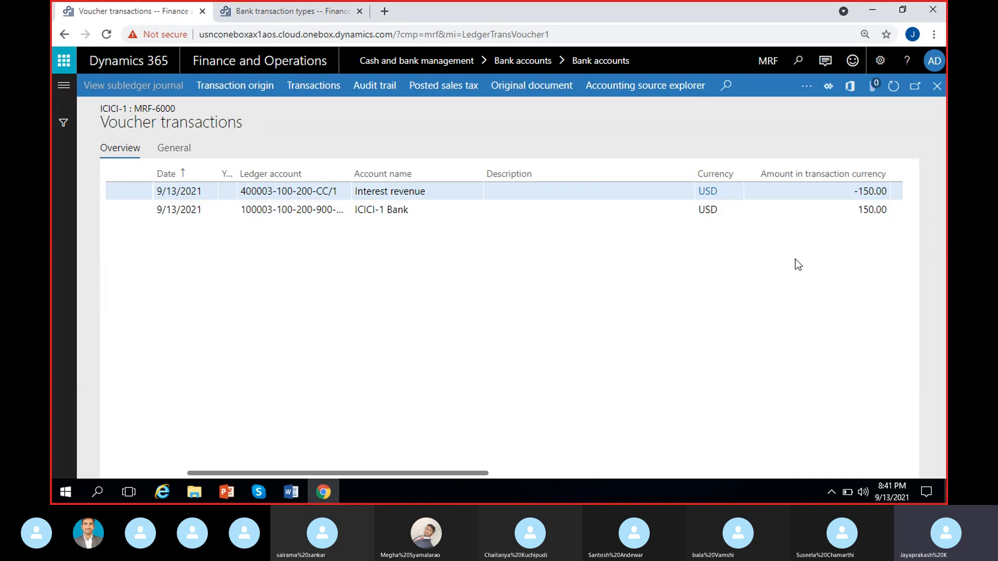
pyautogui.hscroll(3, 796, 259)
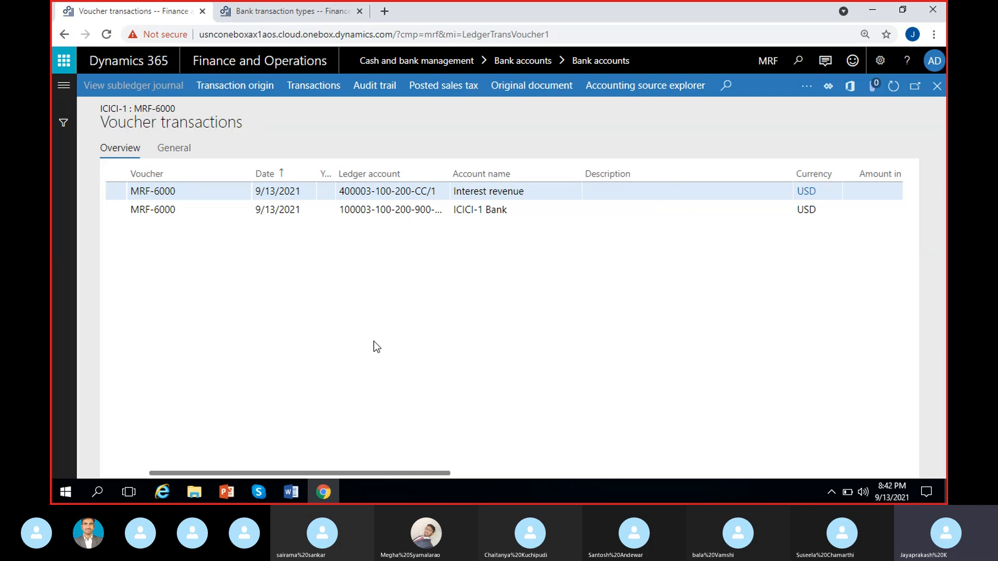
# Check the amounts on the interest voucher's two lines, and return to the ICICI-1 account reconciliation.
pyautogui.hscroll(2, 294, 333)
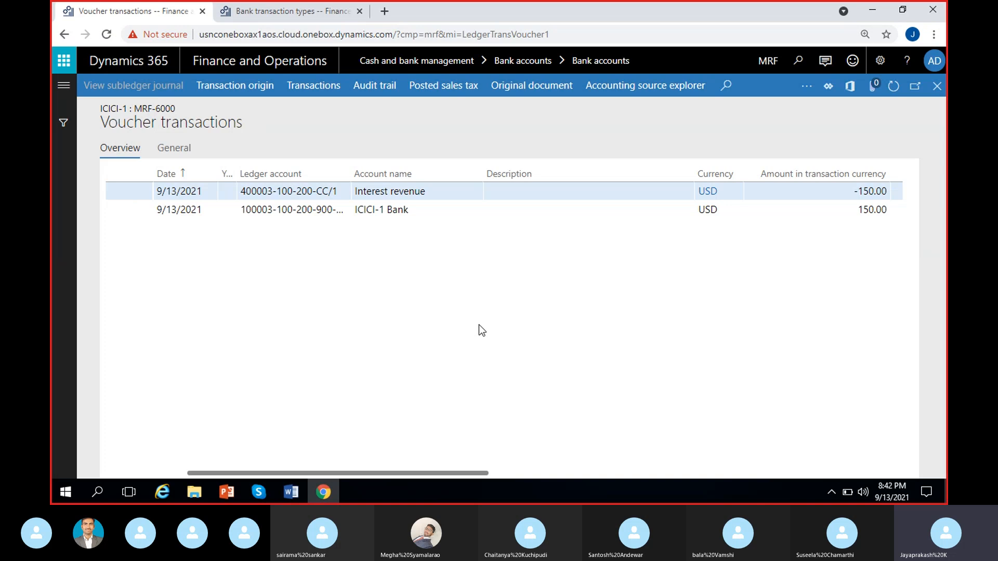
pyautogui.hscroll(2, 676, 291)
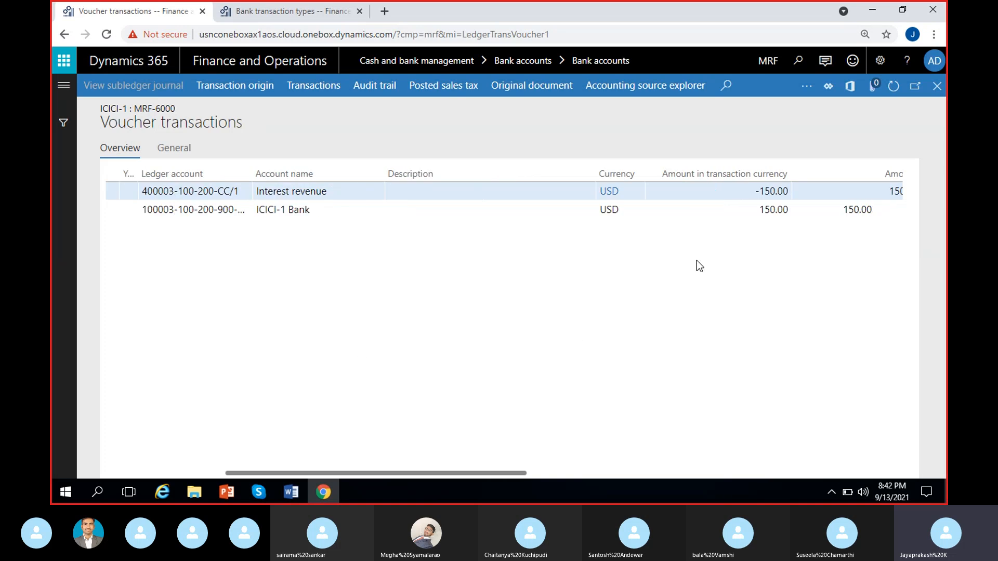
pyautogui.click(937, 85)
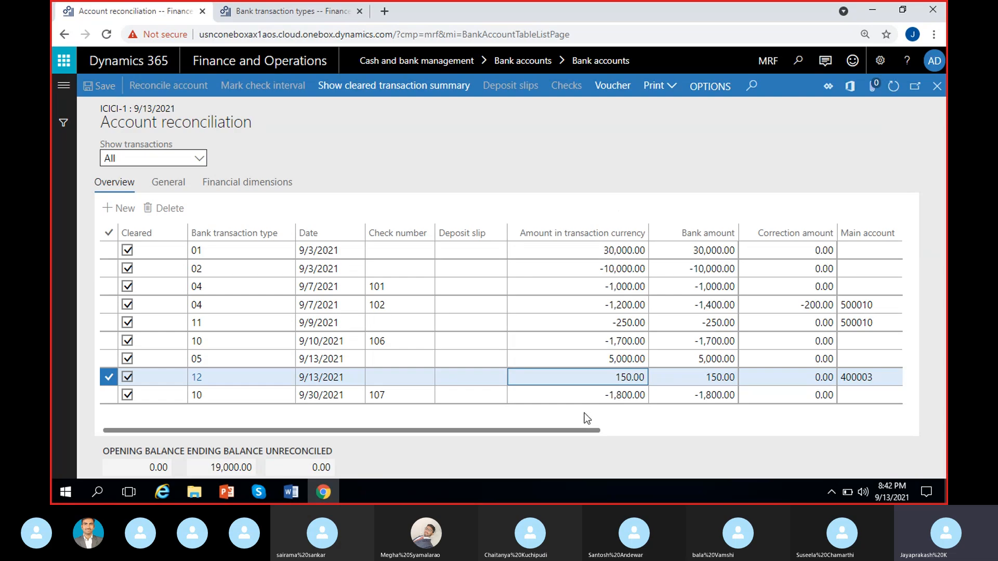
# Check the main account of the type 11 transaction of 9/9/2021 and open its voucher.
pyautogui.click(626, 322)
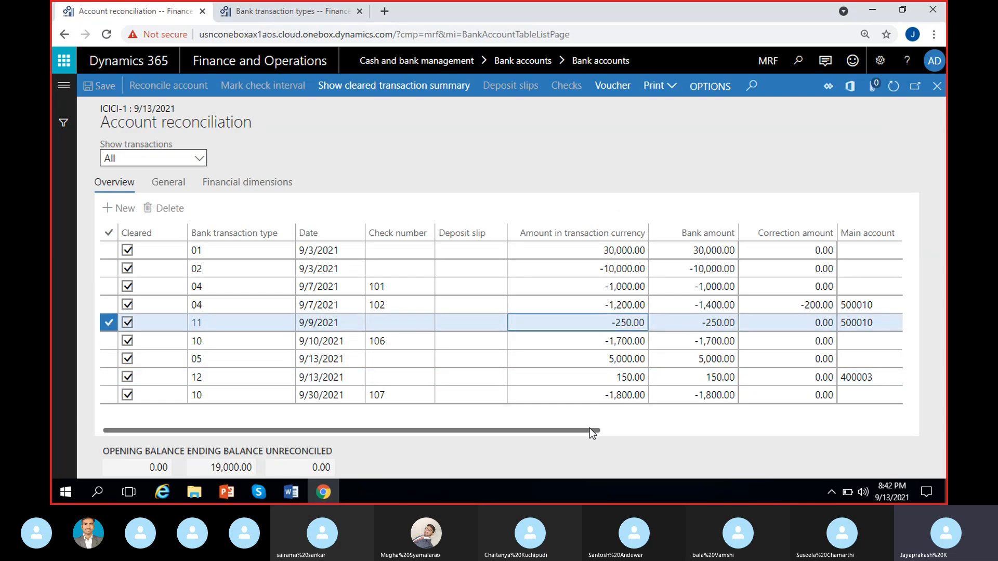
pyautogui.moveTo(590, 430); pyautogui.dragTo(644, 435)
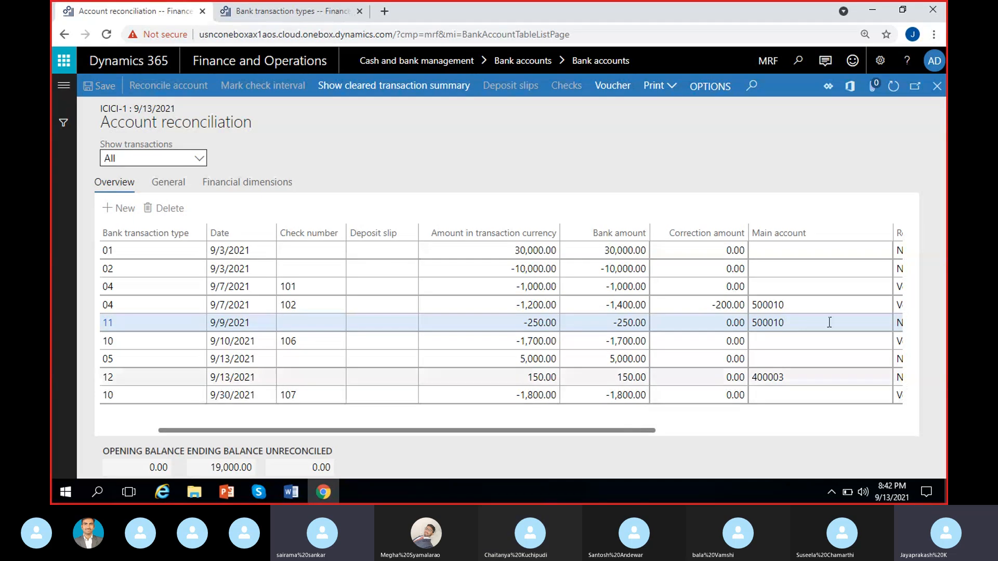
pyautogui.click(782, 322)
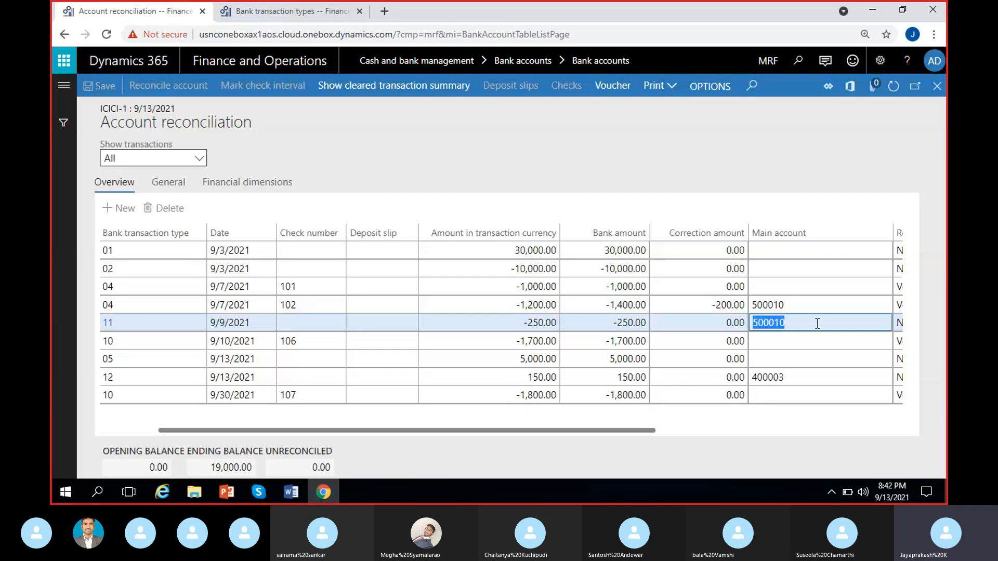
pyautogui.click(797, 321)
pyautogui.moveTo(797, 321); pyautogui.dragTo(753, 322)
pyautogui.click(618, 84)
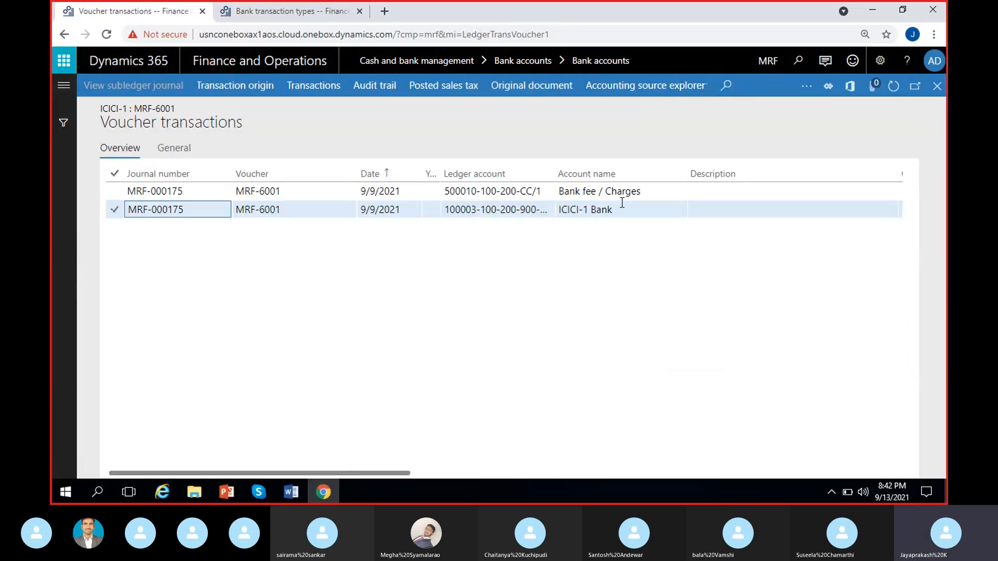
# Compare the amounts of the voucher's Bank fee / Charges and ICICI-1 Bank lines, and close the voucher.
pyautogui.hscroll(1, 629, 208)
pyautogui.hscroll(1, 840, 228)
pyautogui.click(867, 192)
pyautogui.hscroll(3, 887, 210)
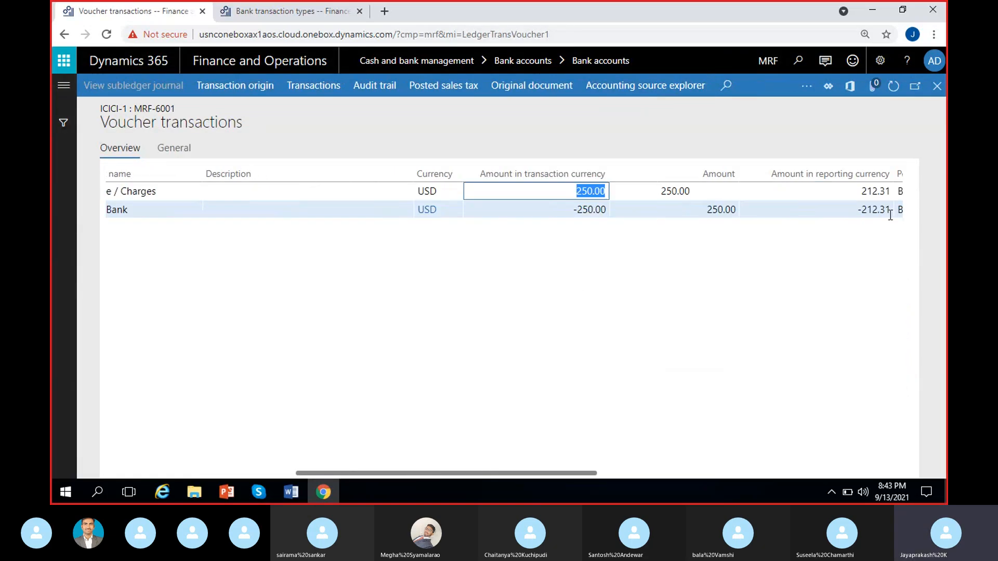
pyautogui.hscroll(-2, 520, 303)
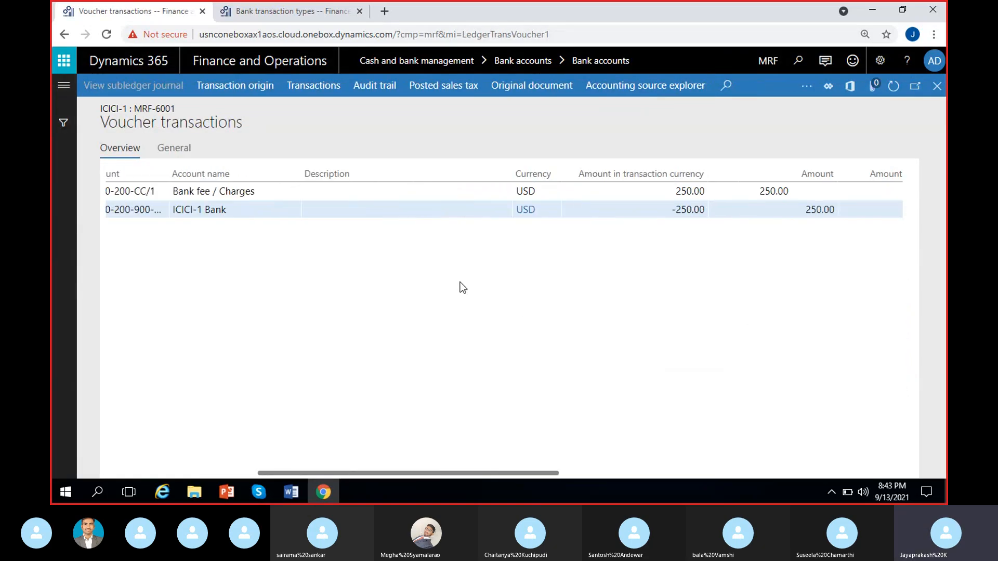
pyautogui.click(671, 210)
pyautogui.click(707, 297)
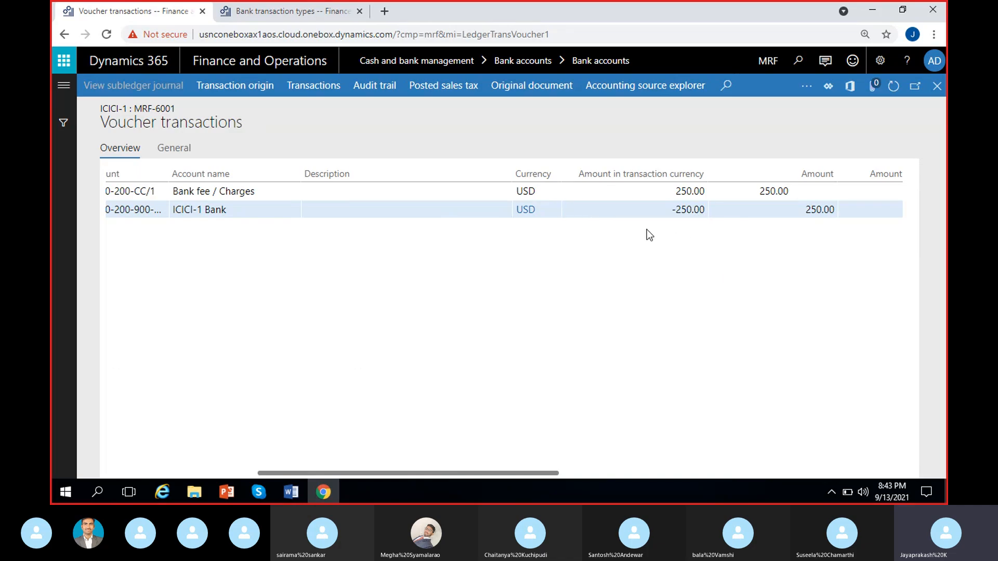
pyautogui.click(937, 86)
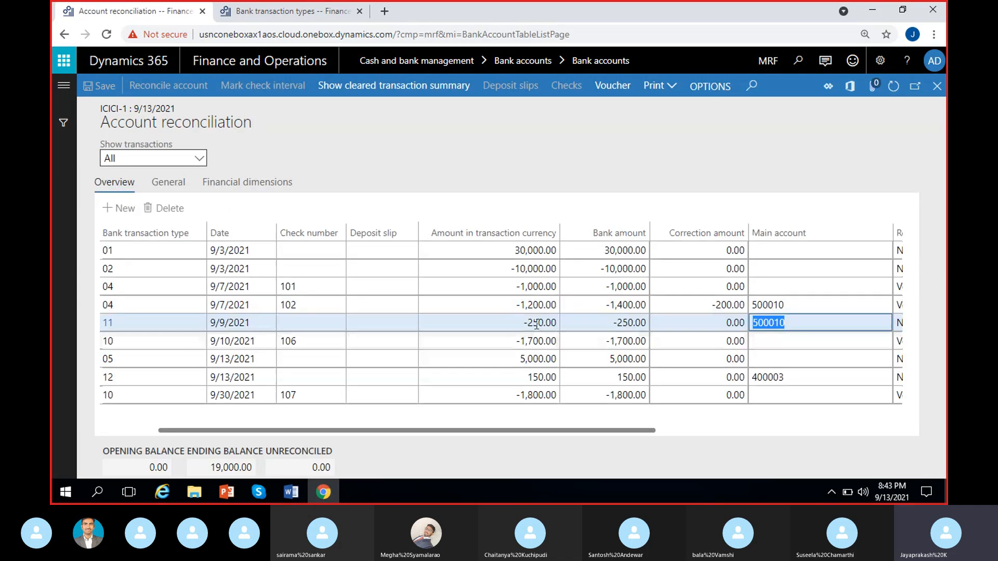
# Reopen the voucher of the type 11 transaction and check its voucher number and ledger accounts.
pyautogui.click(537, 325)
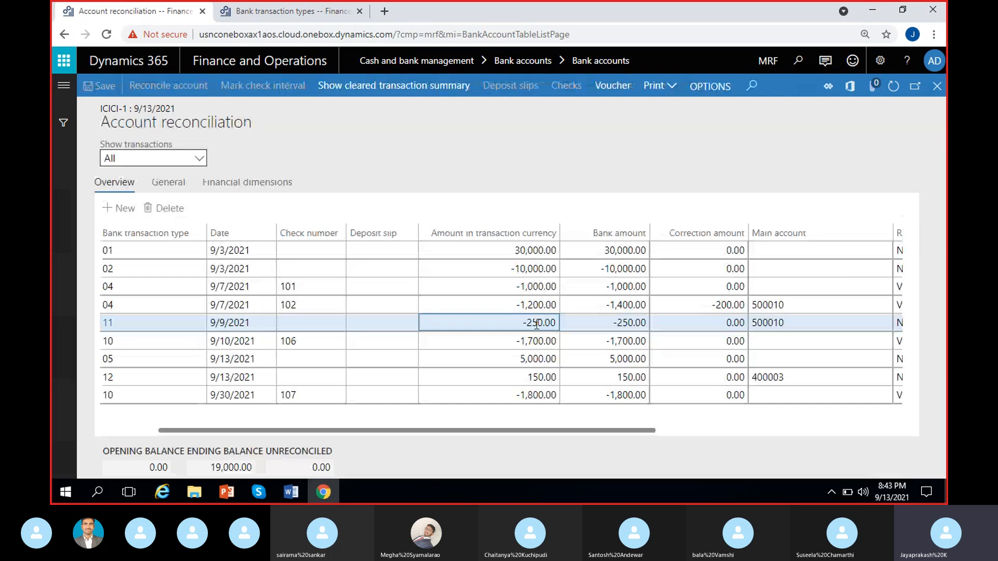
pyautogui.click(624, 90)
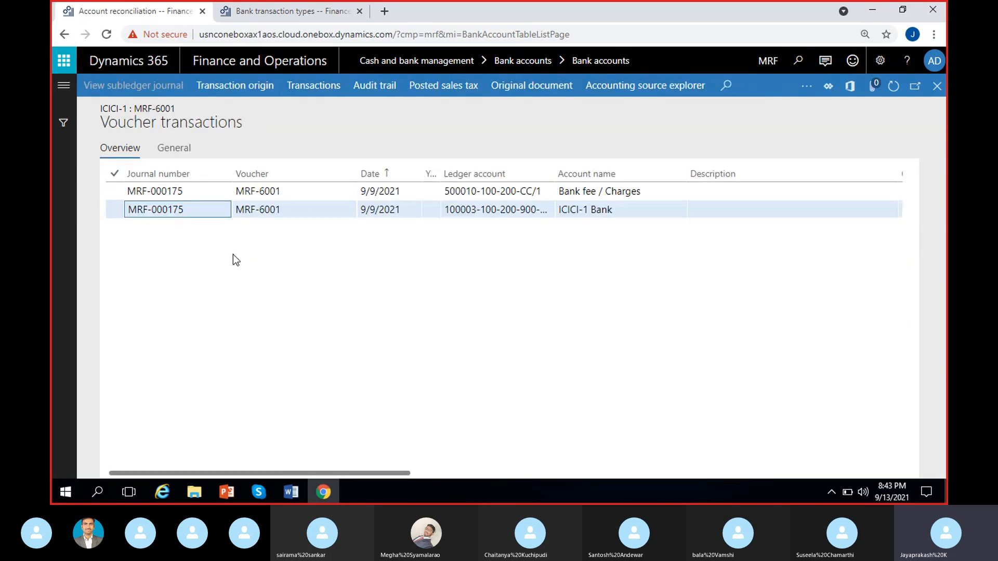
pyautogui.moveTo(284, 193); pyautogui.dragTo(244, 226)
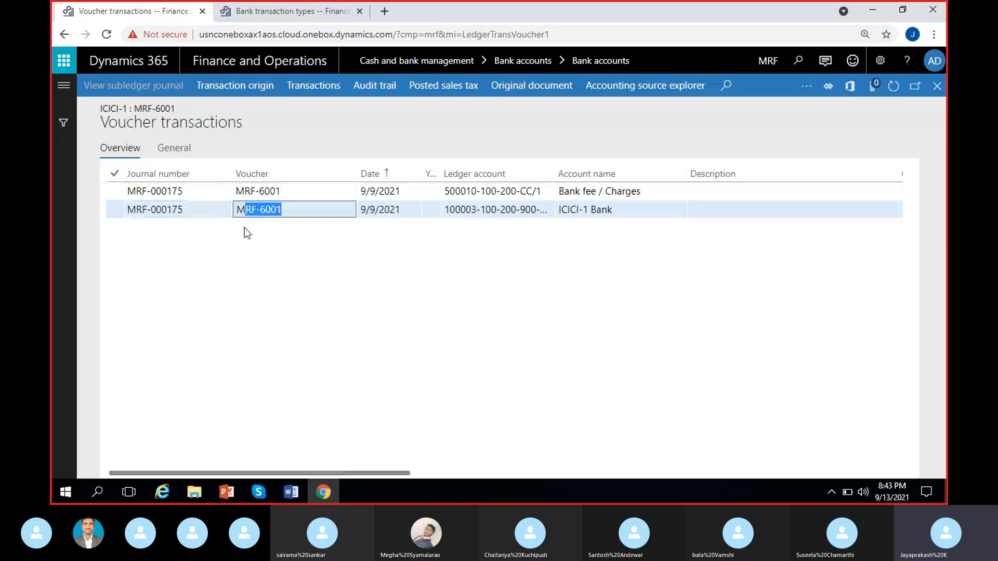
pyautogui.click(268, 267)
pyautogui.hscroll(3, 270, 272)
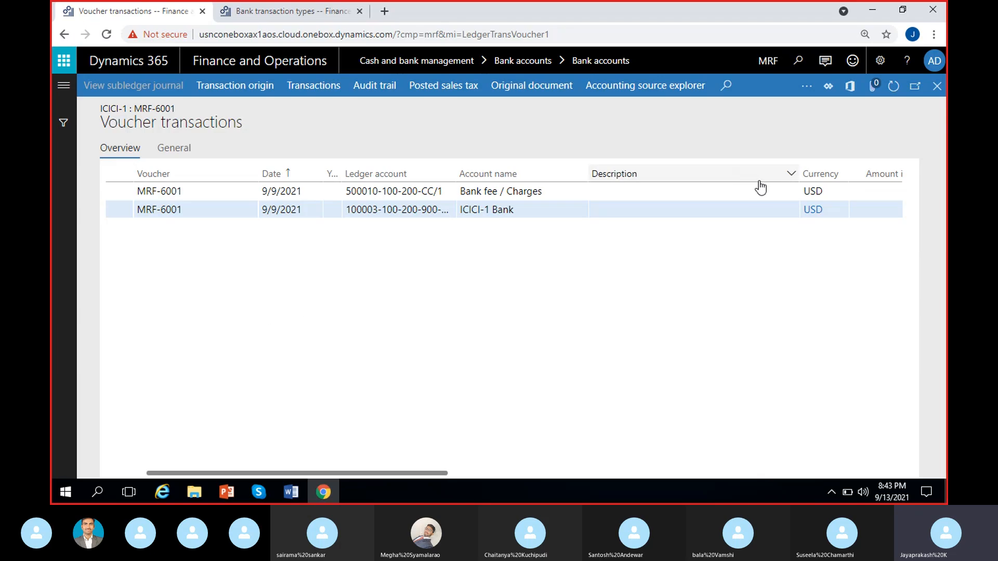
# Open the number sequence assigned to Bank reconciliation in the Cash and bank management parameters.
pyautogui.click(285, 12)
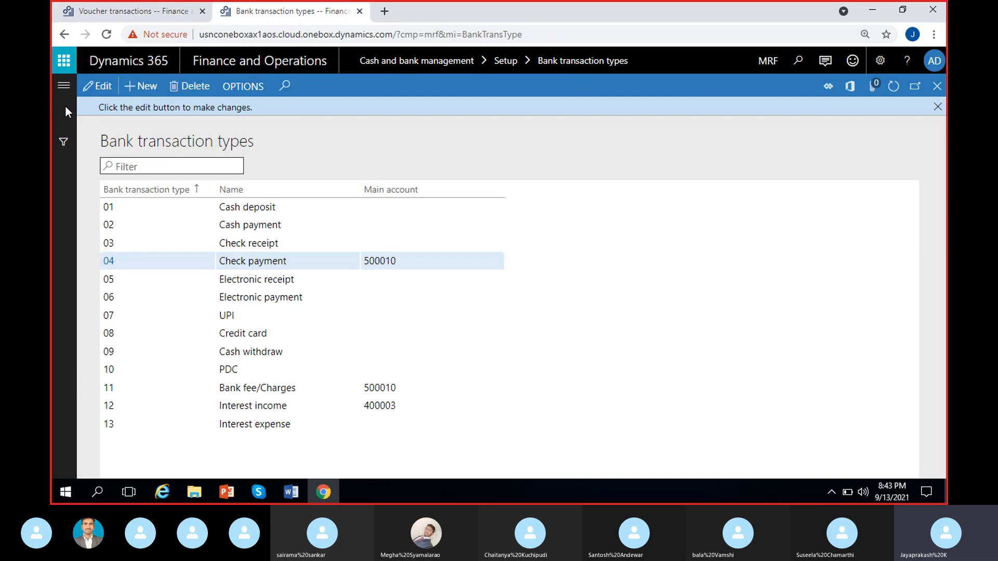
pyautogui.click(65, 87)
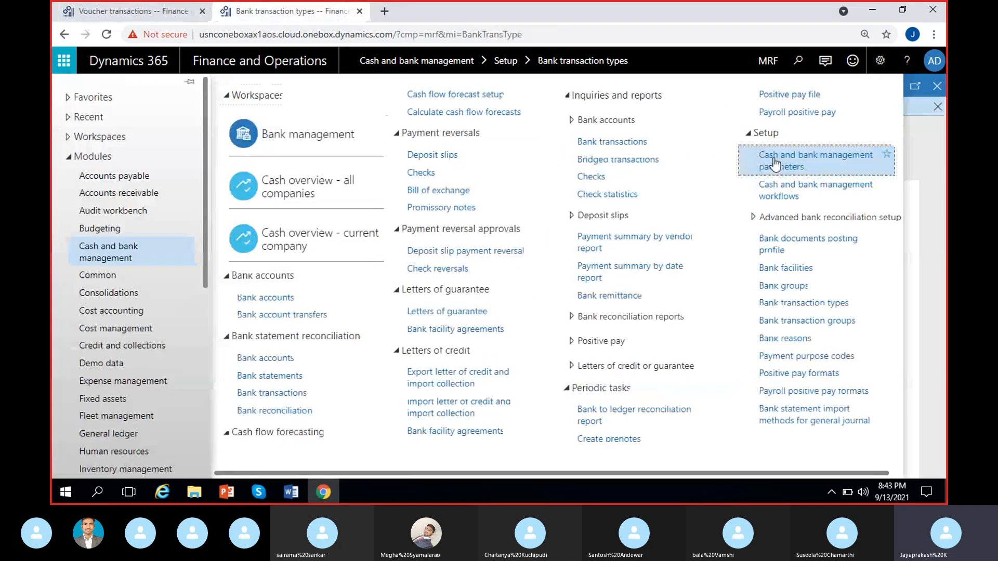
pyautogui.click(813, 155)
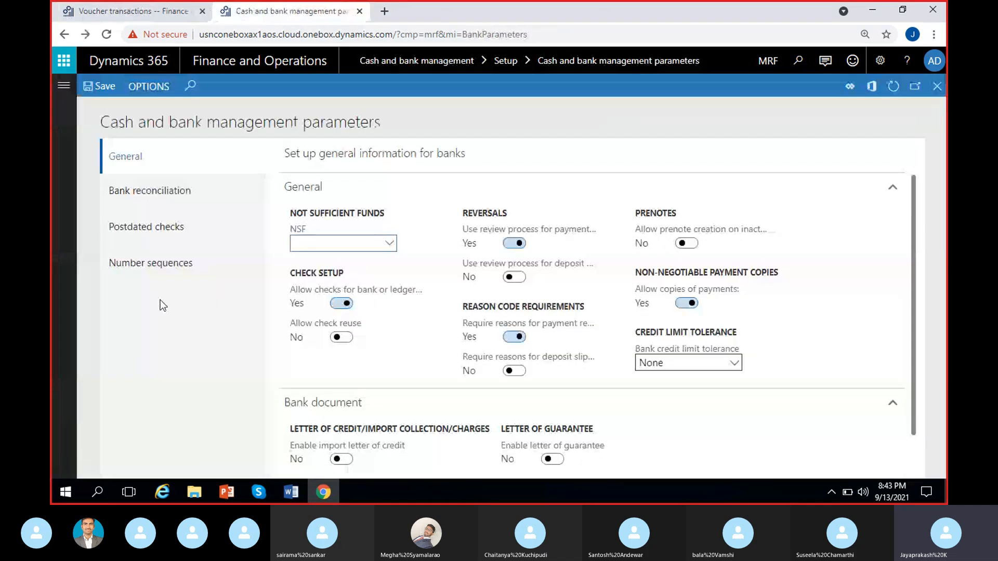
pyautogui.click(143, 266)
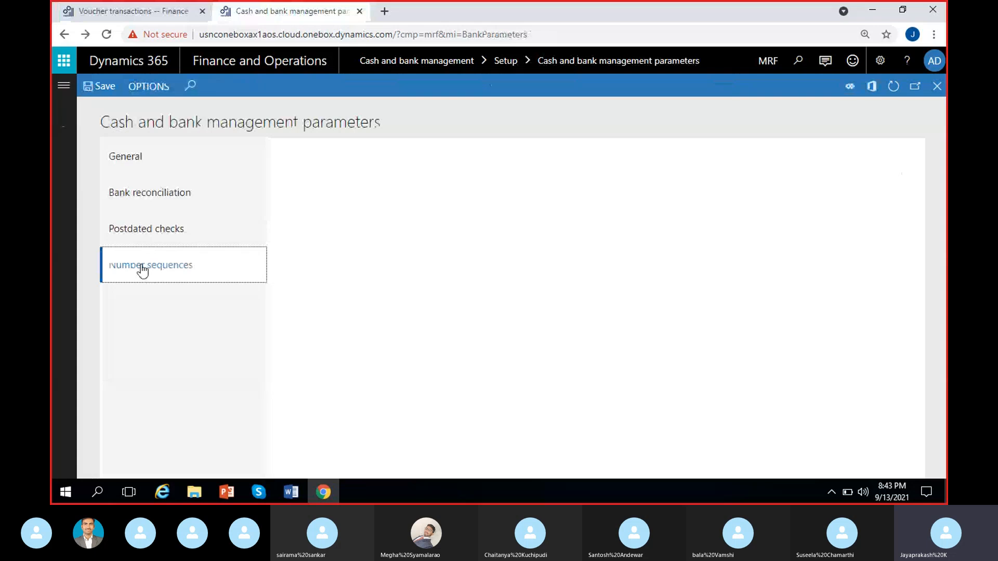
pyautogui.click(433, 230)
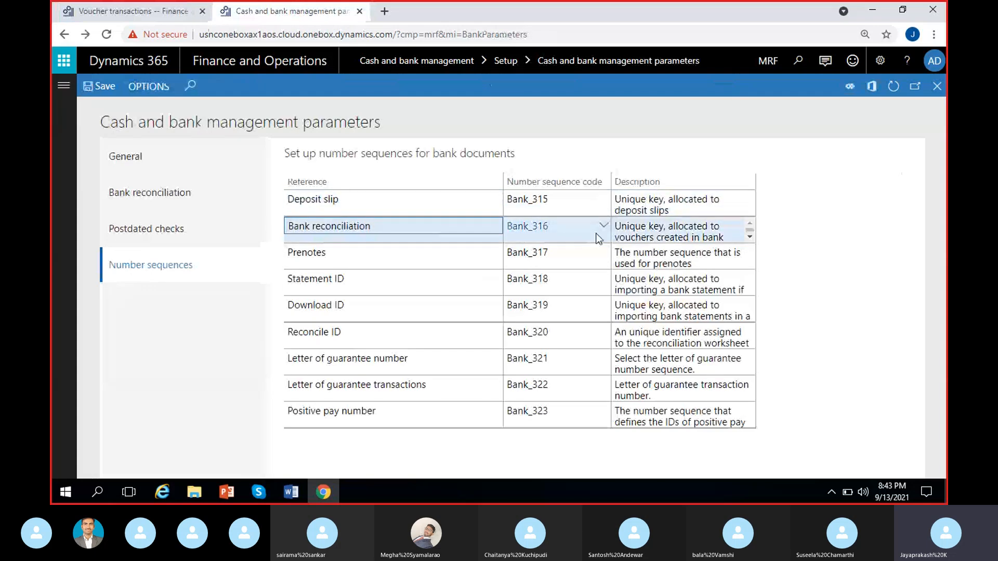
pyautogui.click(530, 226)
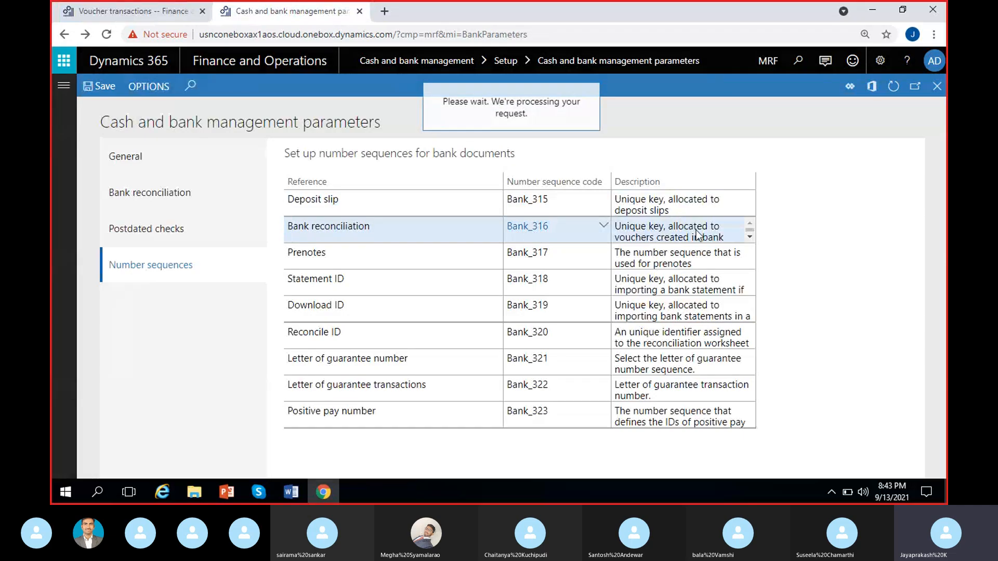
# Examine the number allocation and preallocation settings of the Bank_316 number sequence, and close its details.
pyautogui.scroll(-10, 357, 388)
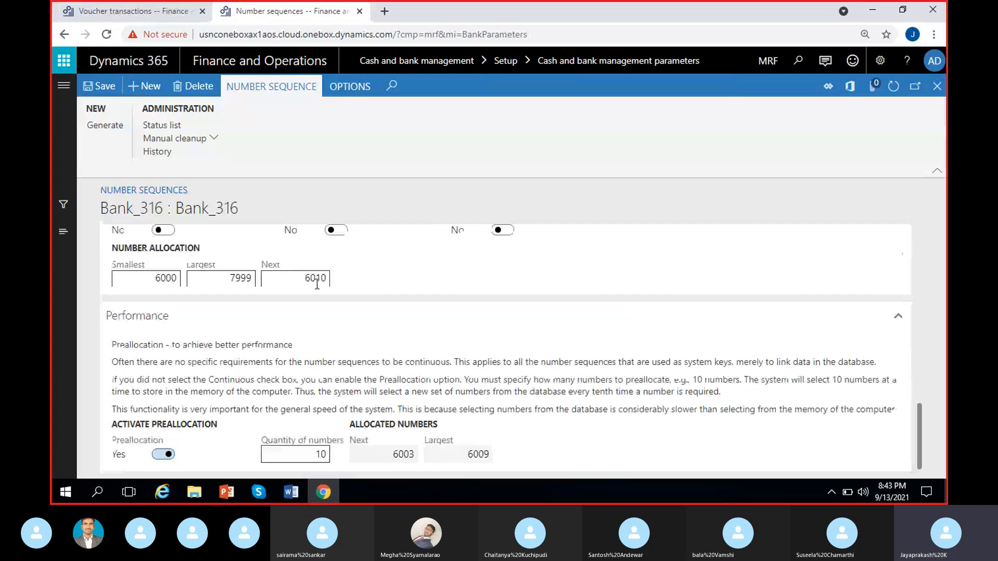
pyautogui.scroll(1, 345, 287)
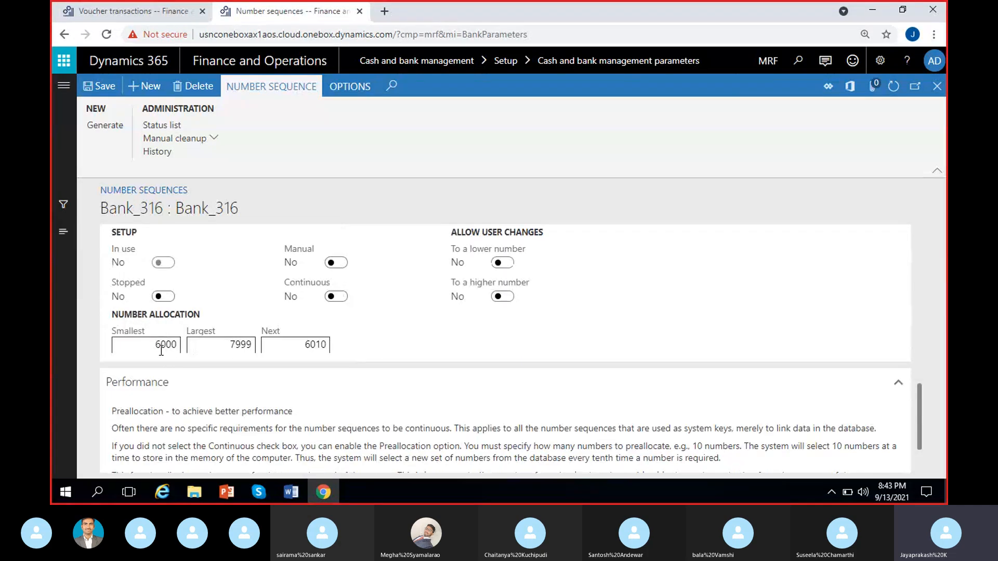
pyautogui.scroll(3, 204, 345)
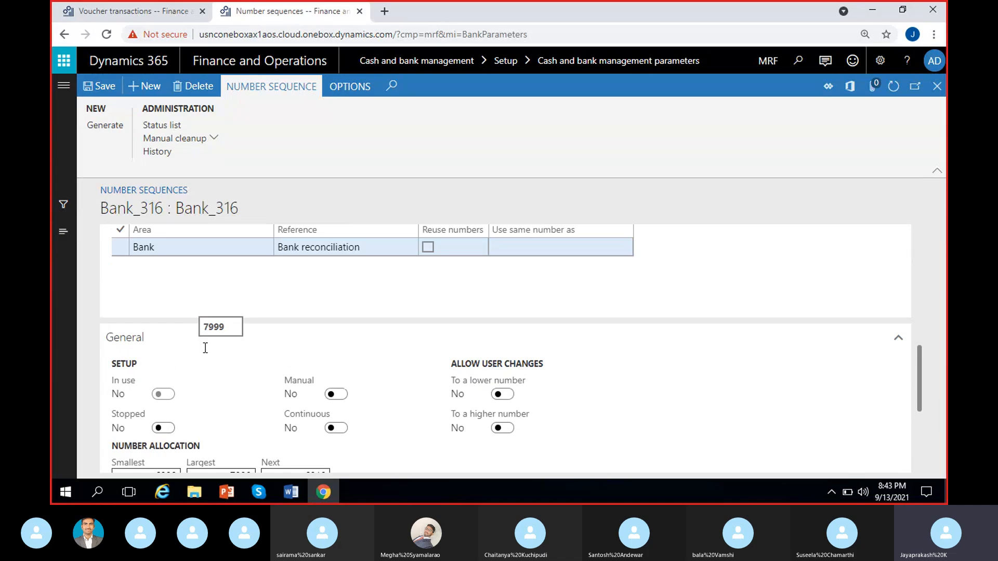
pyautogui.scroll(-3, 202, 358)
pyautogui.scroll(5, 156, 395)
pyautogui.scroll(-5, 140, 408)
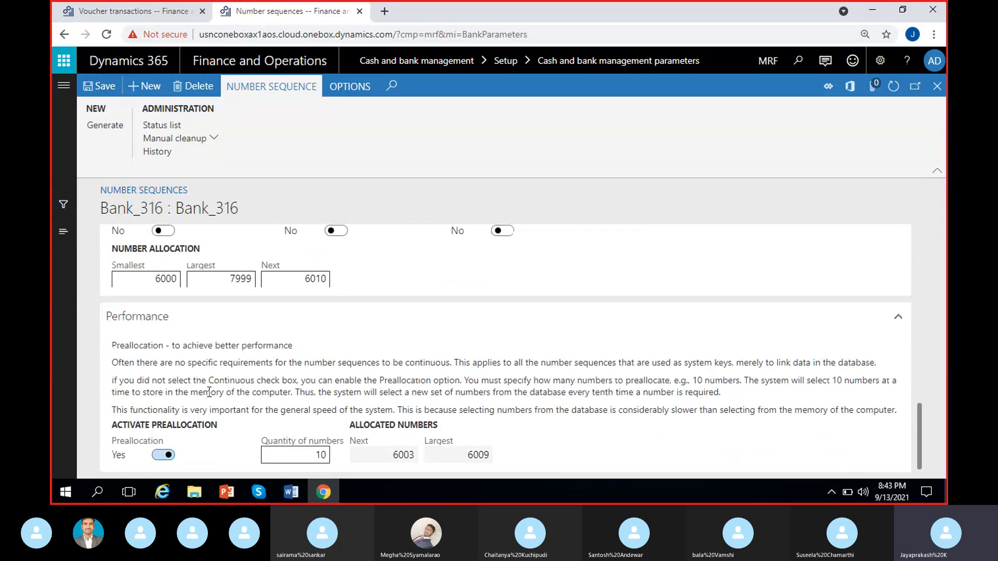
pyautogui.scroll(6, 235, 413)
pyautogui.scroll(5, 235, 414)
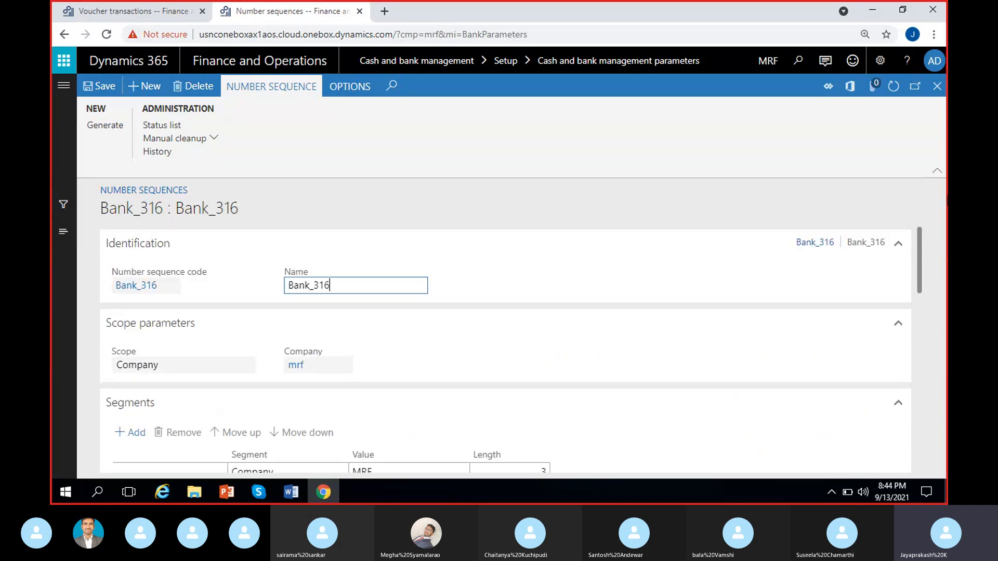
pyautogui.click(937, 87)
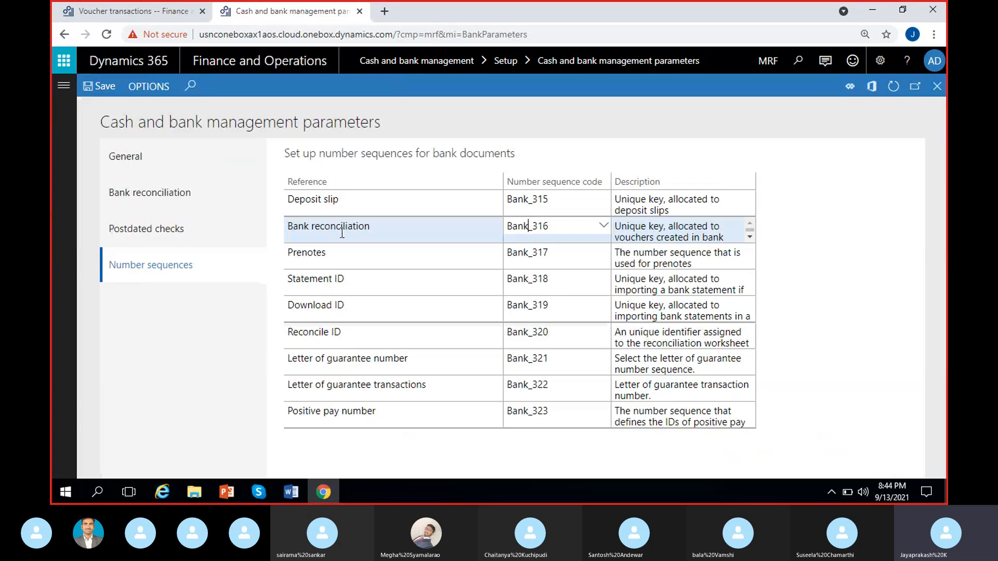
# Read the full description of the Bank reconciliation number sequence reference.
pyautogui.click(452, 225)
pyautogui.scroll(-1, 696, 229)
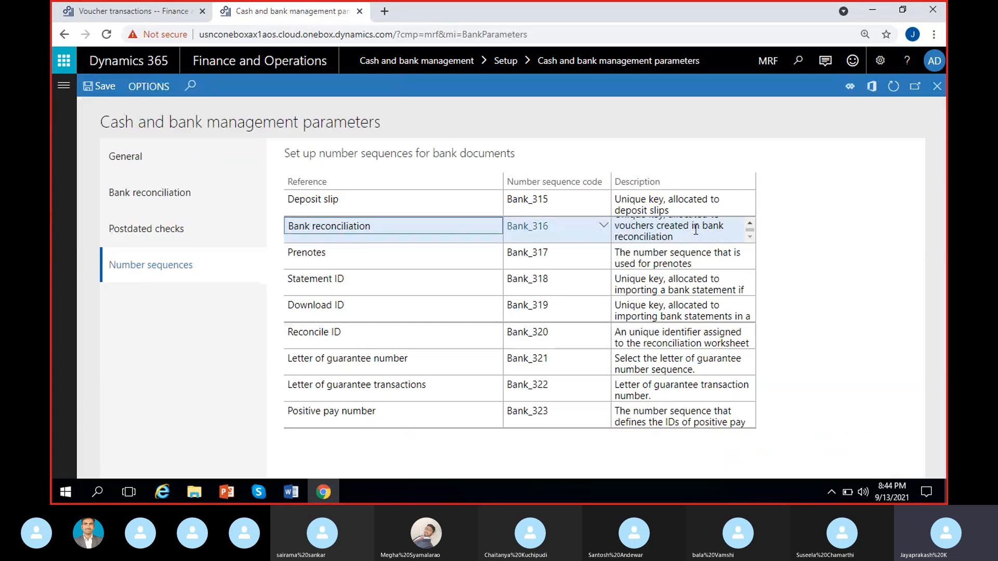
pyautogui.click(686, 235)
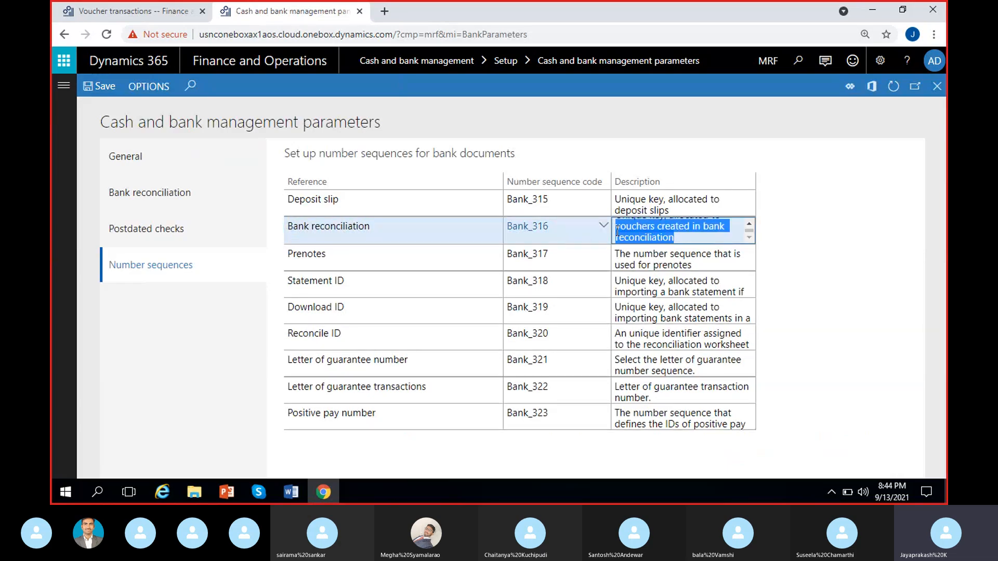
pyautogui.click(800, 214)
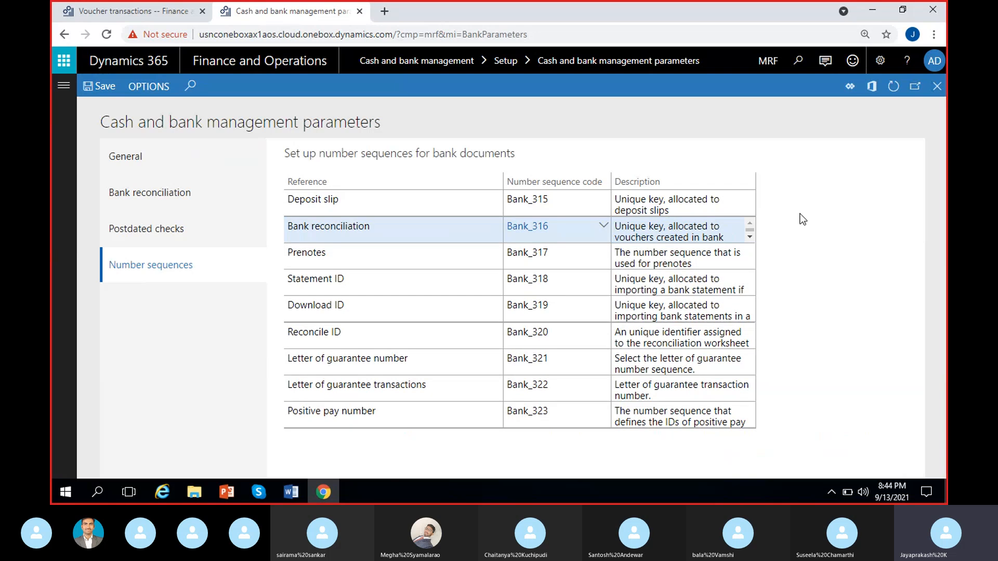
# Close the type 11 voucher and open the voucher of the check 102 transaction that carries a correction amount.
pyautogui.click(140, 20)
pyautogui.click(937, 87)
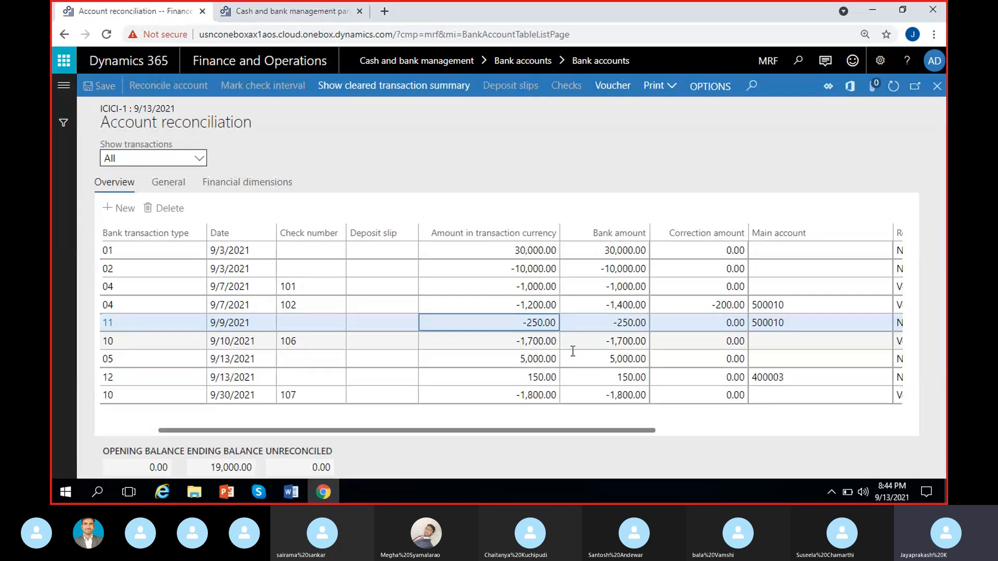
pyautogui.click(717, 305)
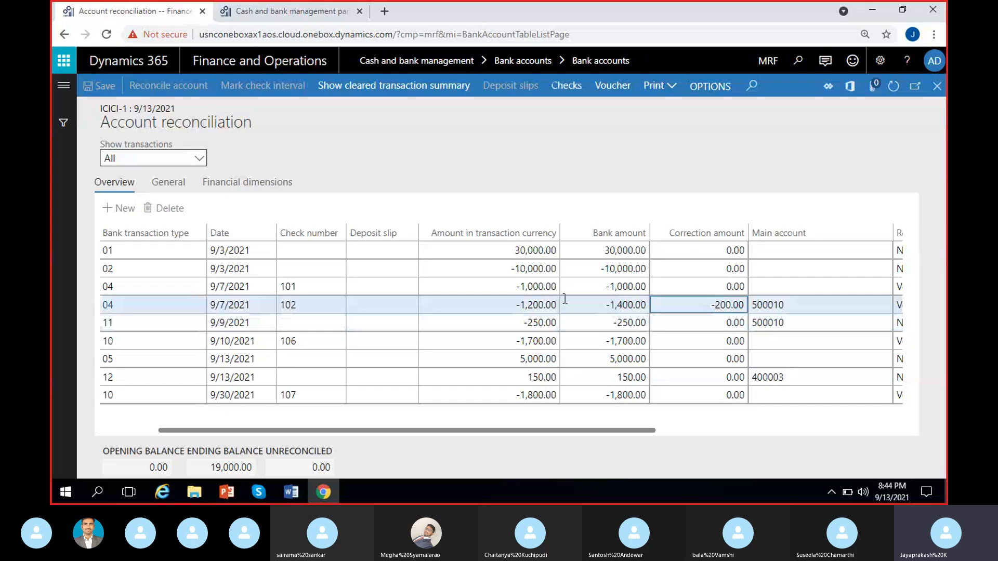
pyautogui.moveTo(708, 305); pyautogui.dragTo(752, 305)
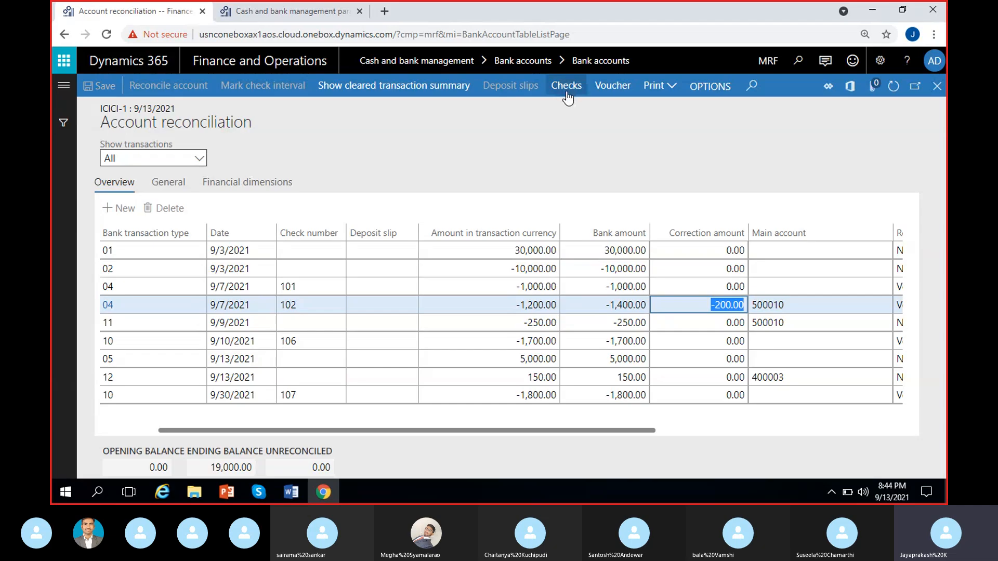
pyautogui.click(612, 86)
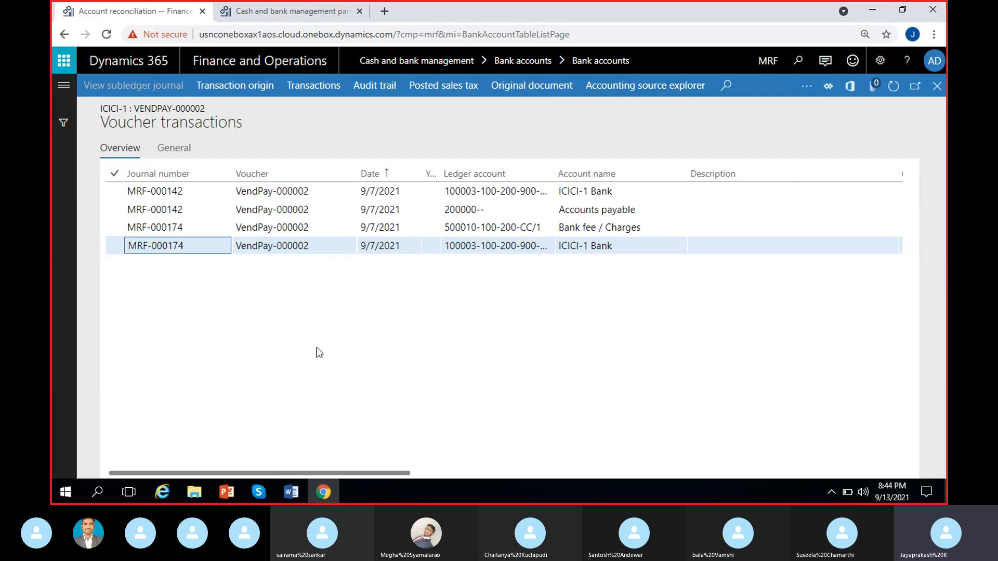
# Narrow the Description column of the voucher transactions and check the transaction amount of the bank fee line.
pyautogui.hscroll(2, 303, 323)
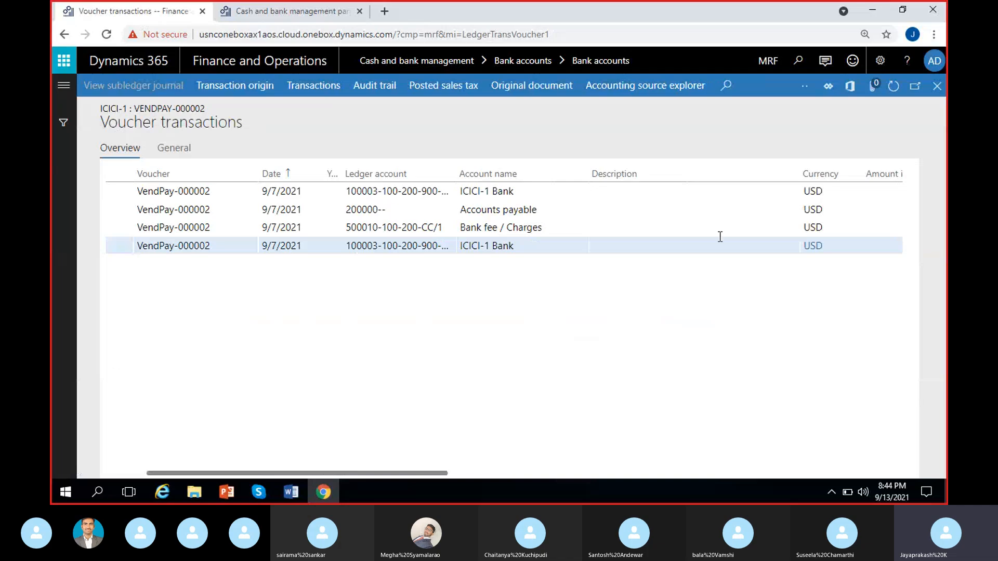
pyautogui.moveTo(797, 174); pyautogui.dragTo(603, 174)
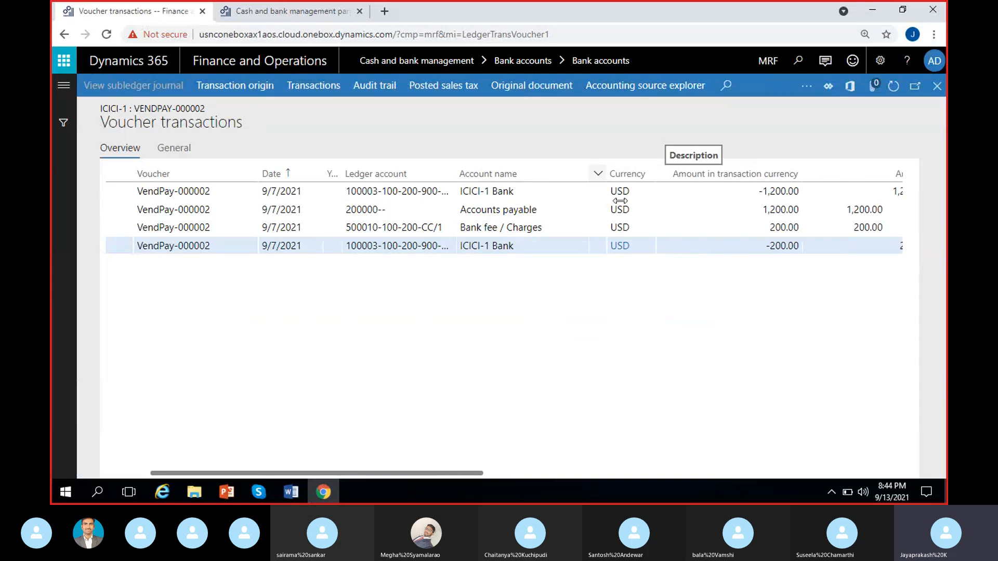
pyautogui.click(780, 227)
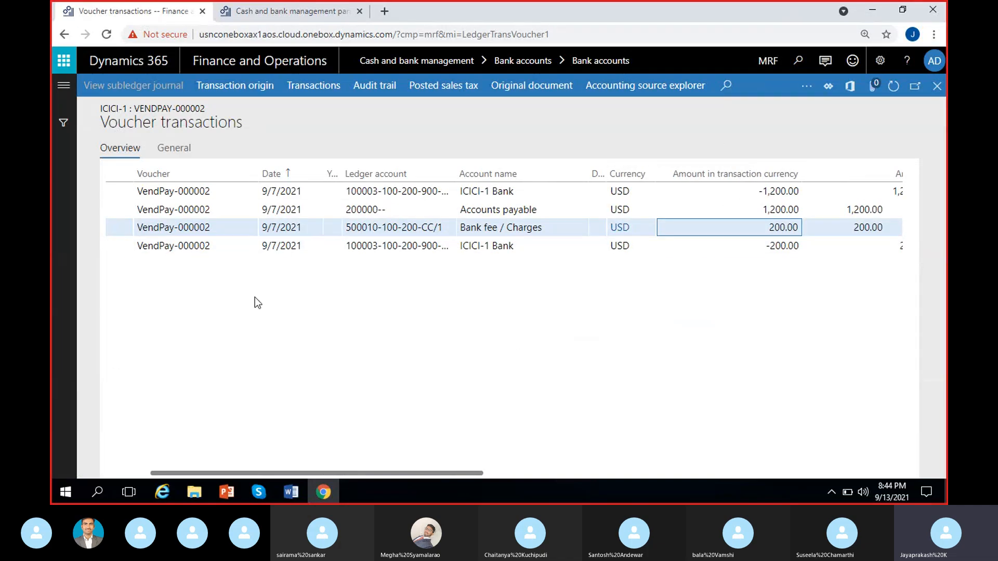
pyautogui.moveTo(256, 473); pyautogui.dragTo(216, 473)
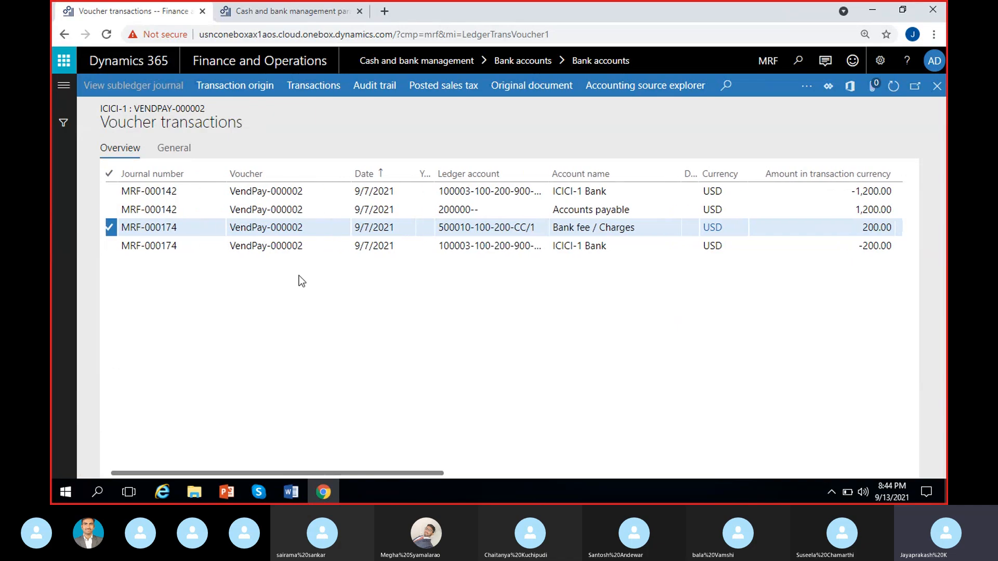
# Compare the journal and voucher numbers of the original payment lines with those of the bank fee correction lines.
pyautogui.moveTo(308, 231); pyautogui.dragTo(214, 231)
pyautogui.click(315, 212)
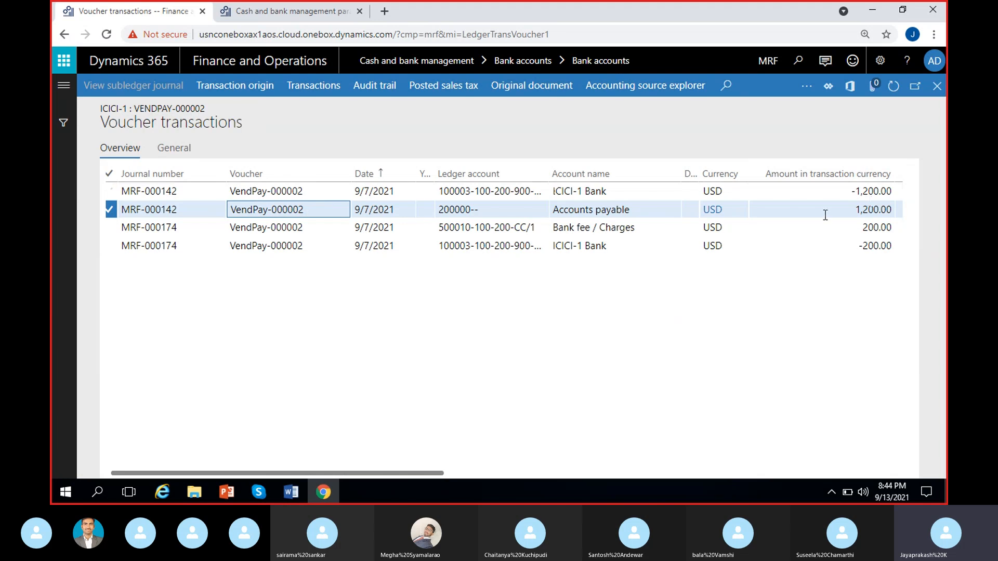
pyautogui.click(323, 229)
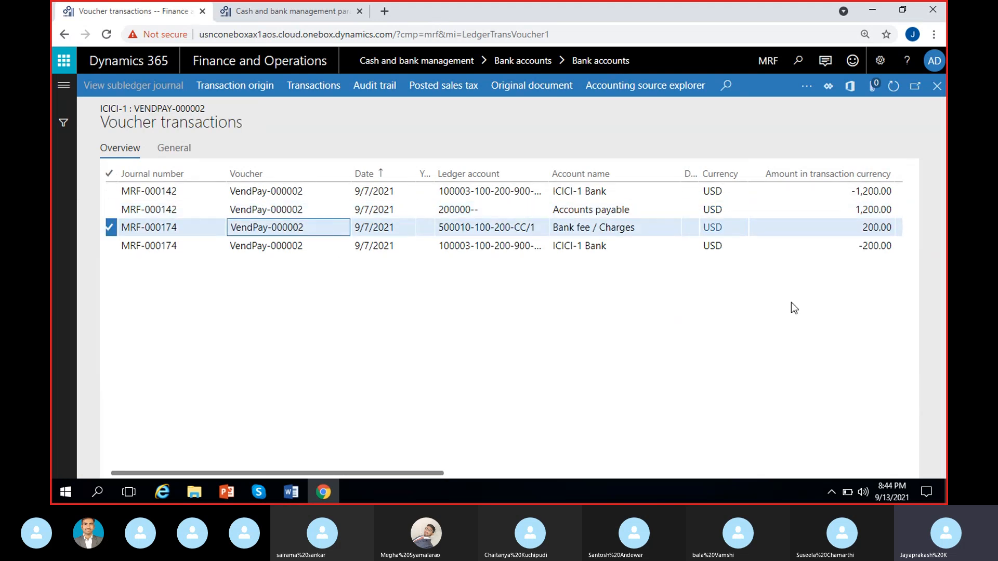
pyautogui.click(200, 227)
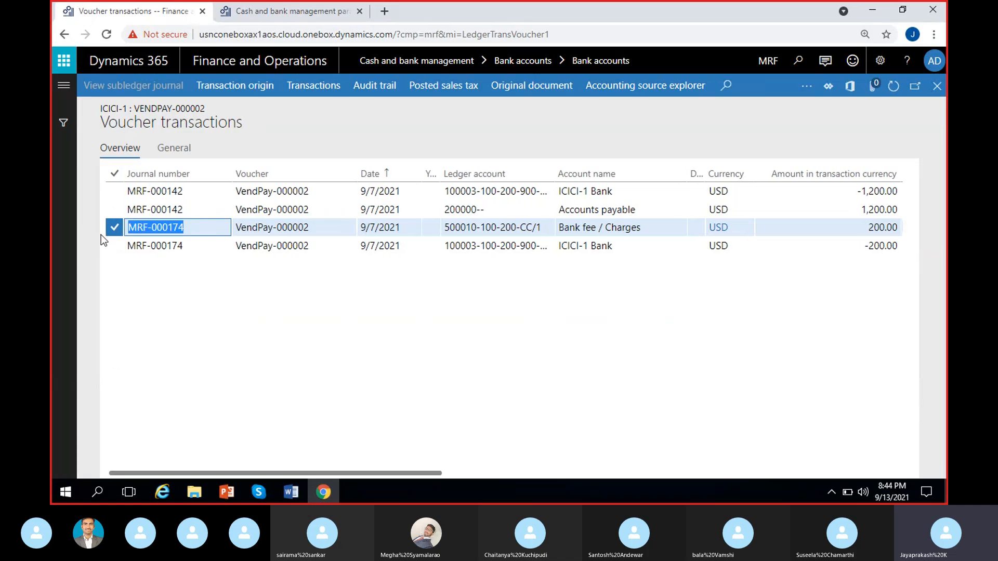
pyautogui.click(195, 268)
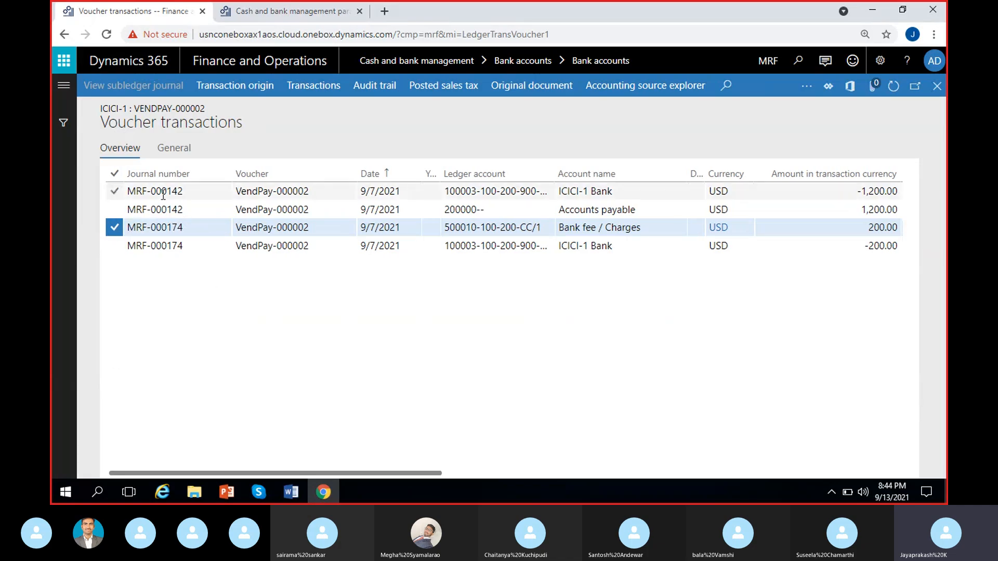
pyautogui.click(200, 230)
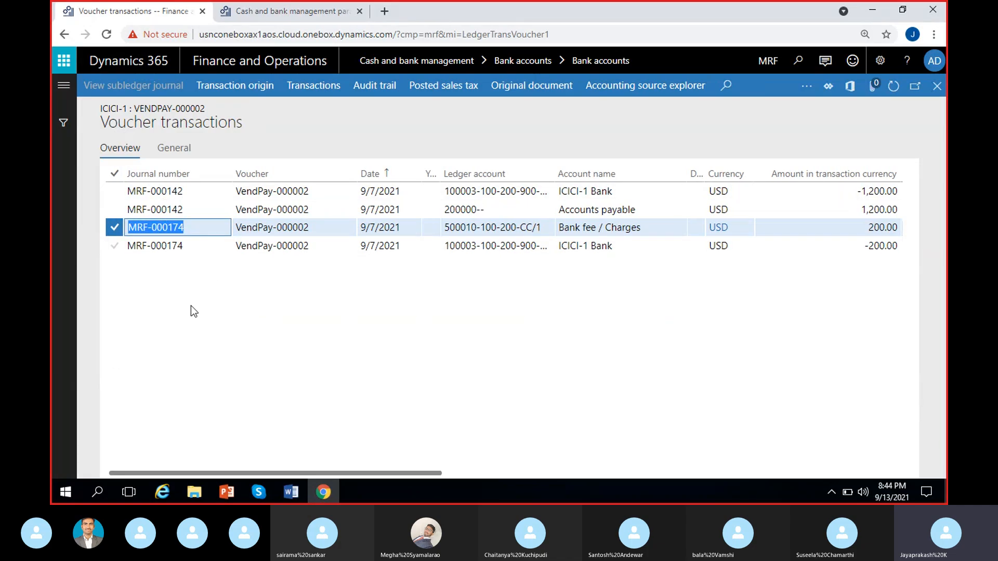
# Review the amount columns of the check 102 voucher lines, and close the voucher.
pyautogui.moveTo(372, 474); pyautogui.dragTo(495, 473)
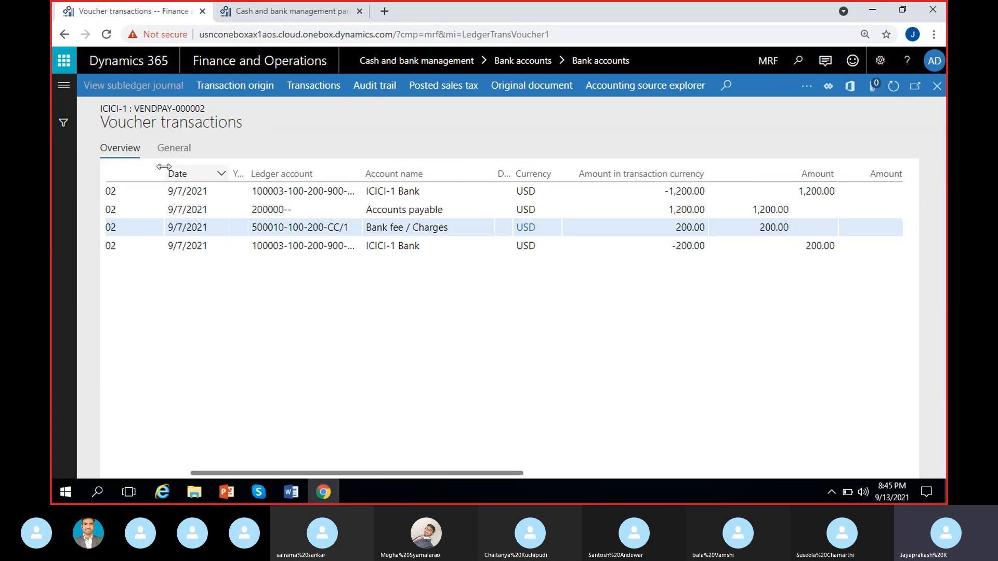
pyautogui.moveTo(164, 166); pyautogui.dragTo(148, 166)
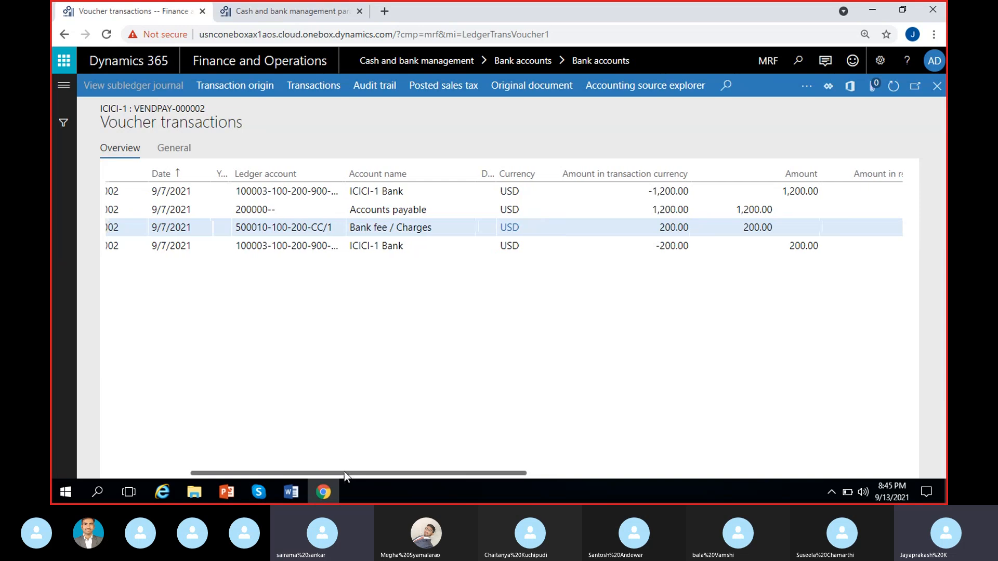
pyautogui.moveTo(345, 472); pyautogui.dragTo(313, 472)
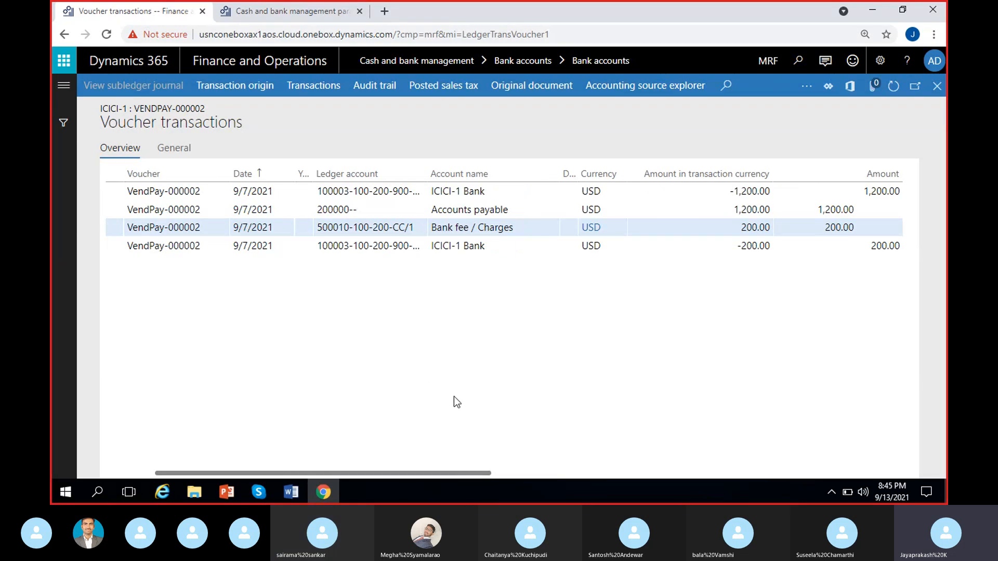
pyautogui.click(937, 86)
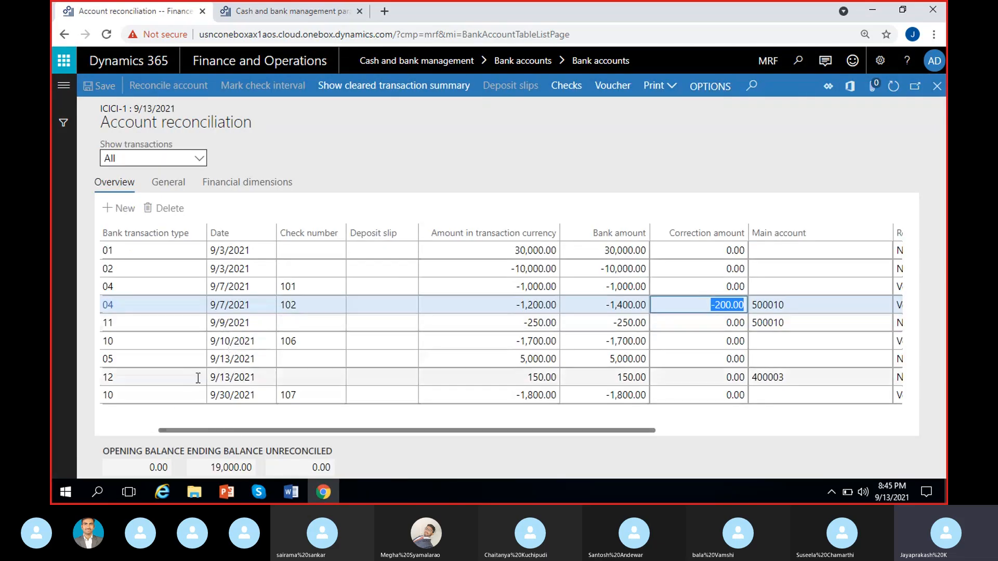
# Return to the ICICI-1 bank statement list and check the statement's reconciled date.
pyautogui.click(937, 86)
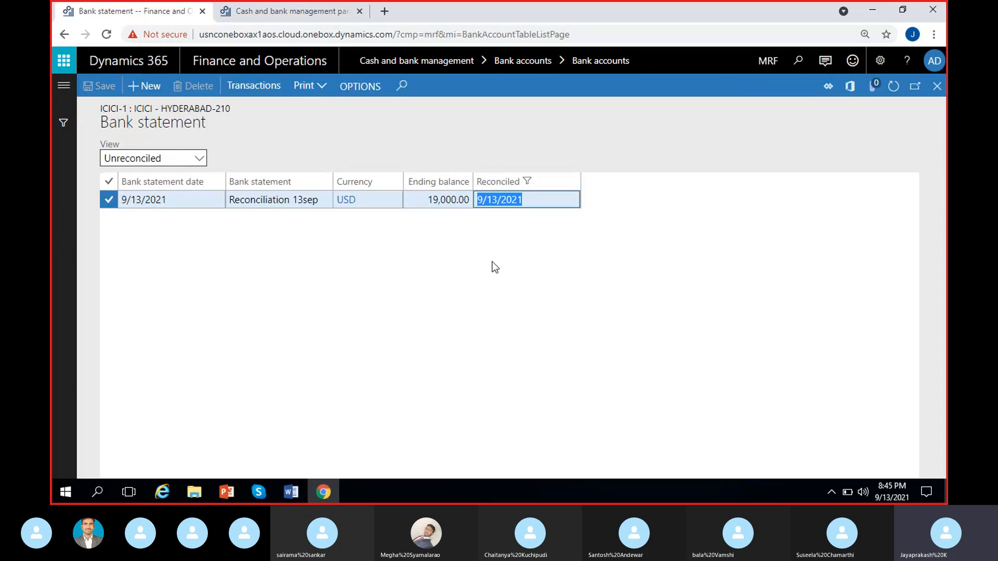
pyautogui.click(521, 209)
pyautogui.moveTo(538, 199); pyautogui.dragTo(472, 200)
pyautogui.click(522, 267)
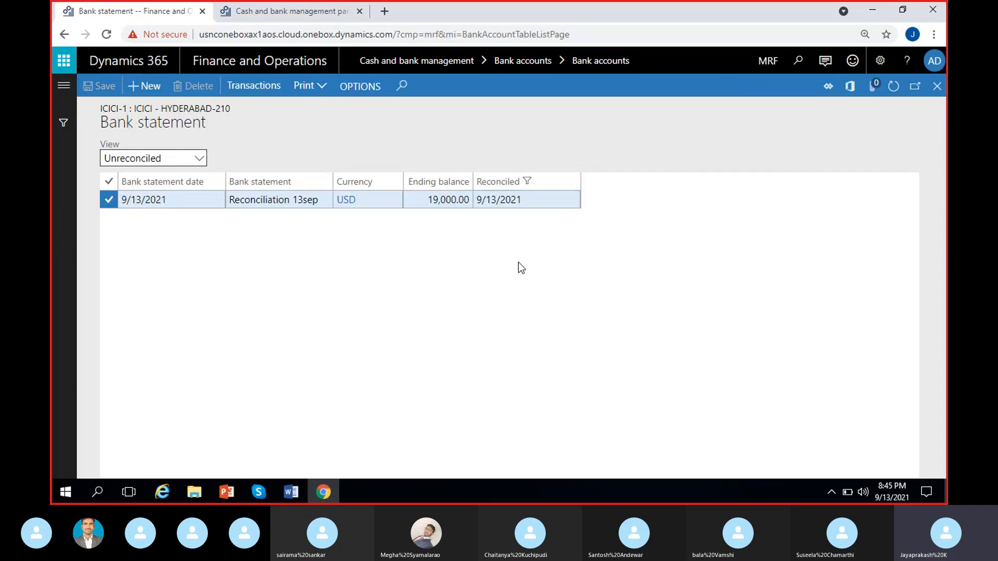
pyautogui.moveTo(524, 203); pyautogui.dragTo(469, 206)
pyautogui.click(520, 216)
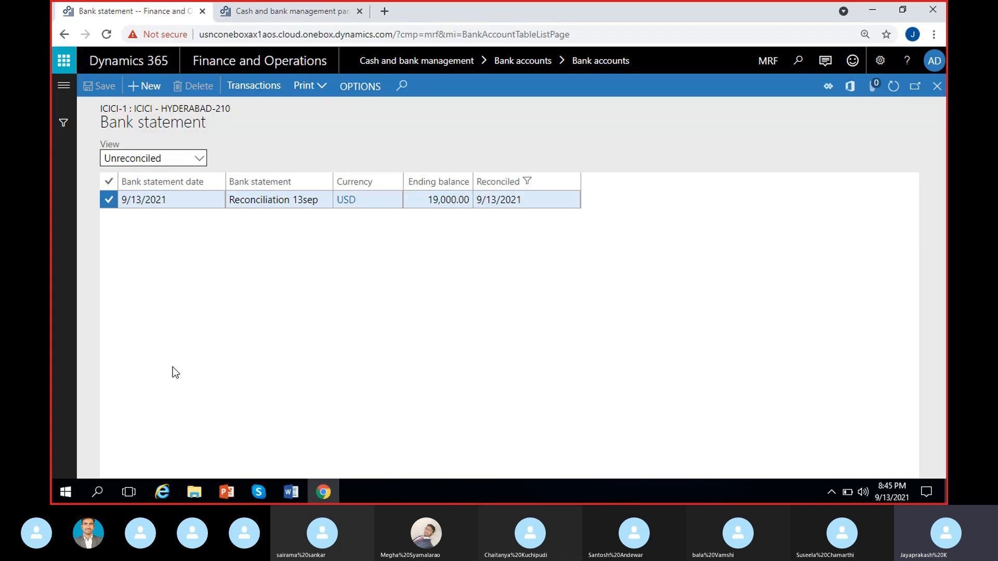
# View the Bank reconciliation settings in the Cash and bank management parameters, and return to the bank statement list.
pyautogui.click(259, 15)
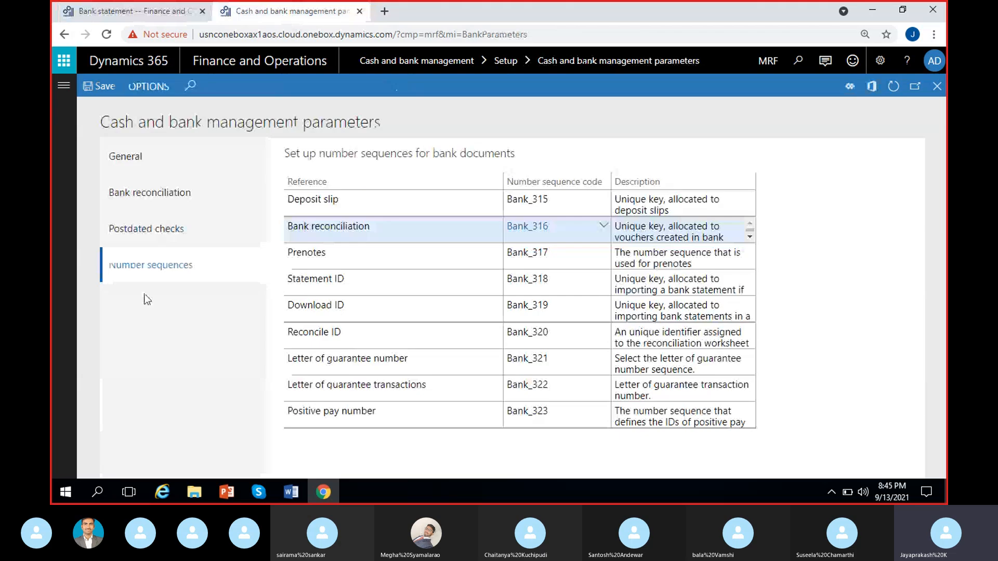
pyautogui.click(142, 194)
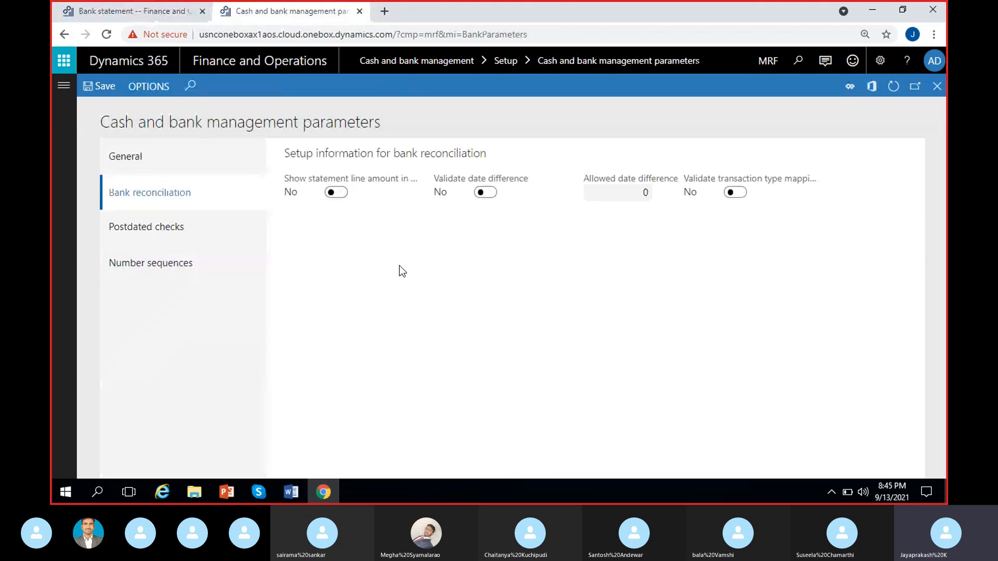
pyautogui.click(159, 12)
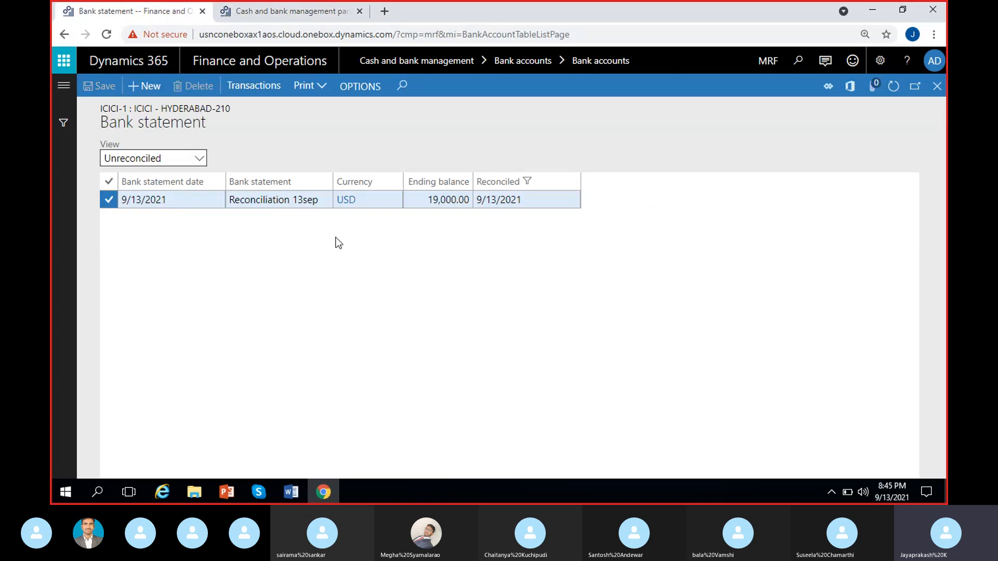
# Review the statement date, name and reconciled date of the Reconciliation 13sep bank statement.
pyautogui.click(362, 205)
pyautogui.click(178, 201)
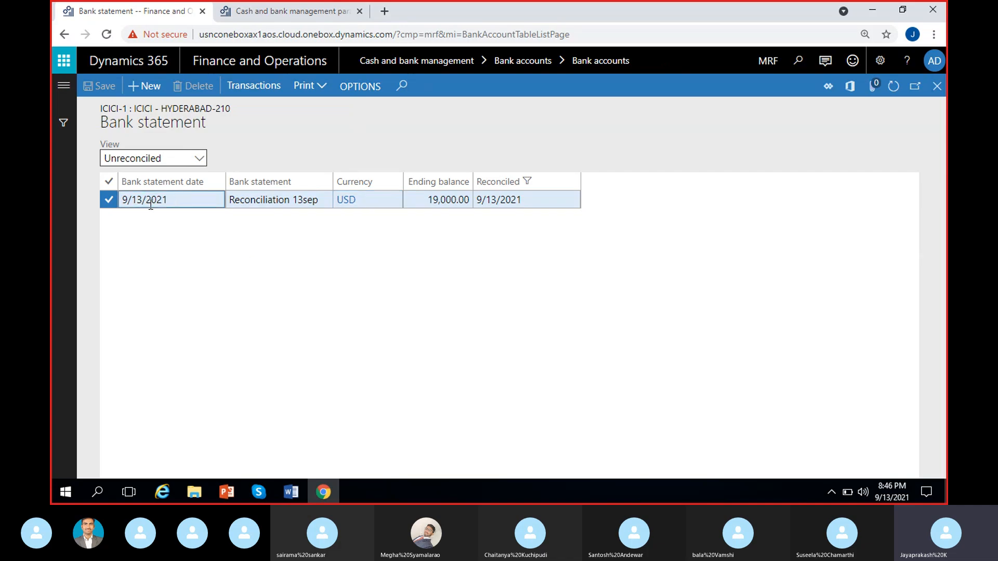
pyautogui.click(266, 202)
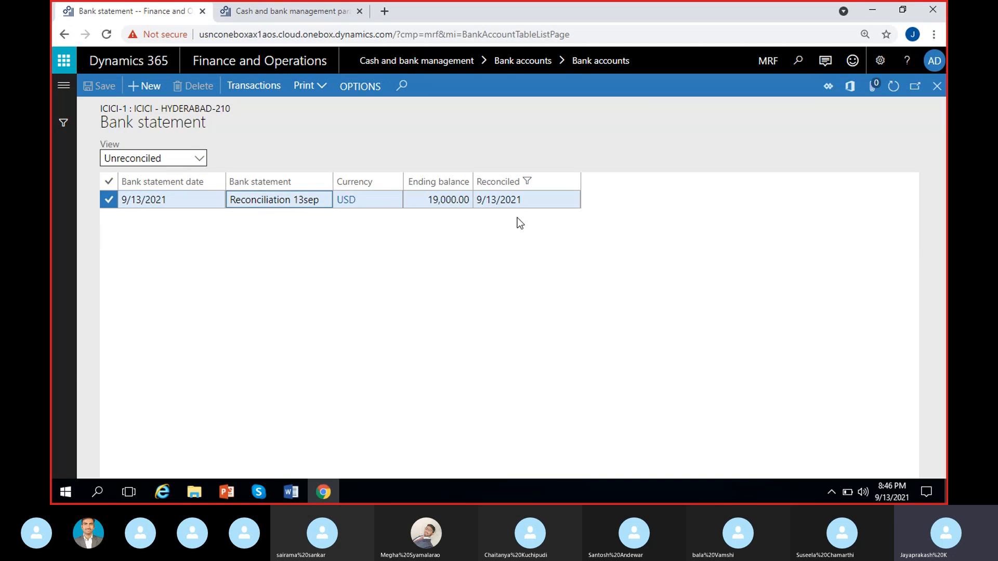
pyautogui.click(516, 205)
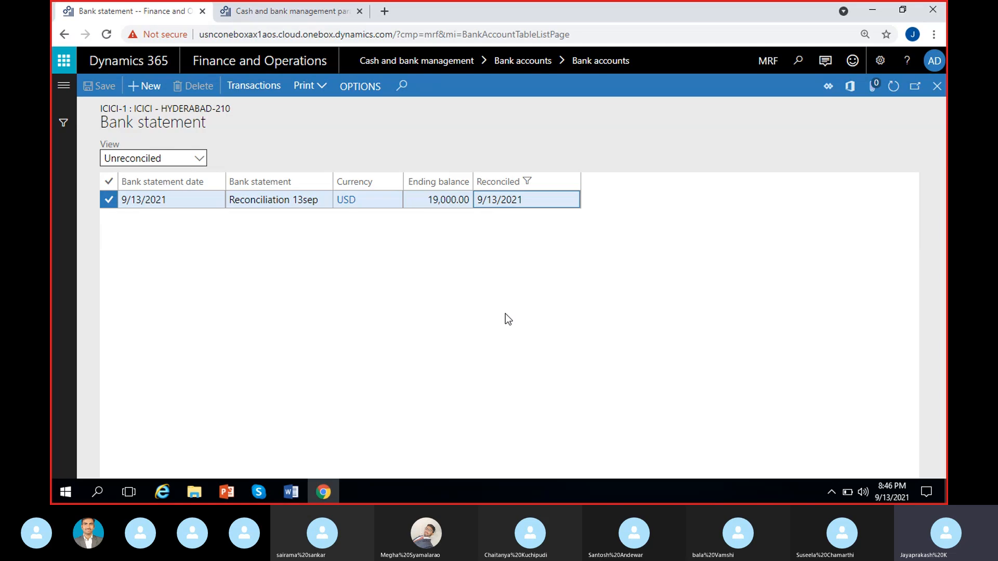
pyautogui.click(205, 202)
pyautogui.click(286, 201)
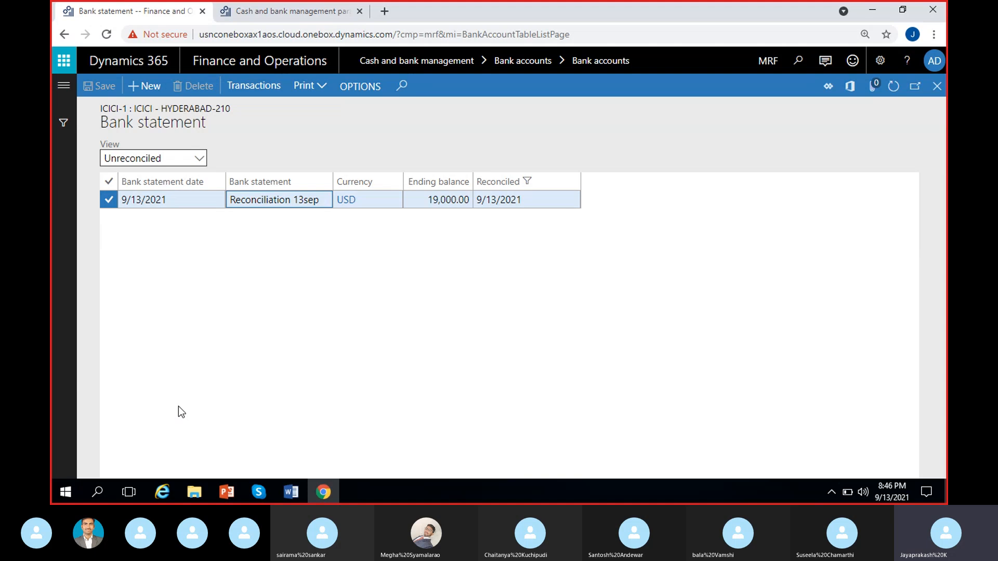
# Close the bank statement list and view the current balance of the ICICI-1 bank account.
pyautogui.click(938, 86)
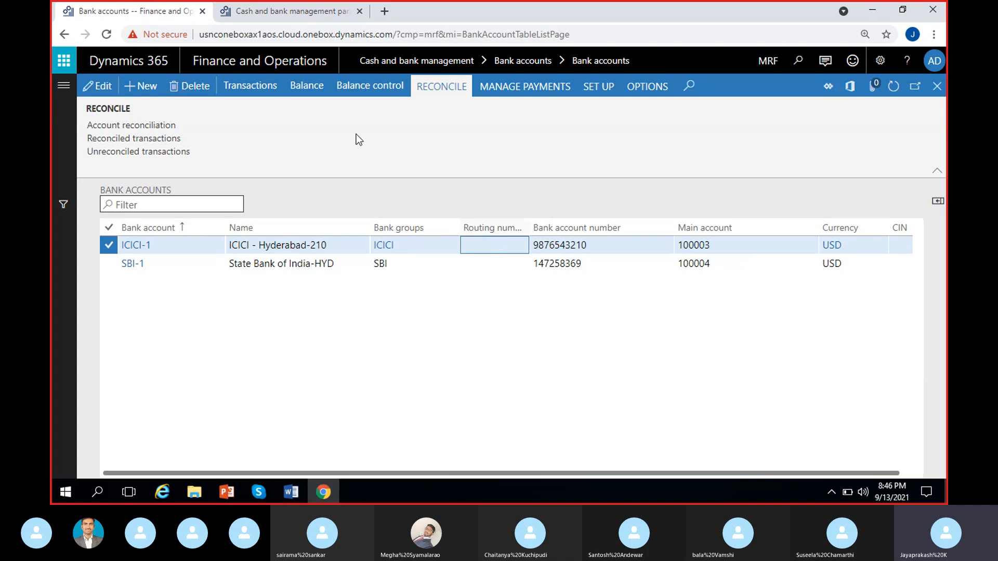
pyautogui.click(308, 96)
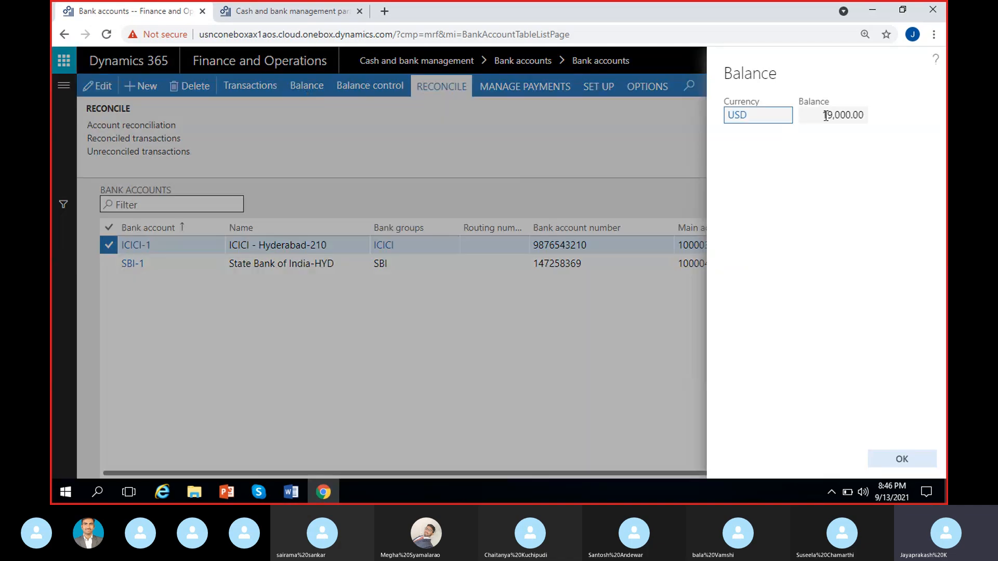
pyautogui.click(868, 204)
pyautogui.click(886, 458)
pyautogui.click(251, 73)
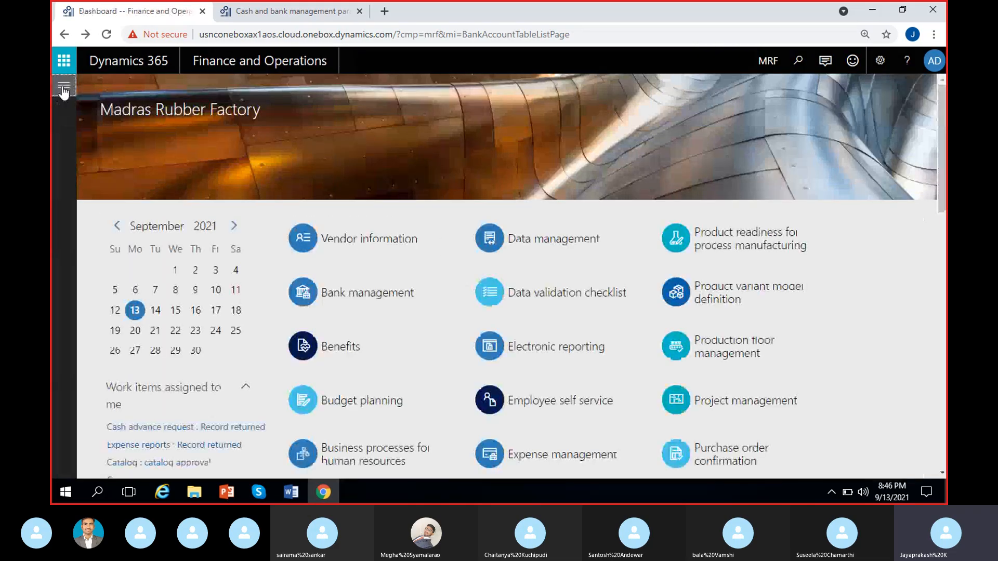
pyautogui.click(64, 92)
pyautogui.click(299, 292)
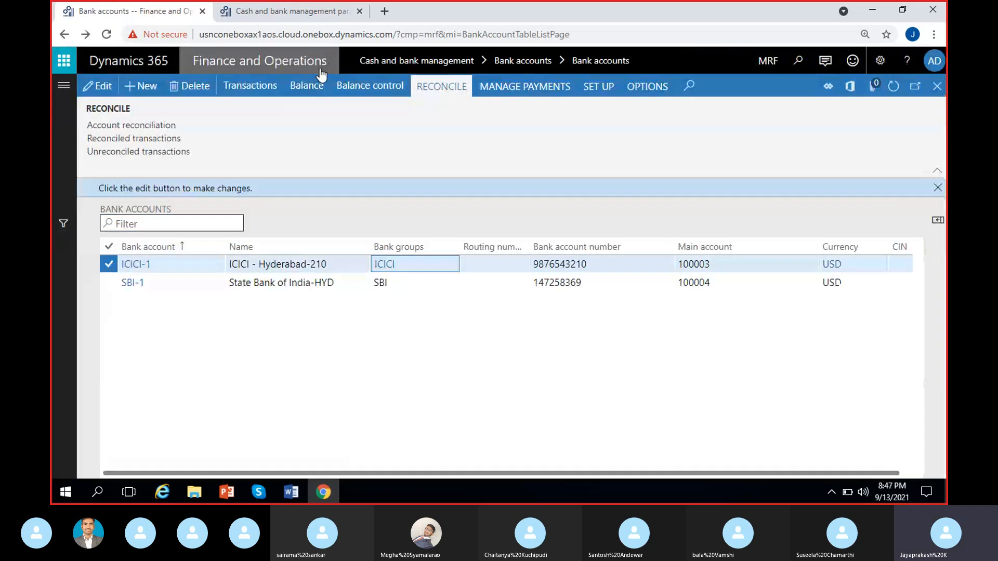
# Open the bank transactions of ICICI-1 and check the amounts of the type 12 and type 11 transactions.
pyautogui.click(247, 86)
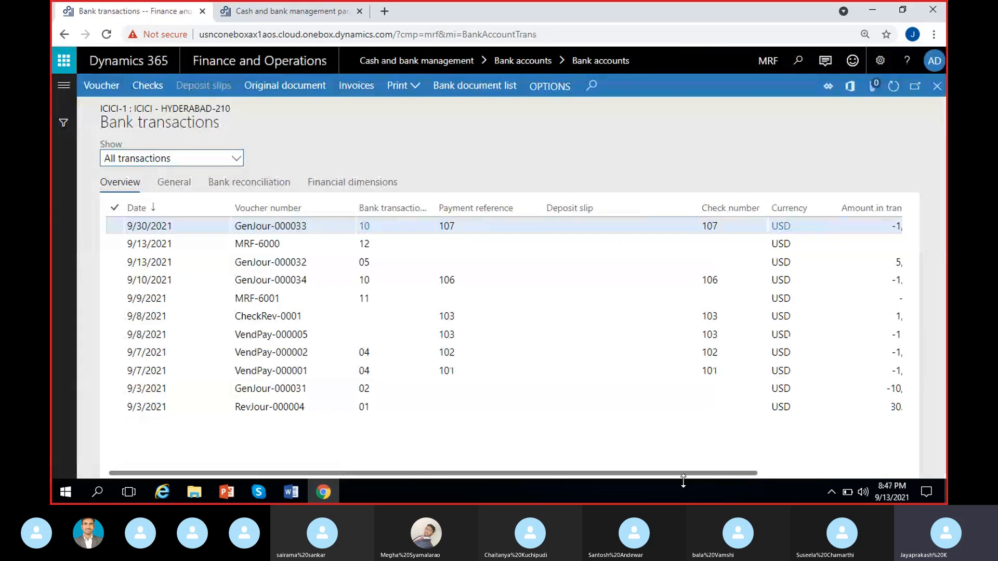
pyautogui.moveTo(687, 473); pyautogui.dragTo(771, 474)
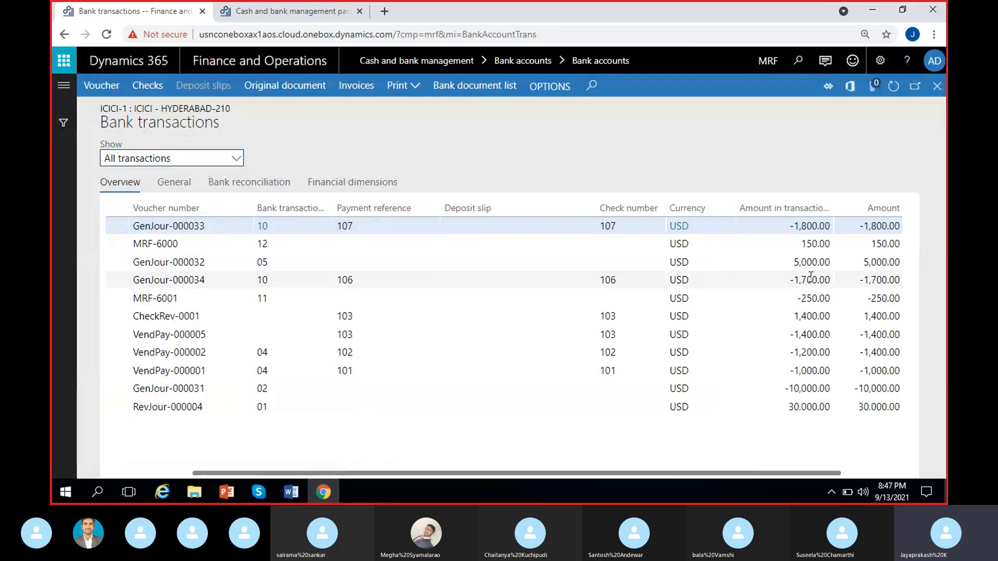
pyautogui.click(811, 244)
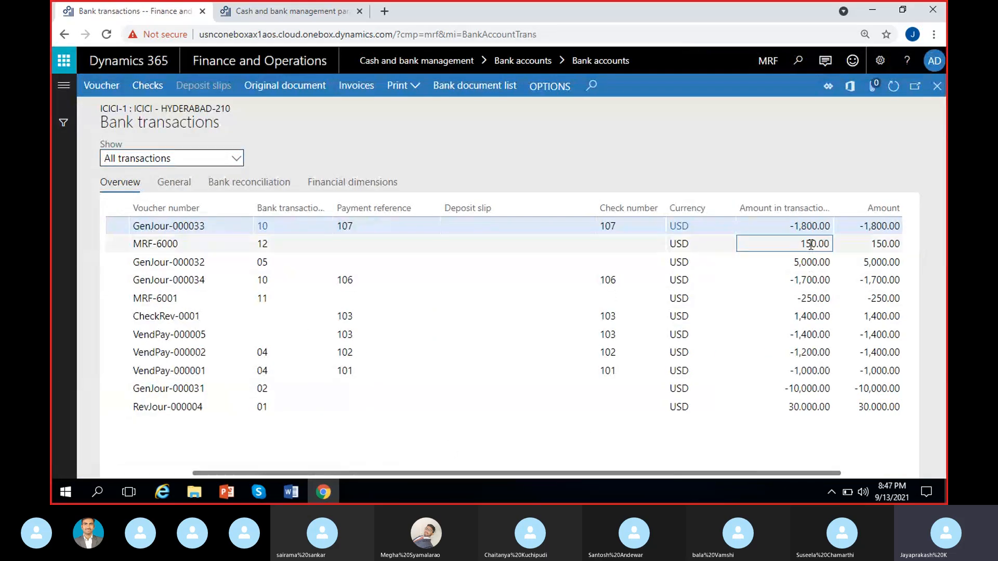
pyautogui.click(809, 297)
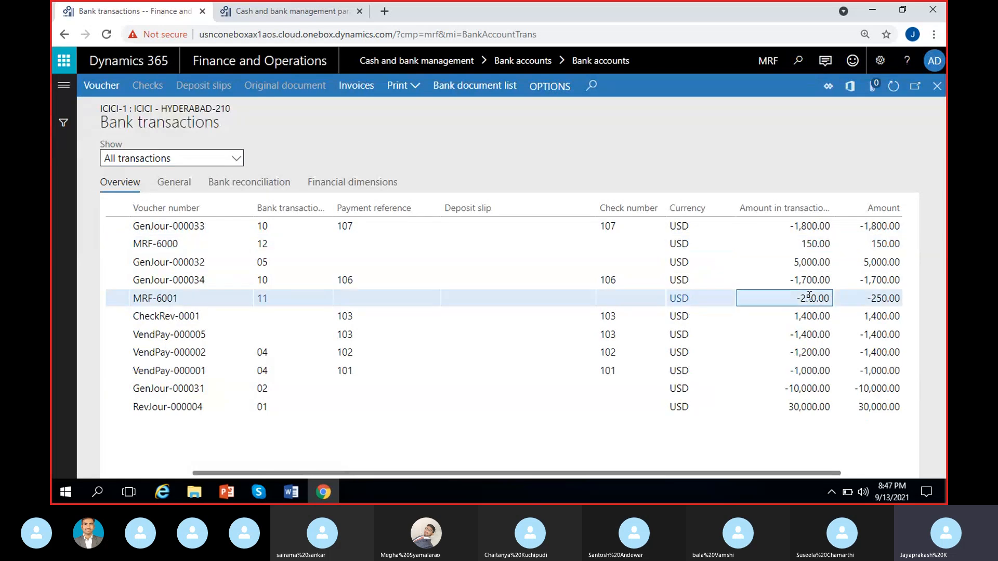
# Check the amount and reconciled status of the check 102 transaction, and review the dates of the ICICI-1 bank transactions.
pyautogui.click(810, 352)
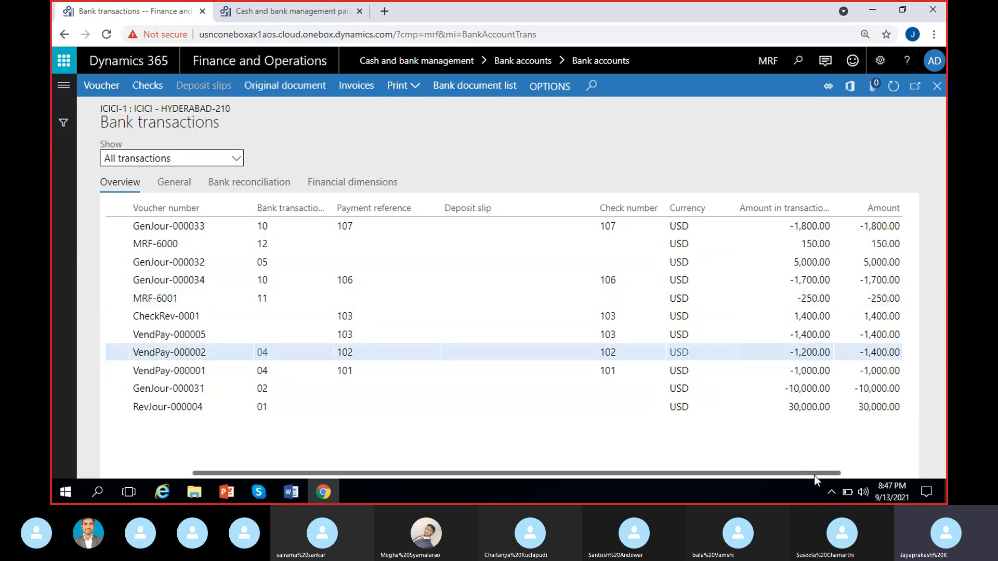
pyautogui.moveTo(793, 473); pyautogui.dragTo(852, 473)
pyautogui.click(831, 352)
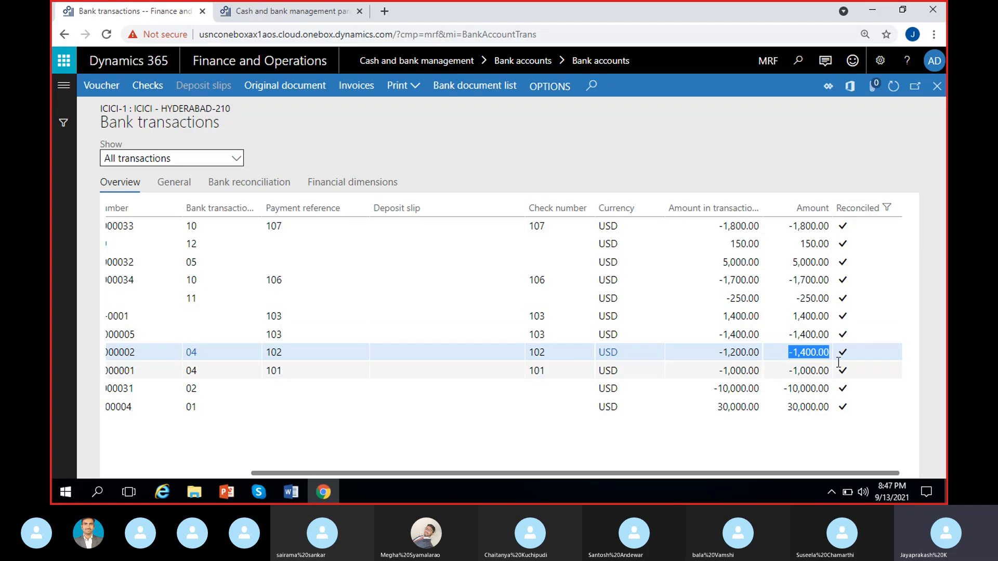
pyautogui.click(188, 450)
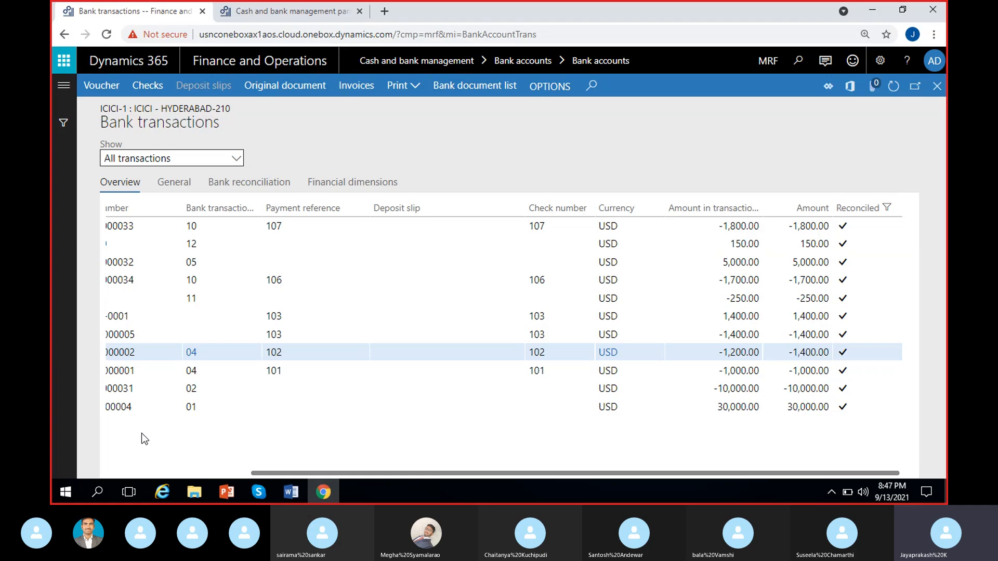
pyautogui.hscroll(-3, 168, 426)
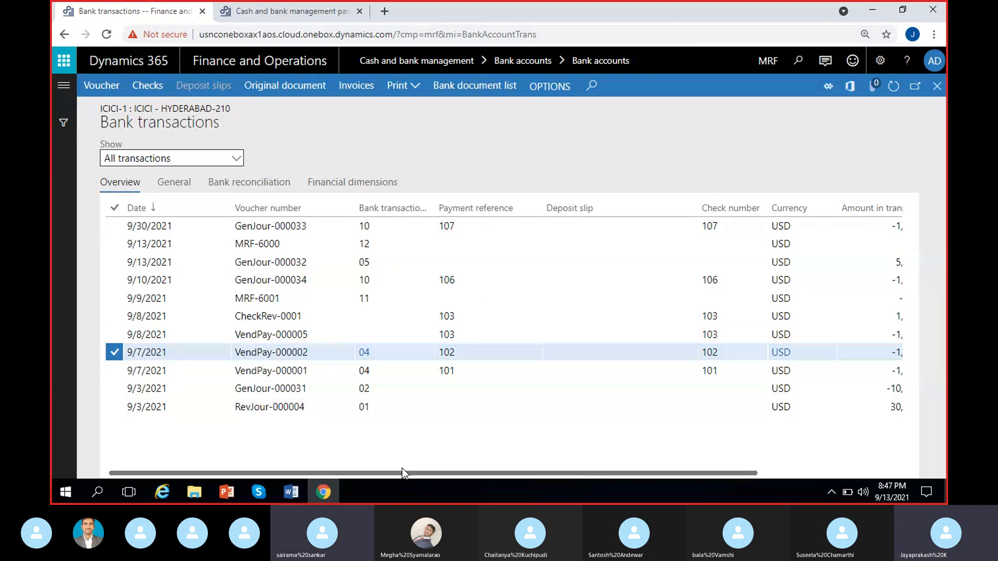
# Open the General journals of the General ledger module in place of the Cash and bank management parameters.
pyautogui.click(279, 18)
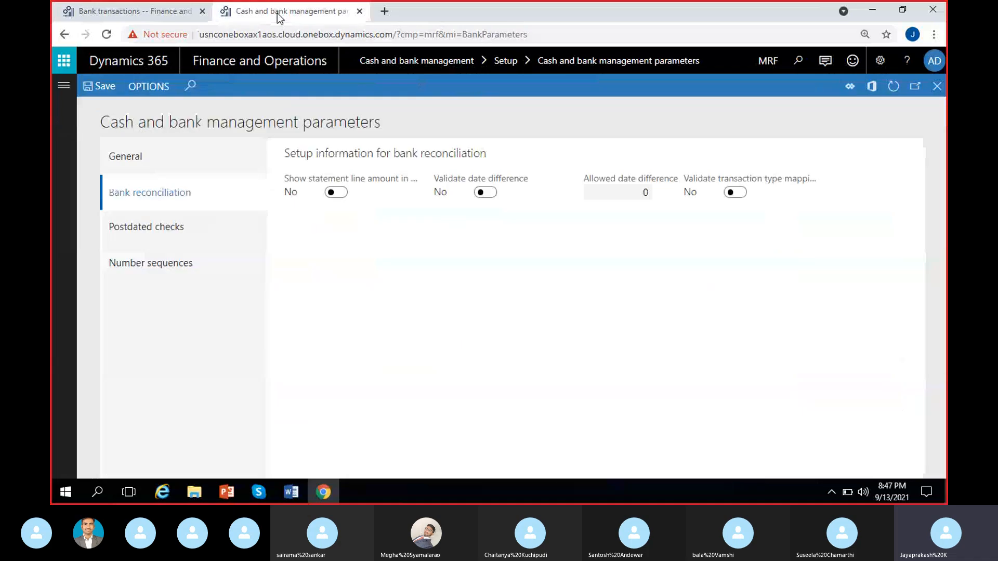
pyautogui.click(63, 85)
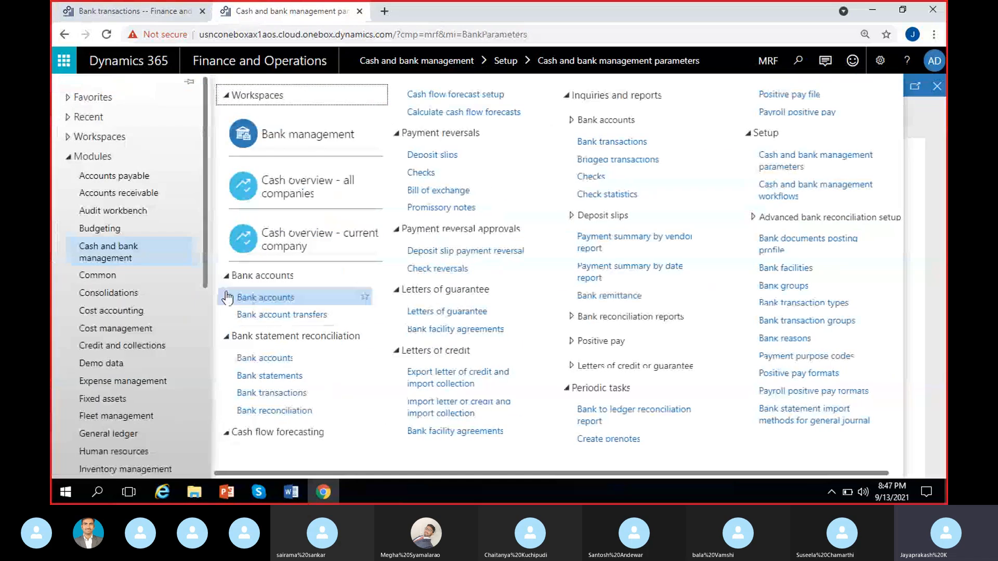
pyautogui.scroll(-2, 150, 343)
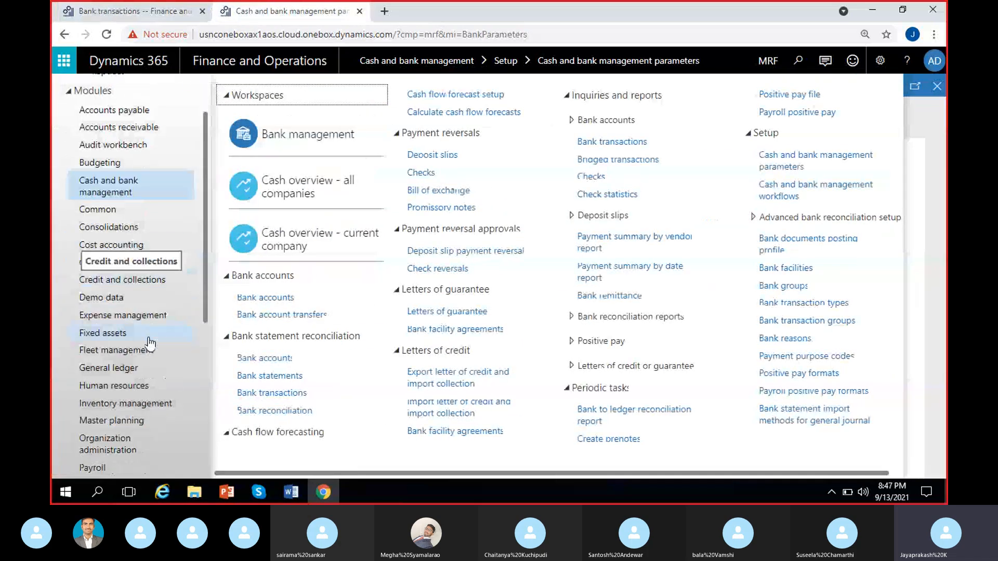
pyautogui.click(110, 368)
pyautogui.click(278, 350)
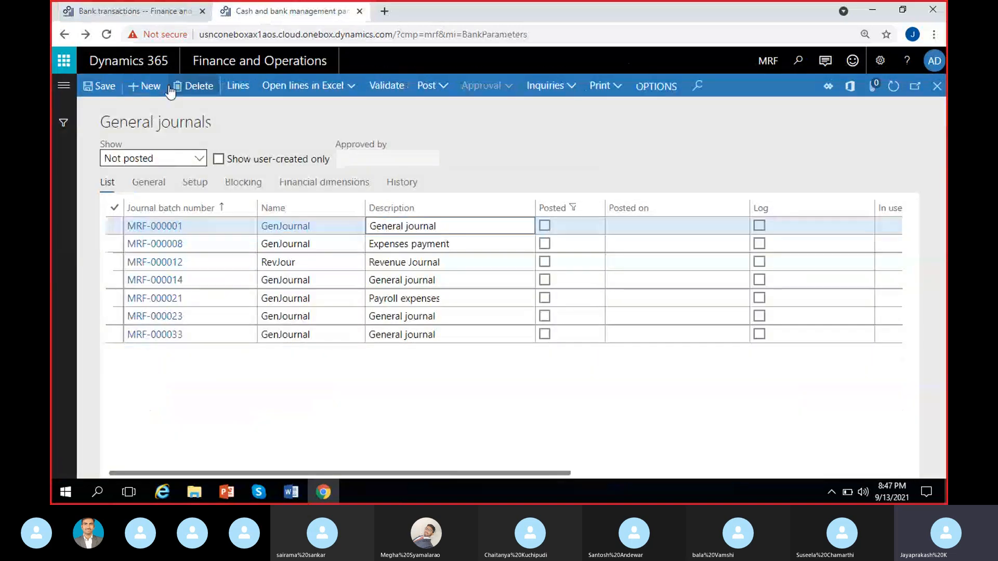
# Create a general journal with the name GenJournal and open its lines.
pyautogui.hotkey('alt', 'n')
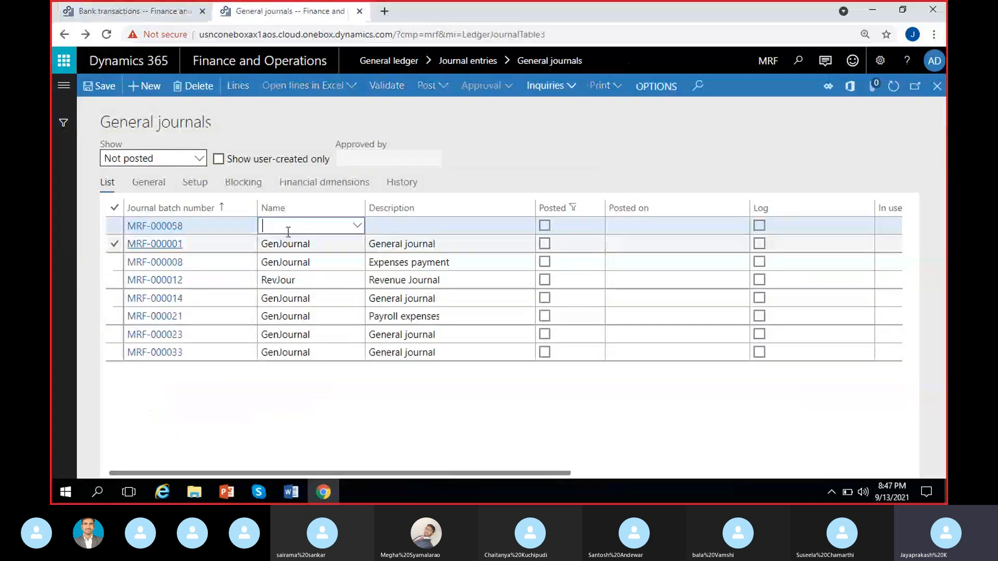
pyautogui.click(357, 226)
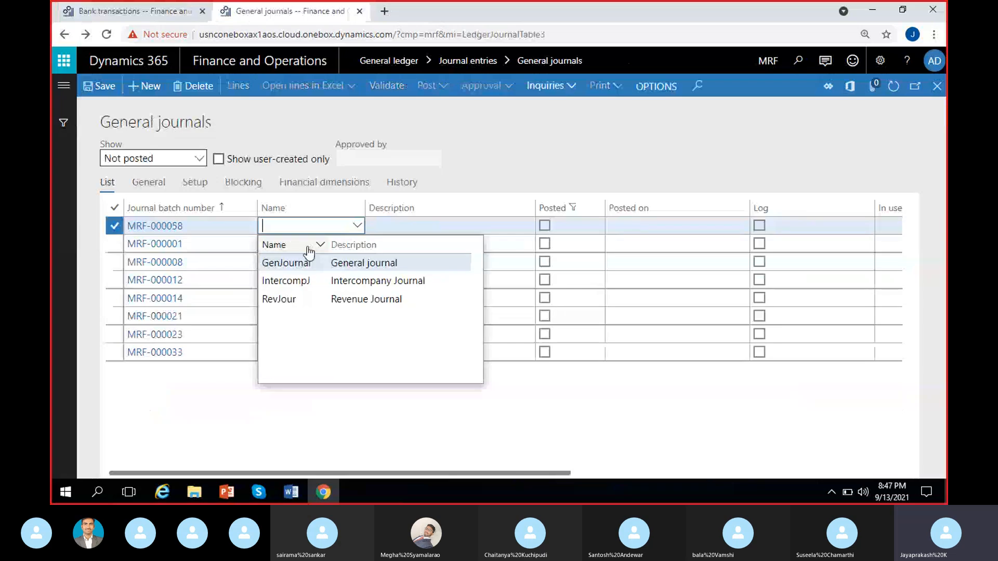
pyautogui.click(291, 260)
pyautogui.click(238, 86)
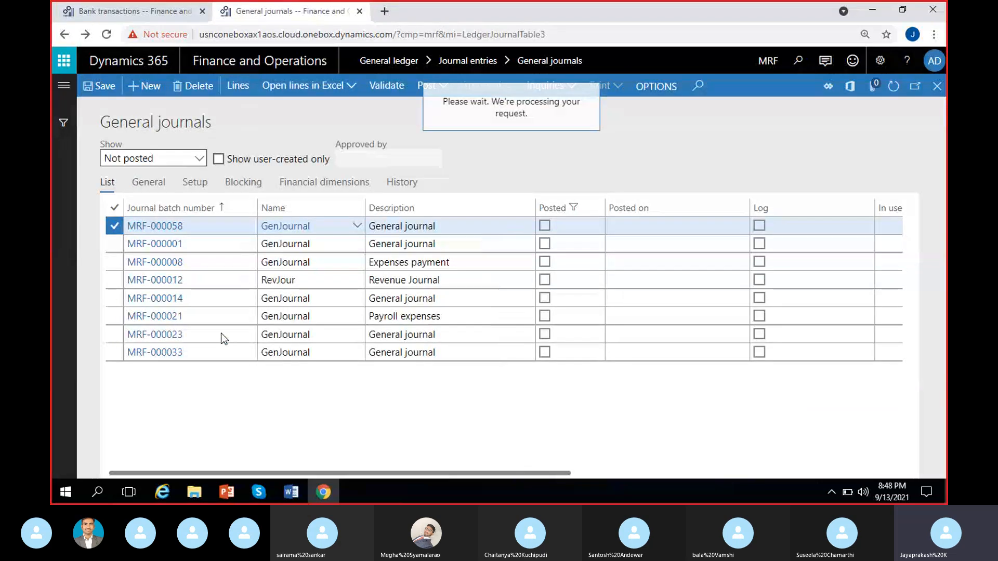
# Set the first journal line's ledger account to 500006 with a debit of 500.00.
pyautogui.click(531, 254)
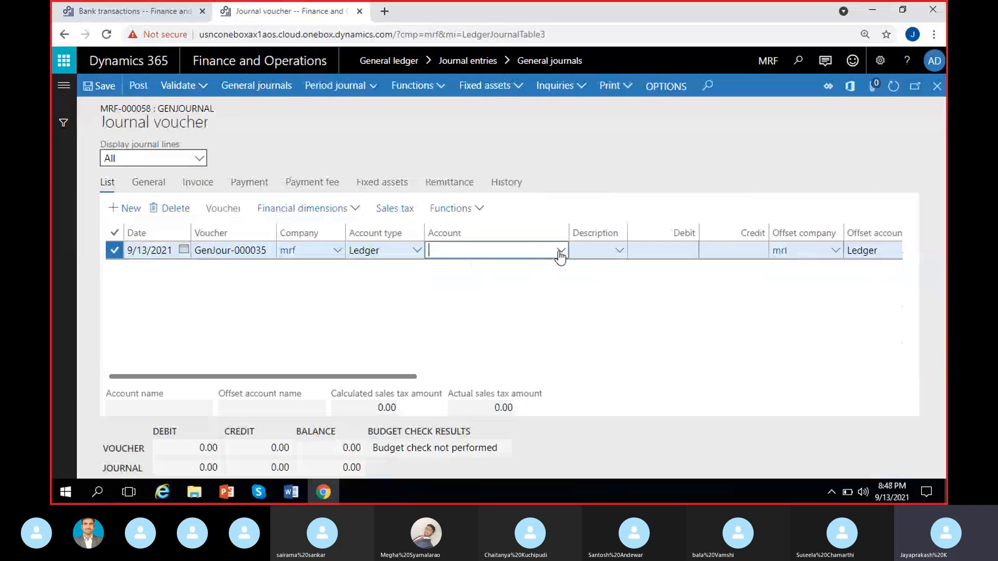
pyautogui.click(560, 251)
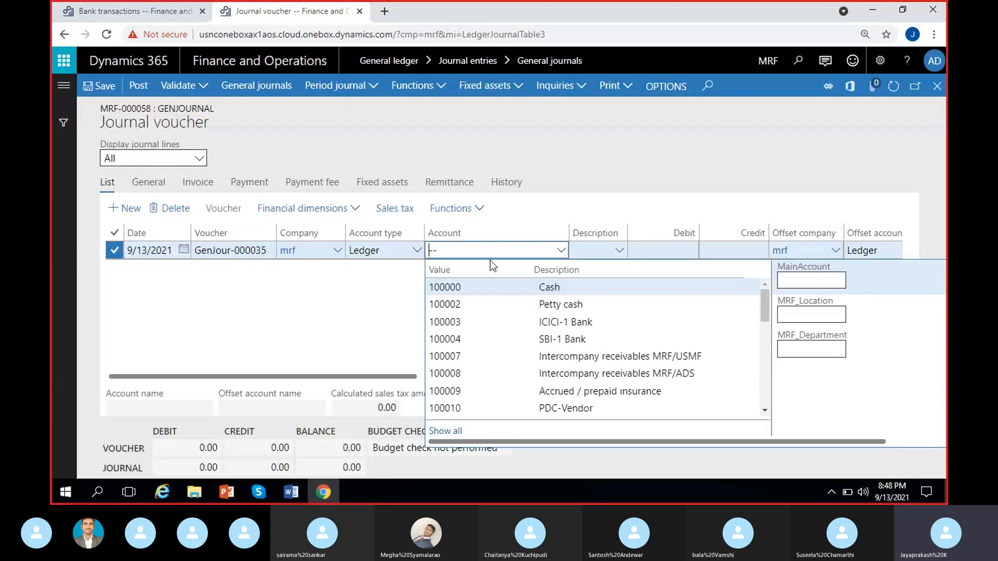
pyautogui.write('500006')
pyautogui.click(407, 334)
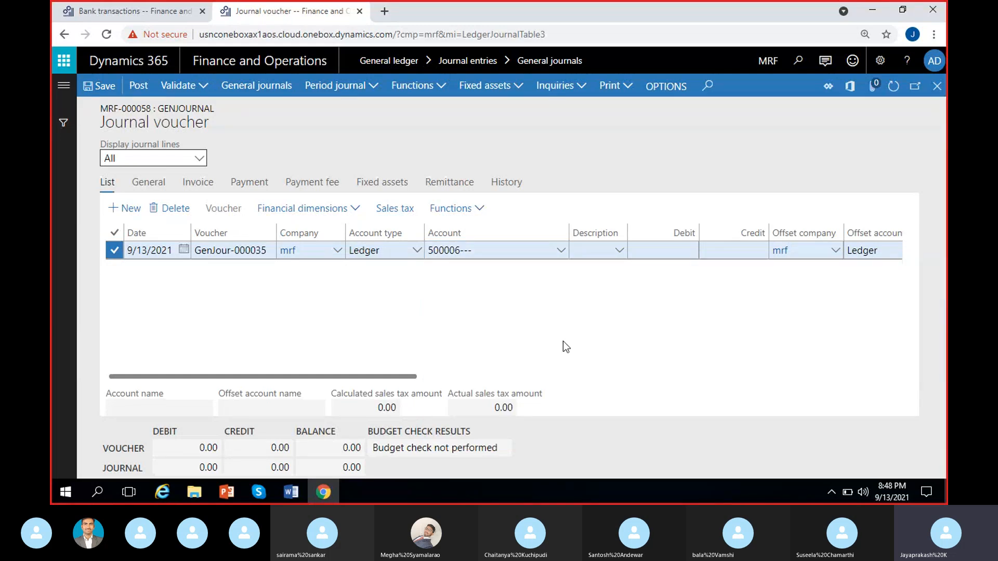
pyautogui.click(568, 251)
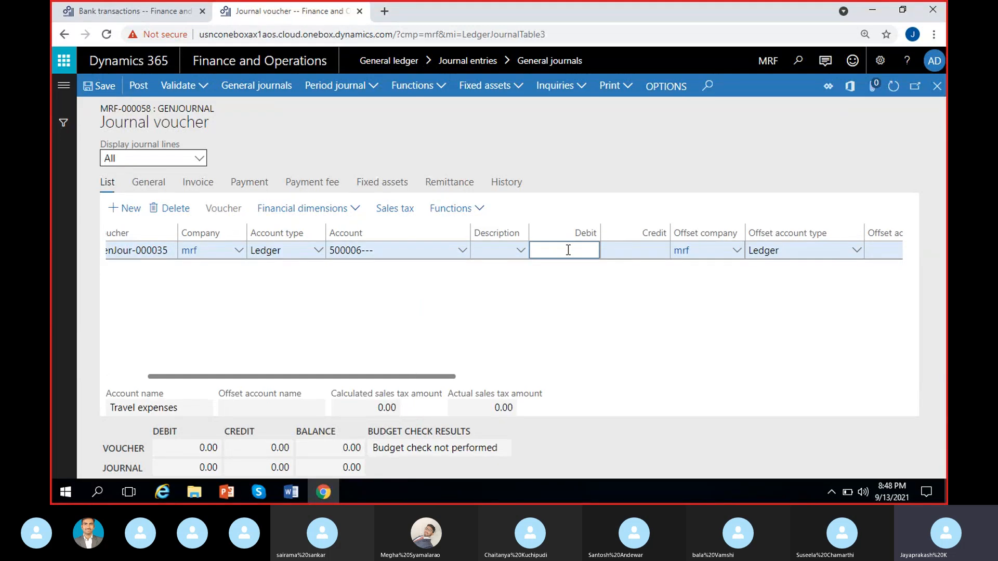
pyautogui.write('500.00')
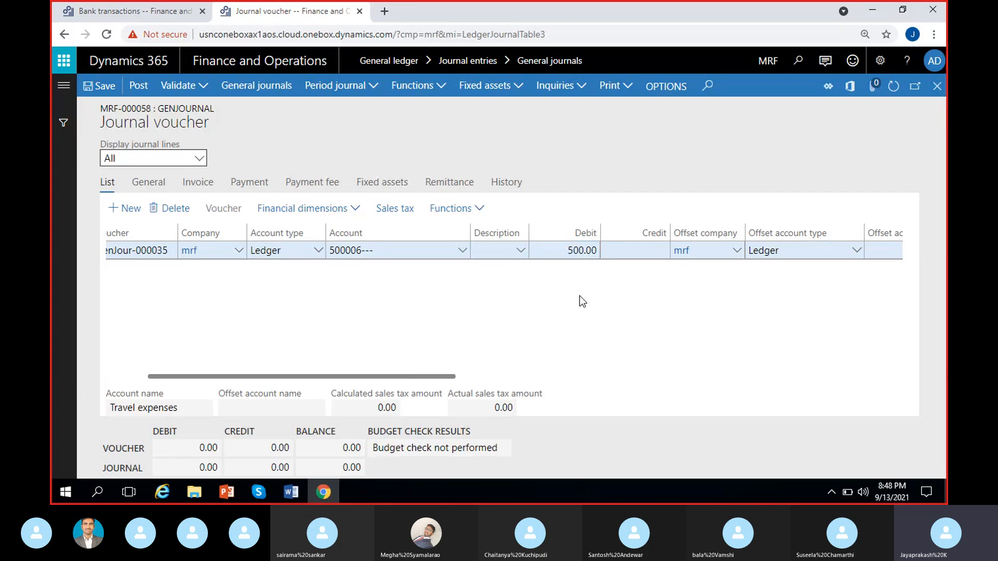
# Offset the 500.00 debit line to bank account ICICI-1 with bank transaction type 02 (Cash payment), and save the line.
pyautogui.click(665, 250)
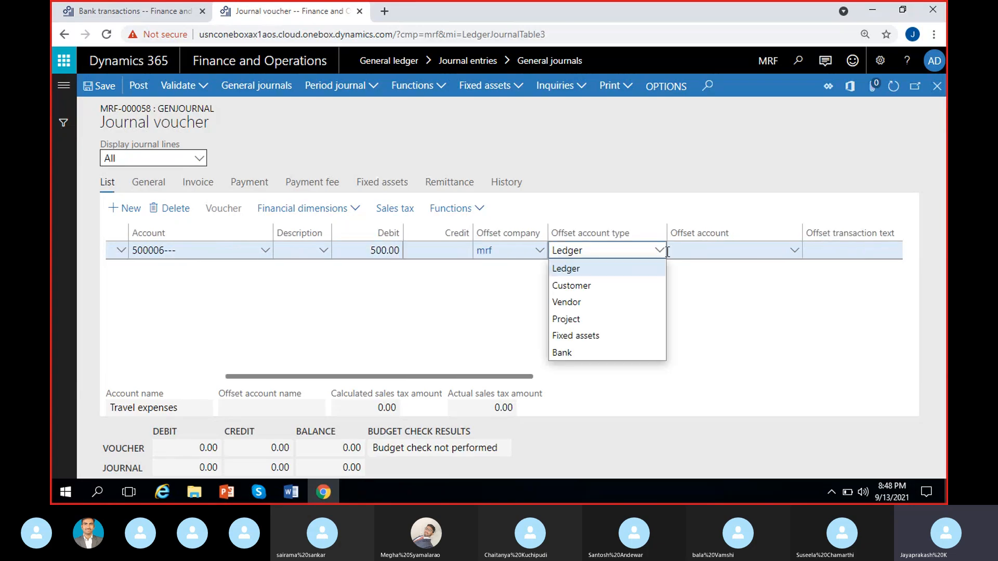
pyautogui.click(571, 349)
pyautogui.click(794, 254)
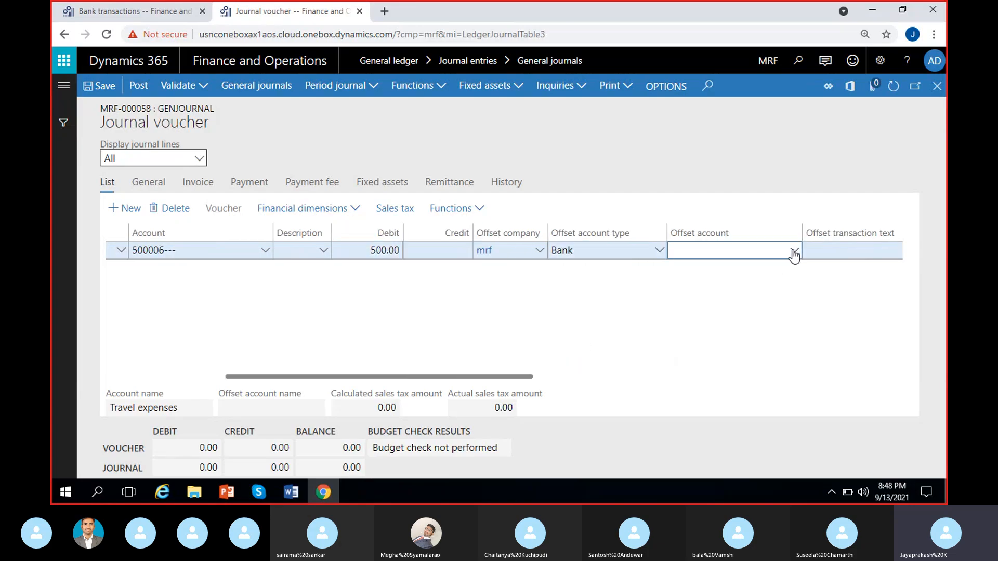
pyautogui.write('ICICI-1')
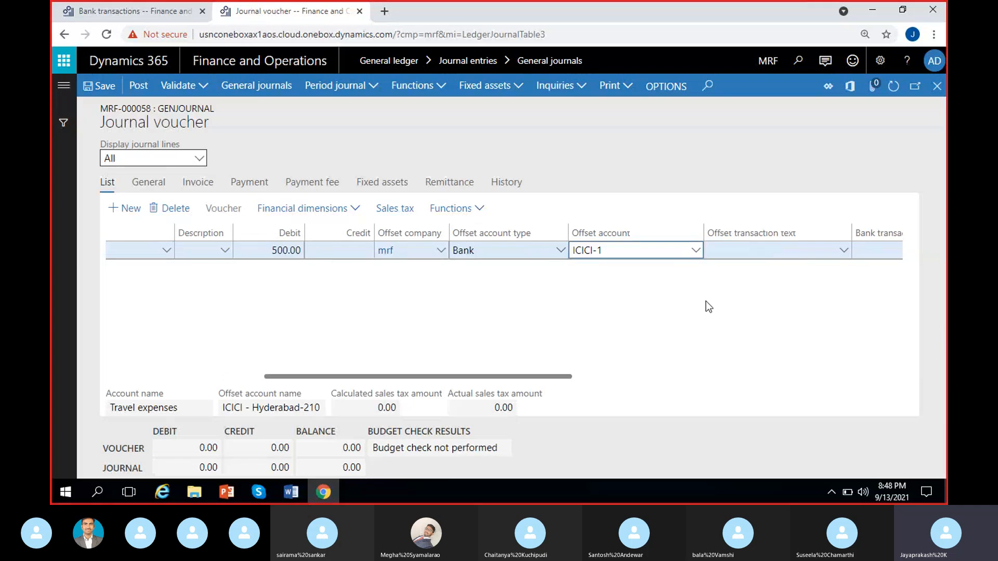
pyautogui.click(753, 252)
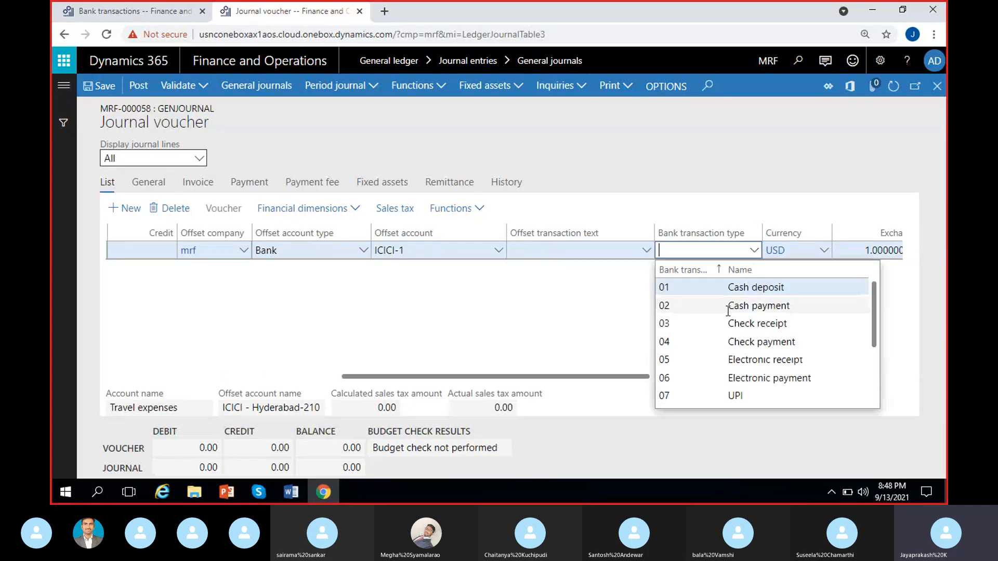
pyautogui.click(729, 309)
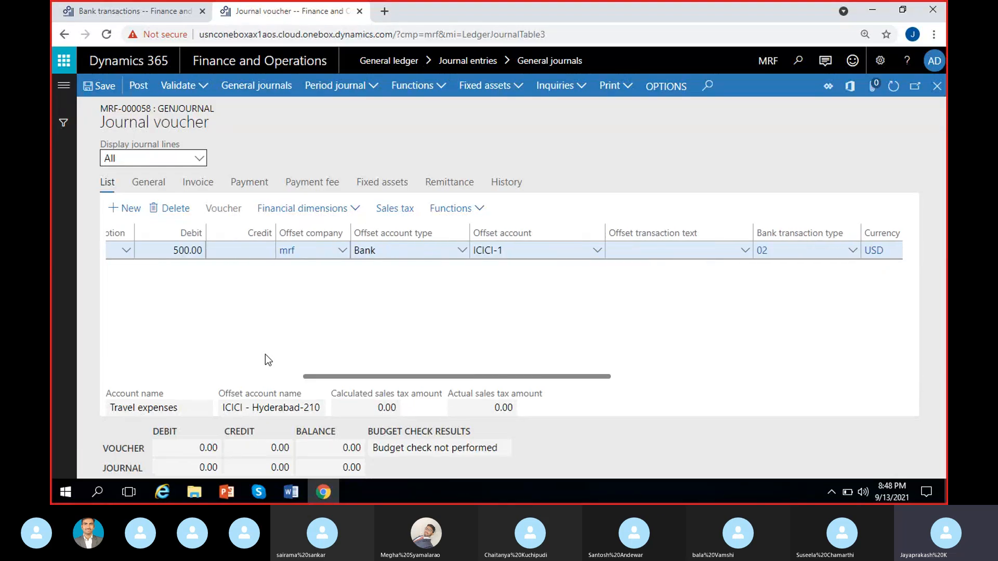
pyautogui.click(107, 89)
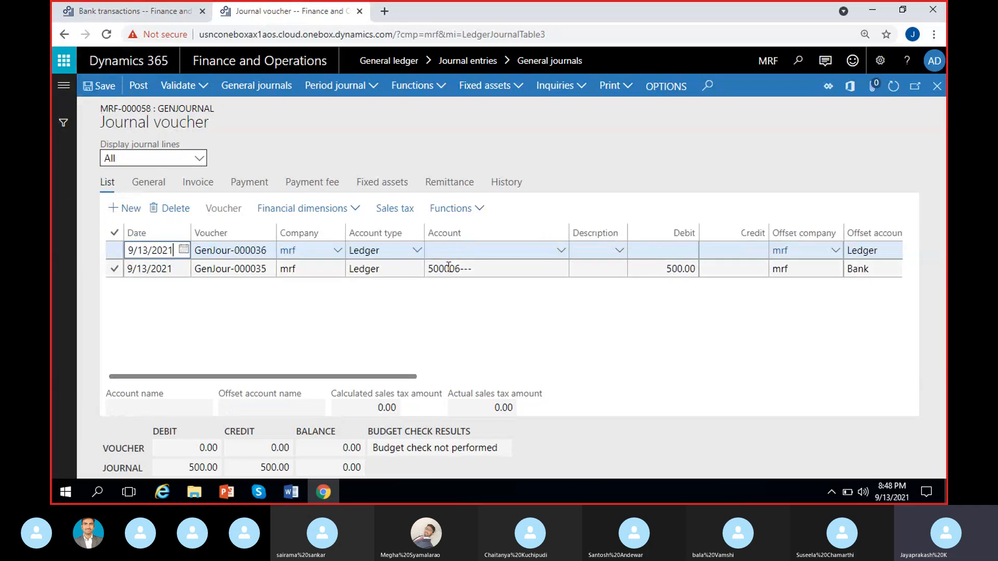
# Add a second journal line for ledger account 400002 (Subscription revenue) with a credit of 1,500.00.
pyautogui.click(558, 253)
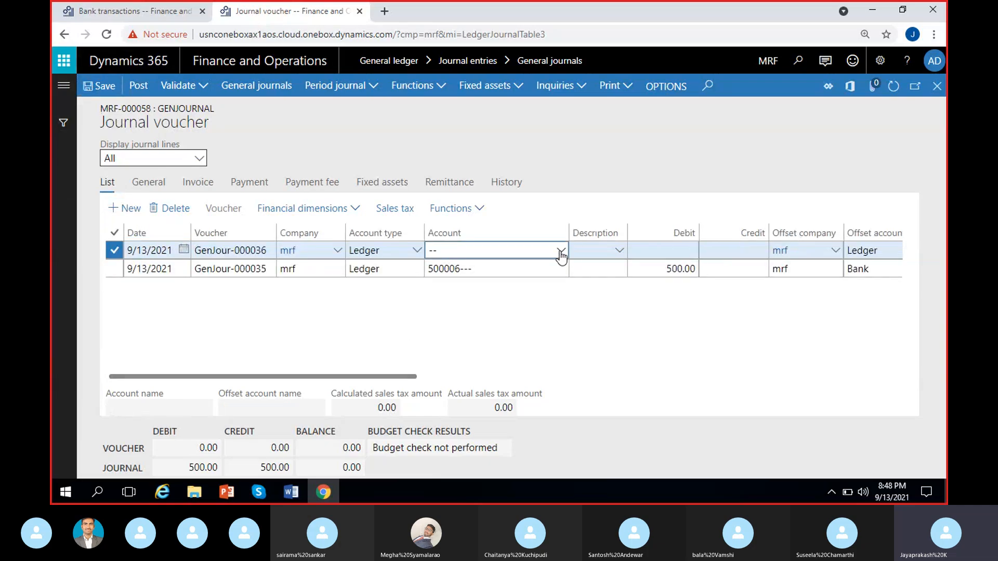
pyautogui.click(561, 252)
pyautogui.write('4')
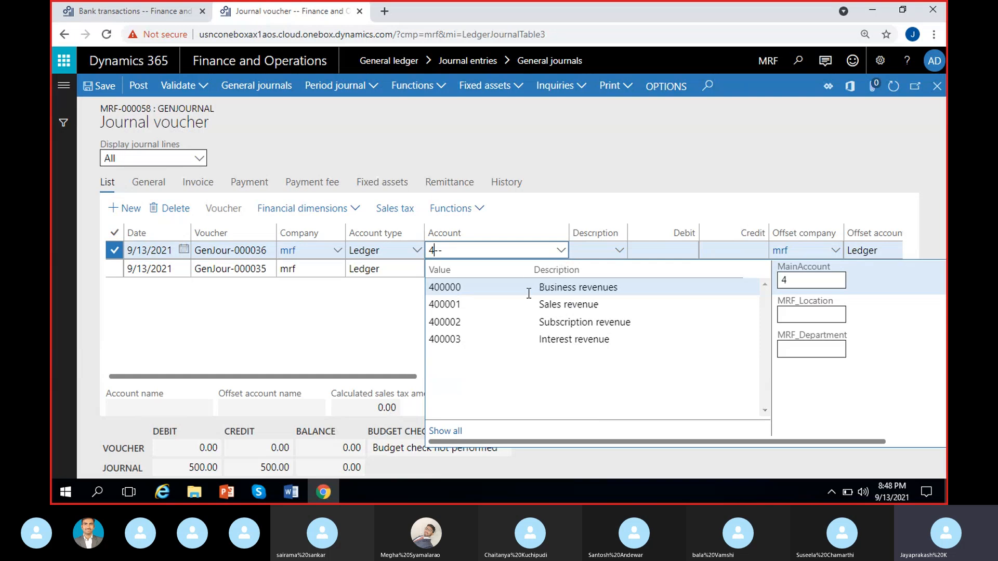
pyautogui.click(508, 322)
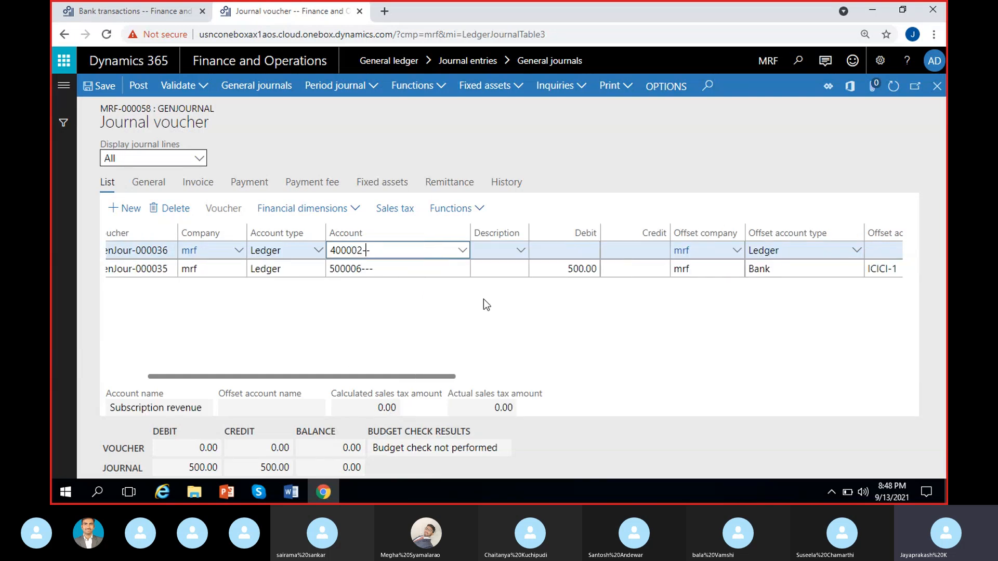
pyautogui.click(630, 249)
pyautogui.write('1,5')
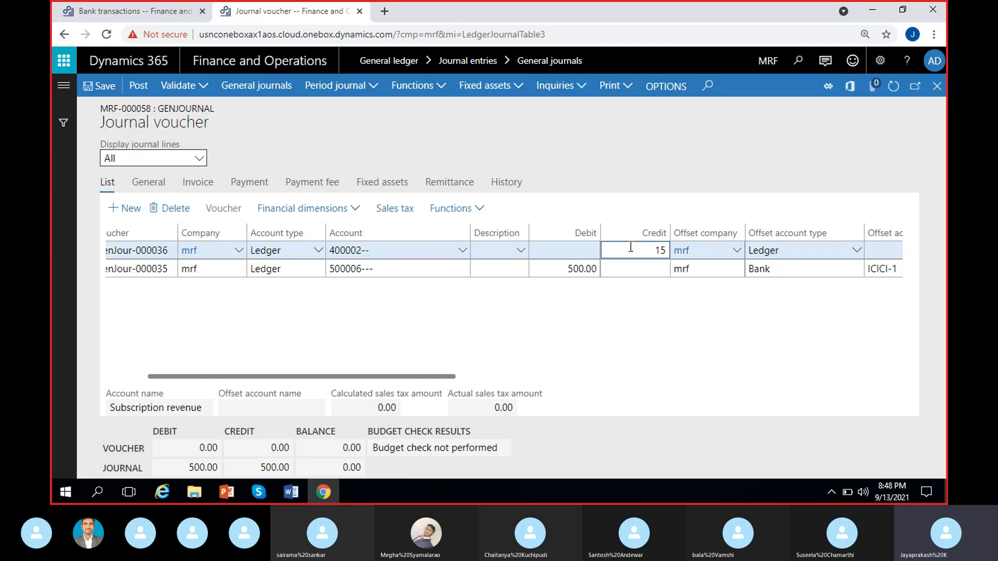
pyautogui.write('00')
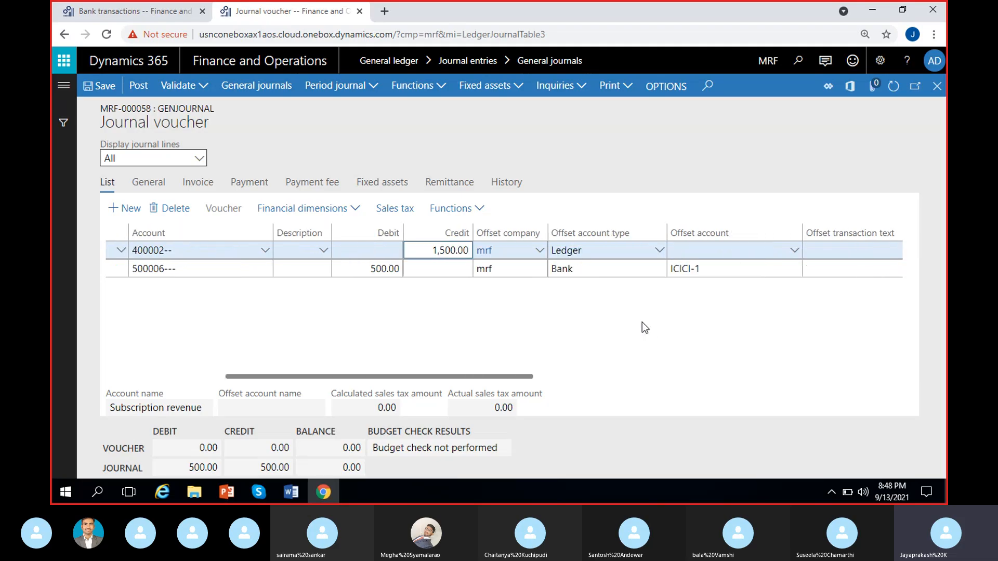
# Offset the 1,500.00 credit line to bank account ICICI-1 with bank transaction type 01 (Cash deposit).
pyautogui.click(559, 250)
pyautogui.click(560, 250)
pyautogui.click(483, 351)
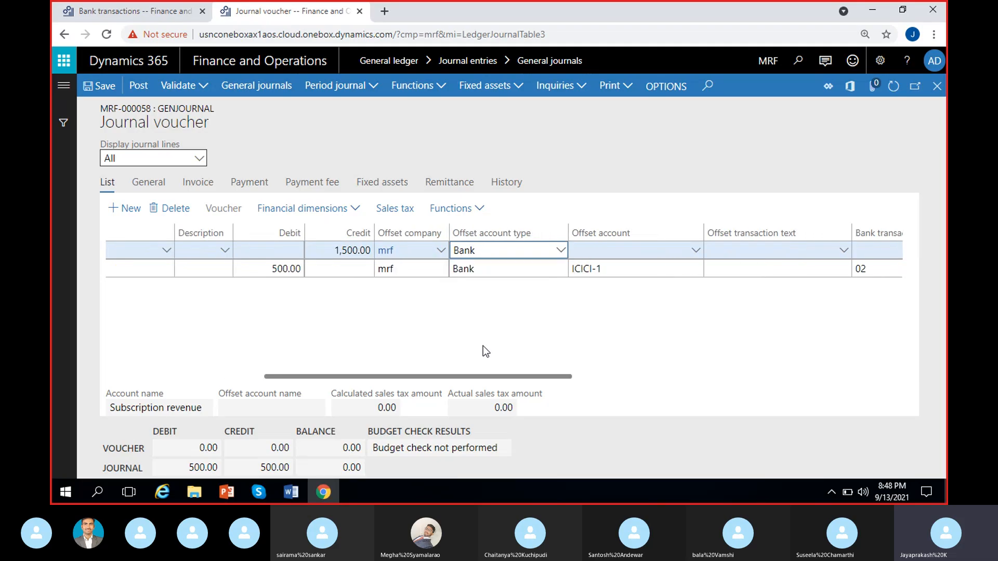
pyautogui.click(600, 254)
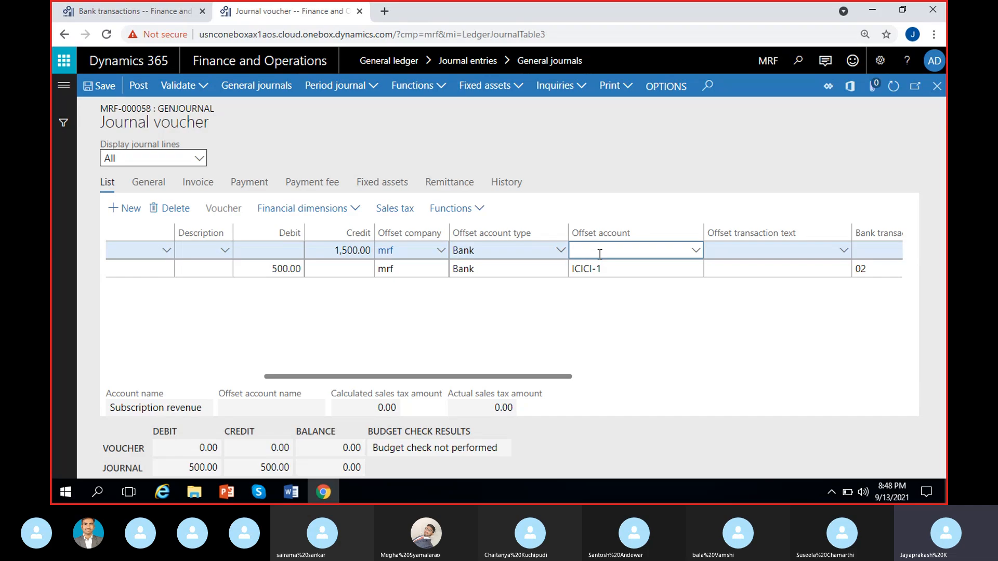
pyautogui.click(696, 250)
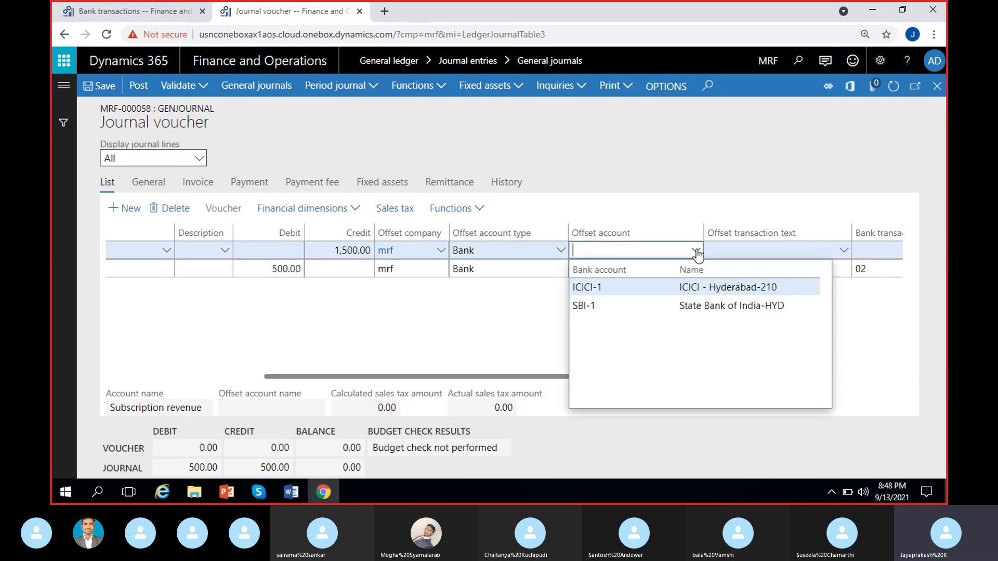
pyautogui.click(627, 287)
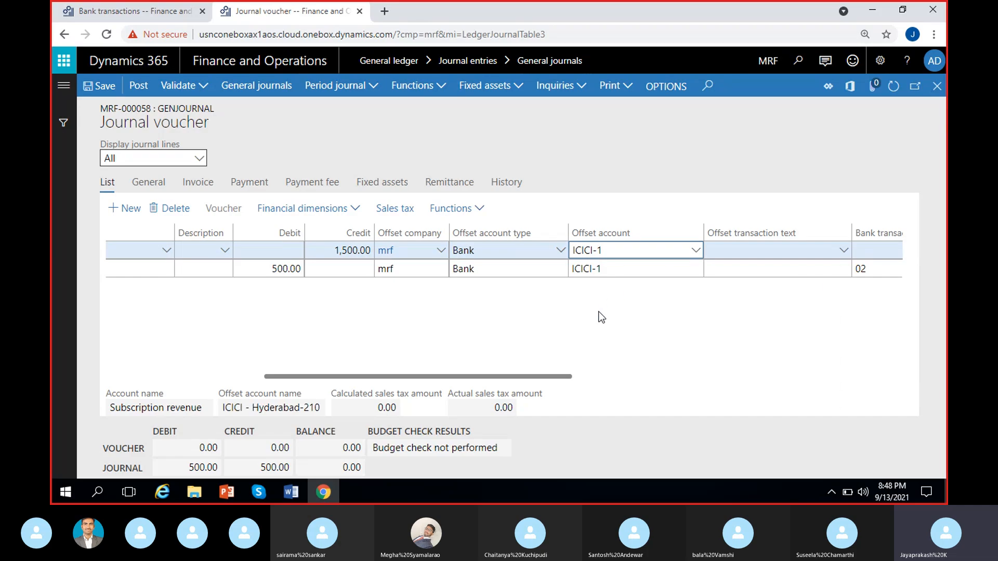
pyautogui.hscroll(3, 602, 317)
pyautogui.click(752, 251)
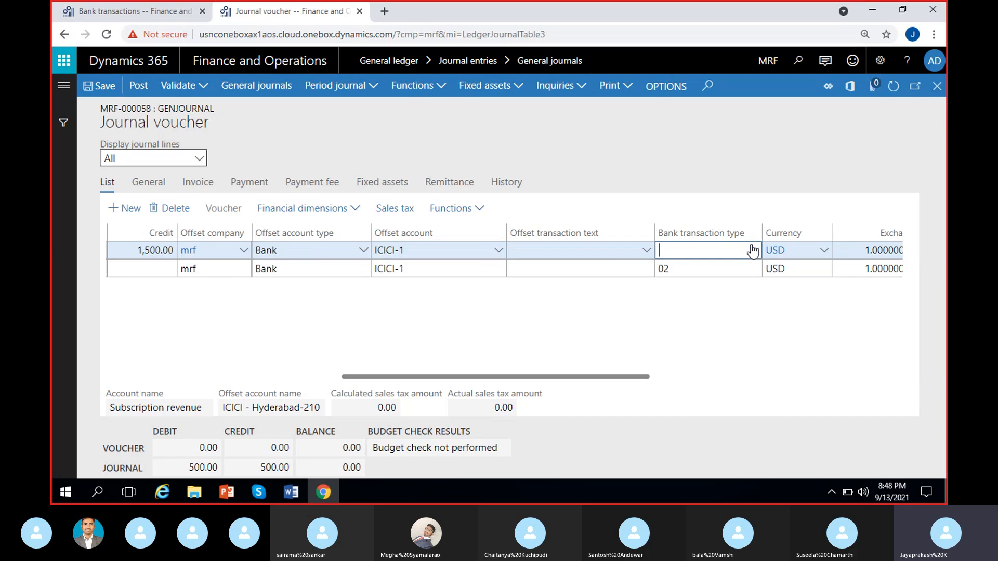
pyautogui.click(752, 250)
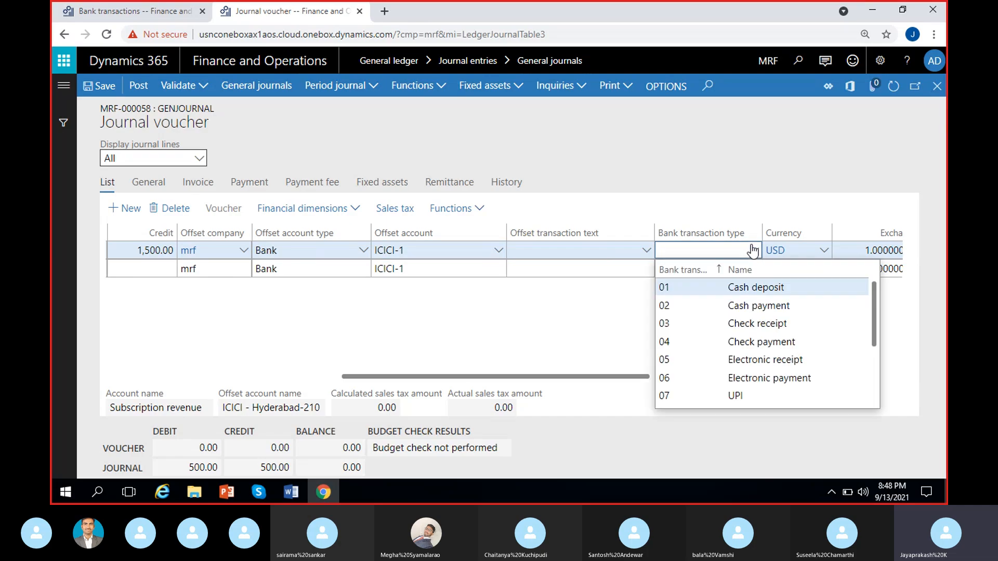
pyautogui.click(722, 287)
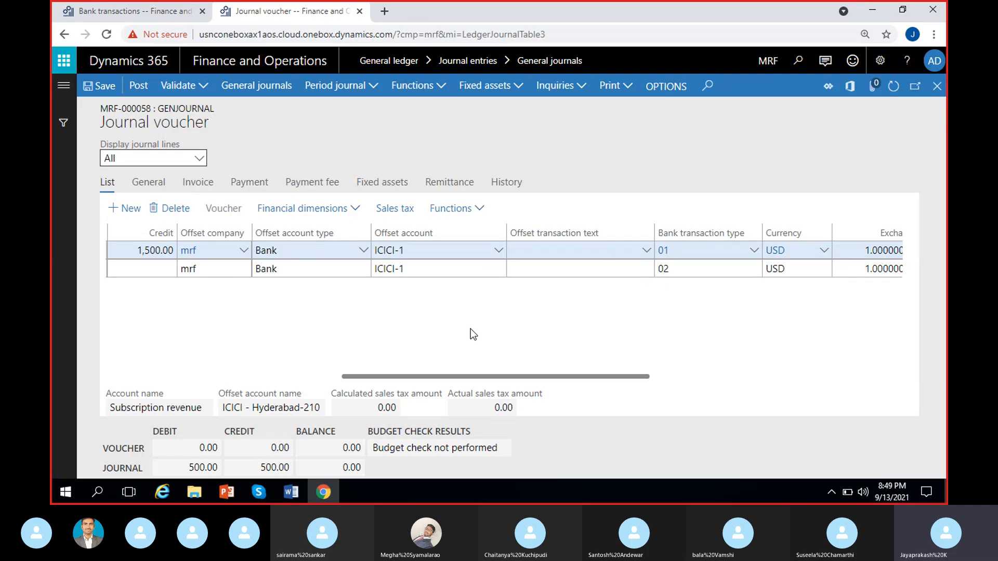
pyautogui.hscroll(-2, 472, 334)
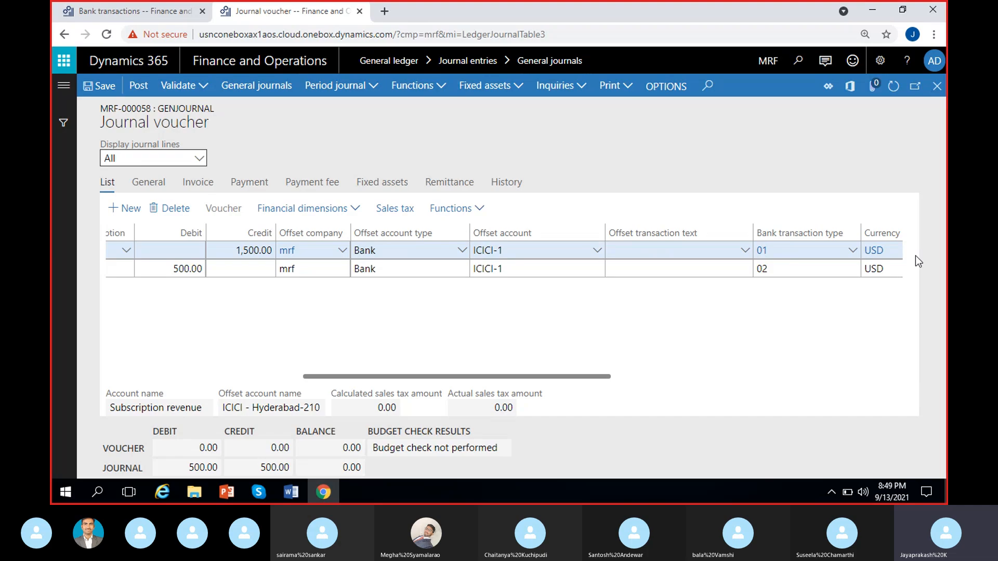
# Set the 1,500.00 credit line's offset account financial dimensions to customer 901, cost center CC/1 and department 200 (Finance).
pyautogui.click(313, 210)
pyautogui.click(297, 248)
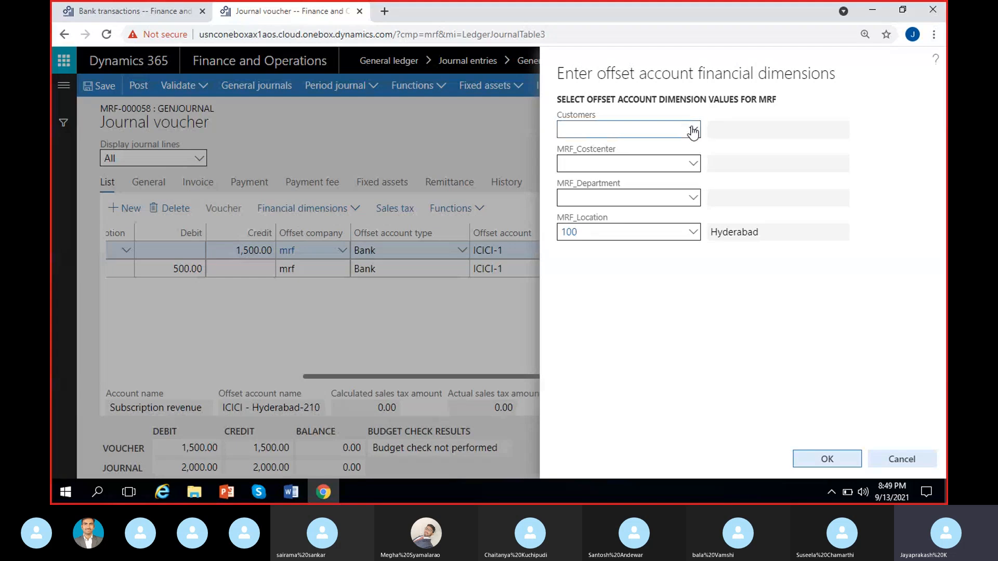
pyautogui.click(693, 130)
pyautogui.click(588, 213)
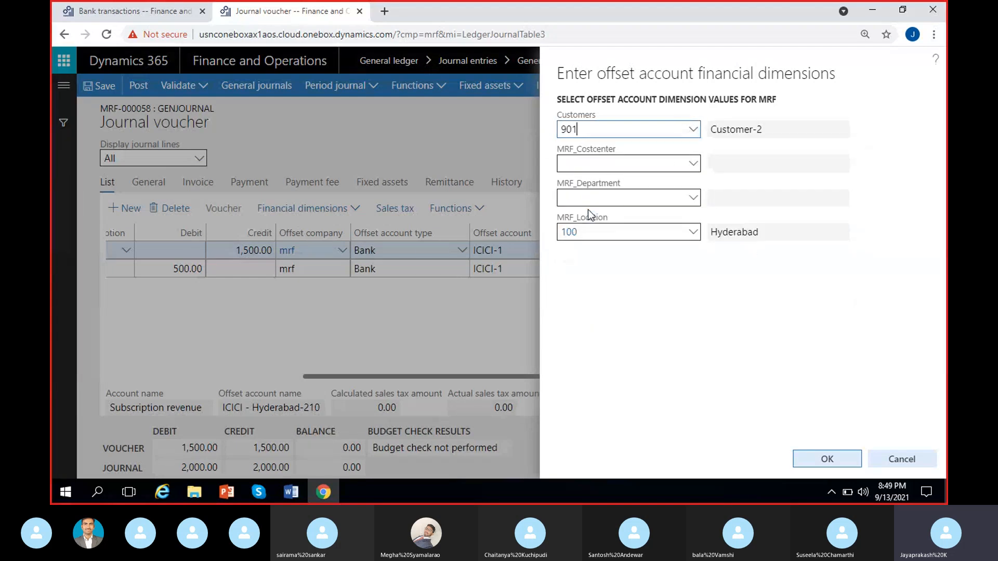
pyautogui.click(693, 164)
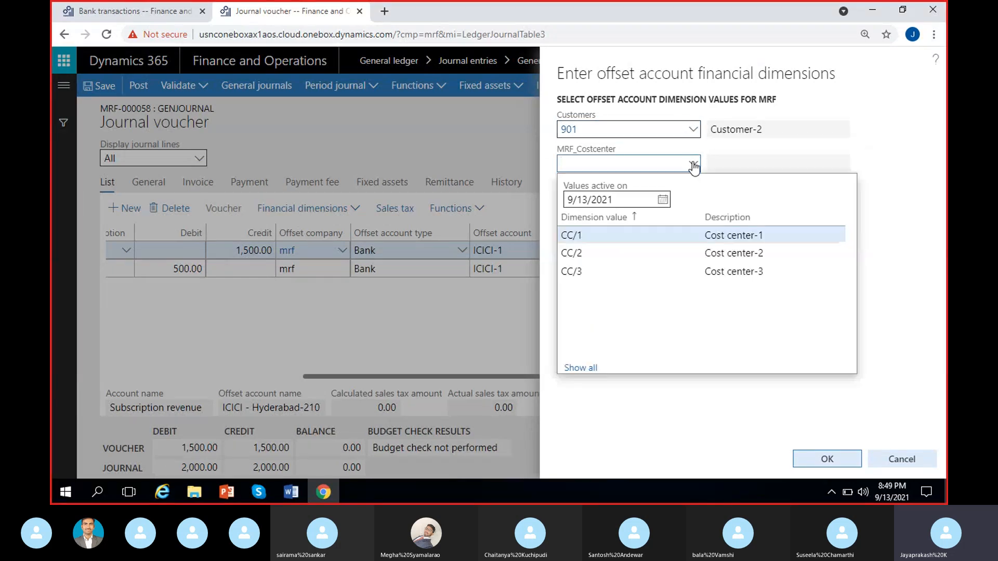
pyautogui.click(612, 234)
pyautogui.click(694, 200)
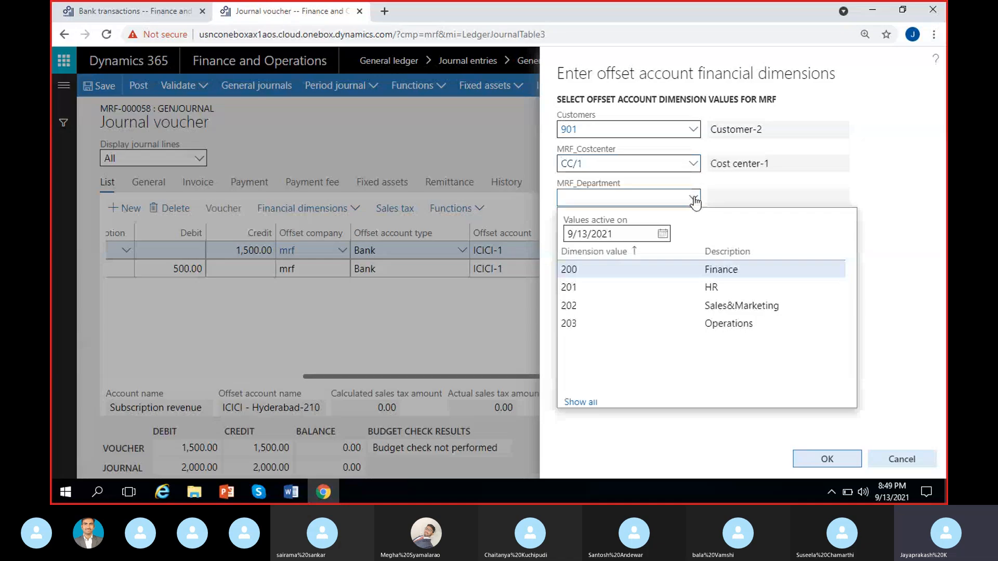
pyautogui.click(603, 269)
pyautogui.click(827, 459)
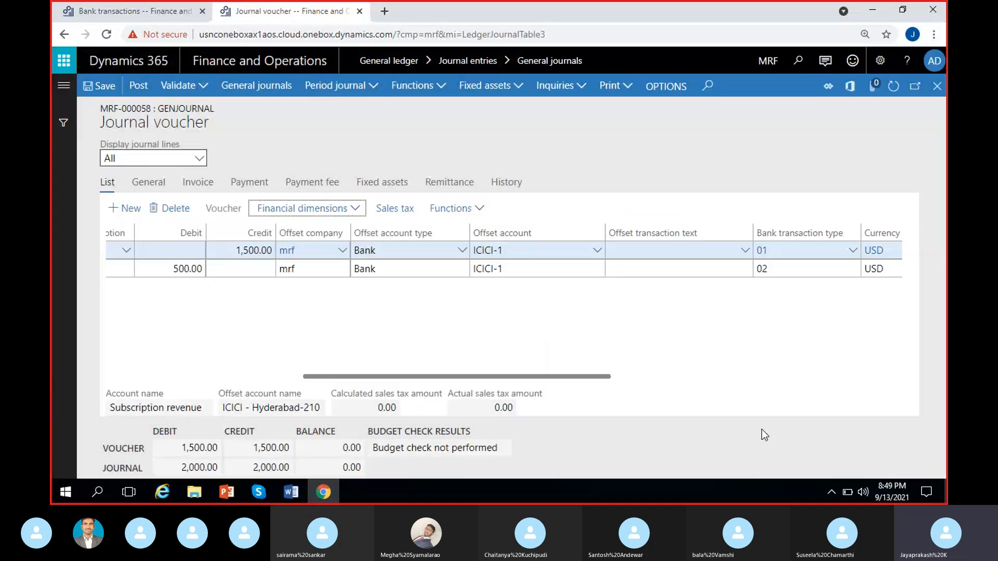
# Set the 500.00 debit line's offset account financial dimensions to customer 900, cost center CC/1 and department 200 (Finance).
pyautogui.click(414, 270)
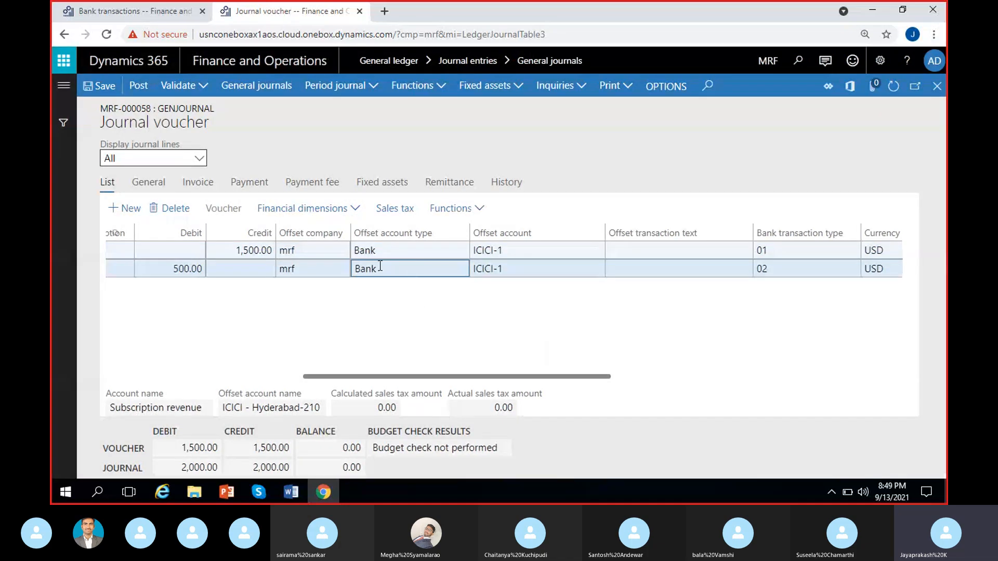
pyautogui.click(323, 208)
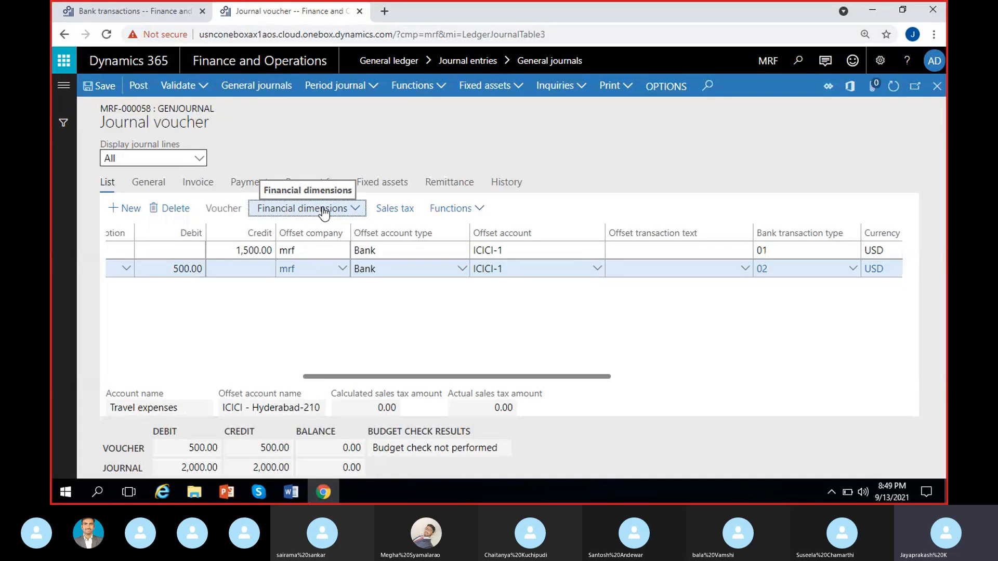
pyautogui.click(322, 208)
pyautogui.click(308, 247)
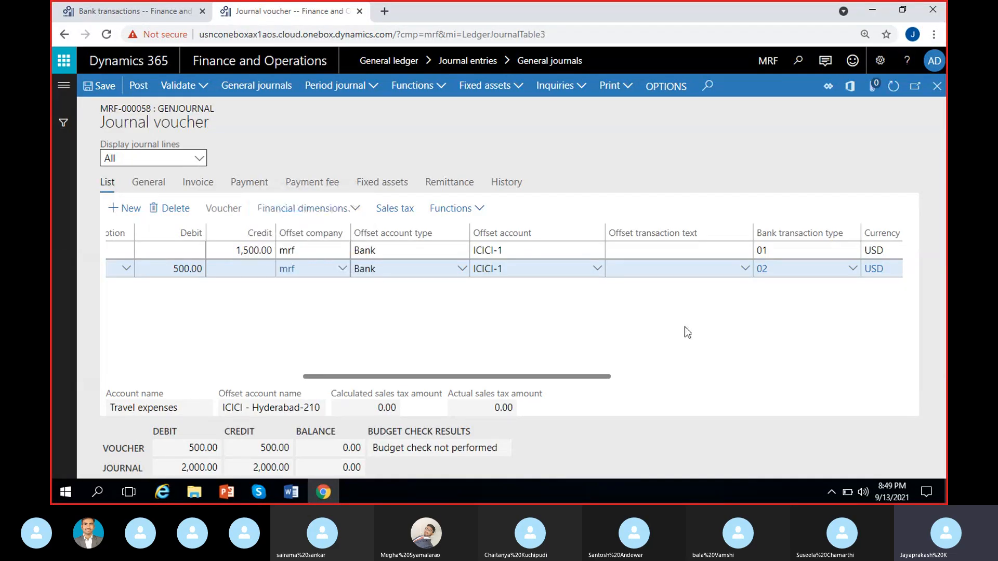
pyautogui.click(695, 130)
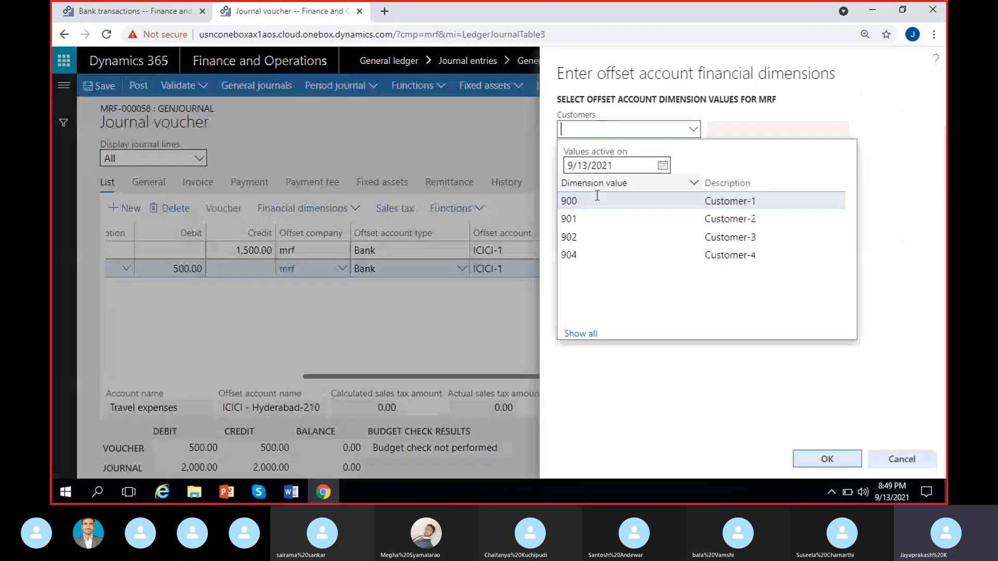
pyautogui.click(598, 196)
pyautogui.click(693, 167)
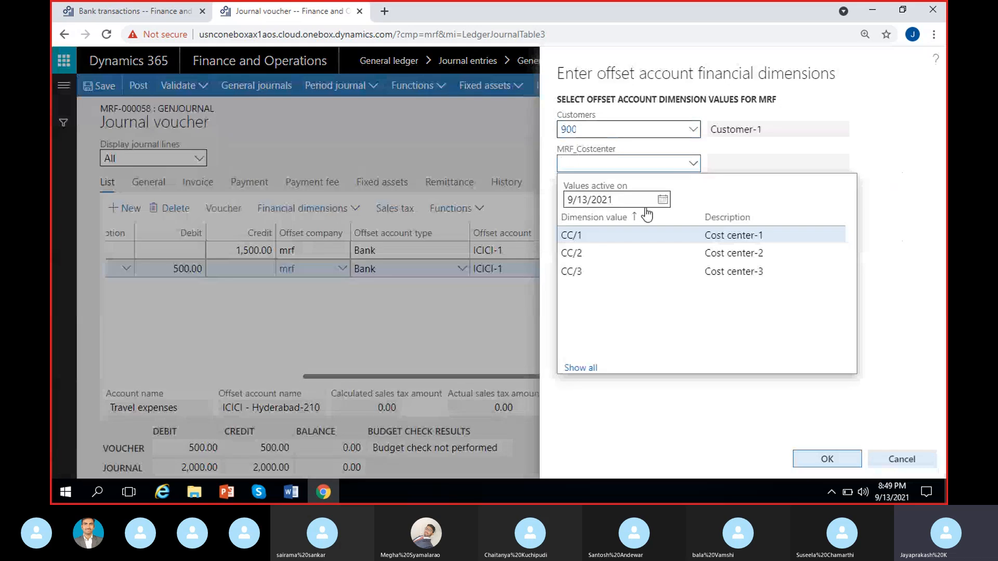
pyautogui.click(603, 236)
pyautogui.click(693, 199)
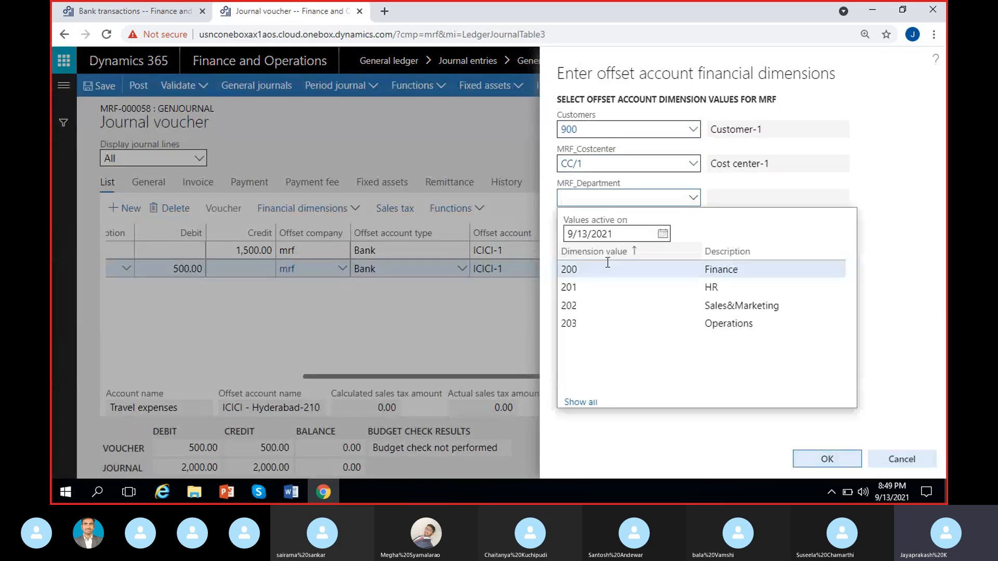
pyautogui.click(626, 267)
pyautogui.click(822, 460)
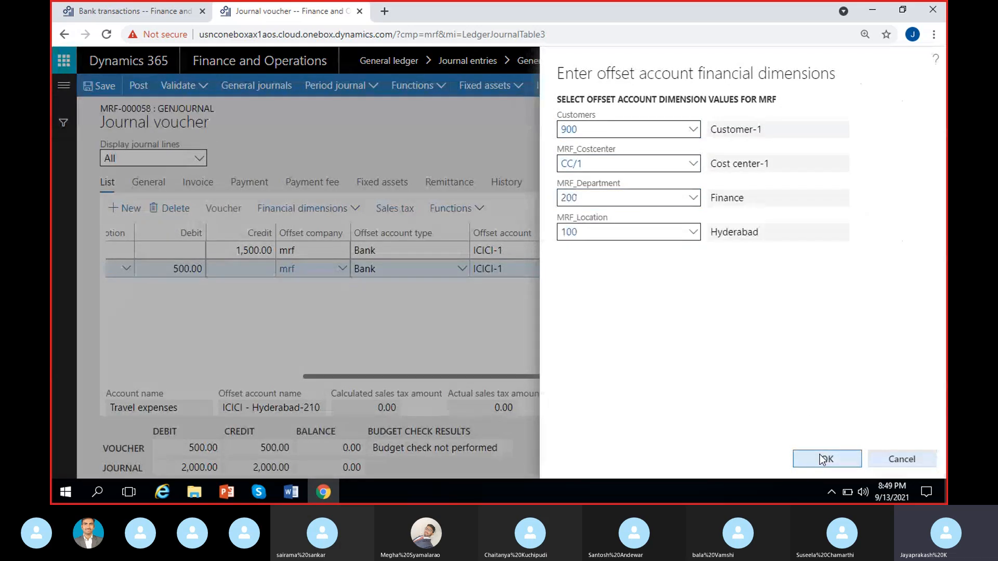
# Post the general journal, dismiss the message, and check the debit and credit amounts on its two lines.
pyautogui.click(138, 86)
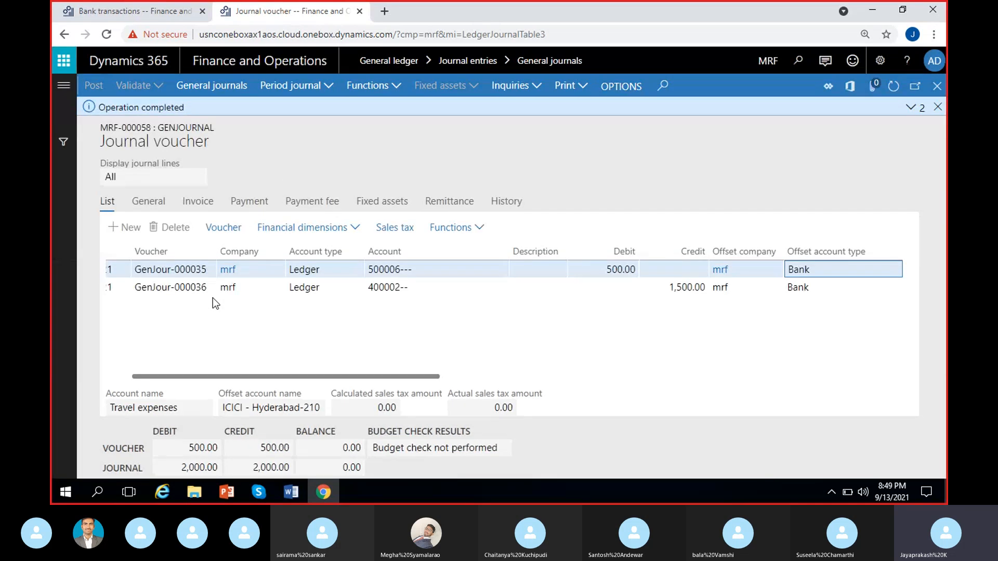
pyautogui.click(940, 108)
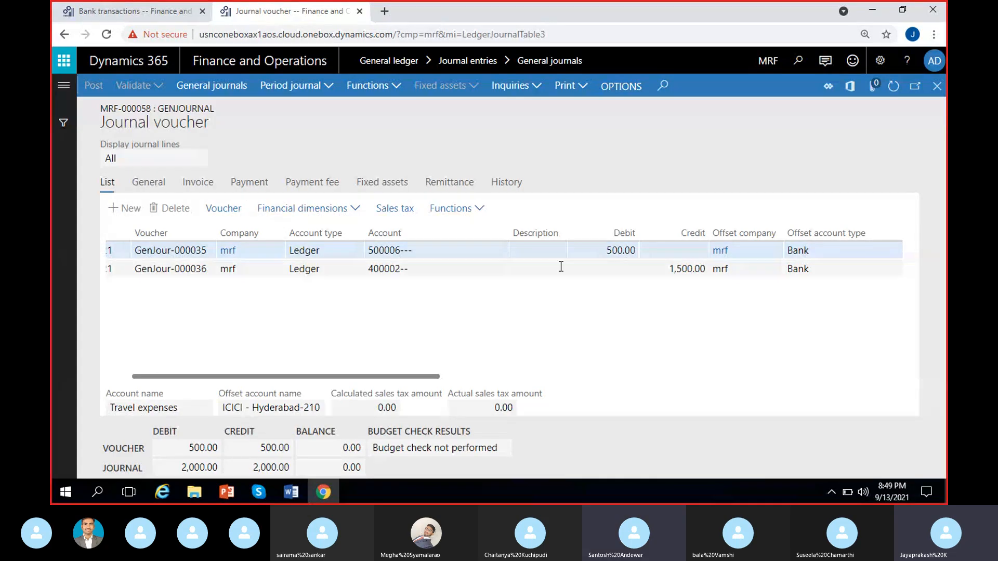
pyautogui.click(621, 250)
pyautogui.moveTo(674, 269); pyautogui.dragTo(709, 276)
pyautogui.click(604, 323)
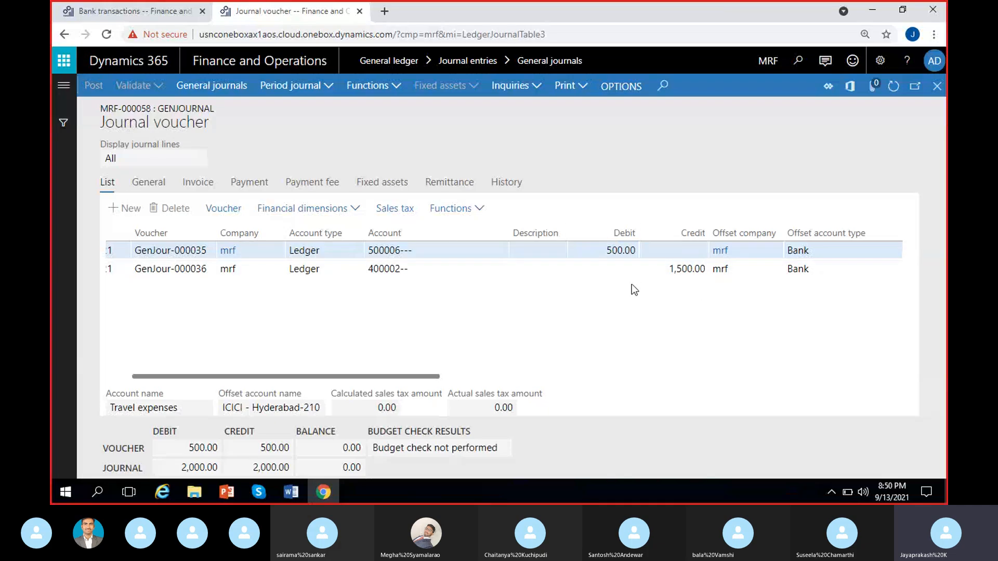
# Check the balance of bank account ICICI-1 and compare it with the amounts on the posted journal lines.
pyautogui.click(113, 10)
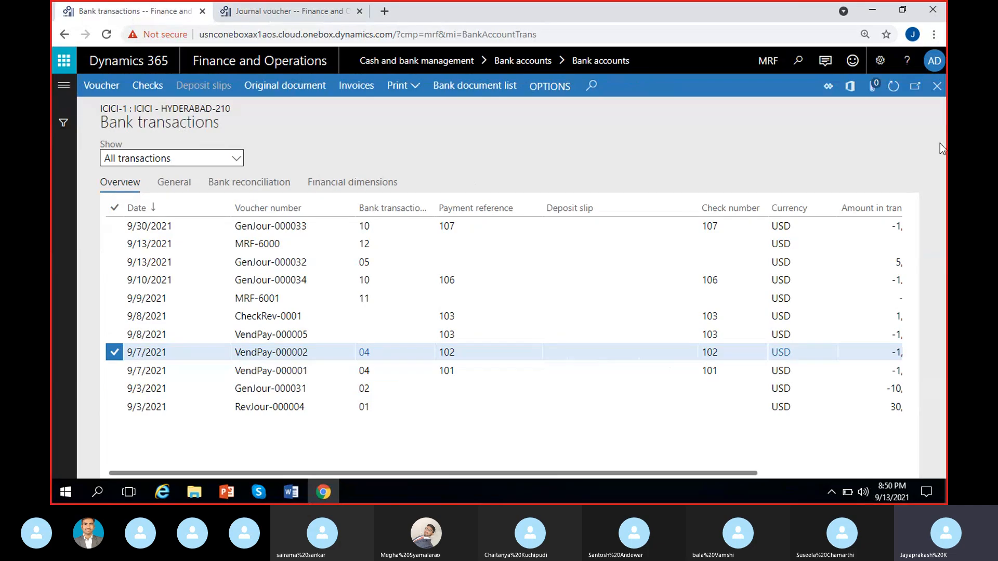
pyautogui.click(937, 86)
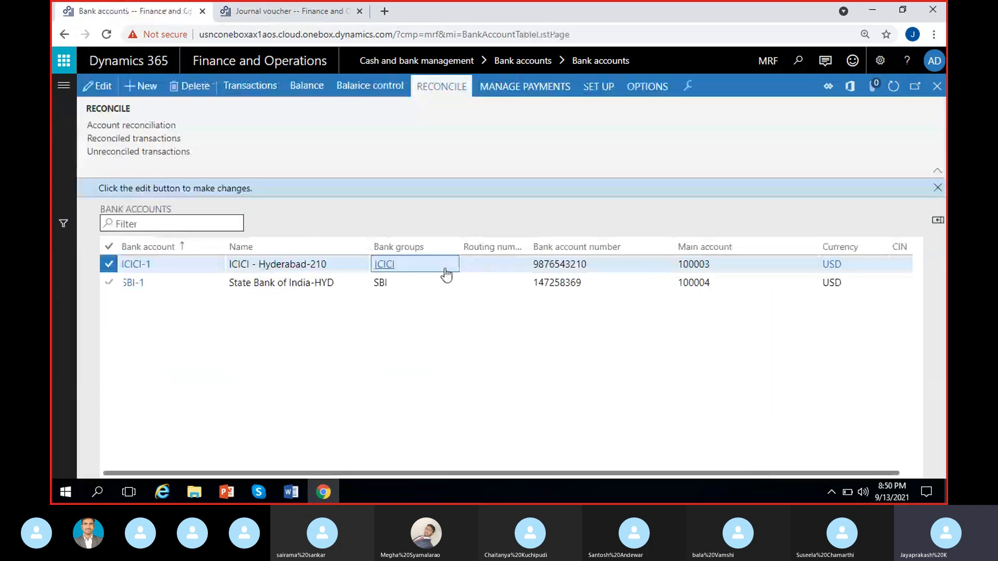
pyautogui.click(298, 87)
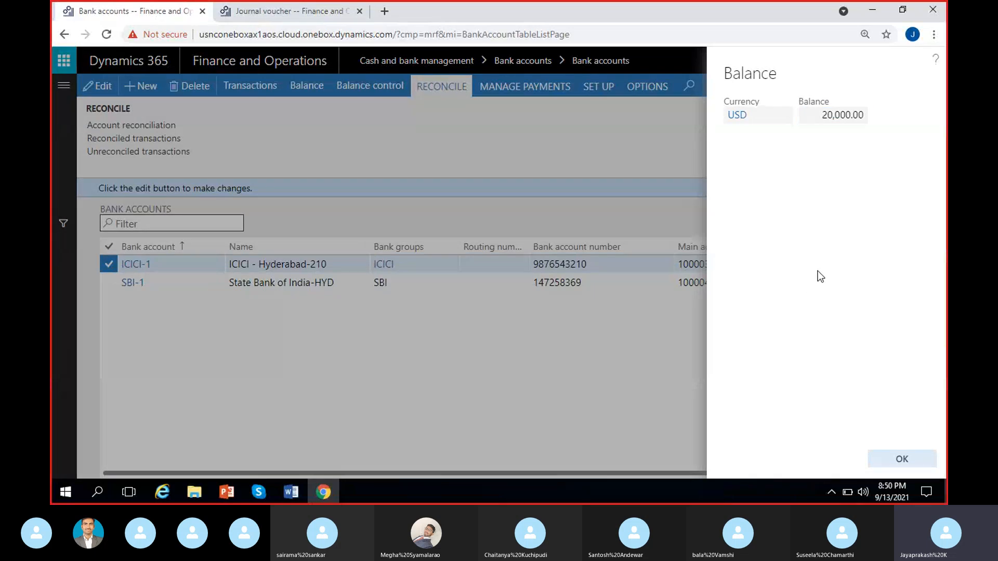
pyautogui.click(279, 11)
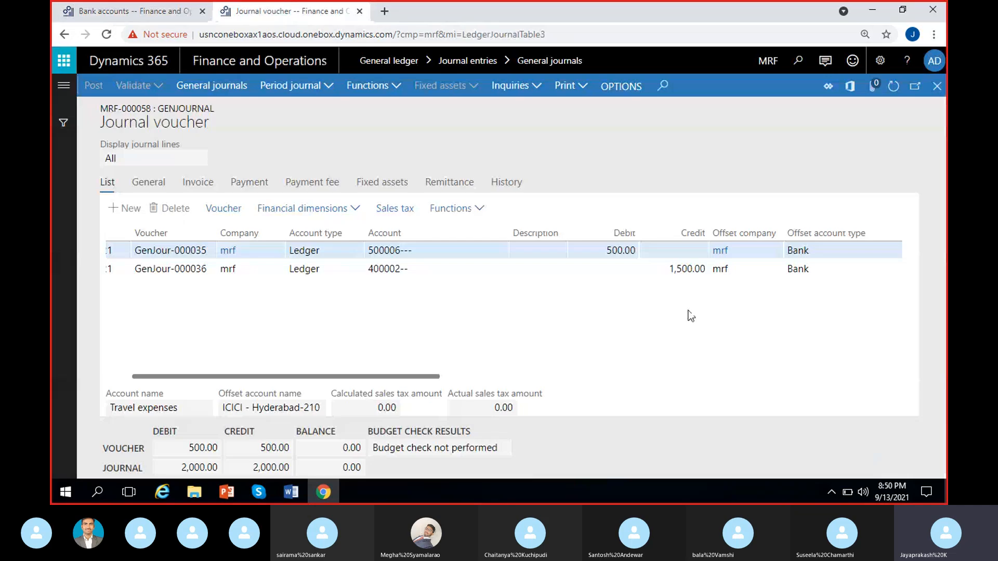
pyautogui.moveTo(600, 251); pyautogui.dragTo(650, 249)
pyautogui.click(607, 312)
pyautogui.click(106, 11)
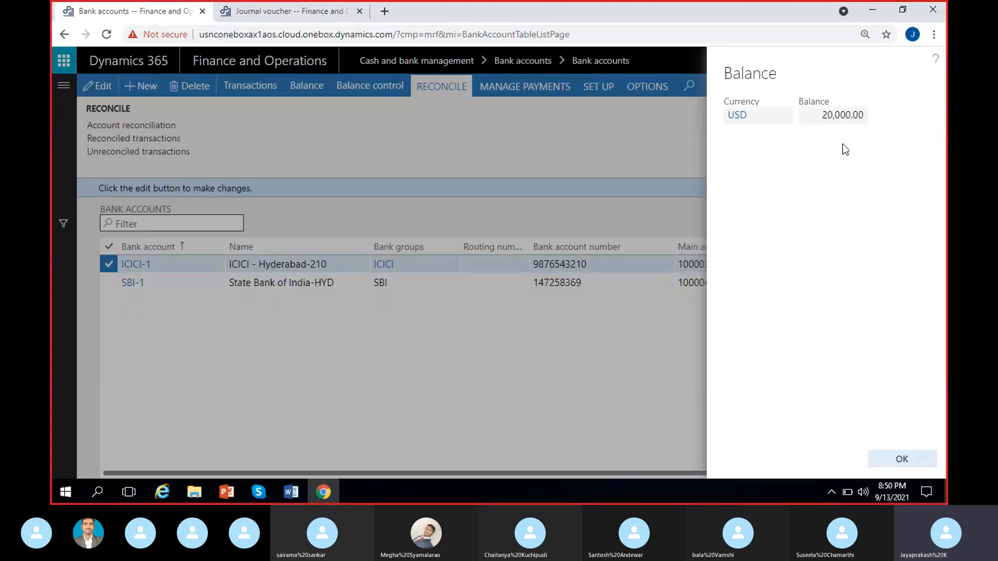
pyautogui.click(826, 119)
pyautogui.click(871, 180)
pyautogui.click(902, 459)
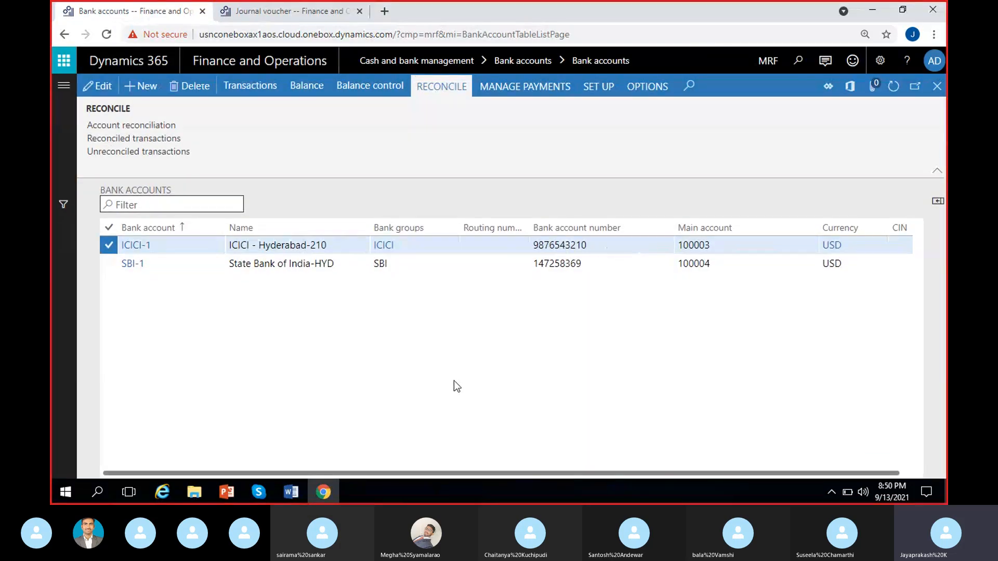
# Open the unreconciled transactions of bank account ICICI-1 and review their voucher numbers, transaction types and amounts.
pyautogui.click(489, 250)
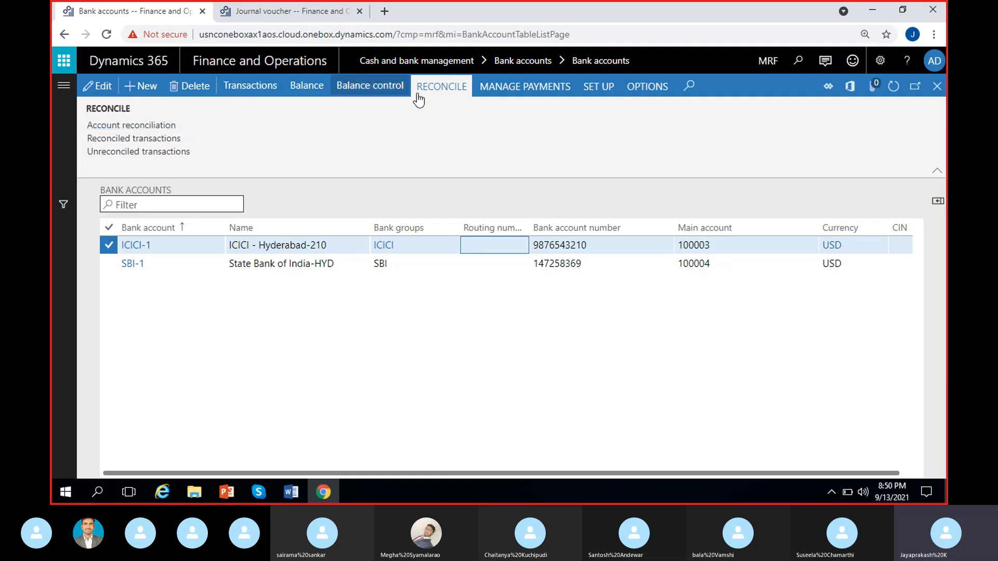
pyautogui.click(433, 89)
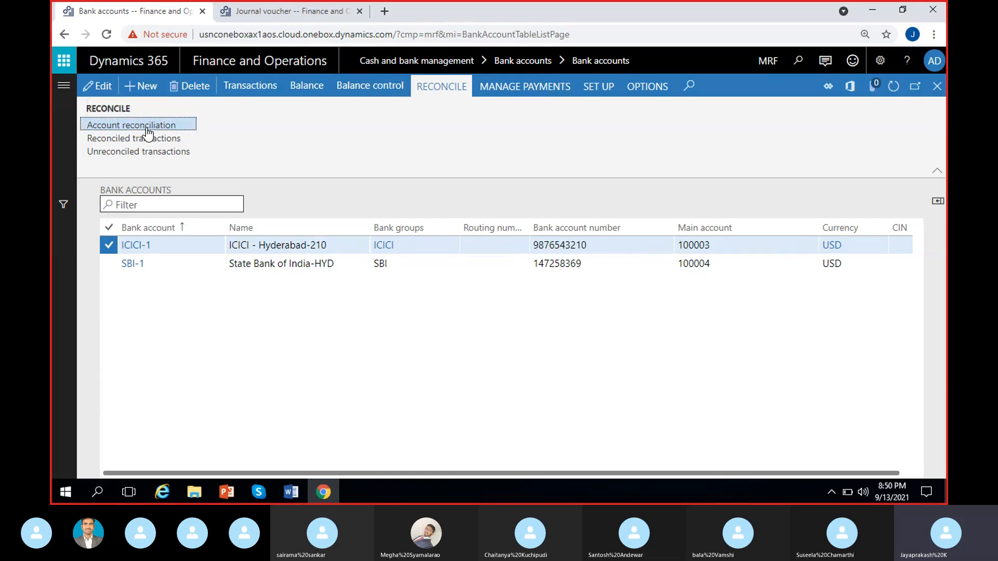
pyautogui.click(126, 155)
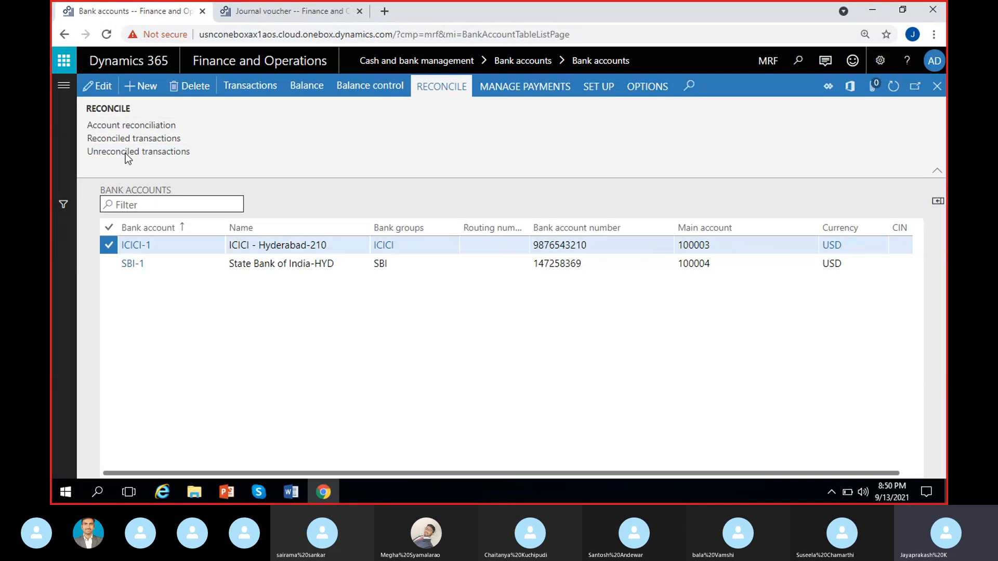
pyautogui.hscroll(3, 451, 366)
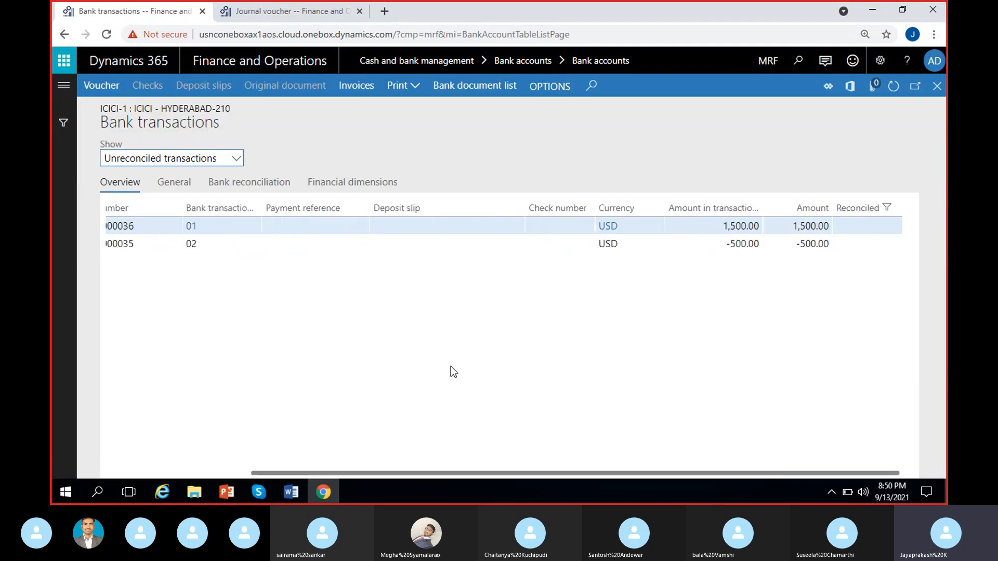
pyautogui.hscroll(-5, 236, 310)
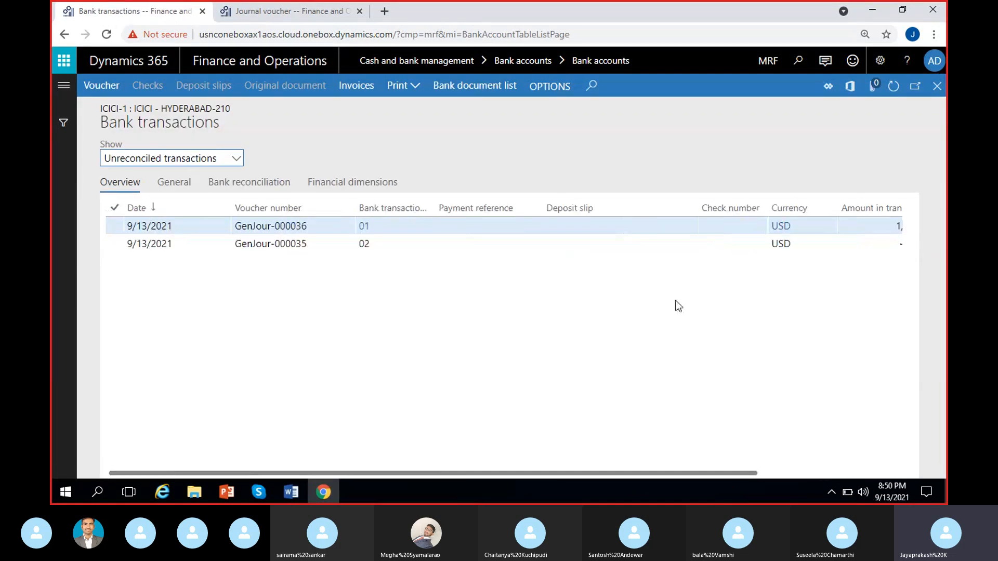
pyautogui.hscroll(5, 675, 305)
pyautogui.hscroll(-5, 314, 362)
pyautogui.hscroll(5, 226, 287)
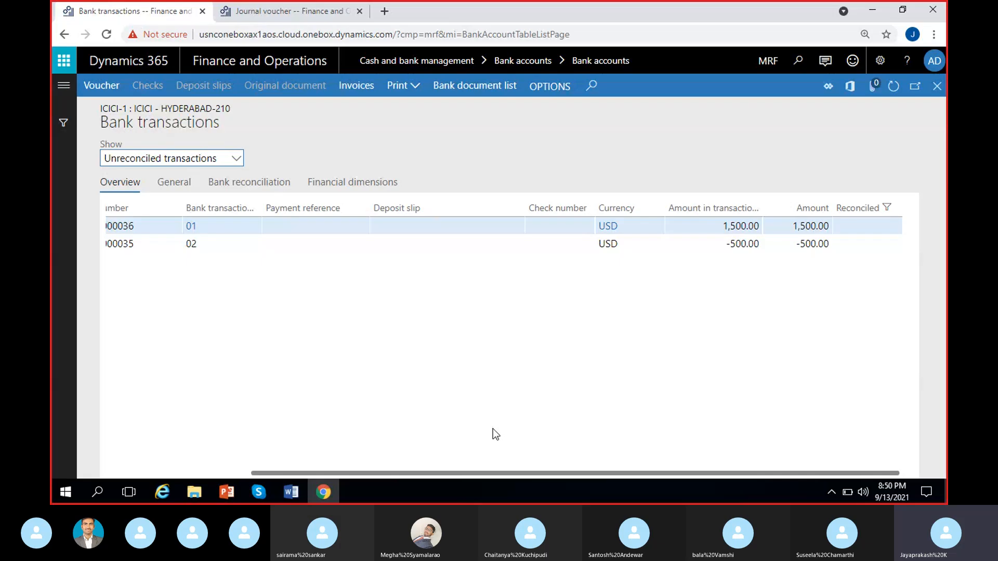
# List the reconciled transactions and all transactions of ICICI-1, and inspect the reconciled status of the 1,500.00 and -500.00 entries.
pyautogui.click(241, 163)
pyautogui.click(196, 193)
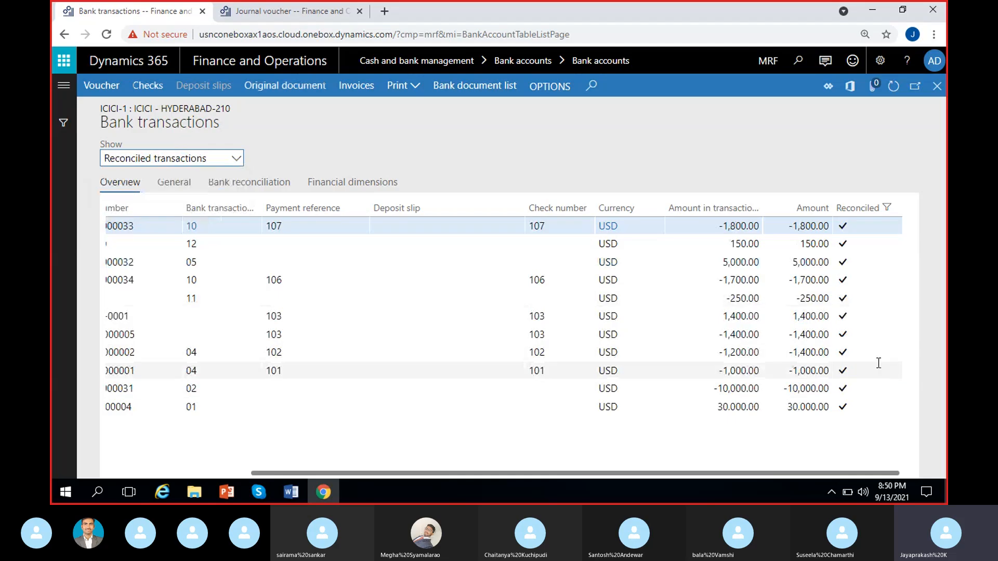
pyautogui.click(237, 159)
pyautogui.click(165, 178)
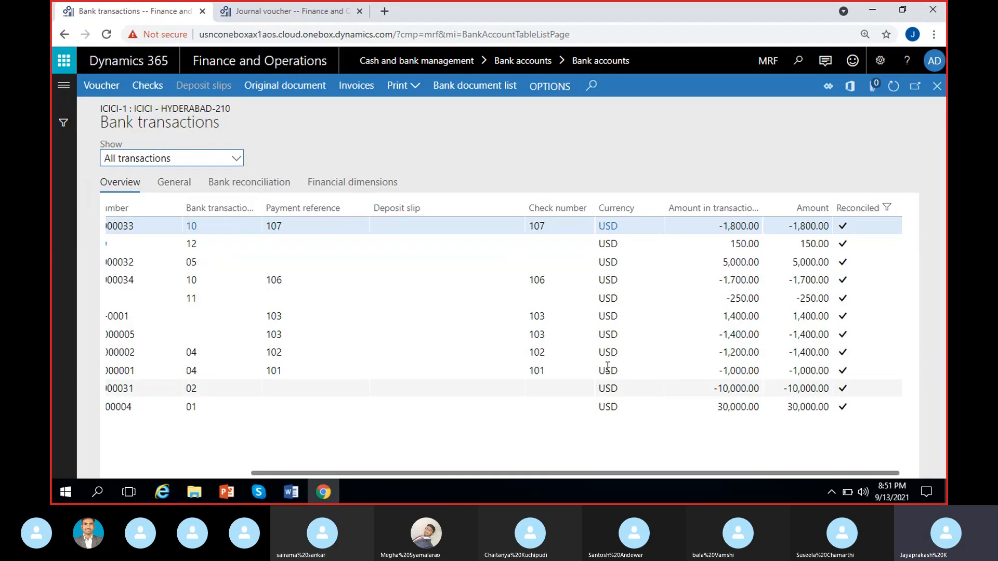
pyautogui.click(847, 246)
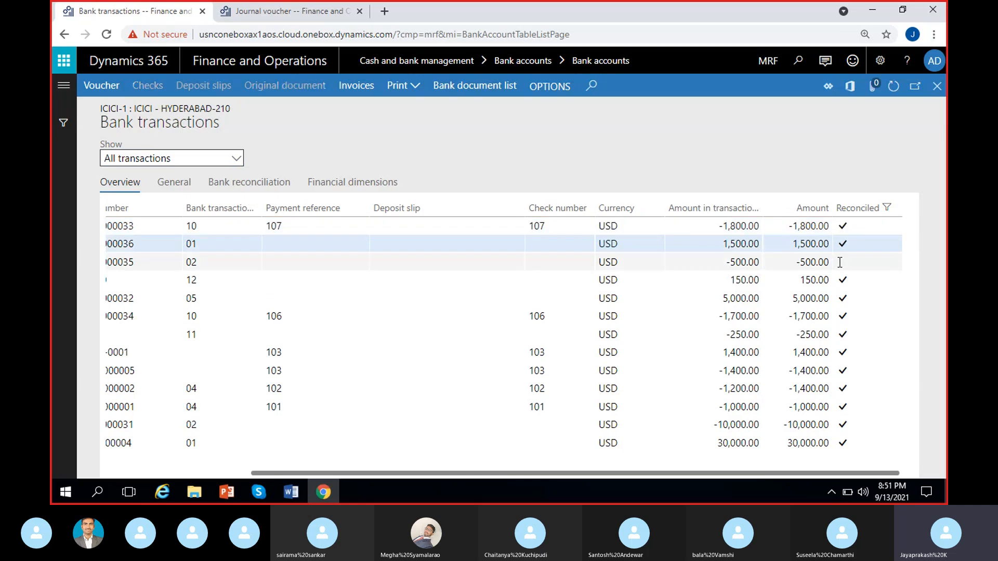
pyautogui.click(840, 263)
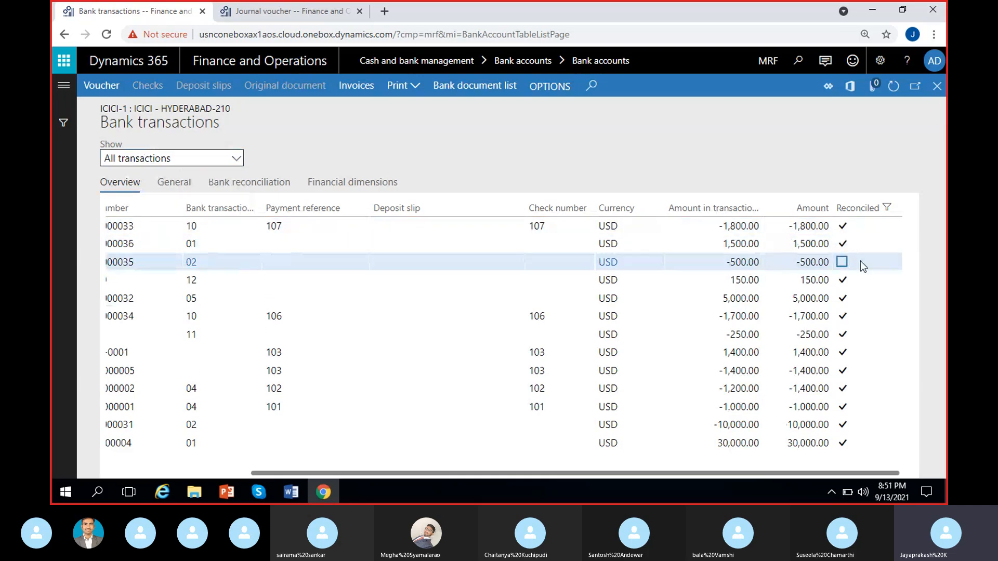
pyautogui.click(840, 243)
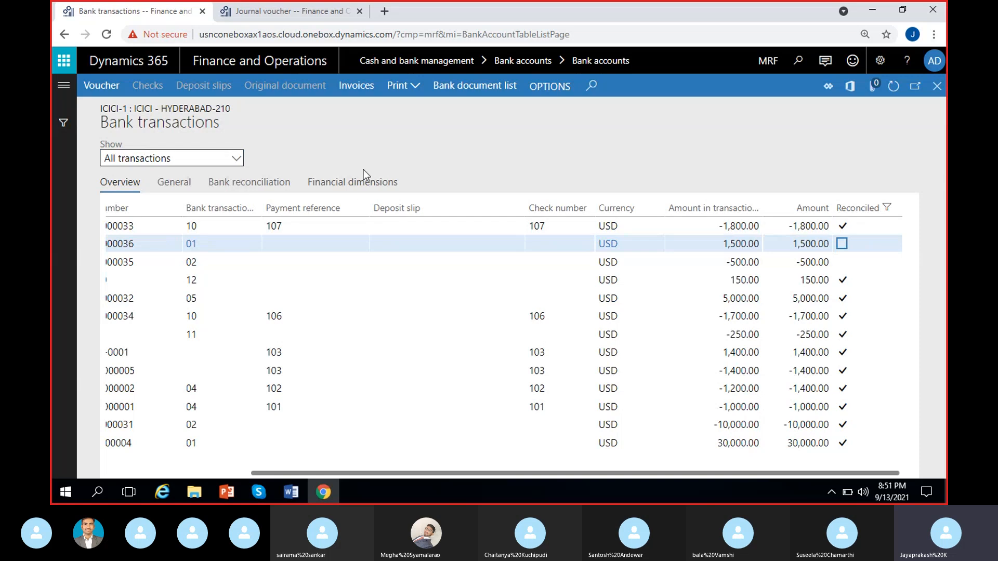
pyautogui.click(542, 148)
# Show only the unreconciled transactions of ICICI-1 again, and return to the bank accounts list.
pyautogui.click(237, 158)
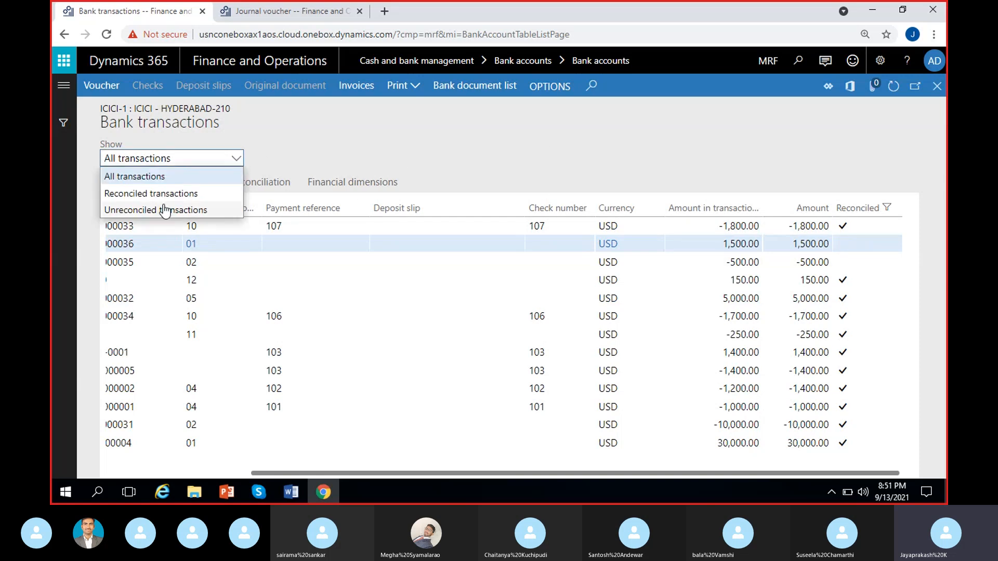
pyautogui.click(138, 210)
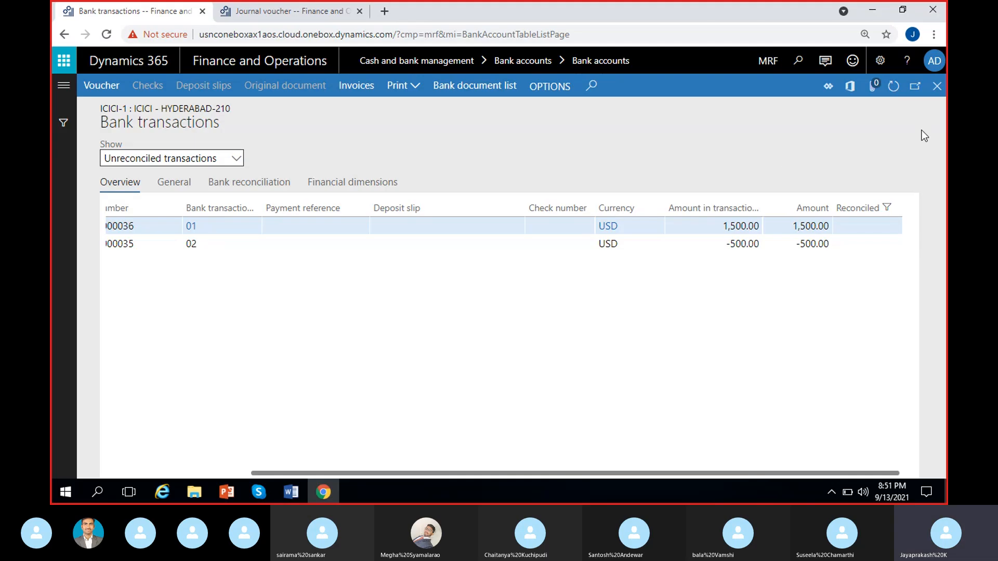
pyautogui.click(936, 98)
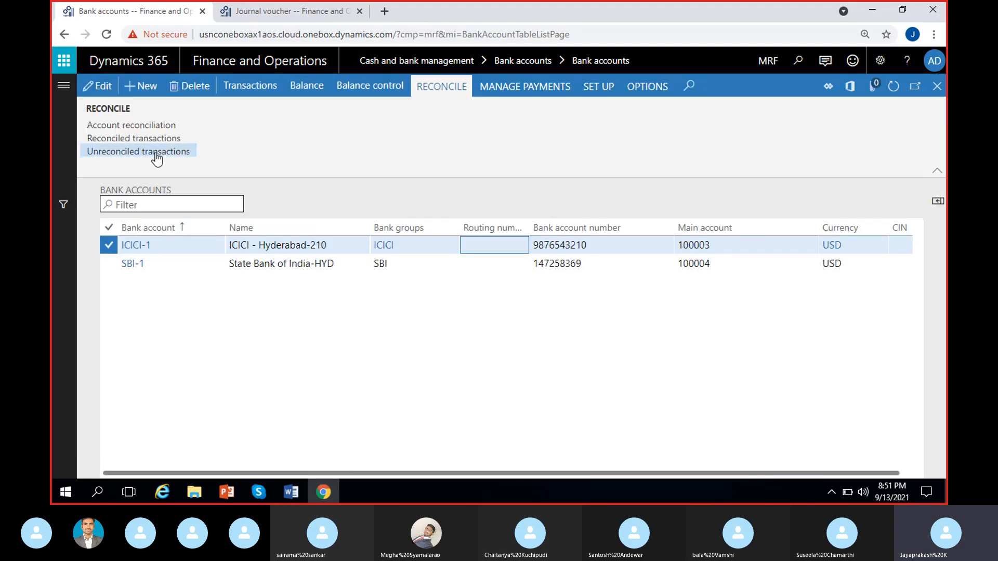
# Open account reconciliation for ICICI-1 and enter a bank statement dated 9/14/2021 named Reconcile 14-Sep.
pyautogui.click(140, 128)
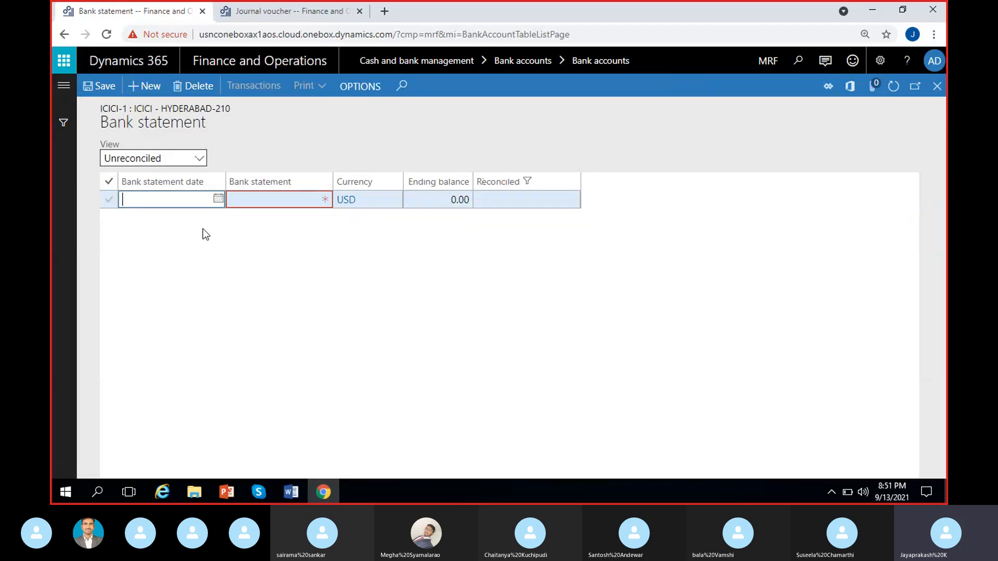
pyautogui.click(218, 200)
pyautogui.click(182, 313)
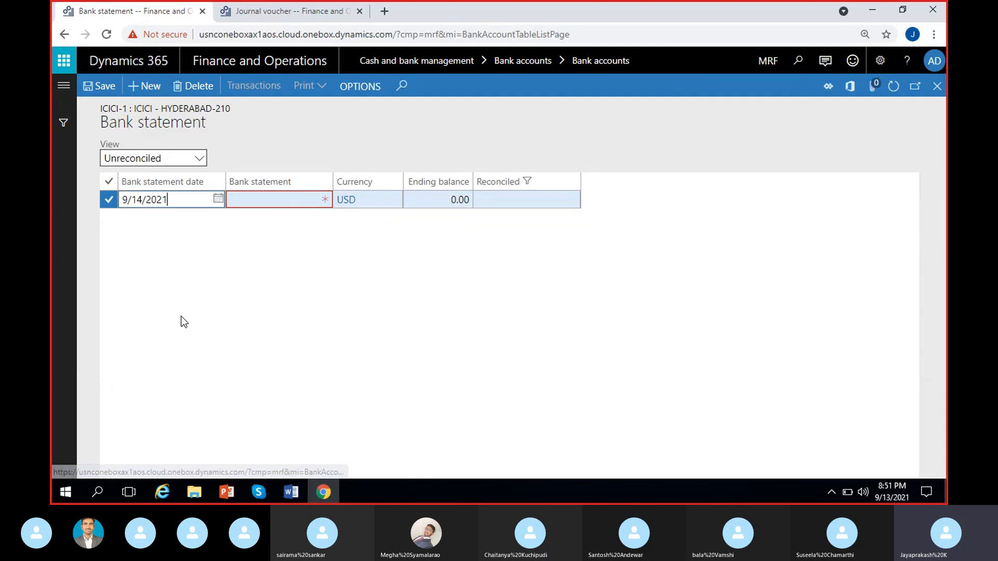
pyautogui.click(188, 241)
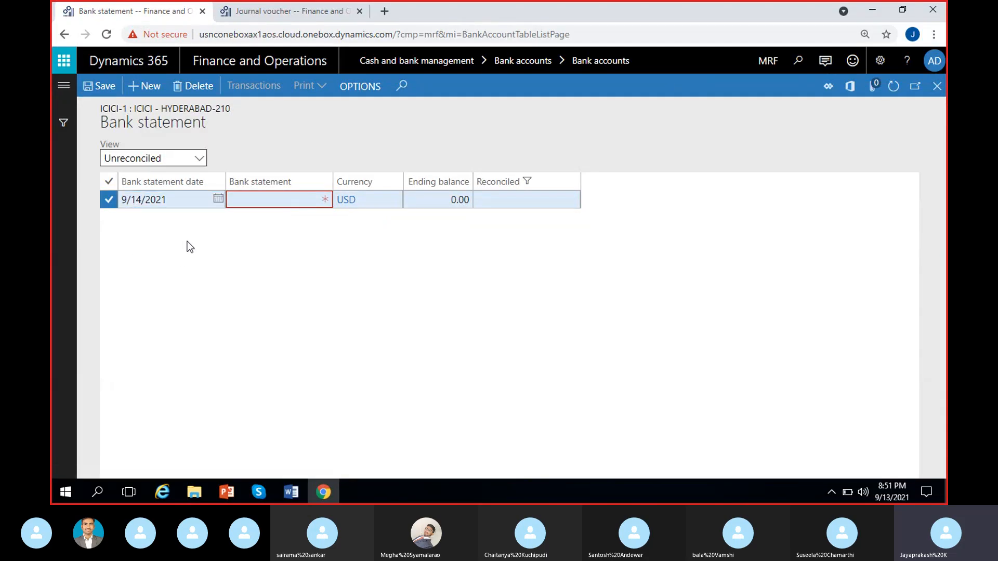
pyautogui.click(242, 197)
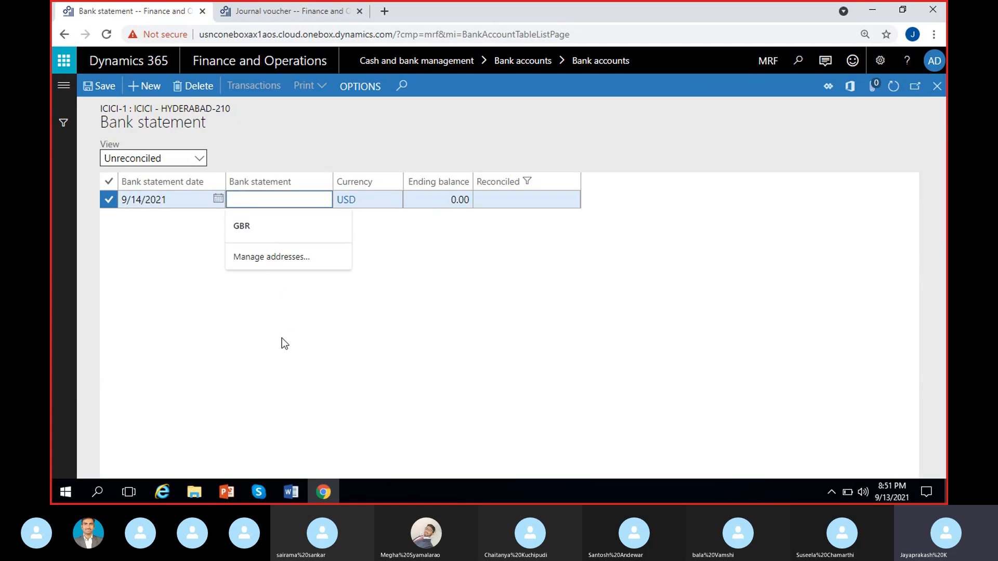
pyautogui.write('Recon')
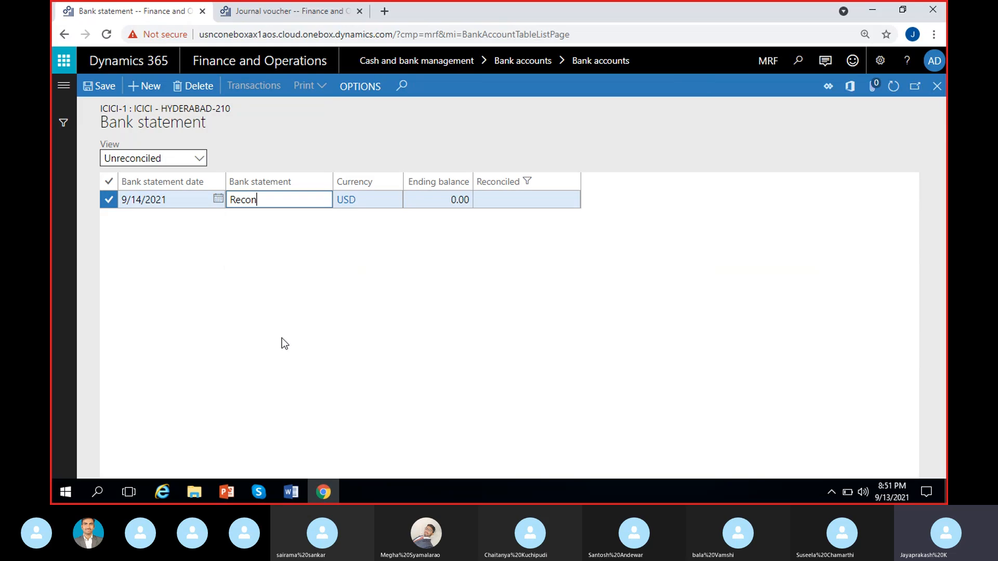
pyautogui.write('cile 14-Sep')
# Set the new bank statement's ending balance to 20,000.00 and save the statement.
pyautogui.click(430, 200)
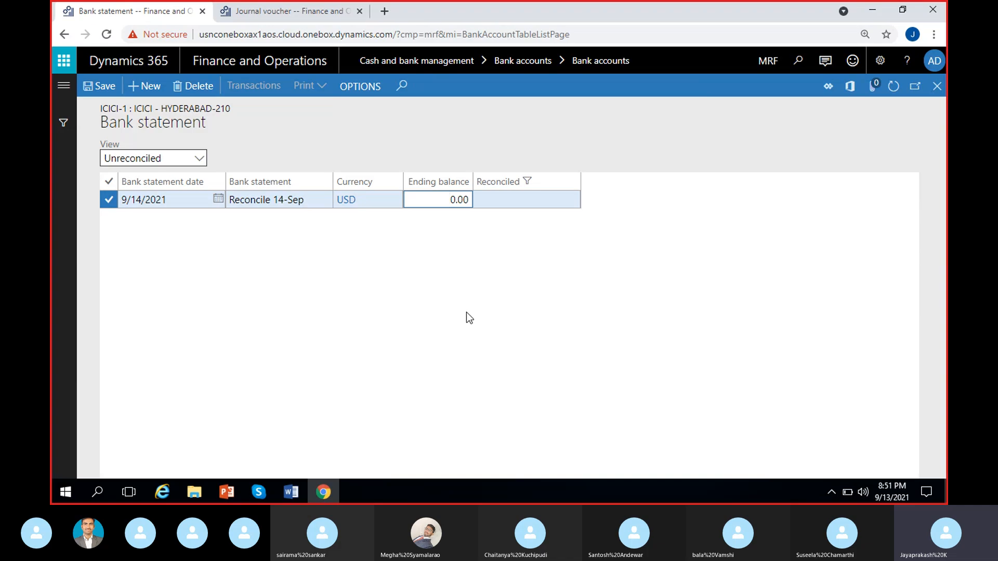
pyautogui.write('2000')
pyautogui.click(418, 292)
pyautogui.click(441, 234)
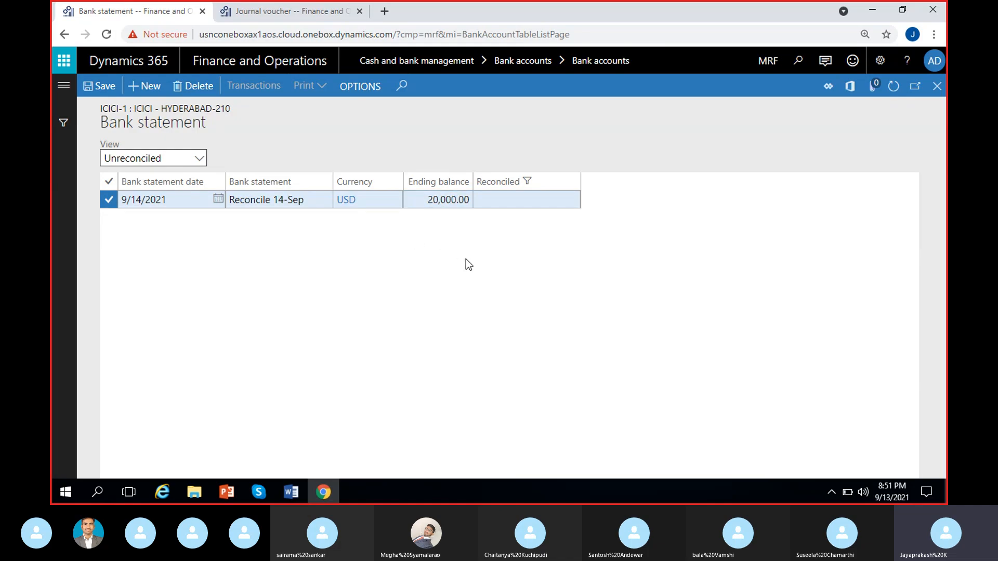
pyautogui.click(101, 89)
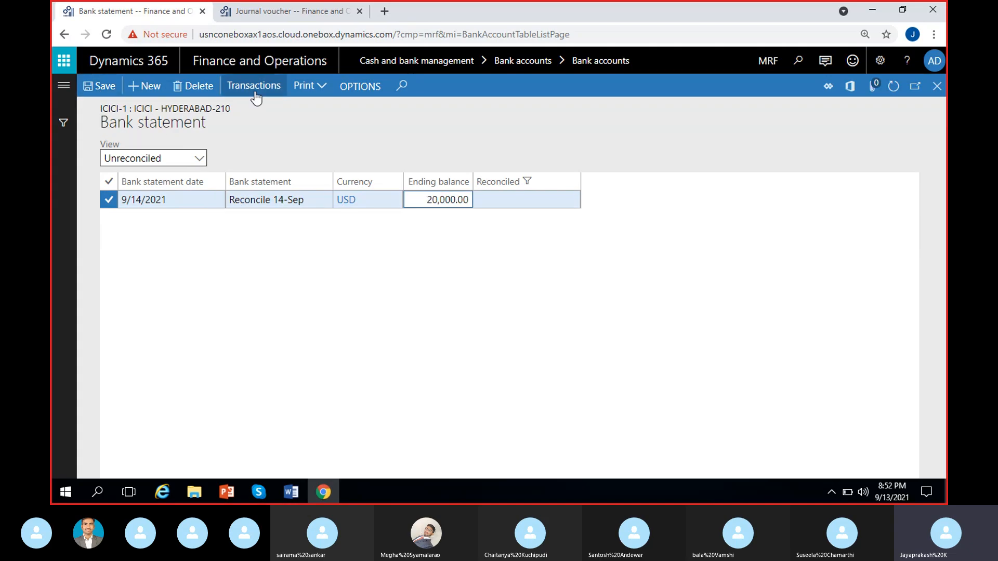
# Open the Reconcile 14-Sep statement's transactions and review the opening balance, ending balance and unreconciled amount.
pyautogui.click(252, 93)
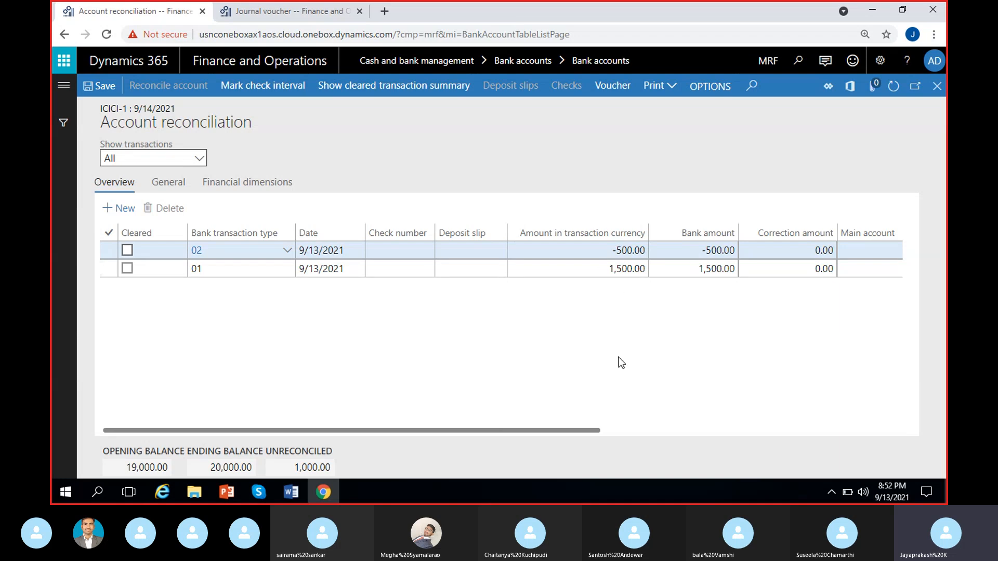
pyautogui.moveTo(120, 467); pyautogui.dragTo(171, 467)
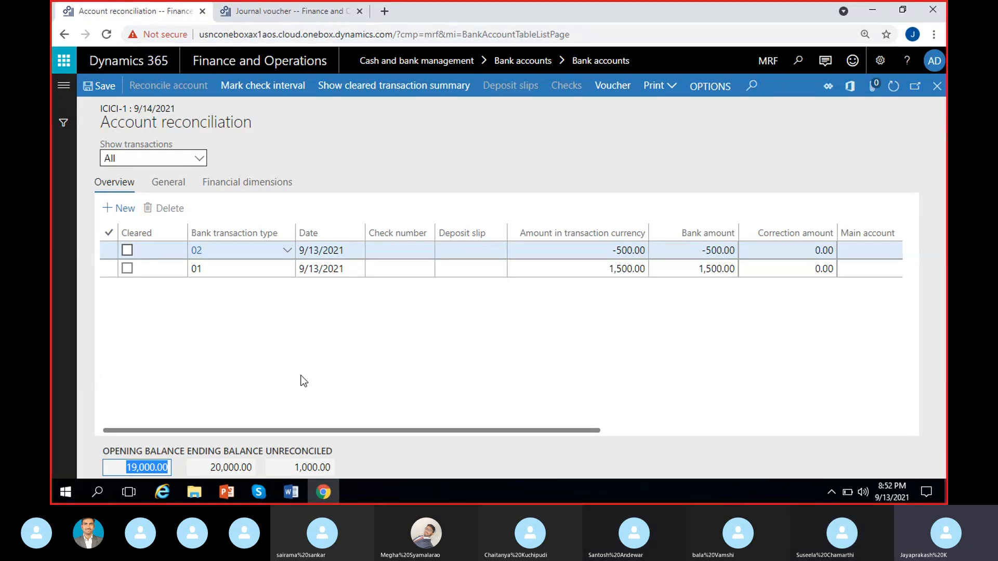
pyautogui.click(169, 467)
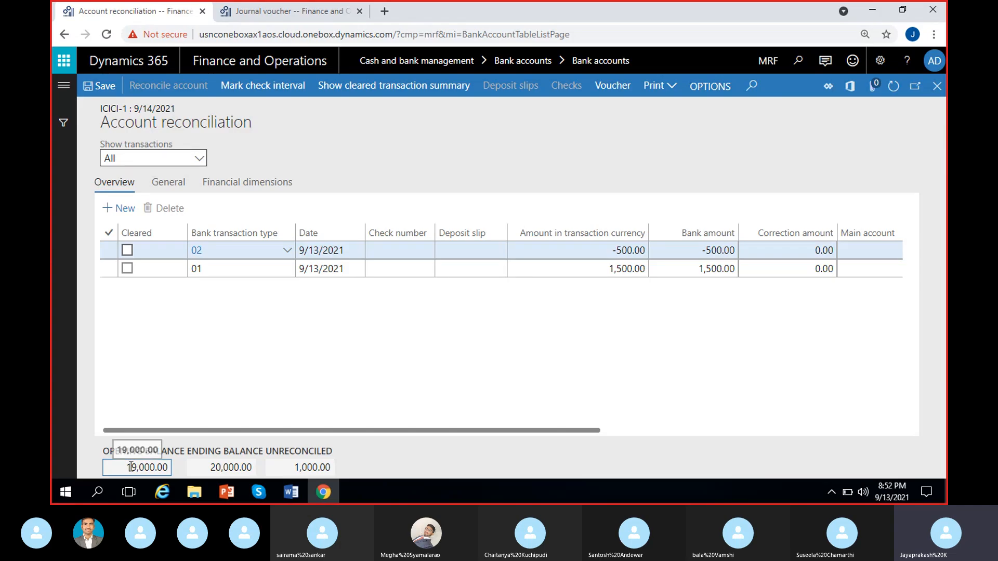
pyautogui.moveTo(128, 467); pyautogui.dragTo(260, 470)
pyautogui.click(264, 464)
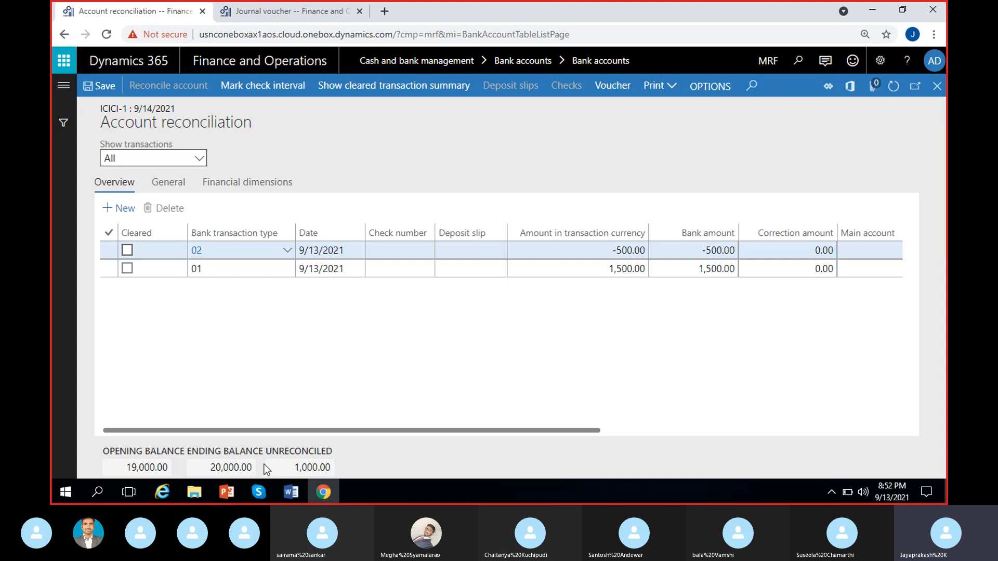
pyautogui.moveTo(289, 464); pyautogui.dragTo(388, 463)
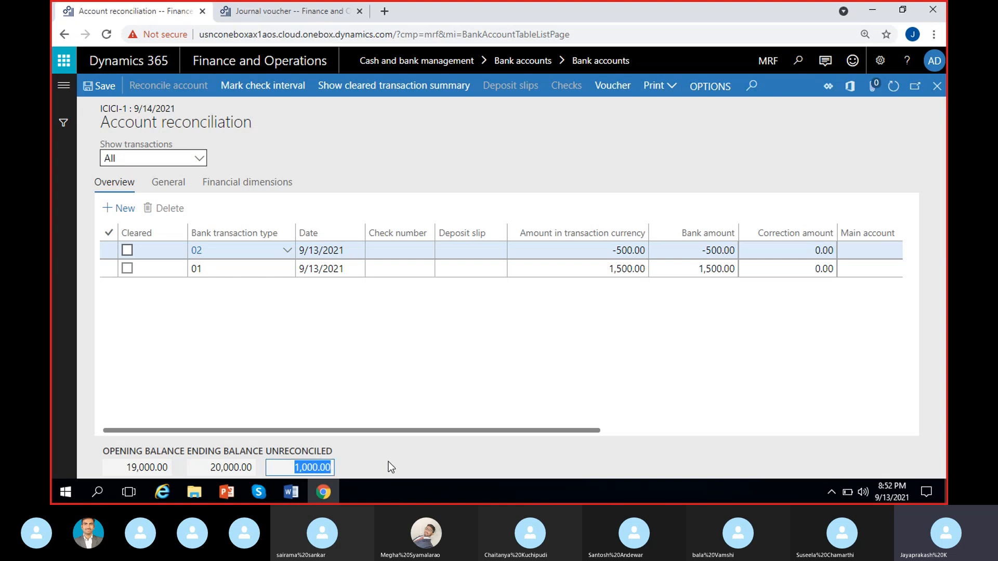
pyautogui.click(411, 460)
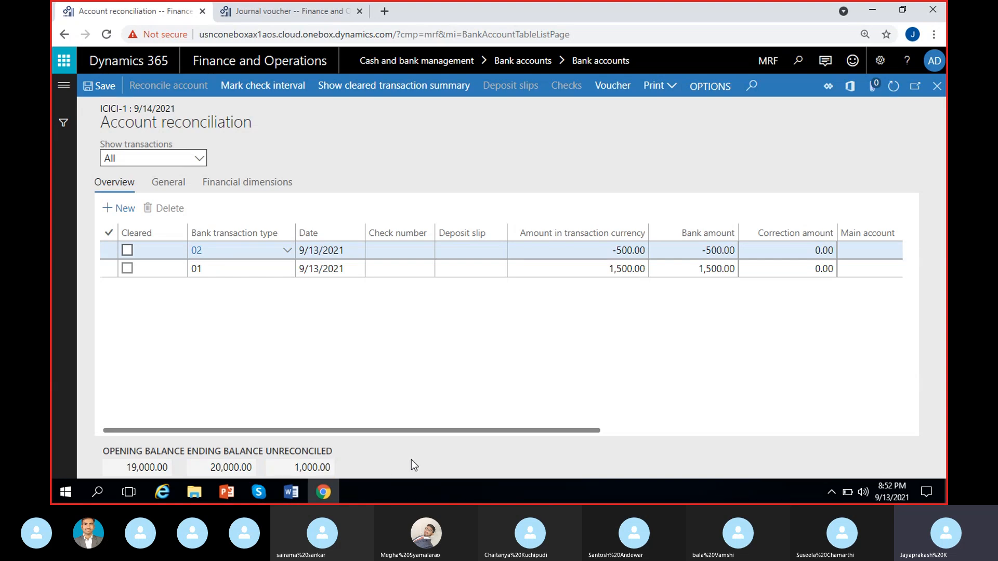
# Mark the -500.00 and 1,500.00 transactions as cleared and check the unreconciled amount.
pyautogui.click(128, 250)
pyautogui.click(127, 268)
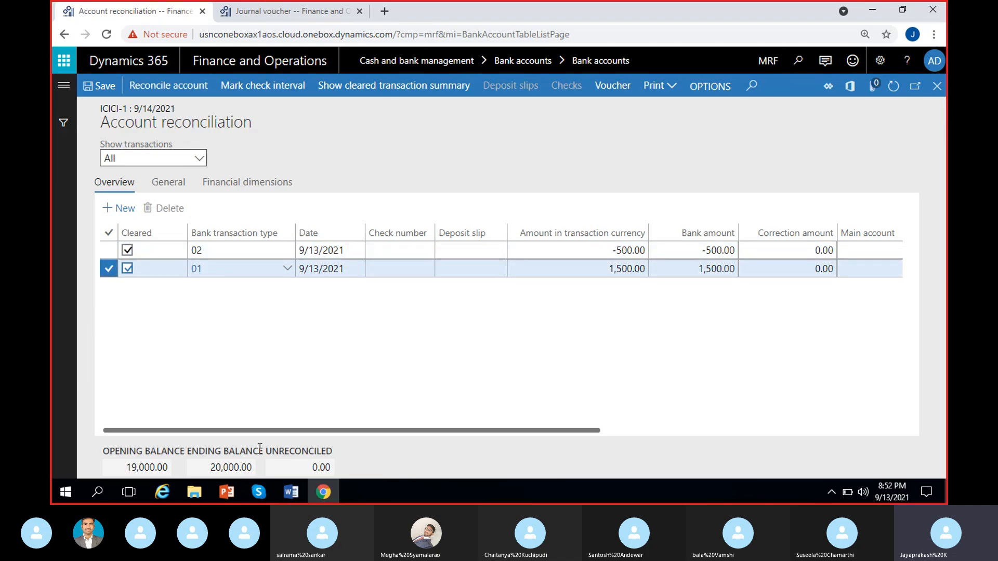
pyautogui.click(300, 468)
pyautogui.click(450, 379)
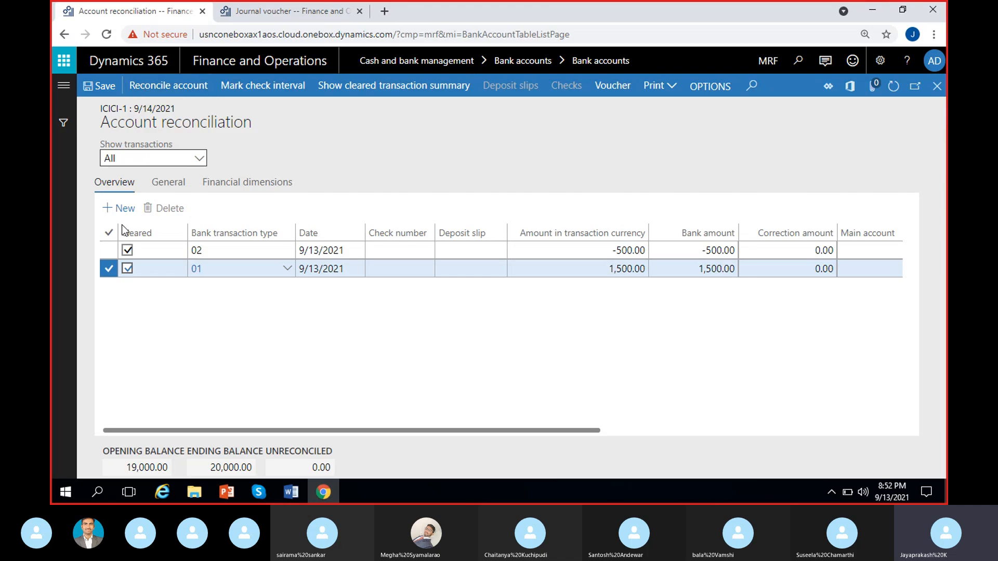
# Toggle the cleared mark of the -500.00 transaction off and on again, and reconcile the account.
pyautogui.click(128, 250)
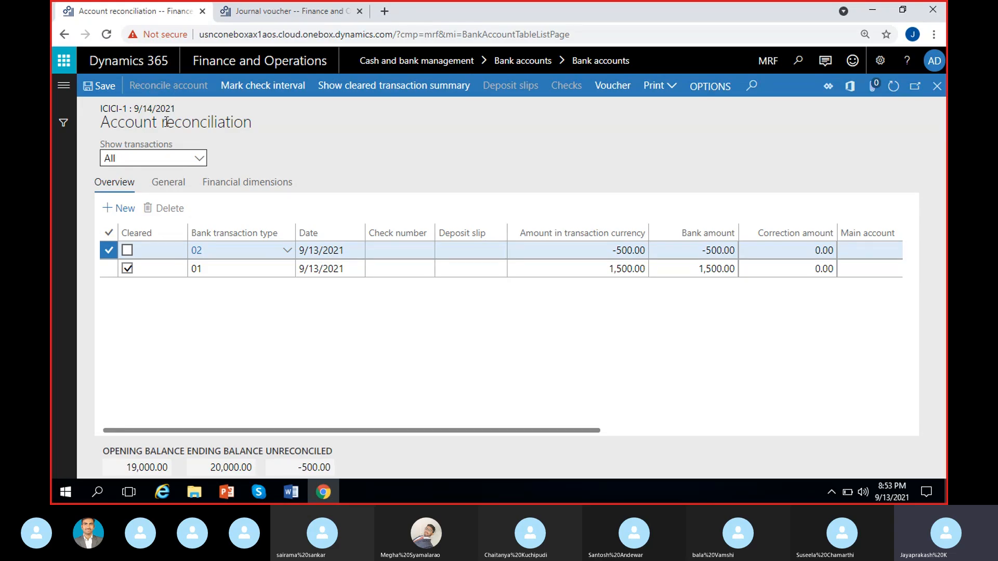
pyautogui.click(126, 252)
pyautogui.click(312, 467)
pyautogui.click(410, 452)
pyautogui.click(170, 89)
pyautogui.moveTo(97, 107); pyautogui.dragTo(202, 114)
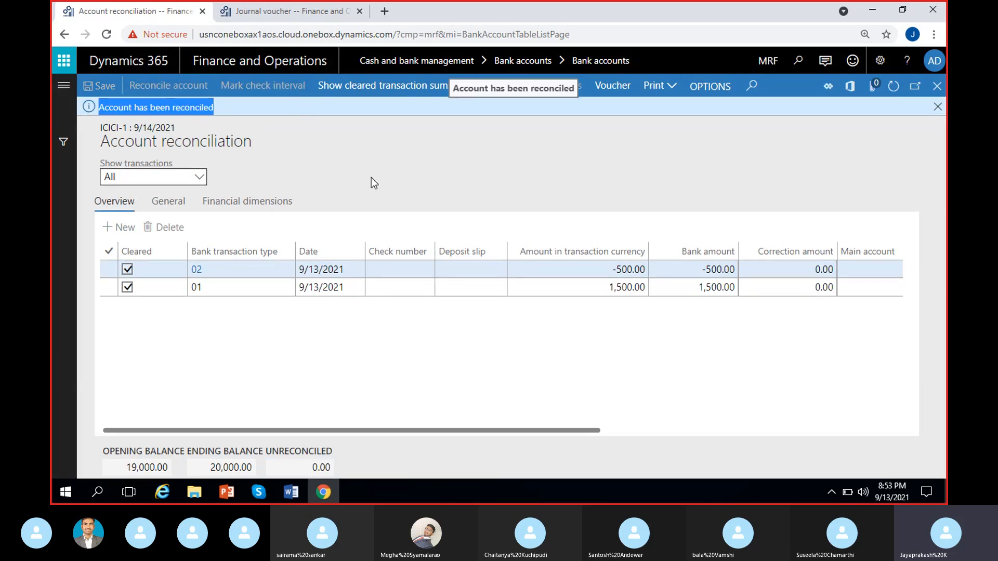
pyautogui.click(372, 183)
# Return to the ICICI-1 bank statement list, refresh it and show all statements.
pyautogui.click(938, 107)
pyautogui.click(938, 87)
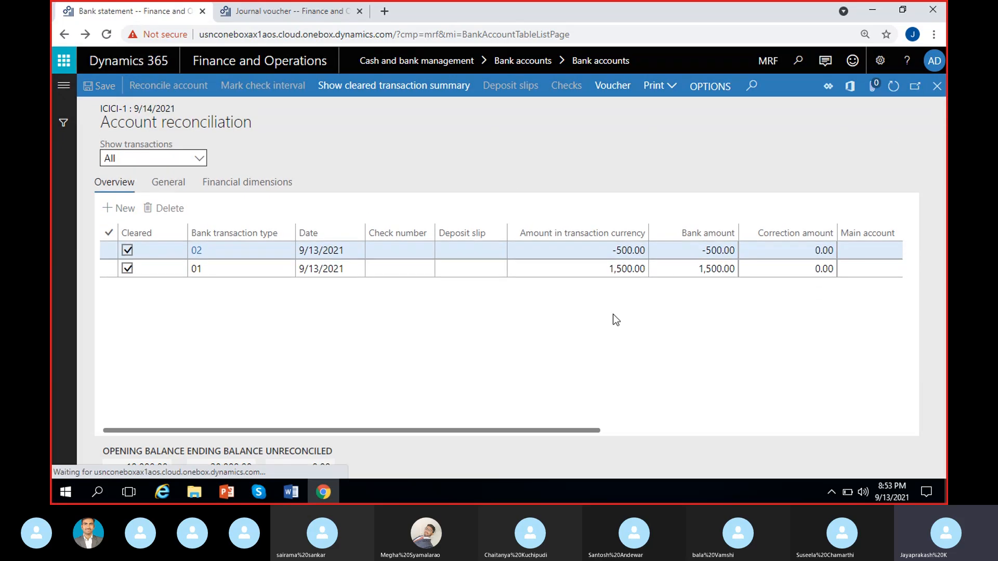
pyautogui.click(893, 87)
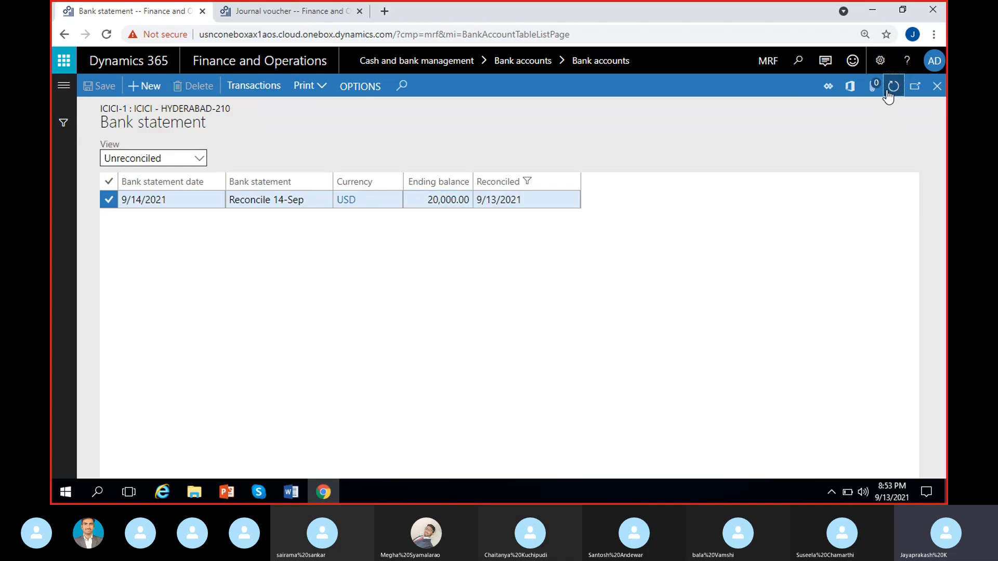
pyautogui.click(199, 161)
pyautogui.click(145, 178)
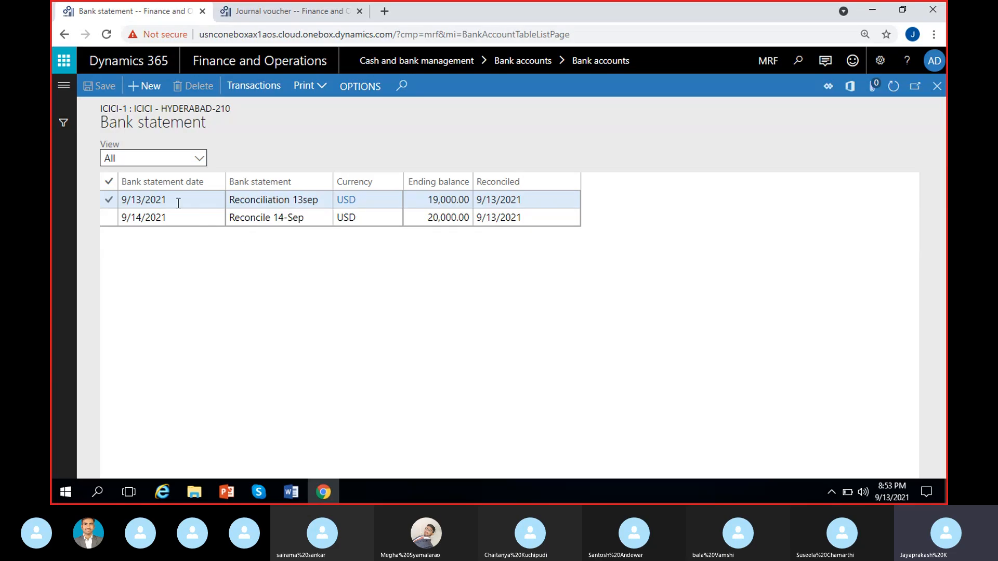
# Compare the statement dates and ending balances of Reconciliation 13sep and Reconcile 14-Sep.
pyautogui.click(149, 200)
pyautogui.keyDown('shift'); pyautogui.click(178, 217); pyautogui.keyUp('shift')
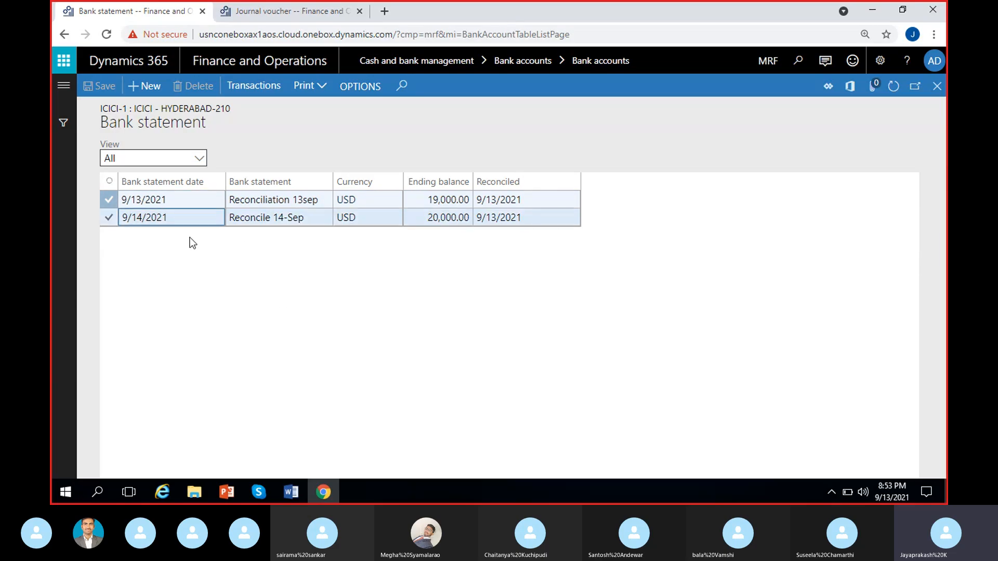
pyautogui.click(423, 199)
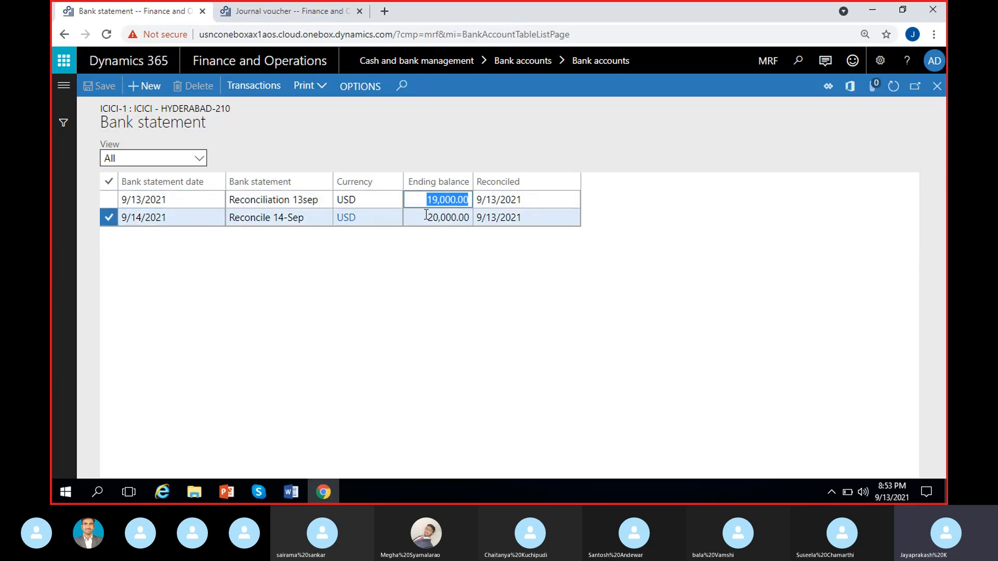
pyautogui.click(457, 218)
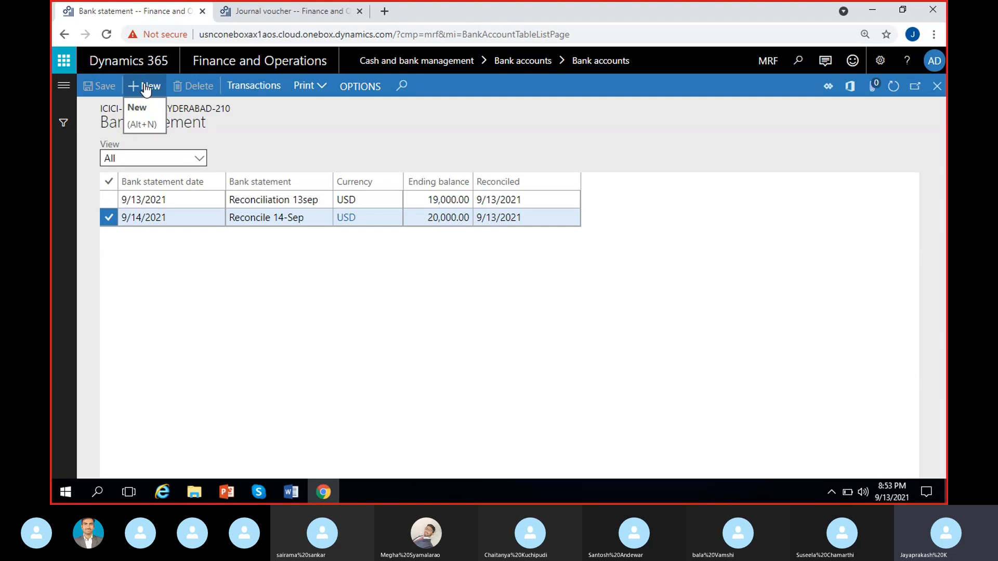
pyautogui.click(425, 217)
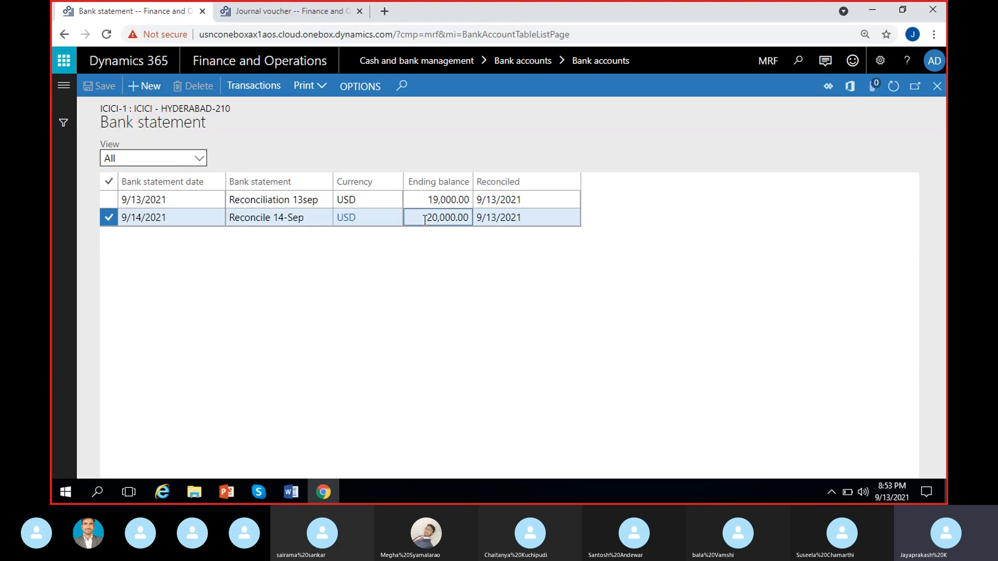
pyautogui.click(472, 293)
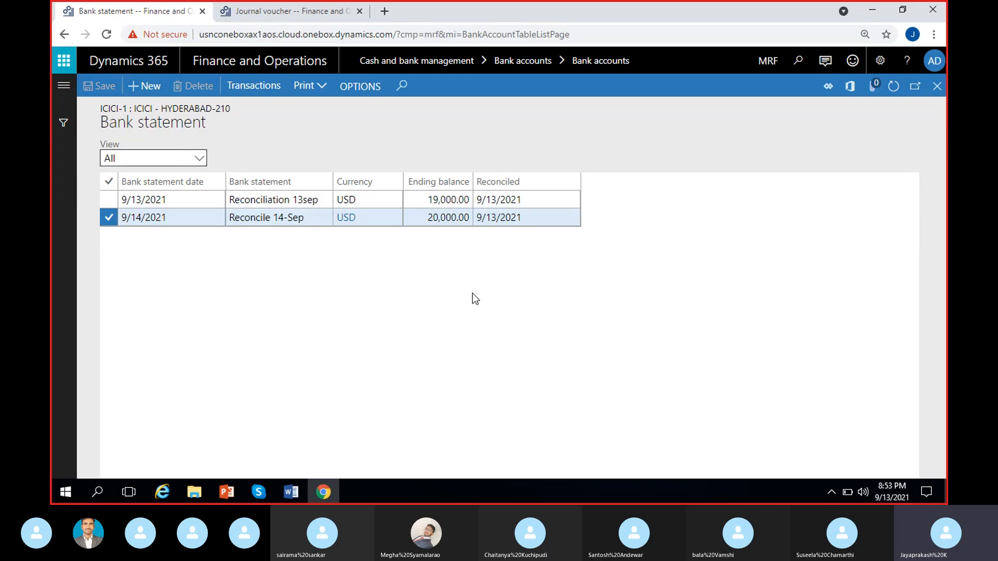
pyautogui.click(436, 217)
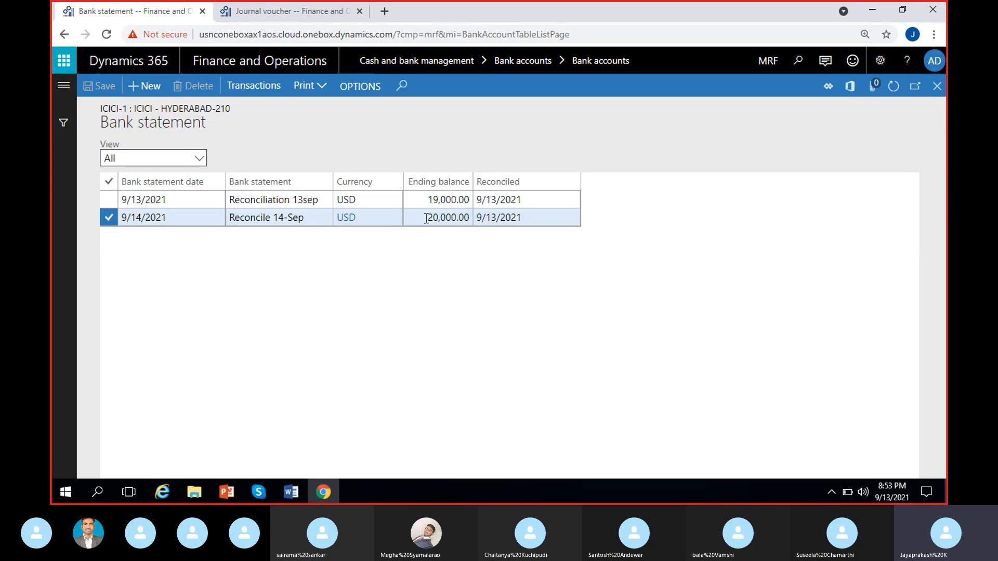
pyautogui.click(448, 240)
pyautogui.click(423, 218)
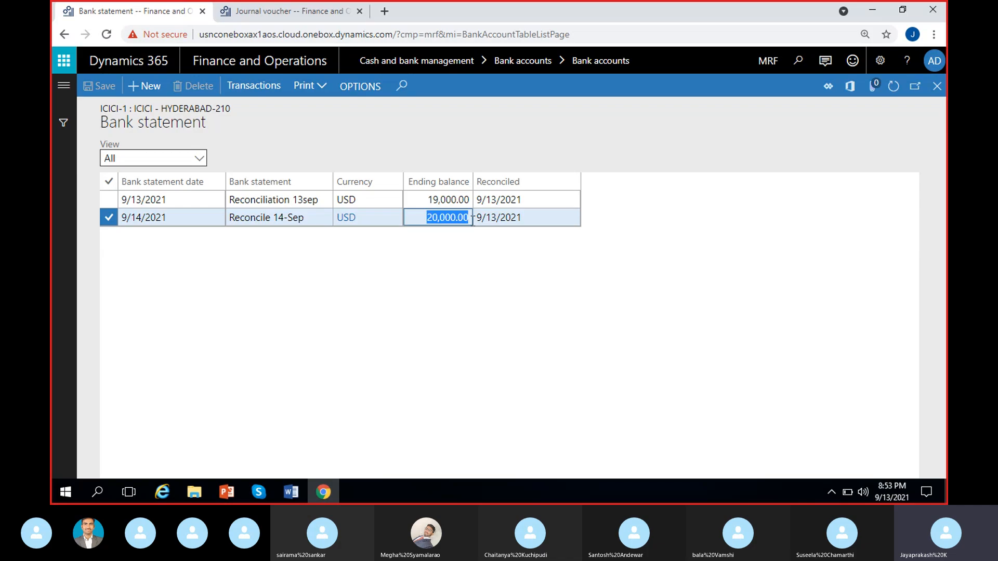
pyautogui.click(445, 291)
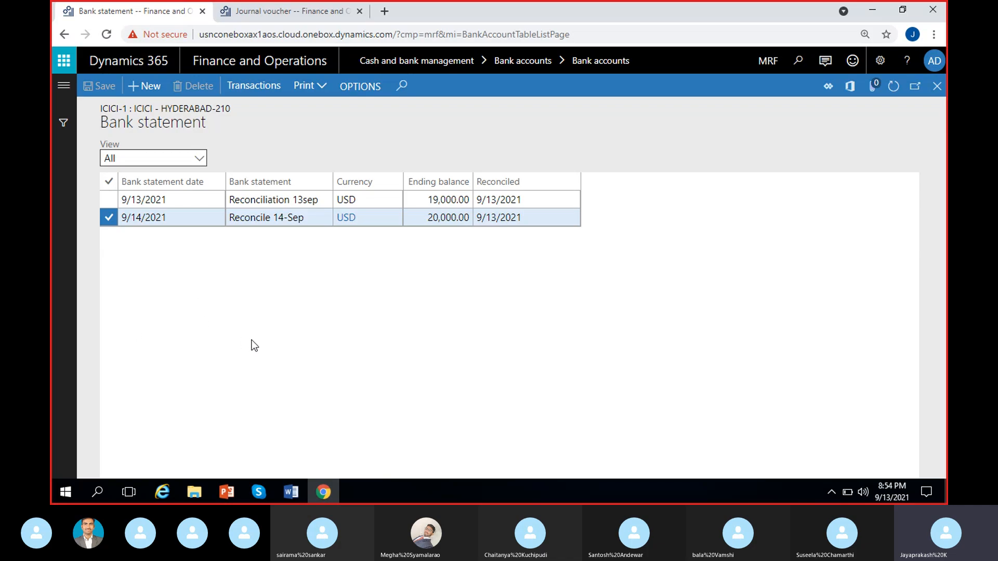
# Open the transactions of the Reconciliation 13sep statement and review the dates and check numbers of its cleared entries.
pyautogui.click(330, 198)
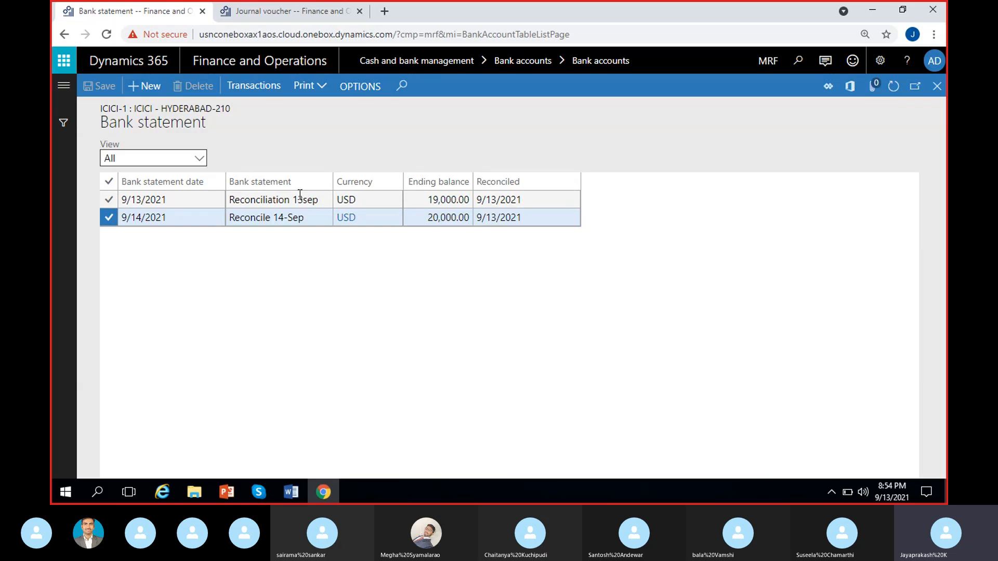
pyautogui.click(254, 86)
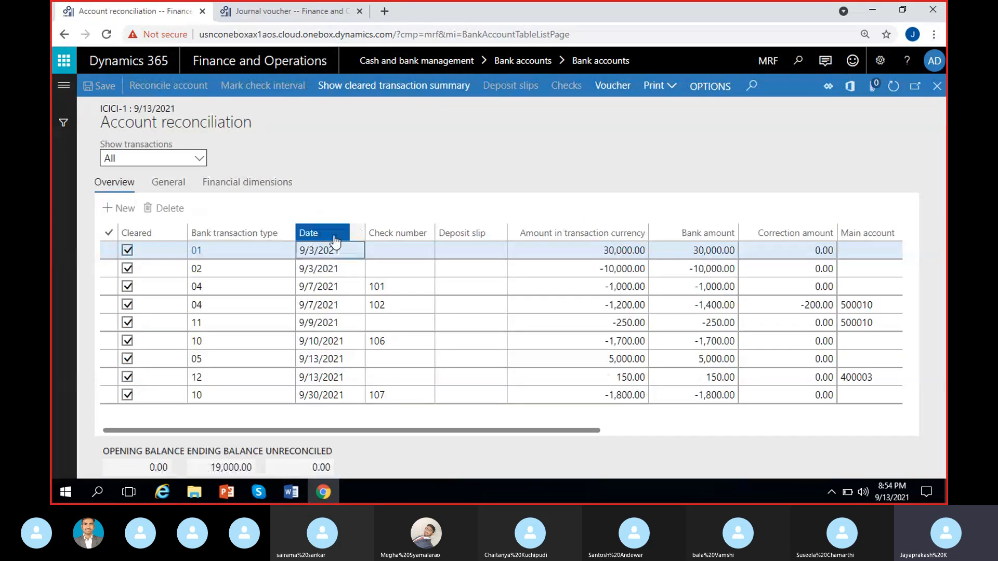
pyautogui.click(335, 238)
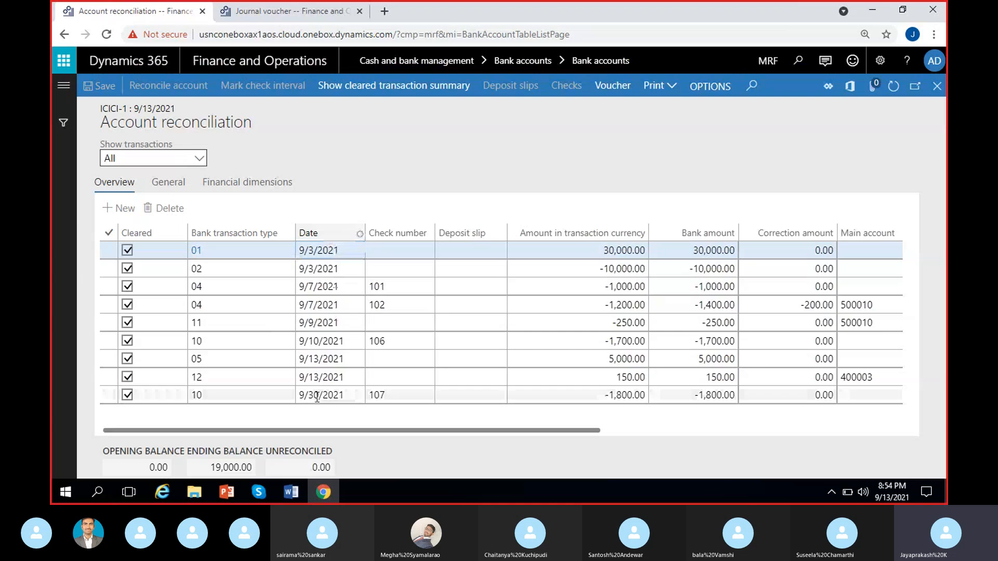
pyautogui.click(494, 151)
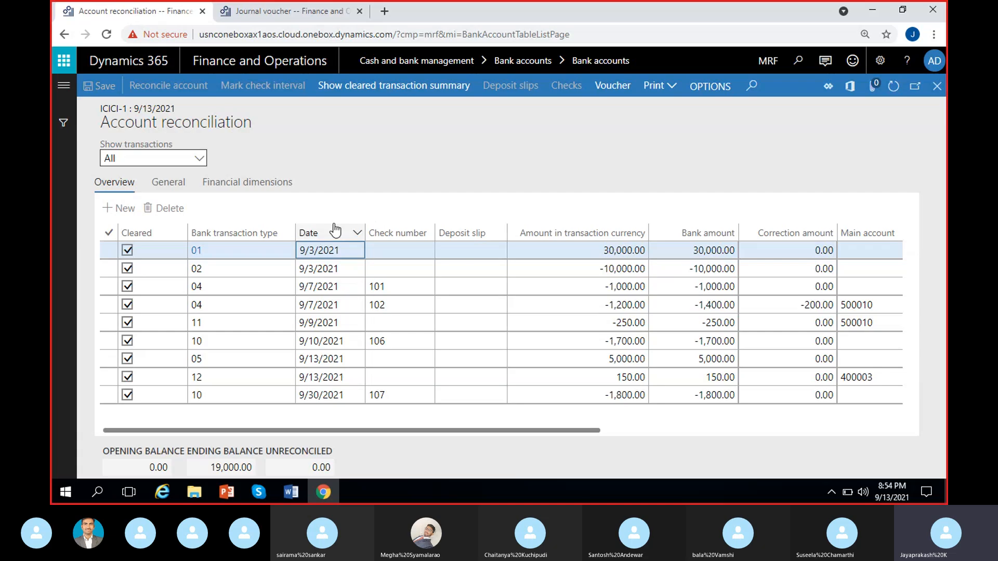
pyautogui.click(343, 238)
pyautogui.click(434, 163)
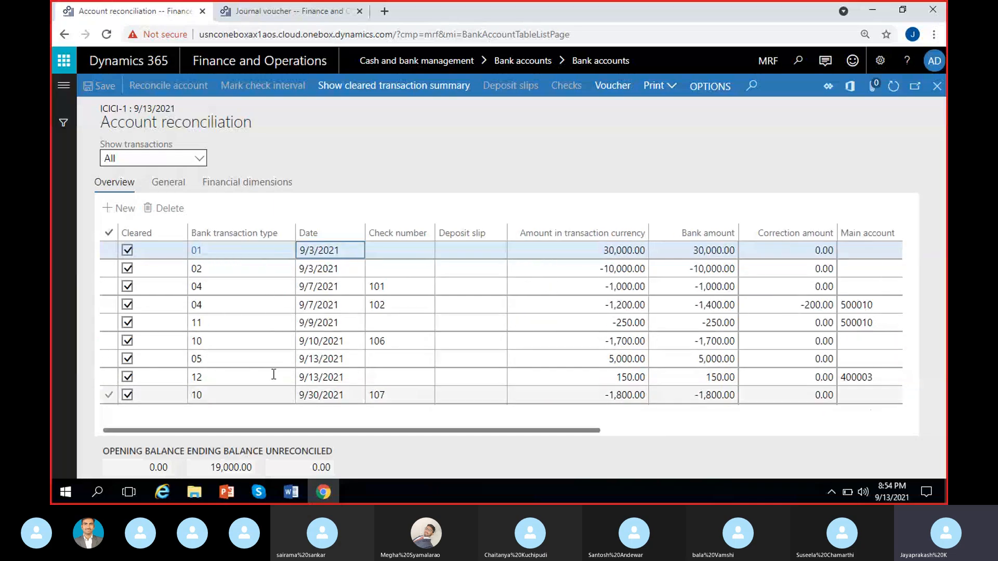
pyautogui.click(327, 232)
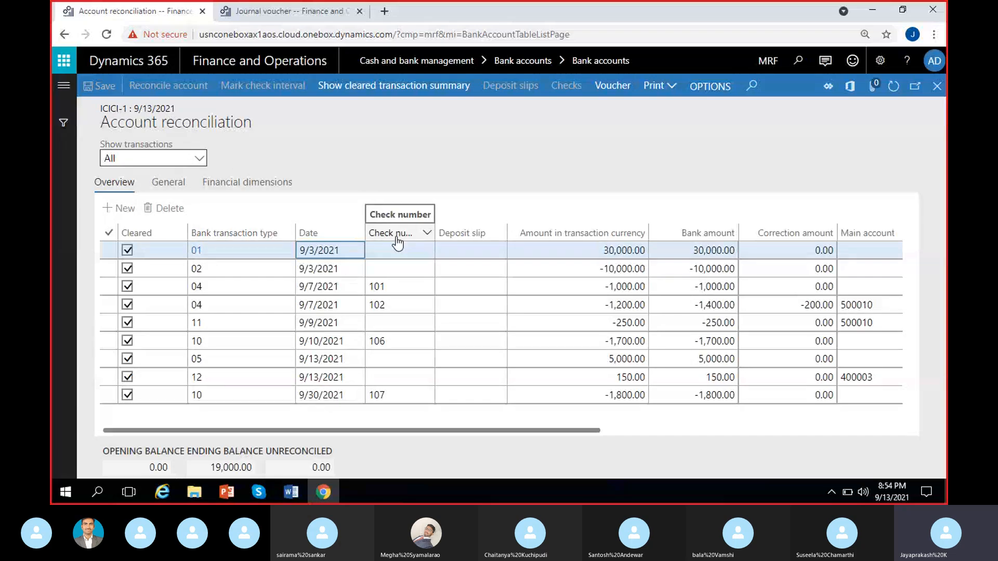
pyautogui.click(532, 162)
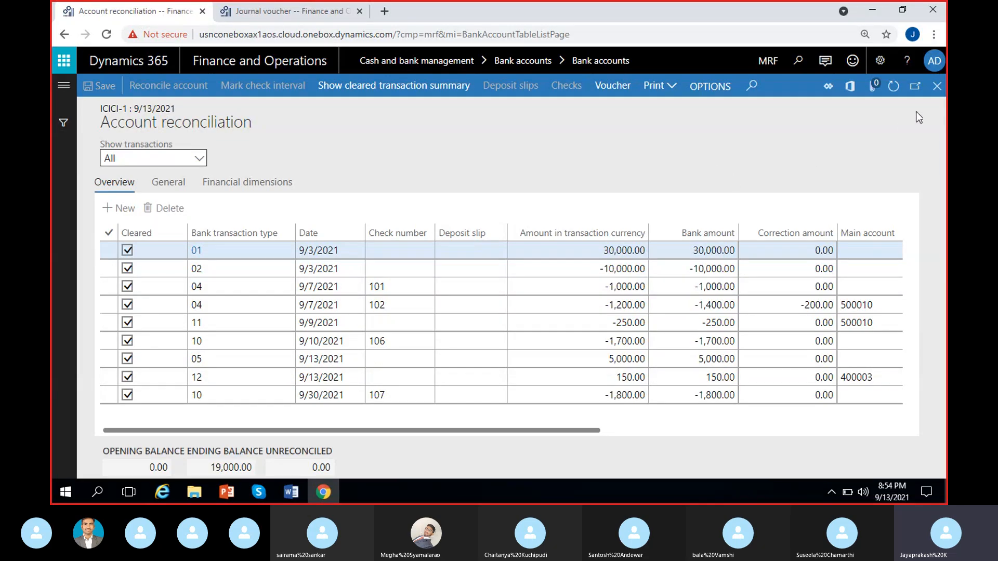
# Return to the bank statement list and switch to the Skype call.
pyautogui.click(935, 96)
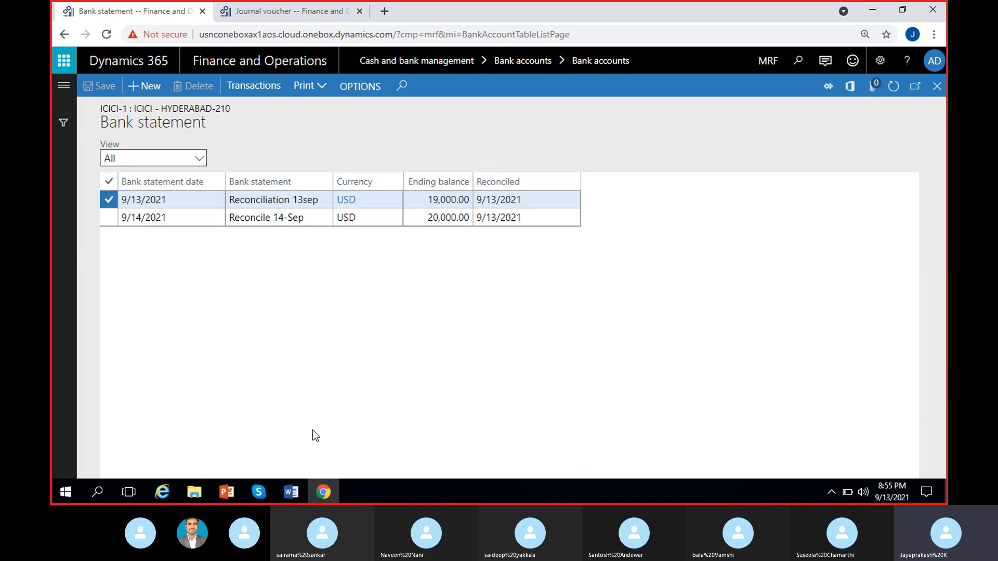
pyautogui.click(259, 492)
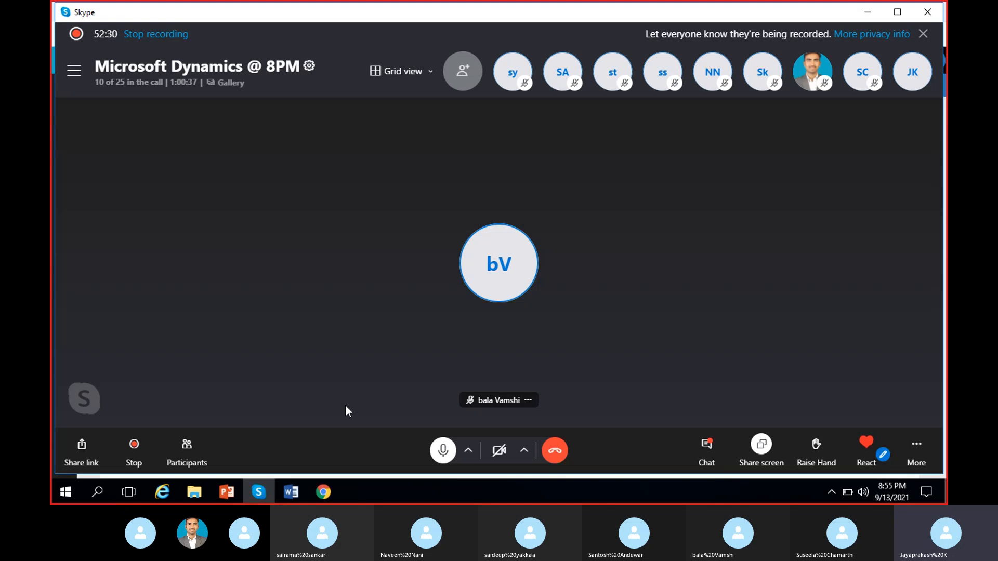